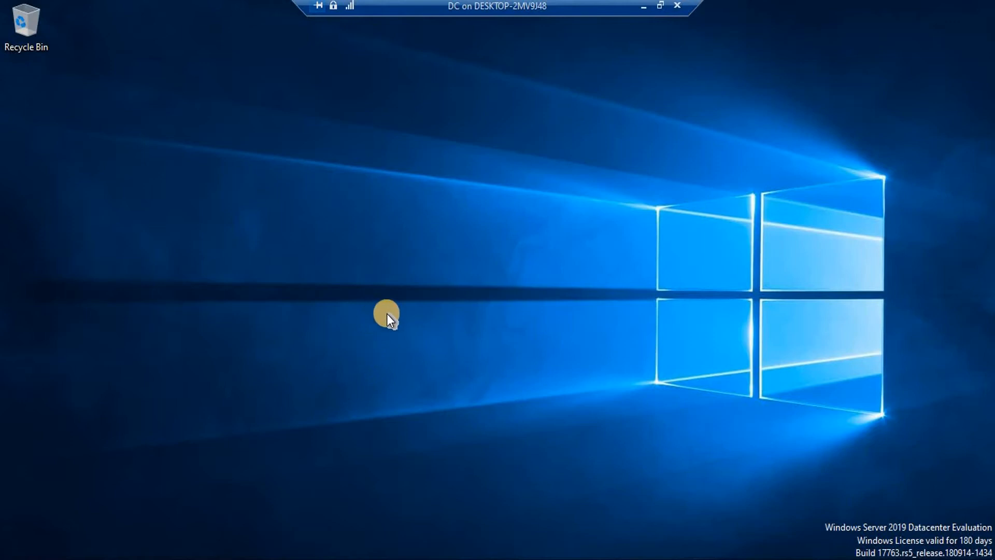
Open Server Manager's File and Storage Services iSCSI page, which lists no virtual disks yet
{"action": "left_click", "coordinate": [196, 559]}
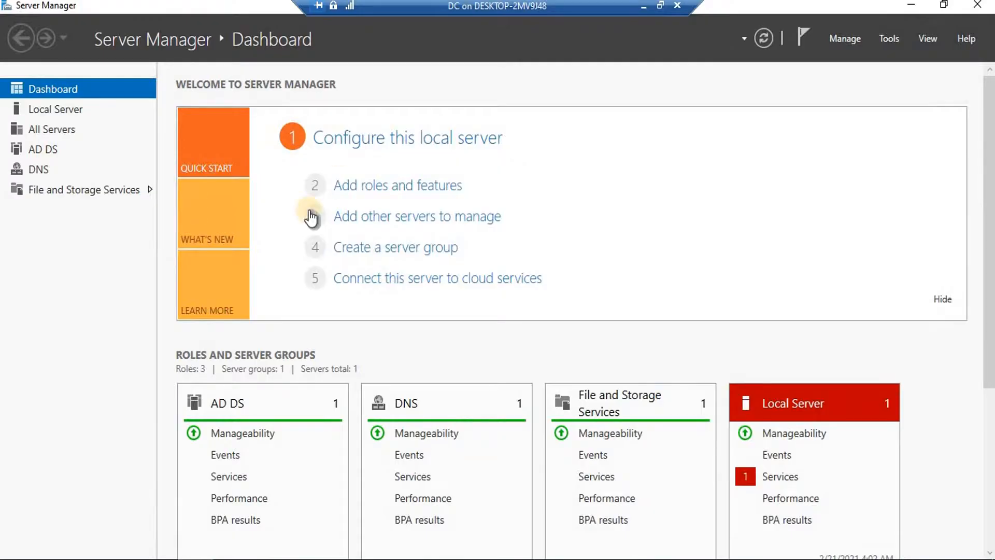
{"action": "left_click", "coordinate": [76, 189]}
{"action": "left_click", "coordinate": [71, 191]}
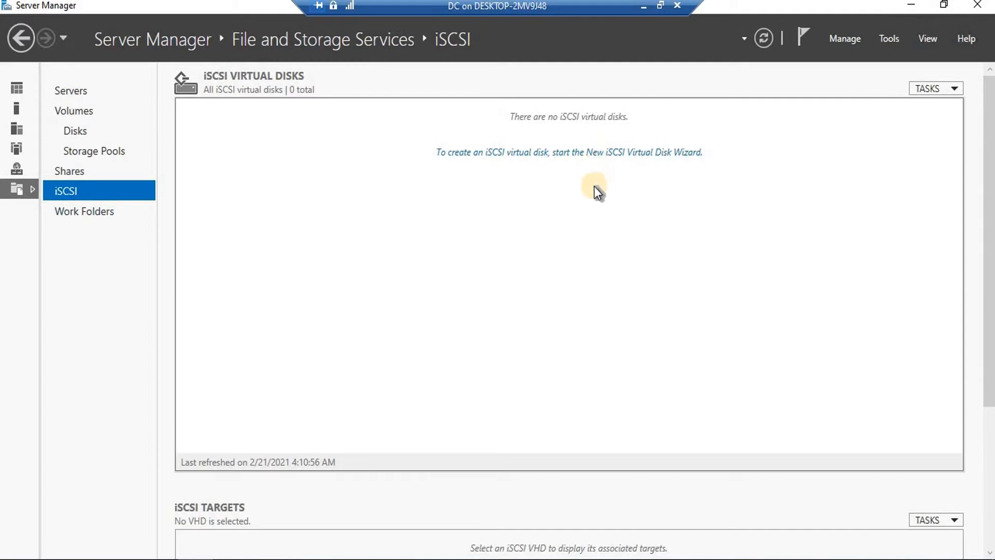
{"action": "left_click", "coordinate": [586, 154]}
Set the new iSCSI virtual disk's storage location to the custom folder C:\quorum
{"action": "left_click_drag", "start_coordinate": [340, 38], "coordinate": [476, 39]}
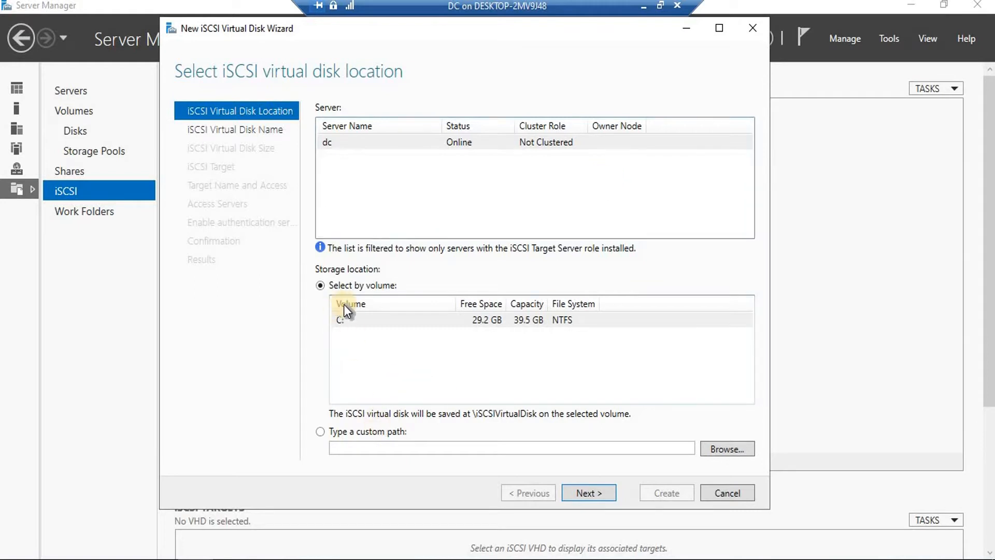
{"action": "left_click", "coordinate": [344, 321]}
{"action": "left_click", "coordinate": [723, 450]}
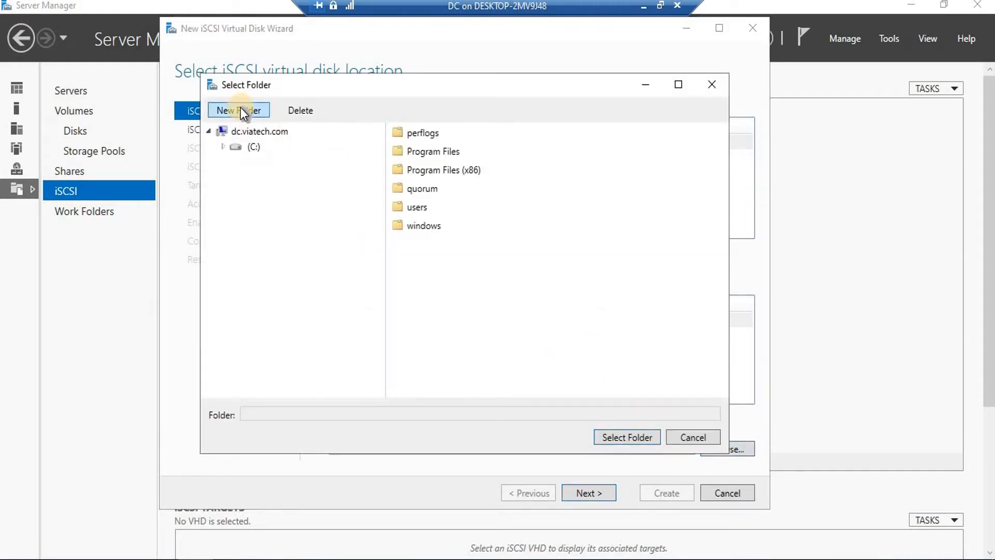
{"action": "left_click", "coordinate": [240, 109]}
{"action": "type", "text": "quorum"}
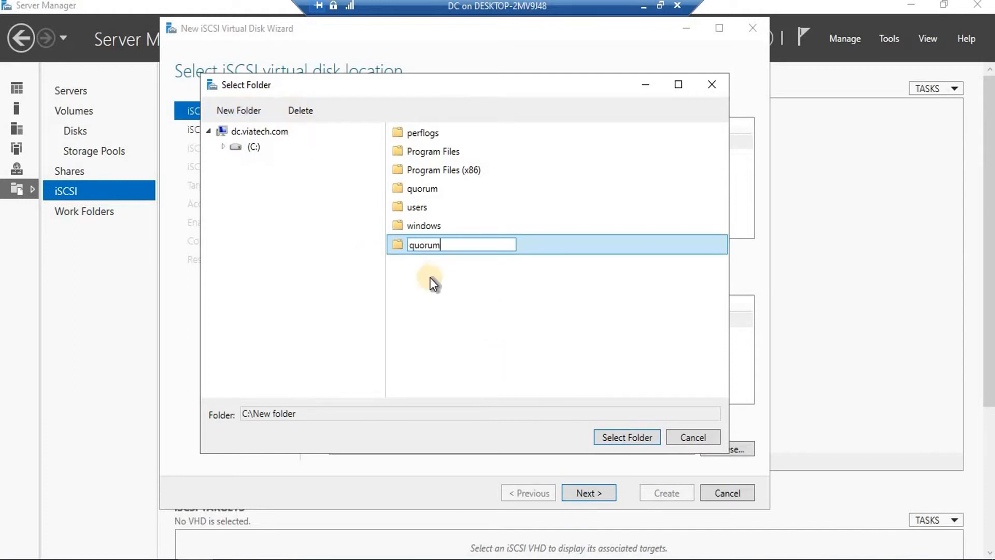
{"action": "key", "text": "Return"}
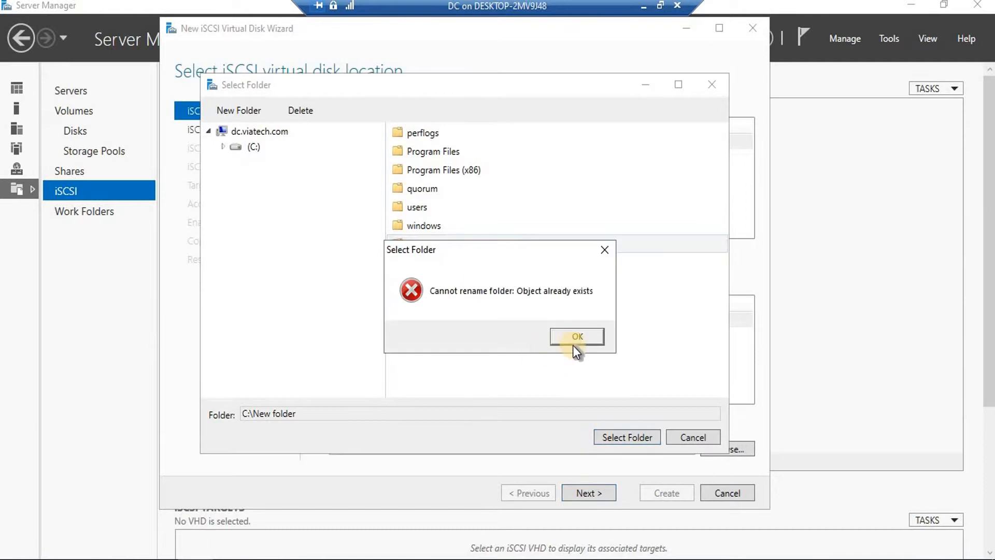
{"action": "left_click", "coordinate": [576, 338]}
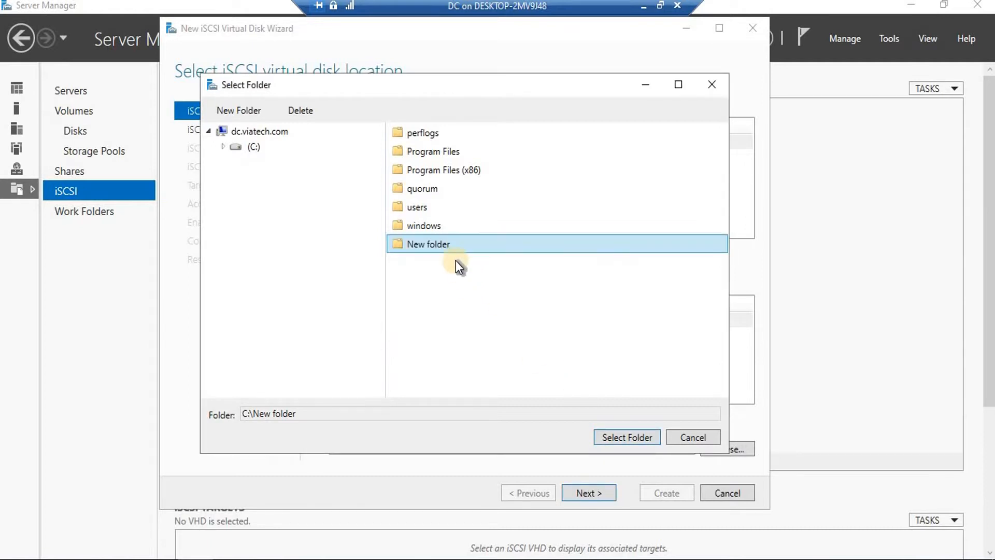
{"action": "left_click", "coordinate": [424, 191]}
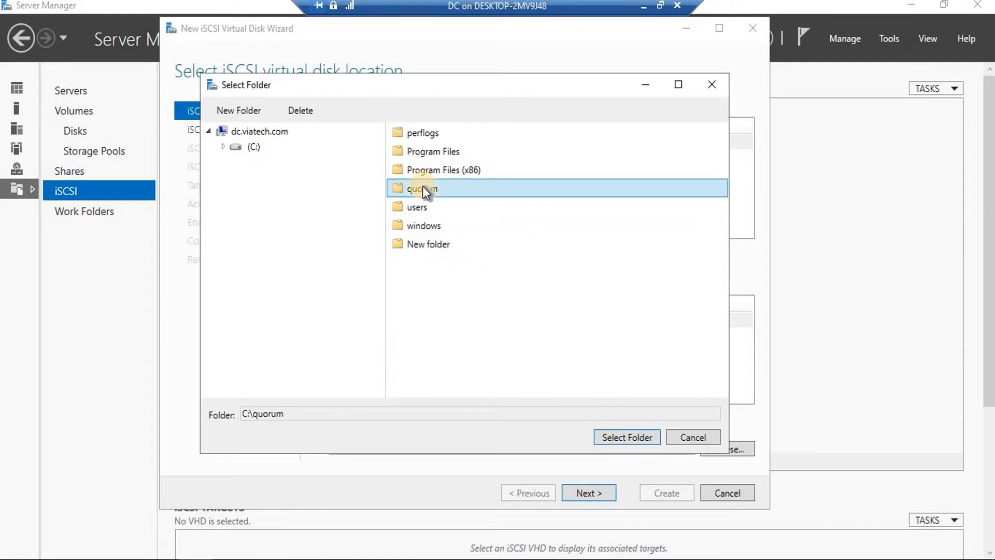
{"action": "left_click", "coordinate": [628, 440]}
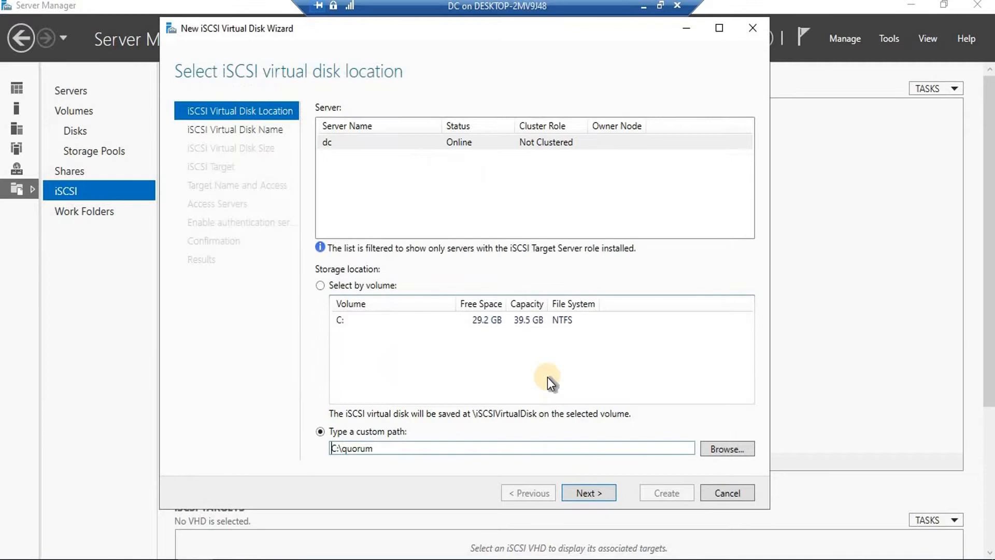
{"action": "left_click", "coordinate": [599, 491]}
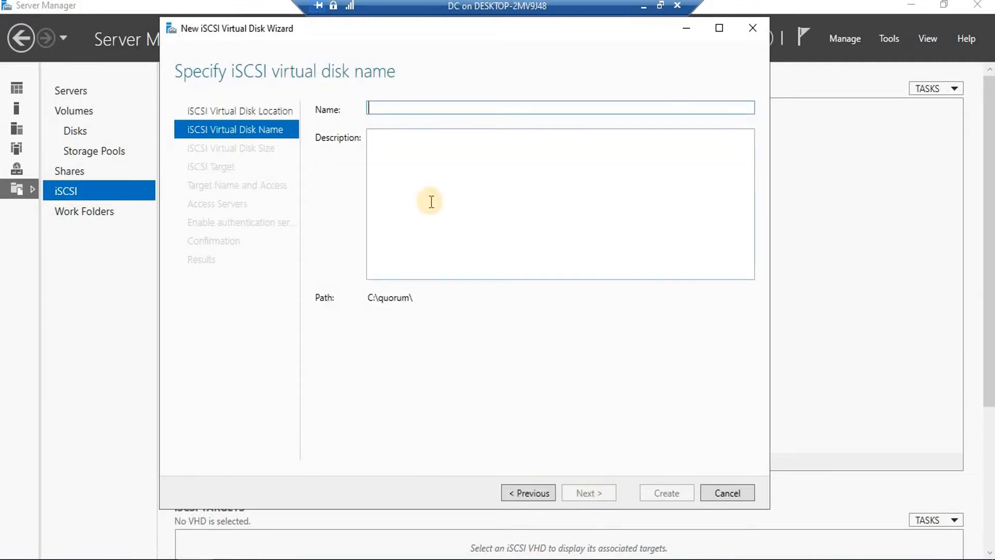
Name the disk firstquorum, make it 1 GB dynamically expanding, and keep New iSCSI target
{"action": "type", "text": "firstquorum"}
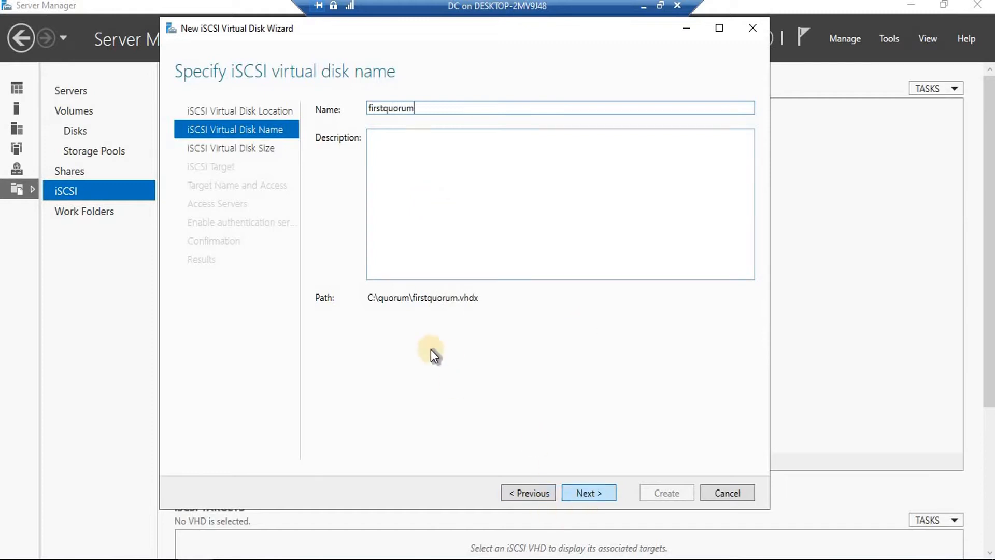
{"action": "left_click", "coordinate": [600, 499]}
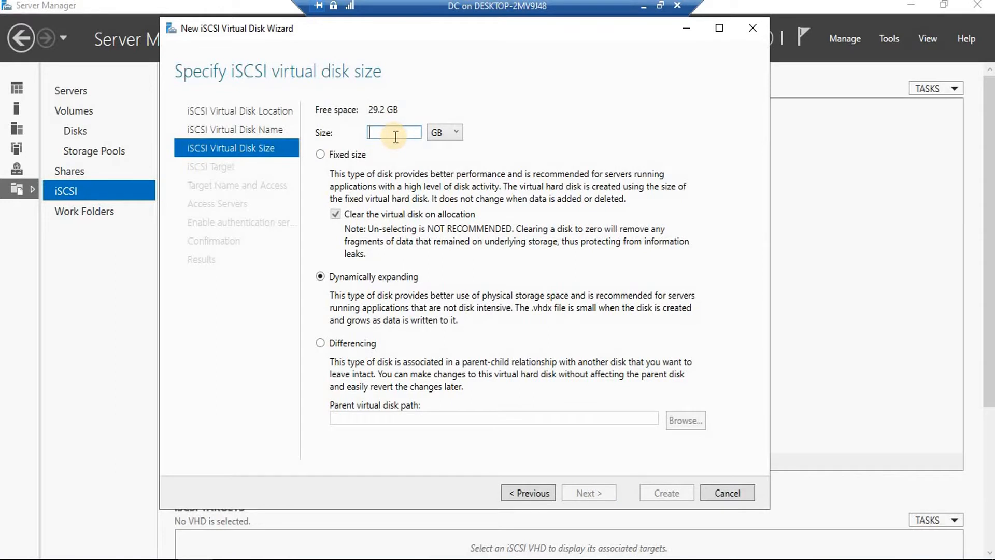
{"action": "type", "text": "1"}
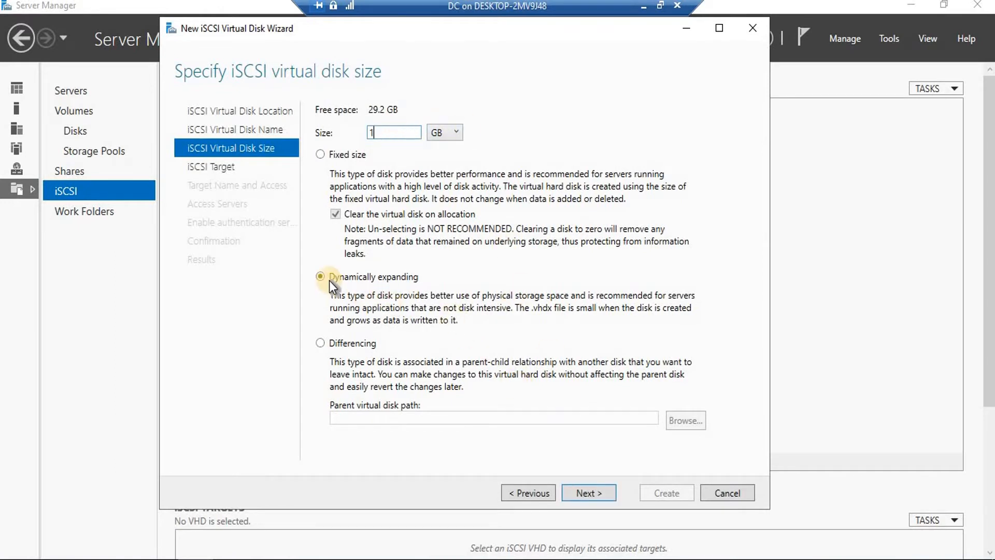
{"action": "left_click", "coordinate": [596, 496]}
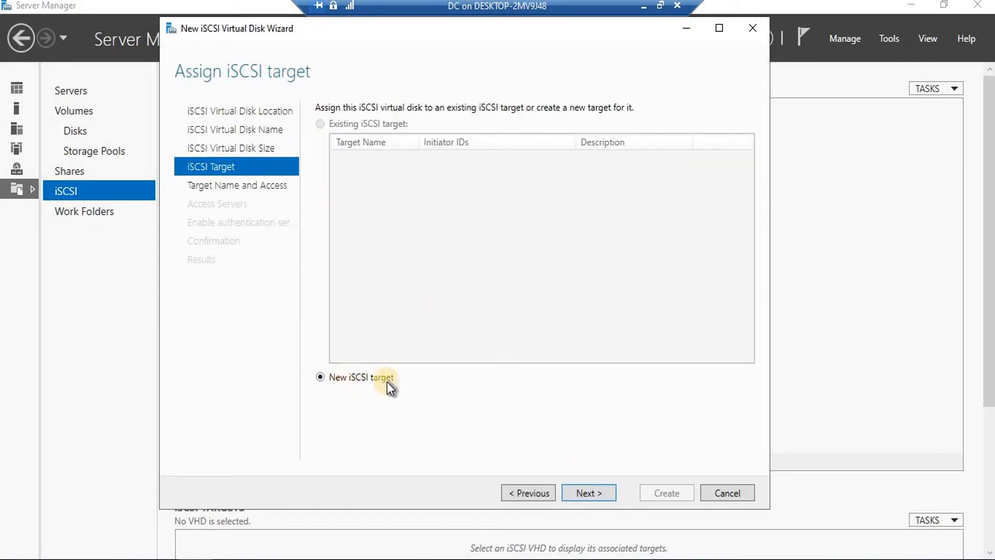
{"action": "left_click", "coordinate": [592, 493]}
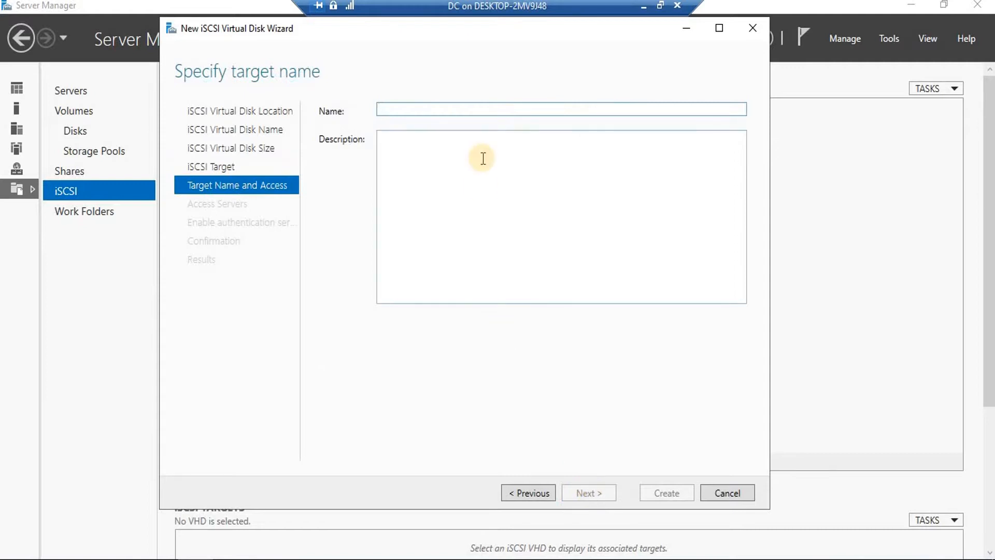
Name the new target 'my target', accepting its conversion to my-target, and reach Access Servers
{"action": "type", "text": "my "}
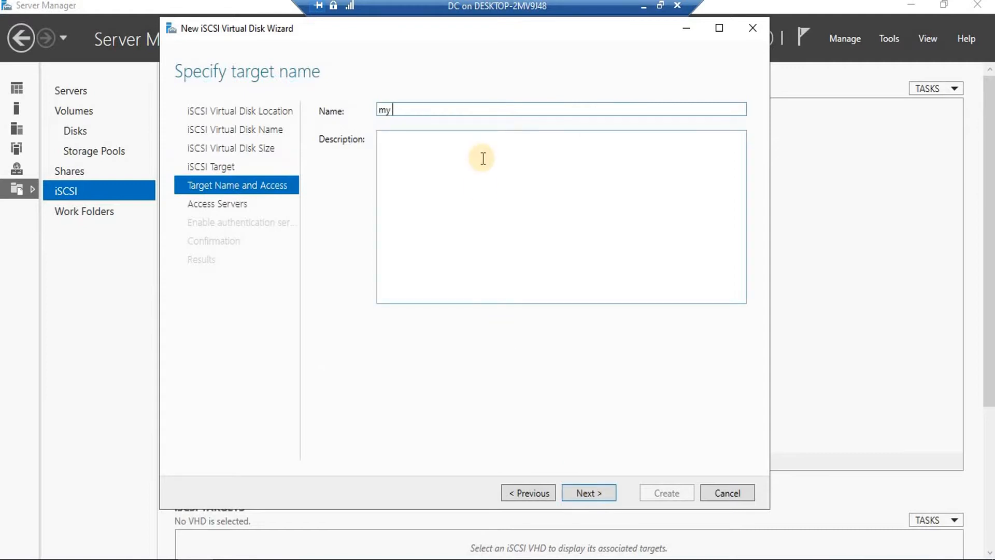
{"action": "type", "text": "target"}
{"action": "left_click", "coordinate": [594, 492]}
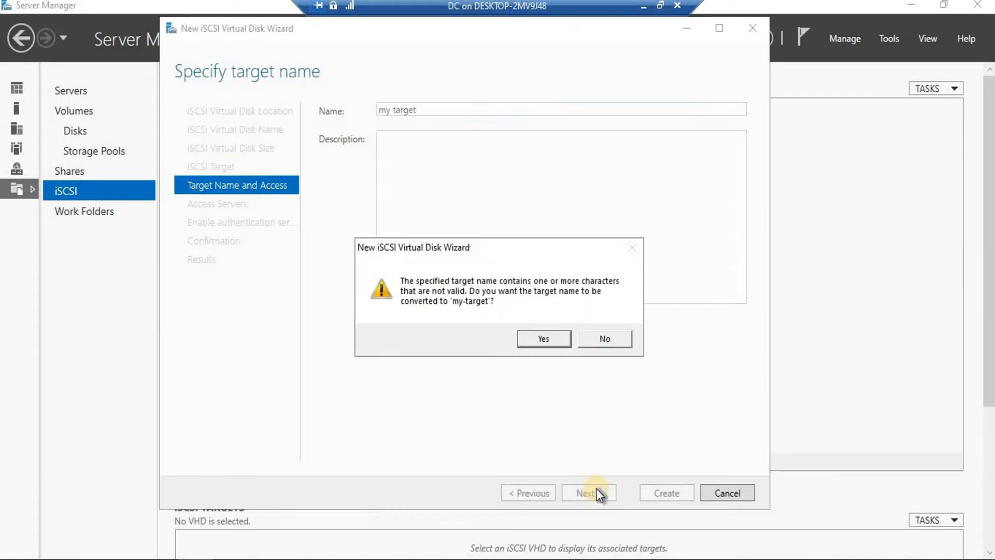
{"action": "left_click", "coordinate": [542, 341]}
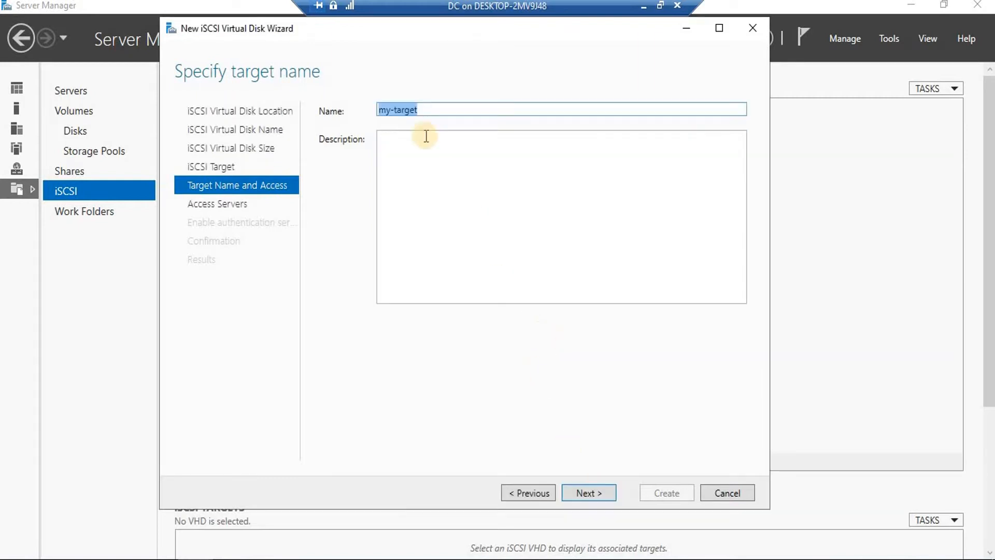
{"action": "left_click", "coordinate": [589, 494]}
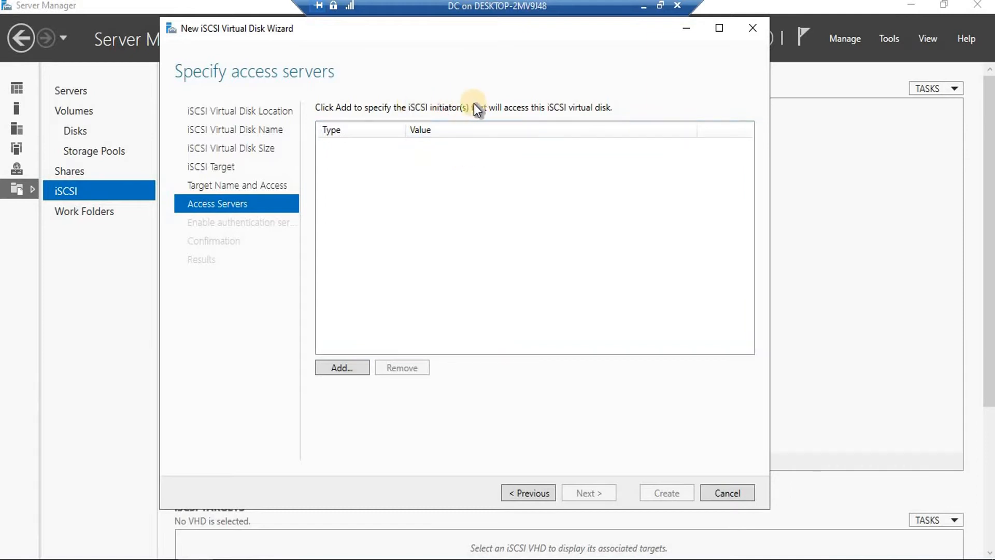
{"action": "left_click", "coordinate": [354, 369]}
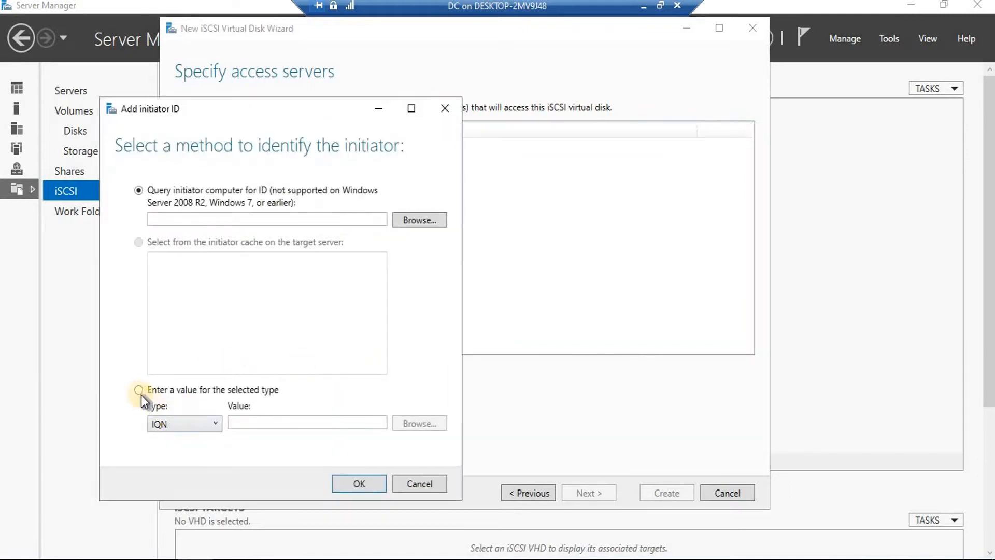
Add initiator 192.168.50.51, identified by IP address, to the access list
{"action": "left_click", "coordinate": [141, 393]}
{"action": "left_click", "coordinate": [210, 428]}
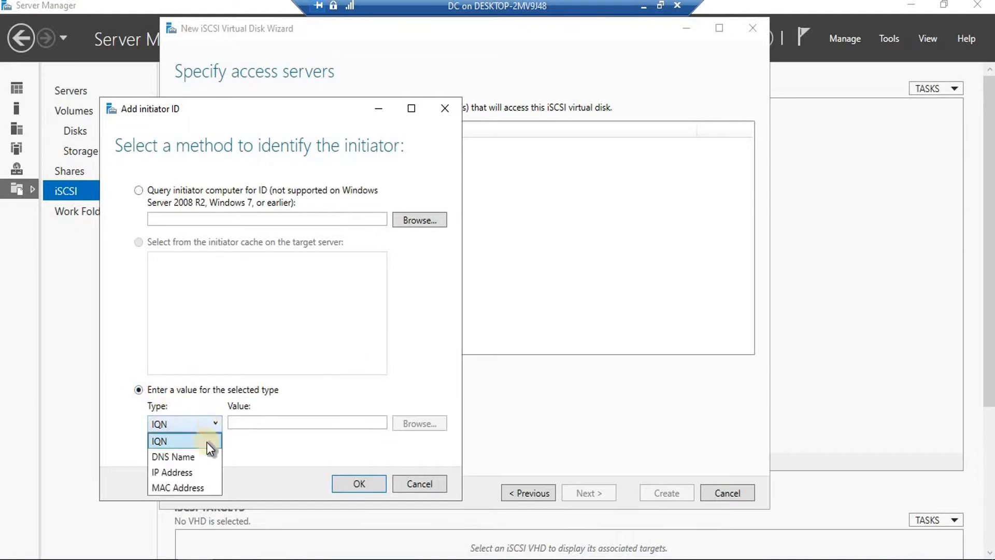
{"action": "left_click", "coordinate": [180, 473]}
{"action": "left_click", "coordinate": [268, 426]}
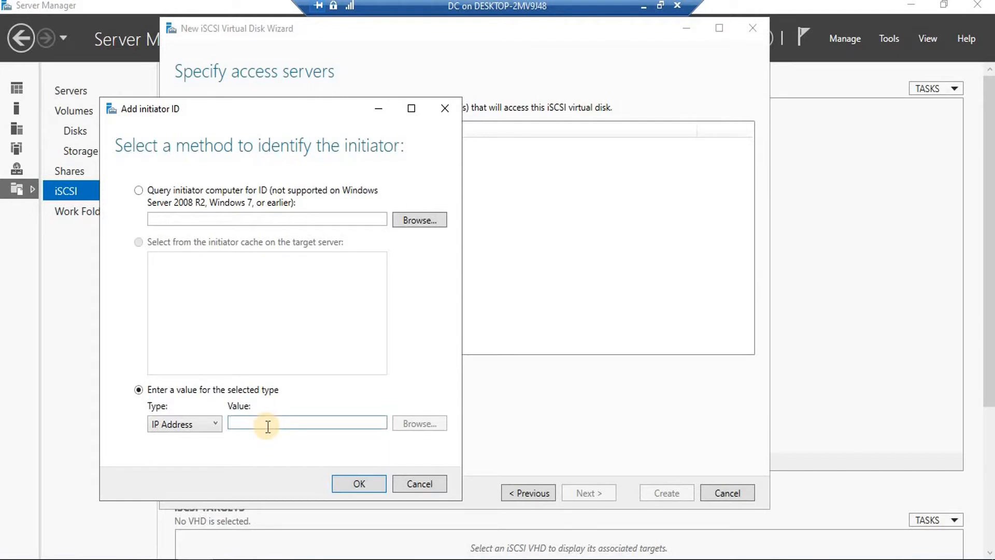
{"action": "type", "text": "192.168.5"}
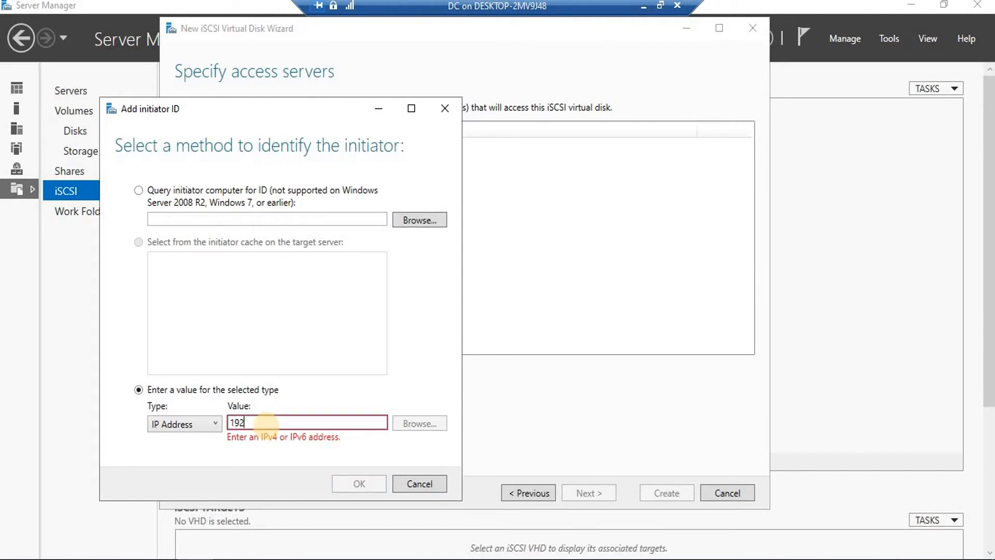
{"action": "type", "text": "0.51"}
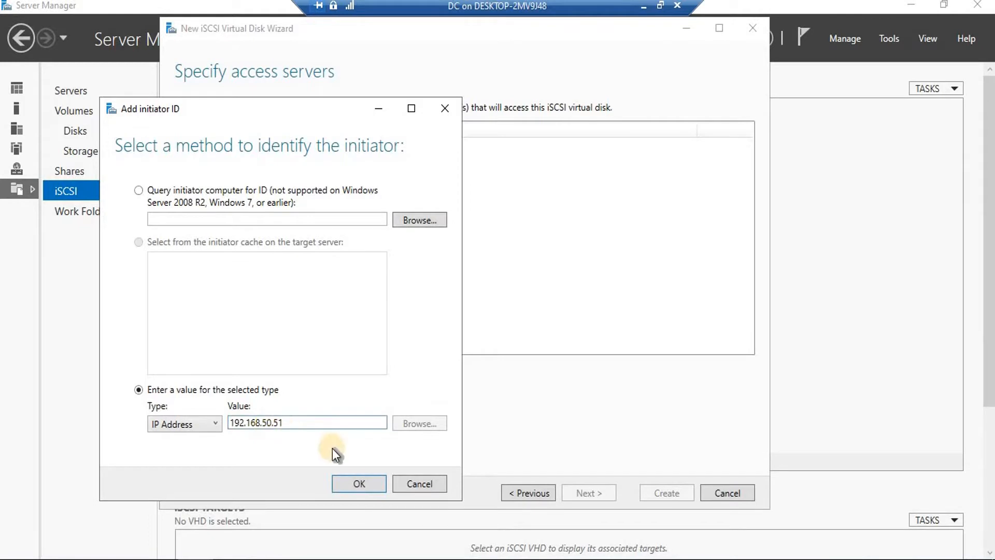
{"action": "left_click", "coordinate": [356, 484]}
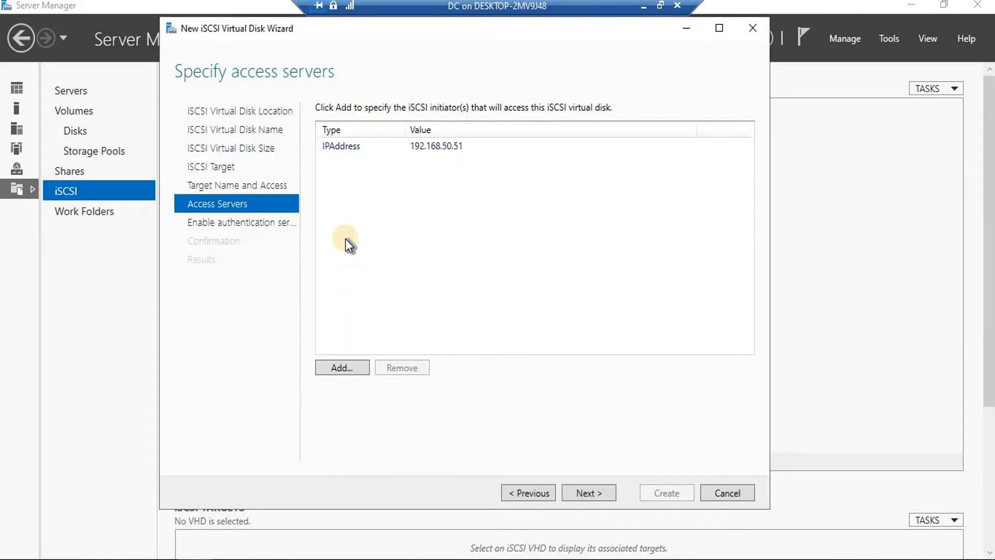
Add the second initiator 192.168.50.52 by IP address and move on to Enable Authentication
{"action": "left_click", "coordinate": [329, 368]}
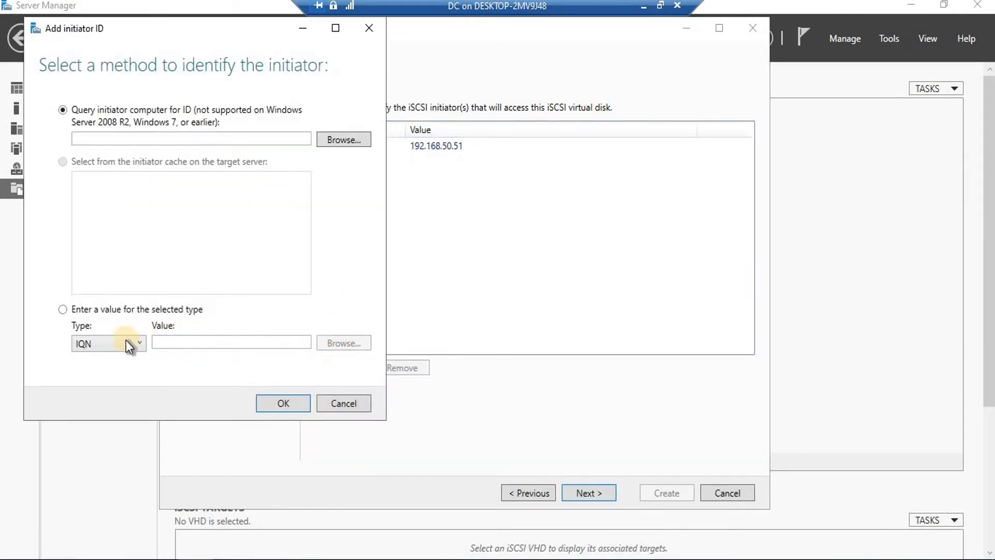
{"action": "left_click", "coordinate": [66, 311]}
{"action": "left_click", "coordinate": [139, 341]}
{"action": "left_click", "coordinate": [95, 391]}
{"action": "left_click", "coordinate": [186, 345]}
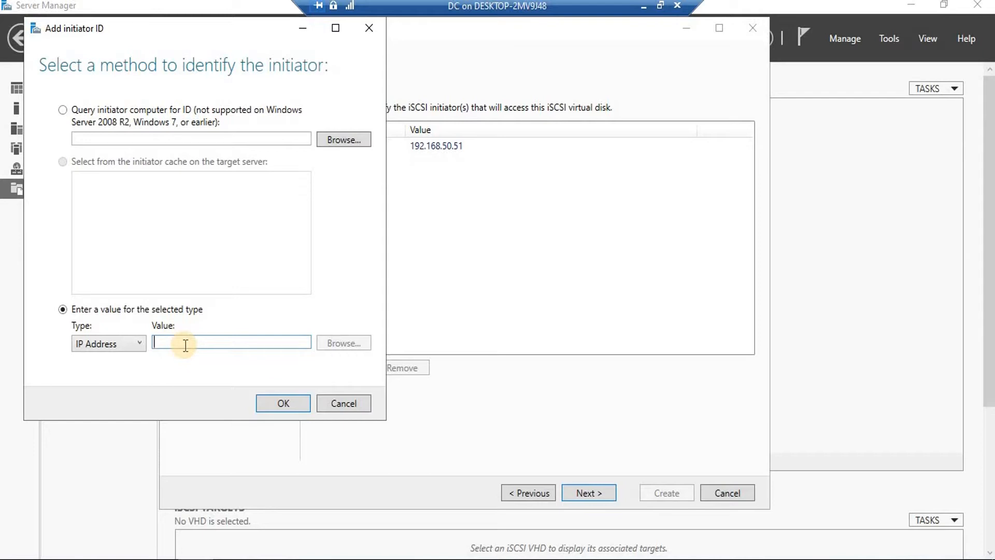
{"action": "type", "text": "1"}
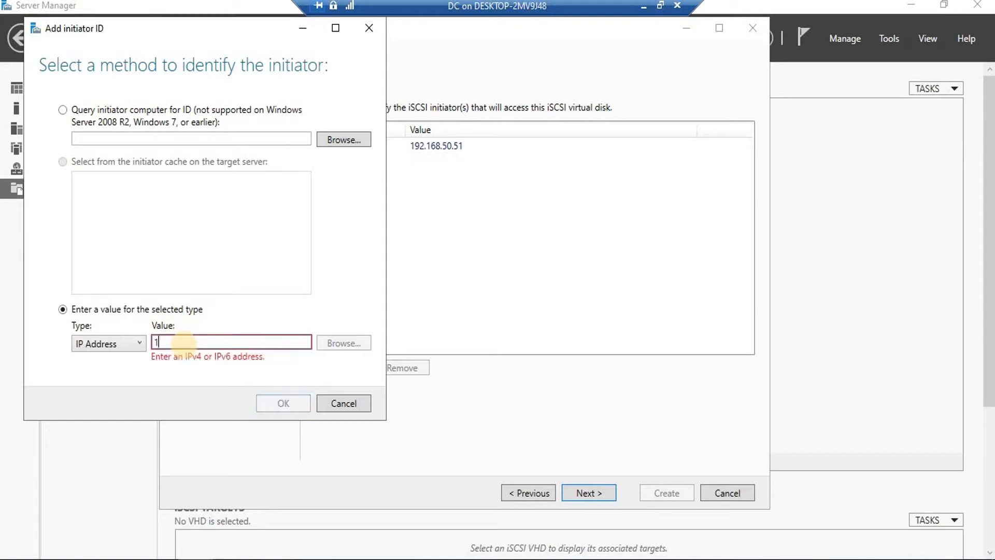
{"action": "type", "text": "92.168.50.52"}
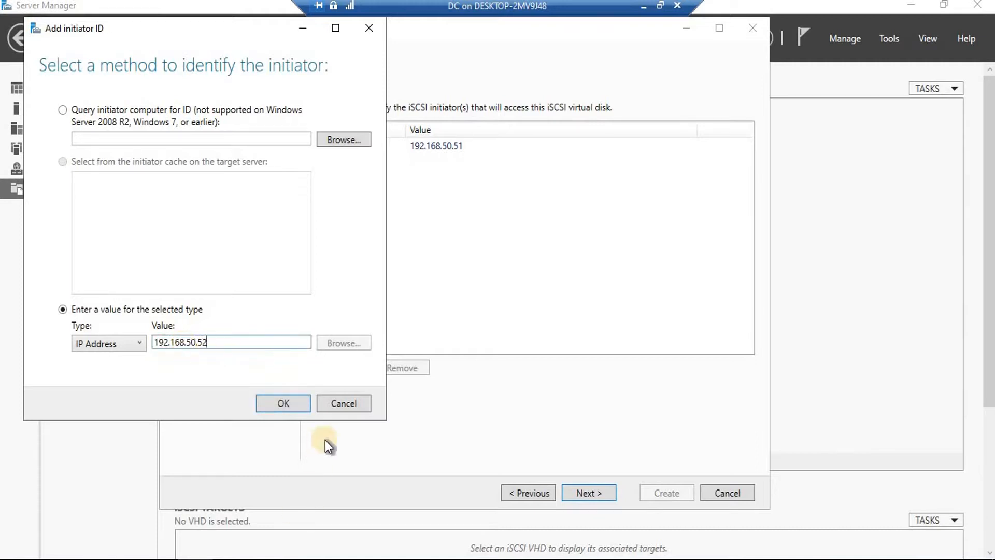
{"action": "left_click", "coordinate": [294, 406]}
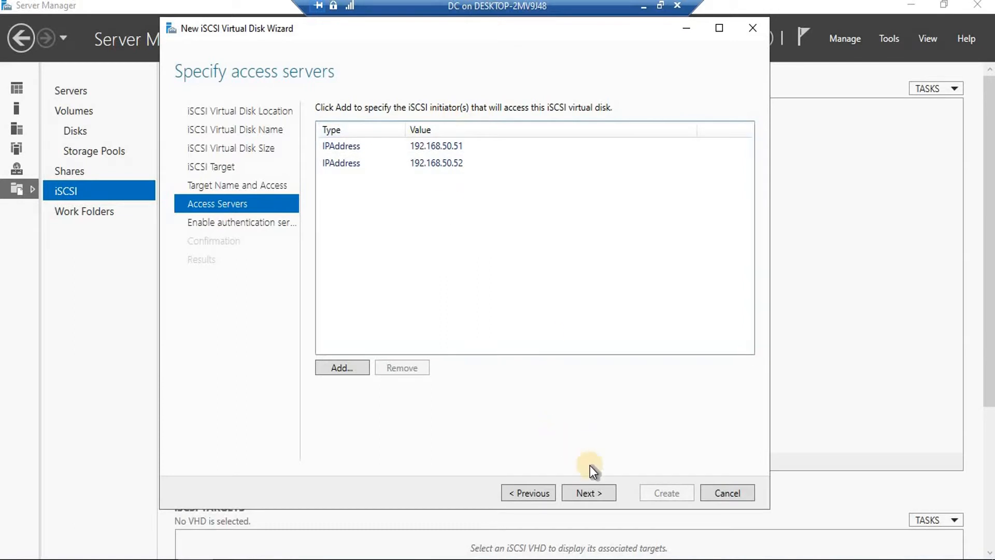
{"action": "left_click", "coordinate": [590, 493]}
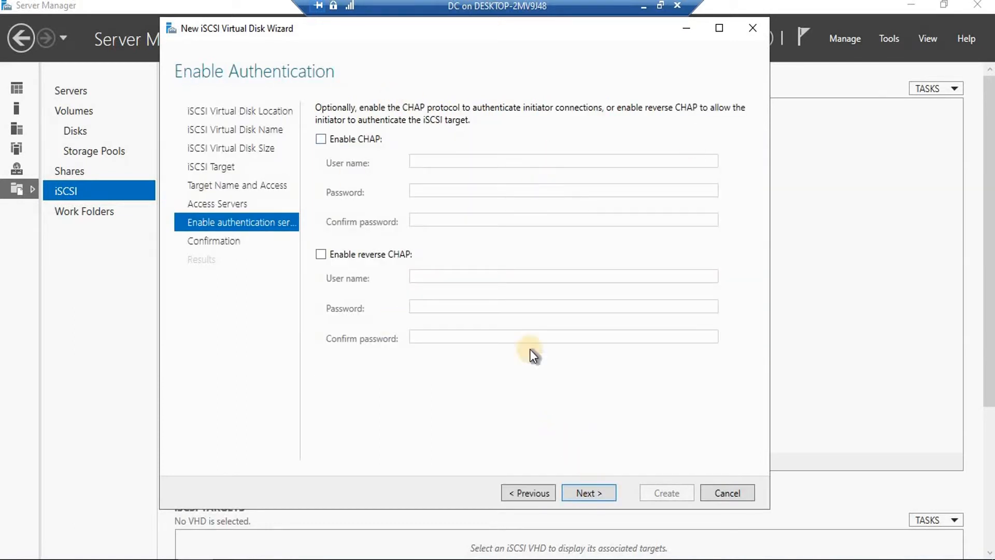
Skip CHAP and create C:\quorum\firstquorum.vhdx on my-target, closing the wizard when done
{"action": "left_click", "coordinate": [589, 493]}
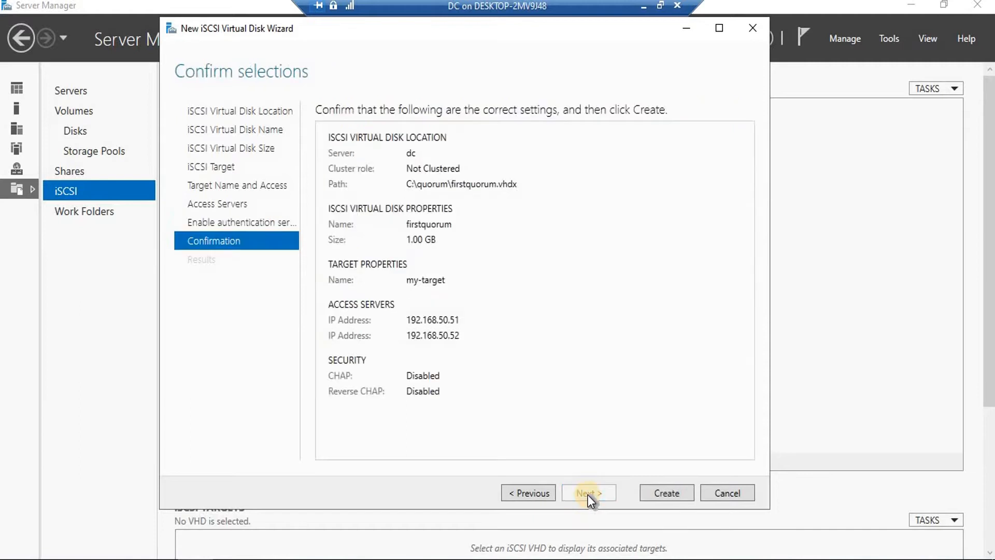
{"action": "left_click", "coordinate": [664, 495]}
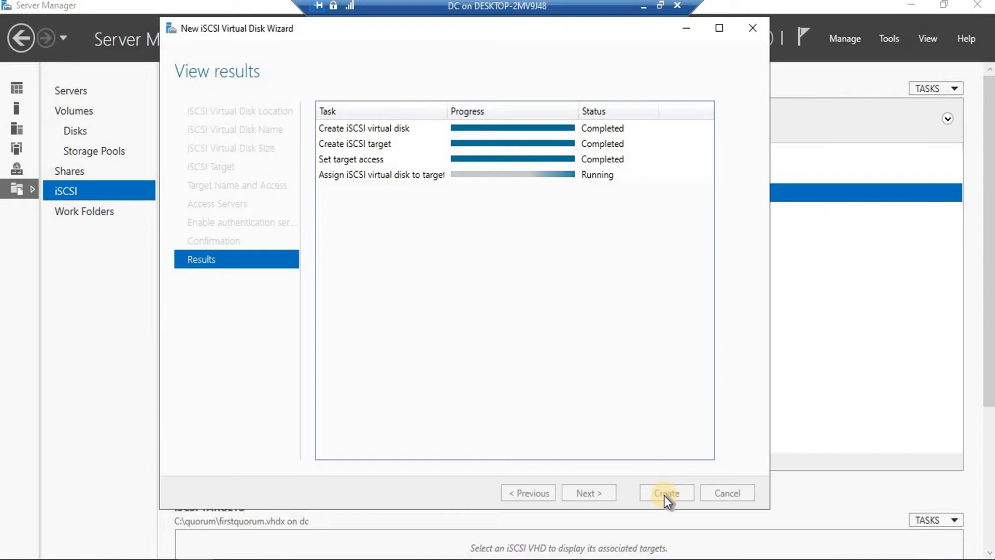
{"action": "left_click", "coordinate": [669, 493]}
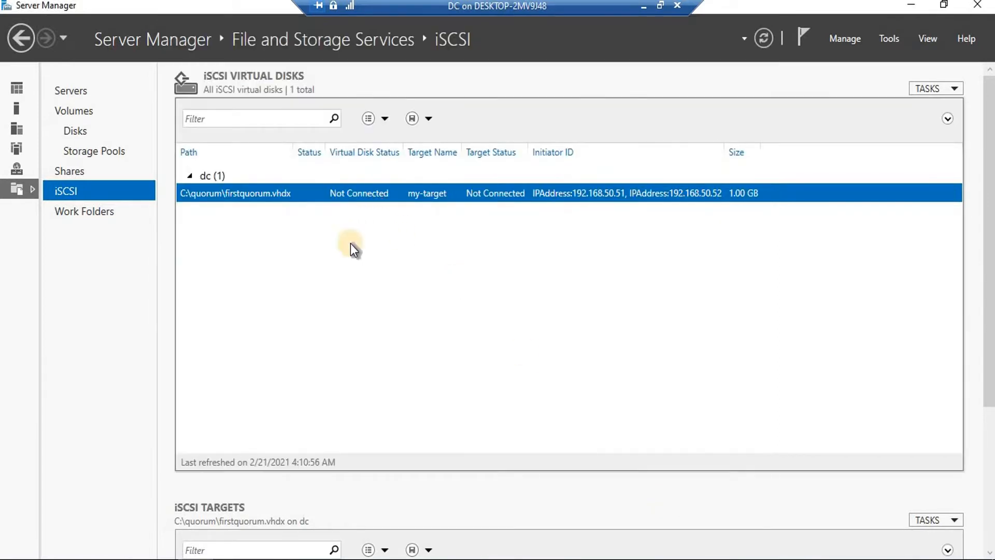
Start another iSCSI virtual disk stored in a newly created C:\file folder
{"action": "left_click", "coordinate": [956, 90]}
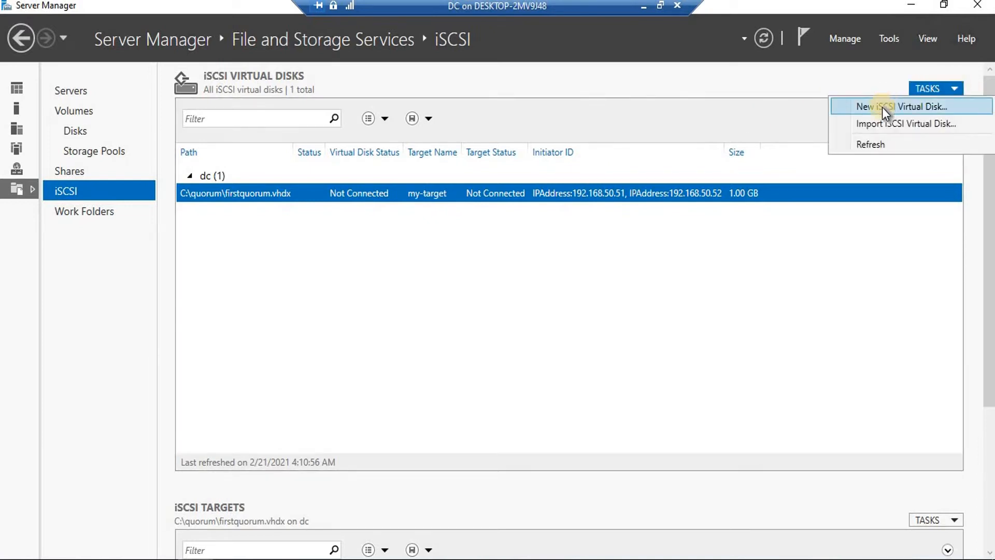
{"action": "left_click", "coordinate": [882, 101]}
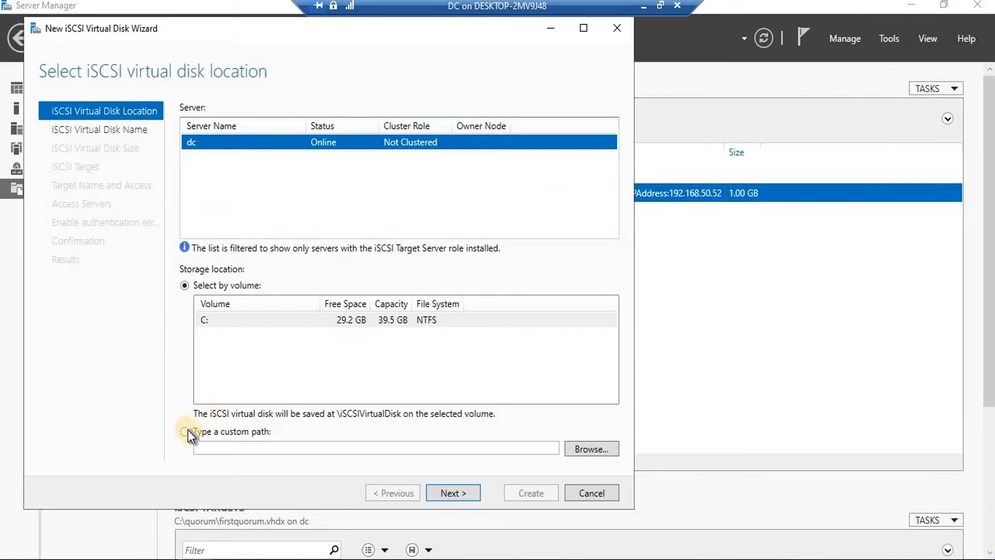
{"action": "left_click", "coordinate": [187, 431]}
{"action": "left_click", "coordinate": [590, 448]}
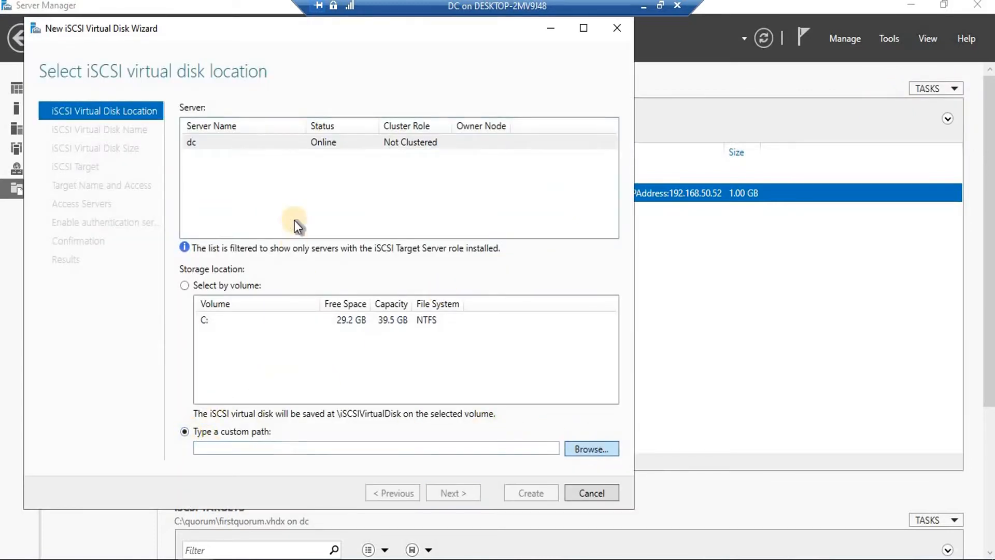
{"action": "left_click", "coordinate": [103, 110]}
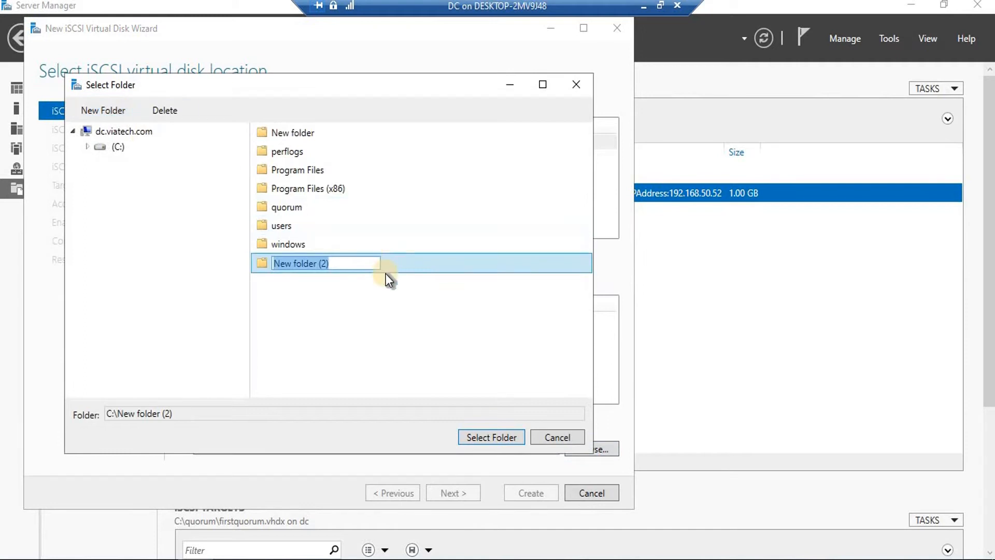
{"action": "type", "text": "file"}
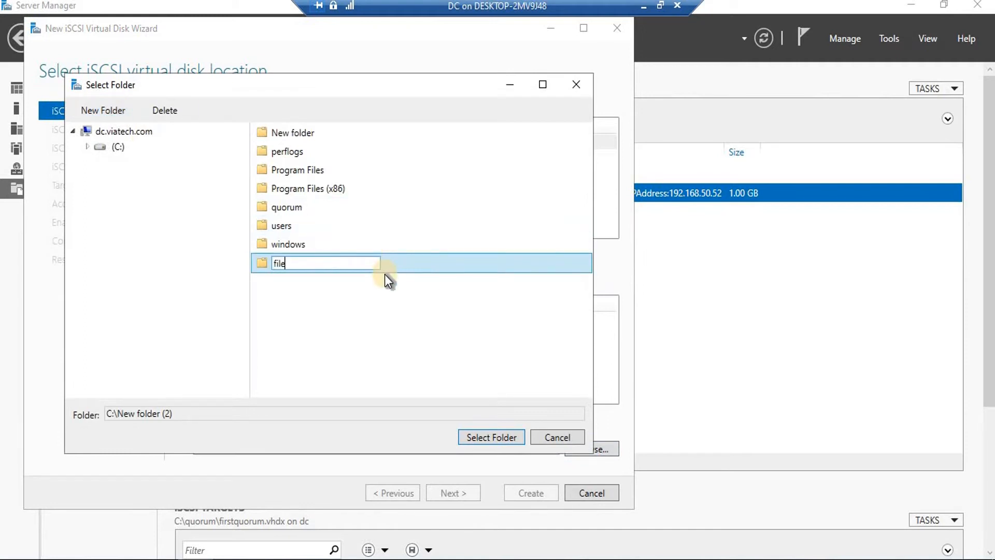
{"action": "key", "text": "Return"}
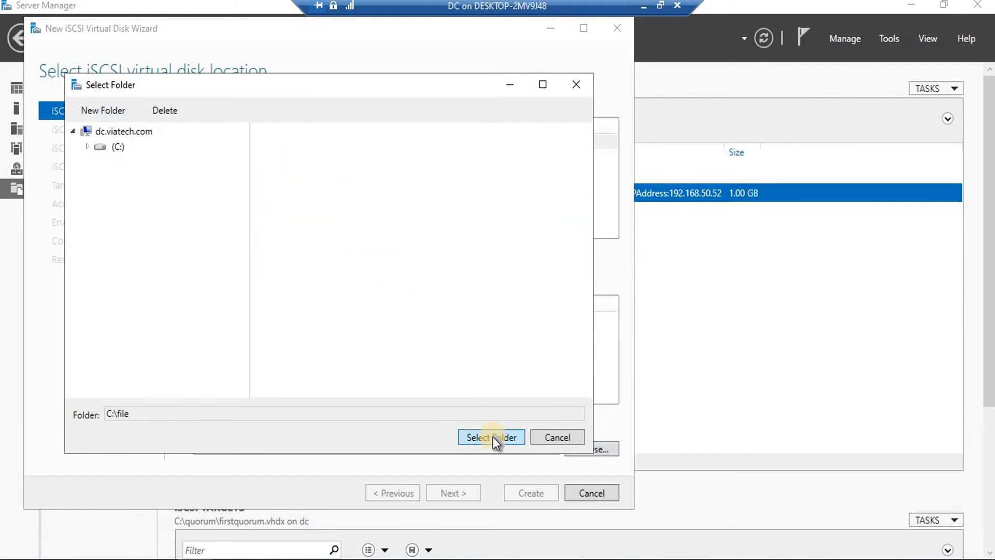
{"action": "left_click", "coordinate": [115, 147]}
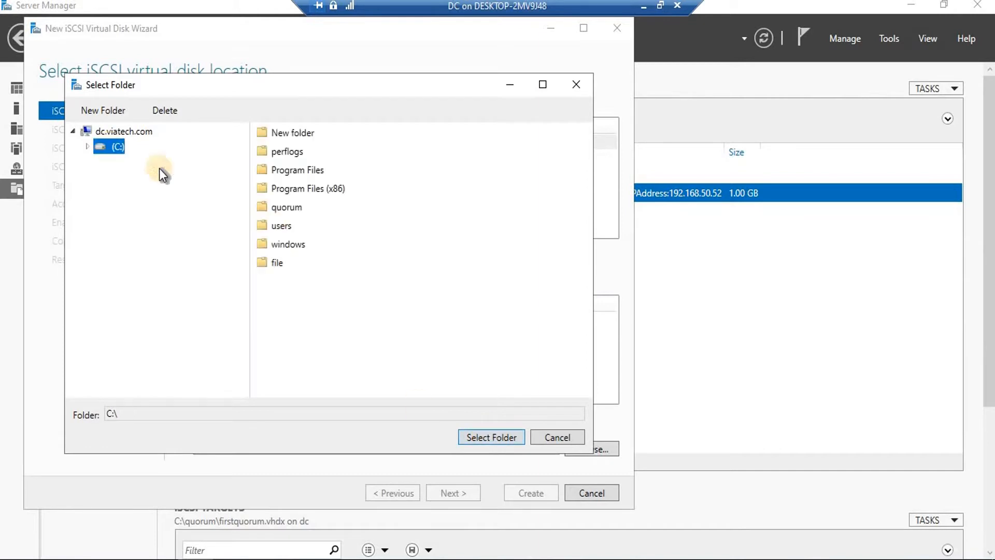
{"action": "left_click", "coordinate": [280, 263]}
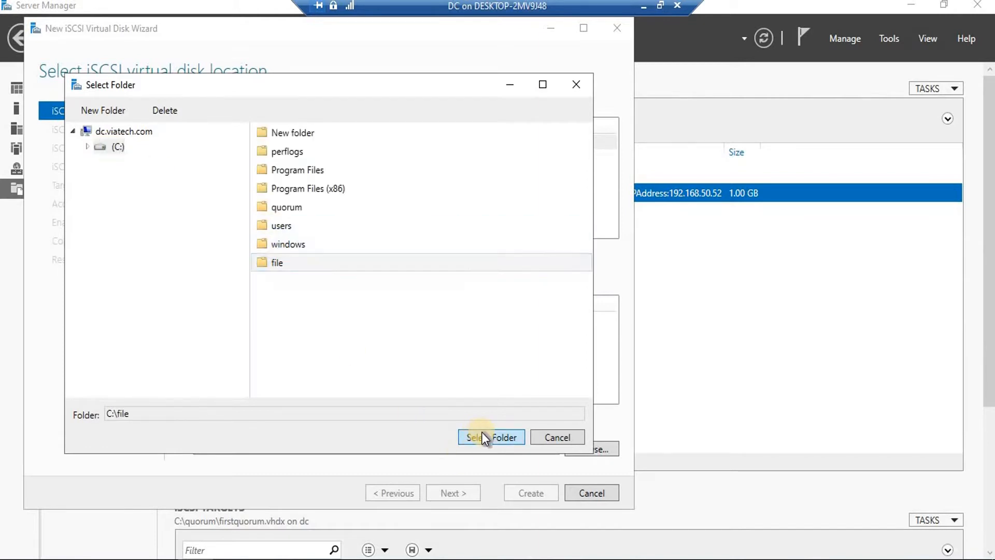
{"action": "left_click", "coordinate": [481, 436]}
{"action": "left_click", "coordinate": [453, 494]}
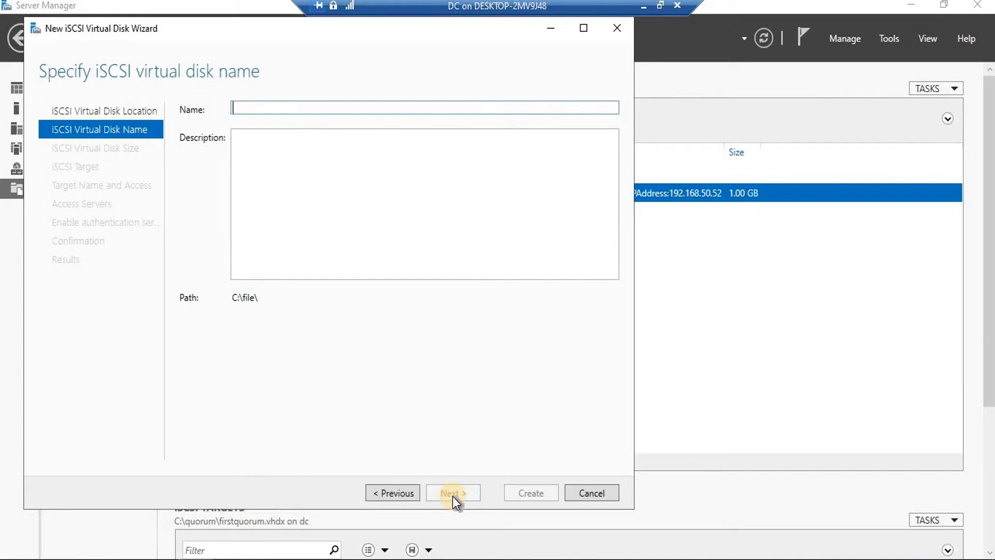
Name the disk 'for file', size it 1 GB, assign it to my-target, and create it
{"action": "type", "text": "for file"}
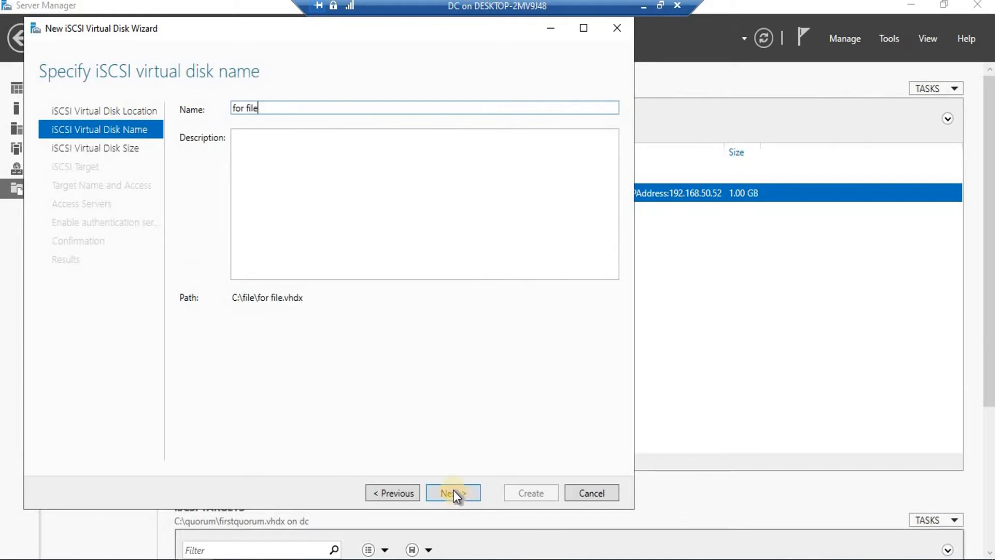
{"action": "left_click", "coordinate": [453, 491]}
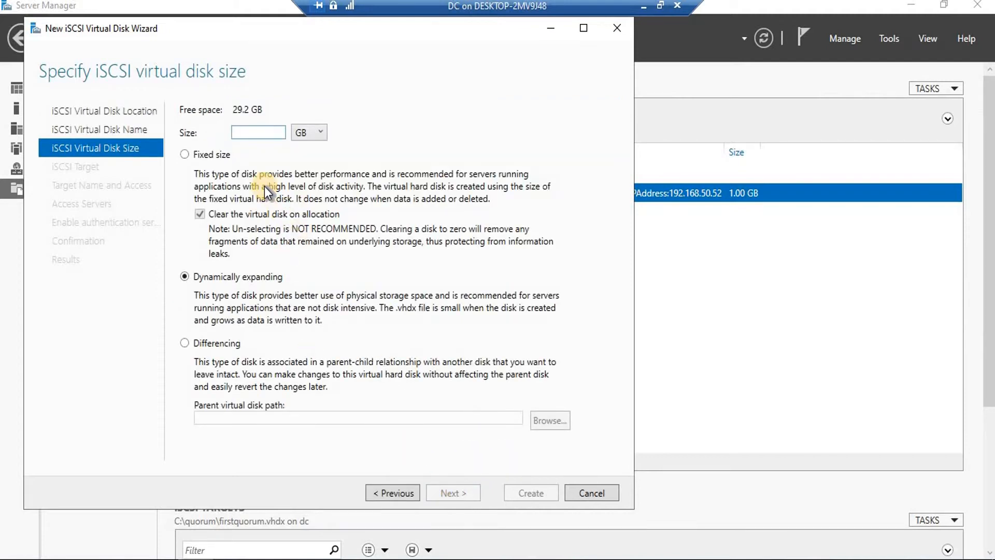
{"action": "type", "text": "1"}
{"action": "left_click", "coordinate": [460, 491]}
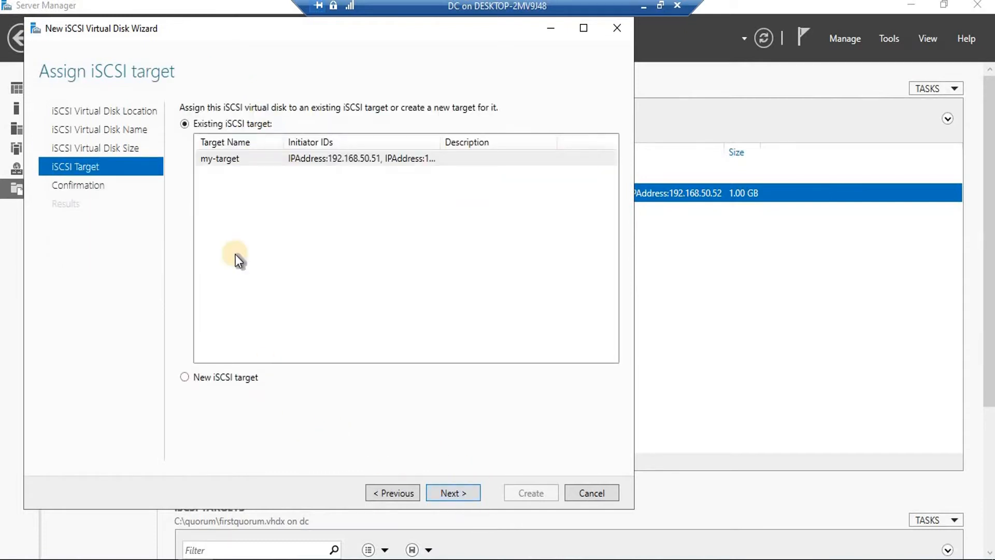
{"action": "left_click", "coordinate": [313, 155]}
{"action": "left_click", "coordinate": [453, 492]}
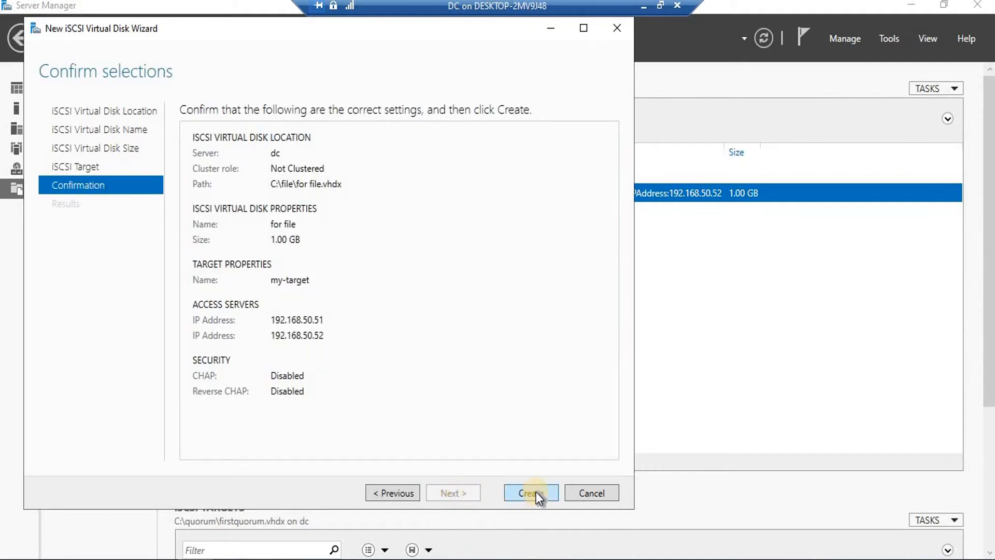
{"action": "left_click", "coordinate": [532, 492]}
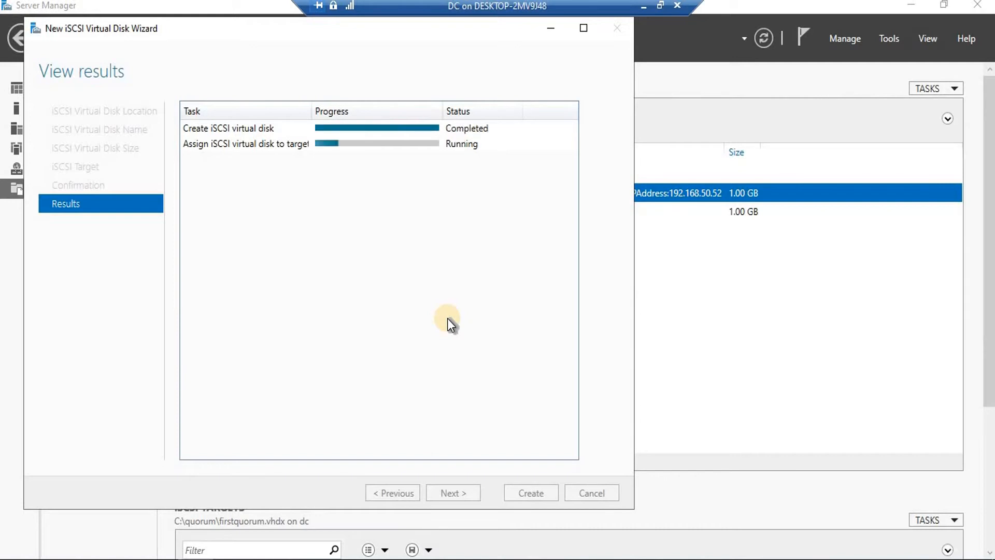
{"action": "left_click", "coordinate": [520, 494]}
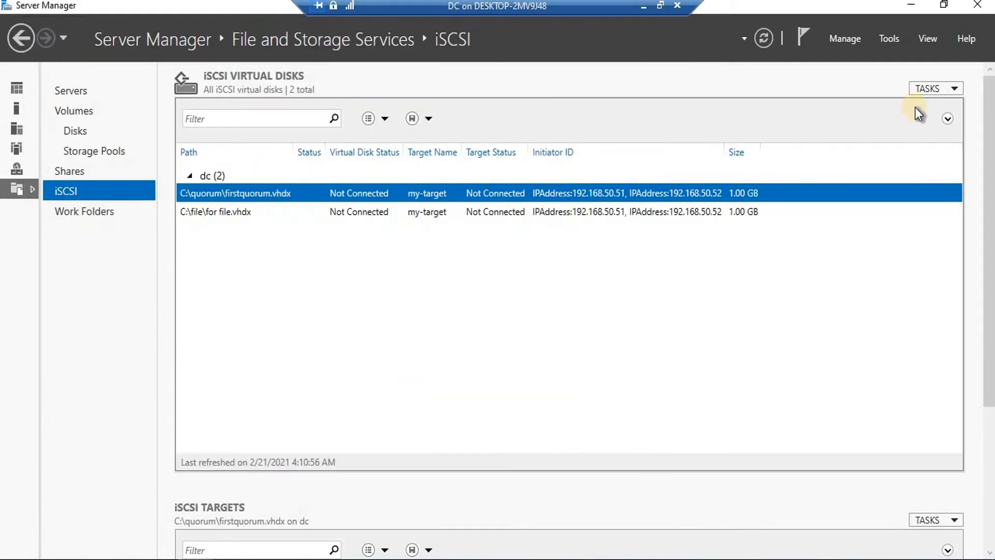
{"action": "left_click", "coordinate": [940, 88]}
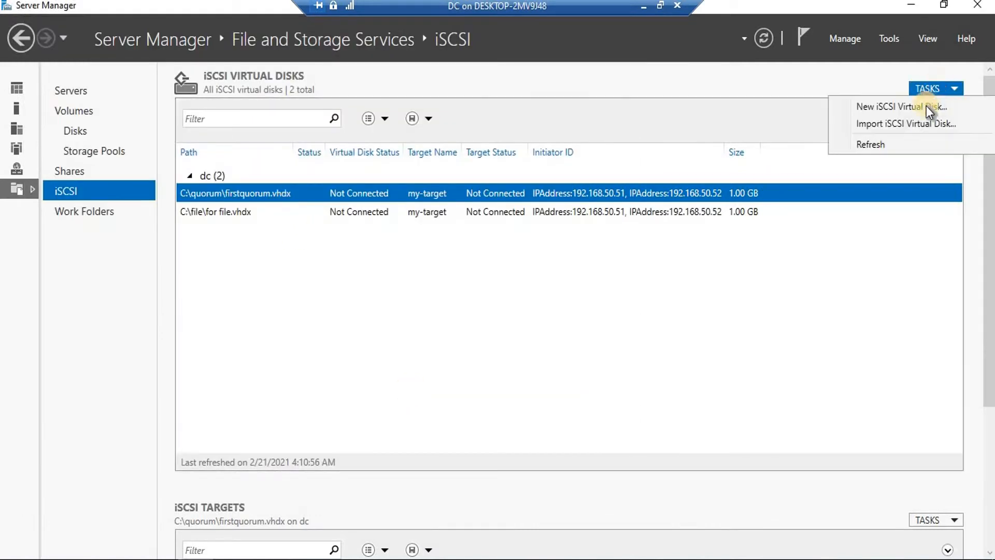
Start a third iSCSI virtual disk stored in a newly created C:\database folder
{"action": "left_click", "coordinate": [888, 104]}
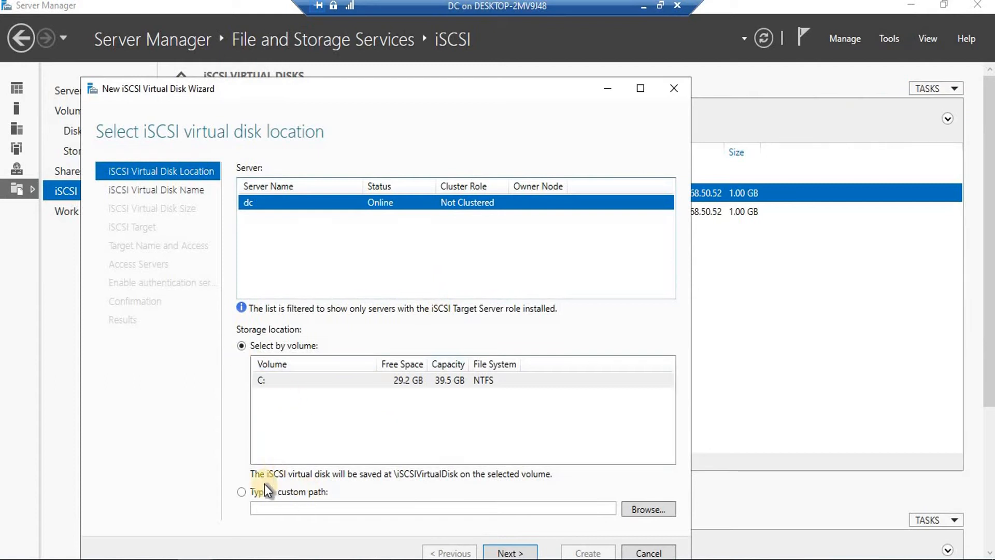
{"action": "left_click", "coordinate": [254, 493]}
{"action": "left_click", "coordinate": [642, 508]}
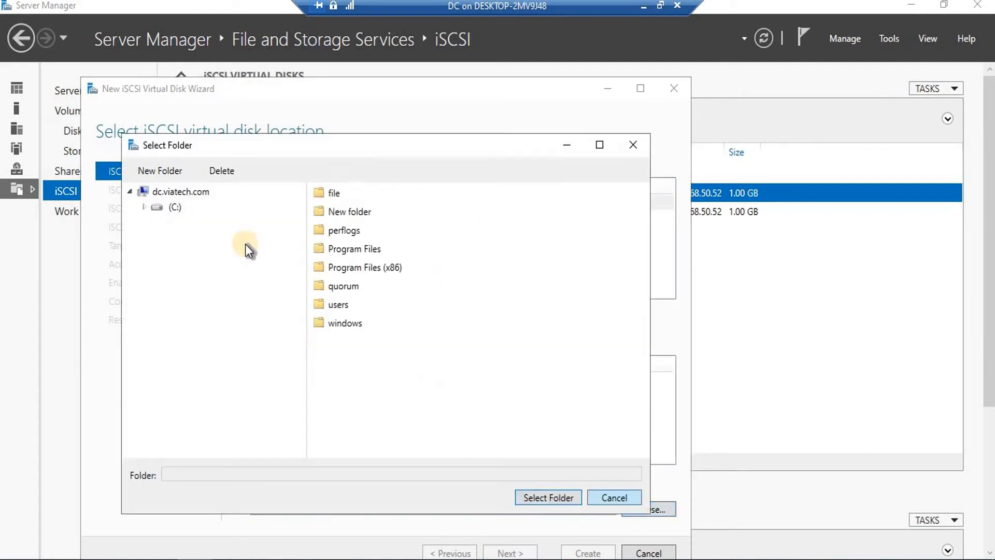
{"action": "left_click", "coordinate": [161, 167]}
{"action": "type", "text": "database"}
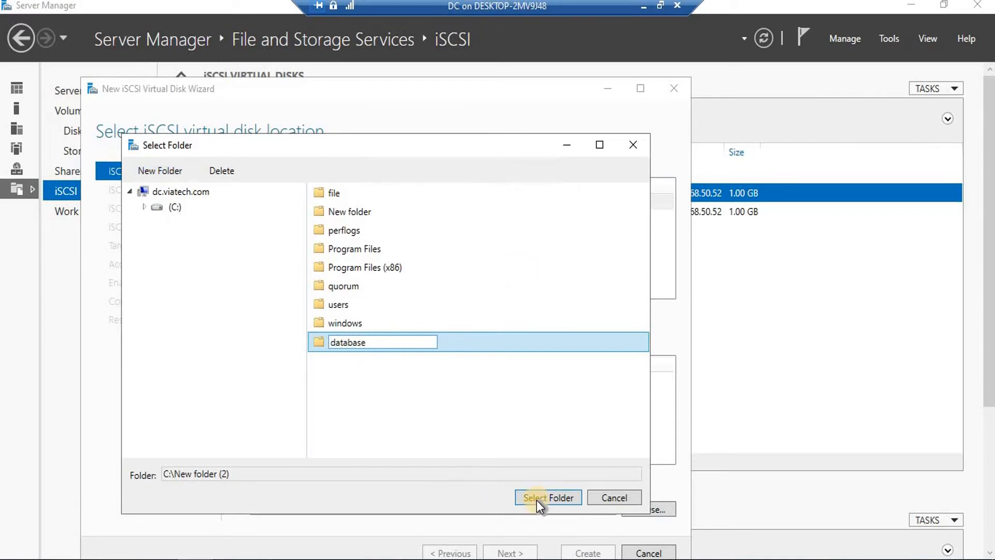
{"action": "left_click", "coordinate": [316, 345]}
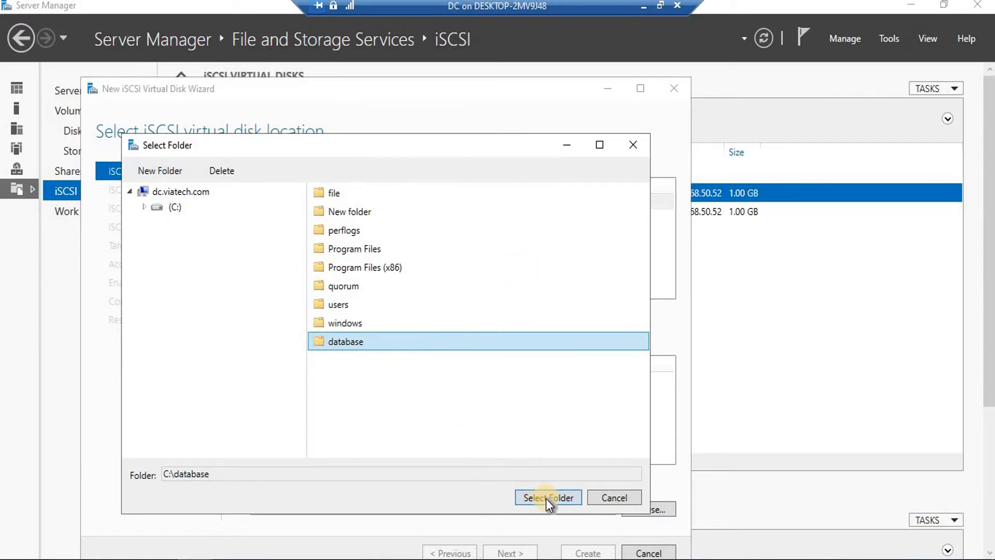
{"action": "left_click", "coordinate": [546, 498]}
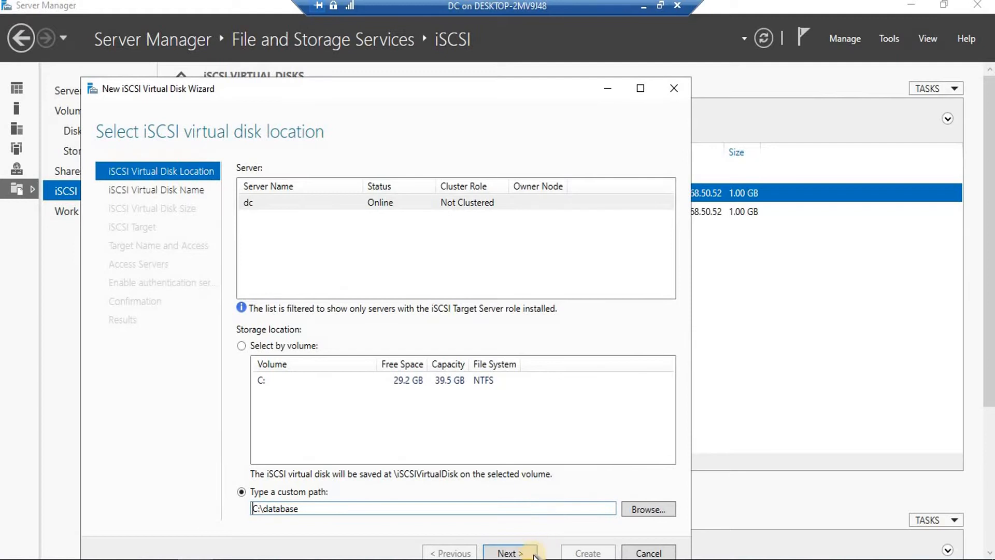
{"action": "left_click", "coordinate": [512, 553]}
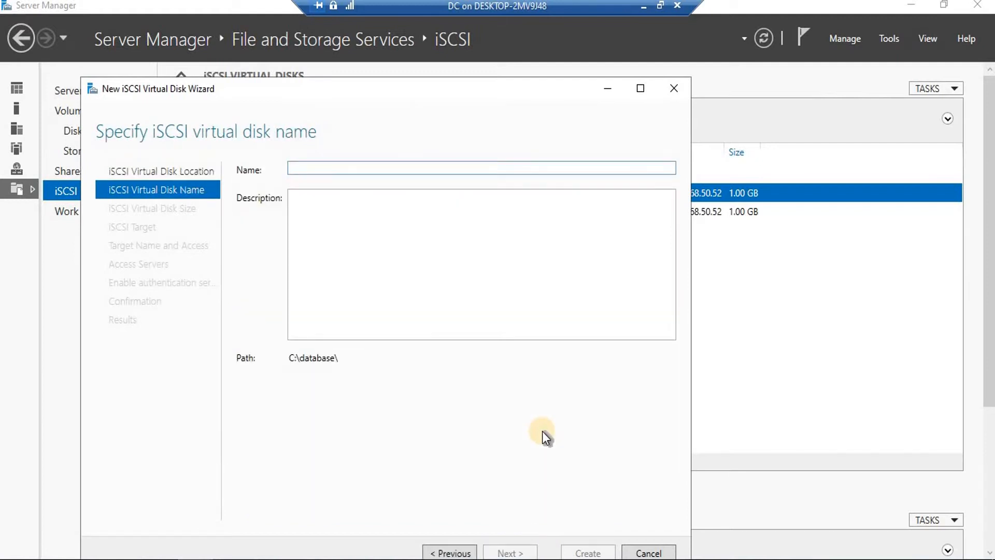
Name the disk database, size it 1 GB, assign it to my-target, and create it
{"action": "type", "text": "database"}
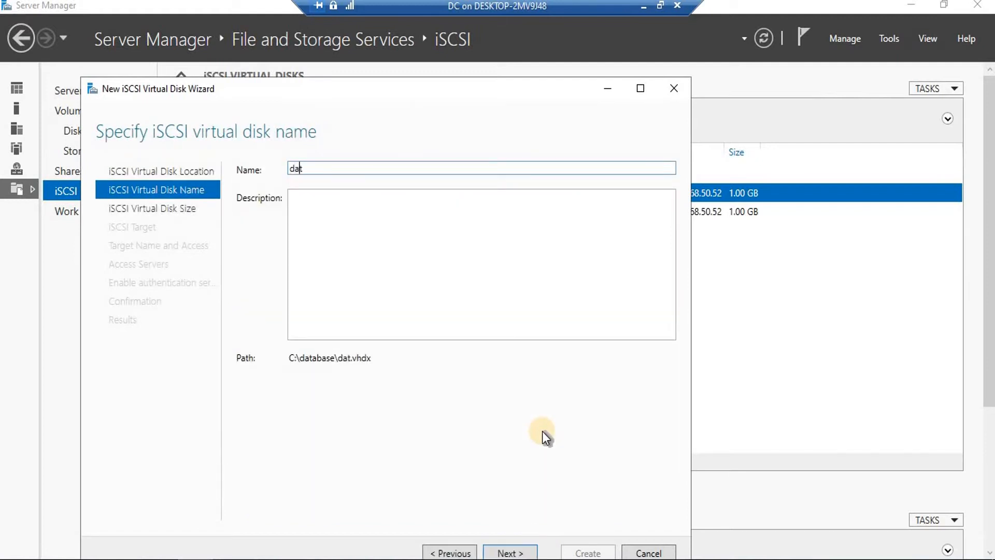
{"action": "left_click", "coordinate": [511, 553]}
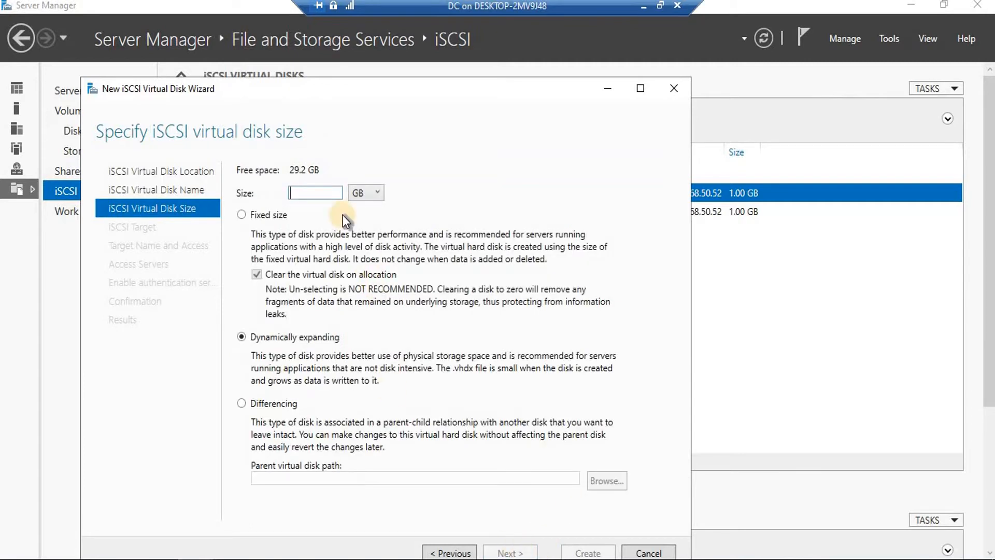
{"action": "type", "text": "1"}
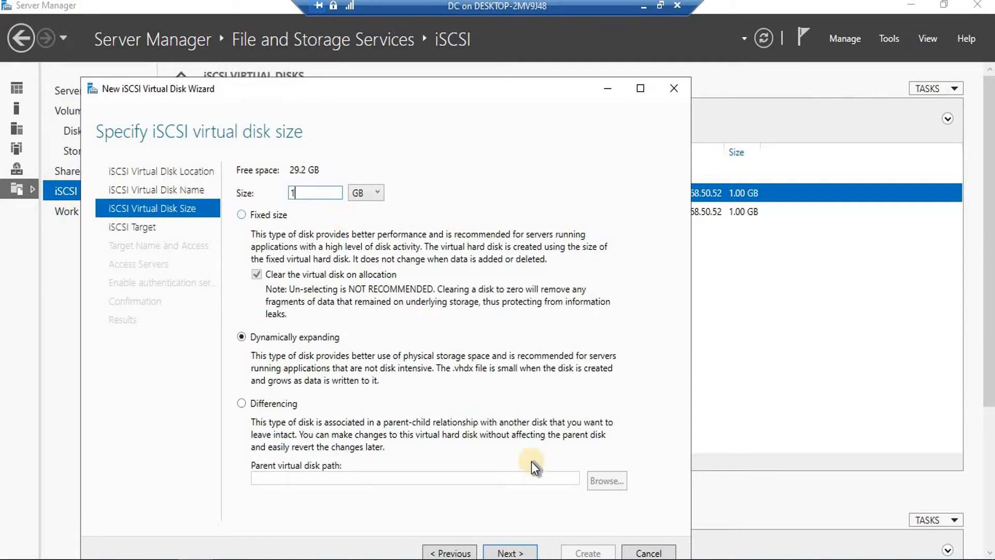
{"action": "left_click", "coordinate": [510, 551]}
{"action": "left_click", "coordinate": [377, 219]}
{"action": "left_click", "coordinate": [521, 551]}
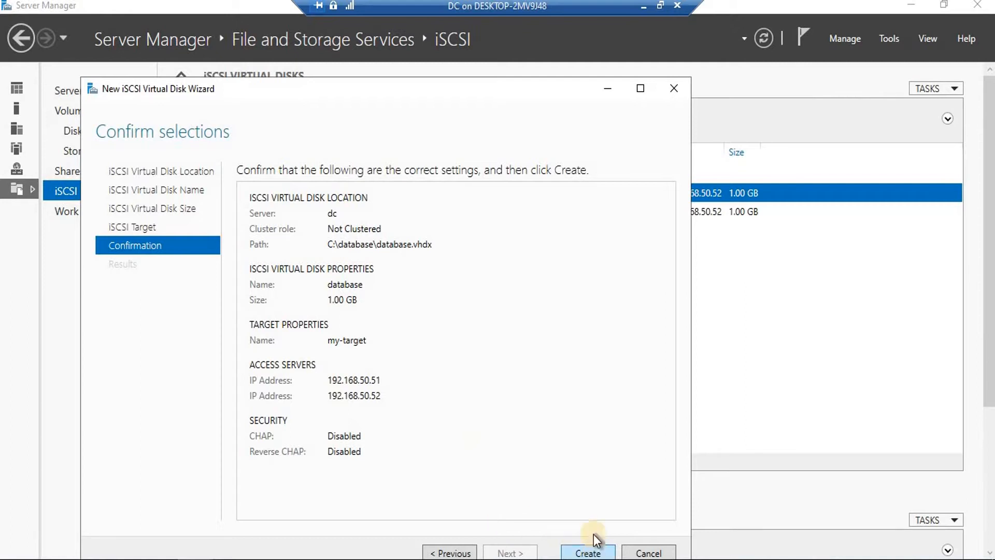
{"action": "left_click", "coordinate": [596, 553]}
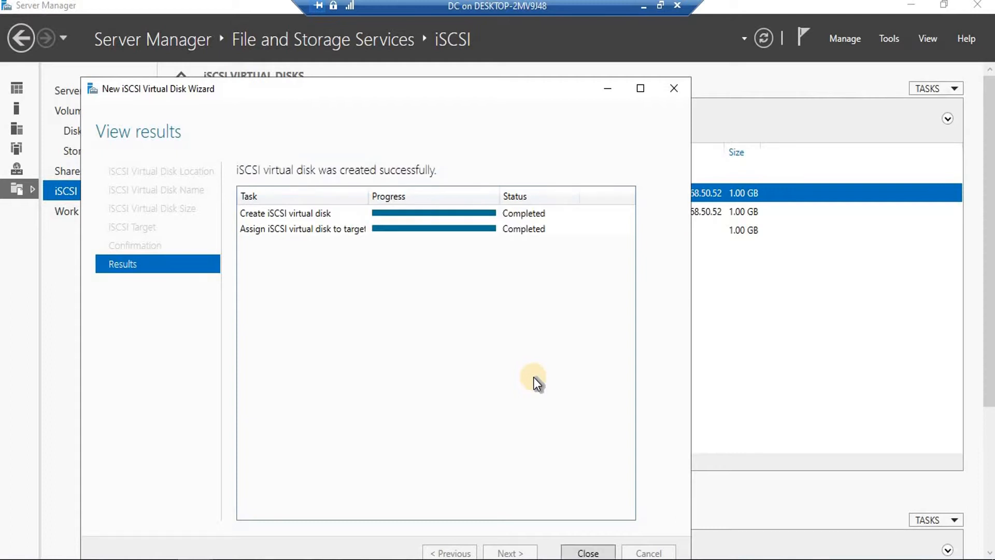
{"action": "left_click", "coordinate": [600, 553]}
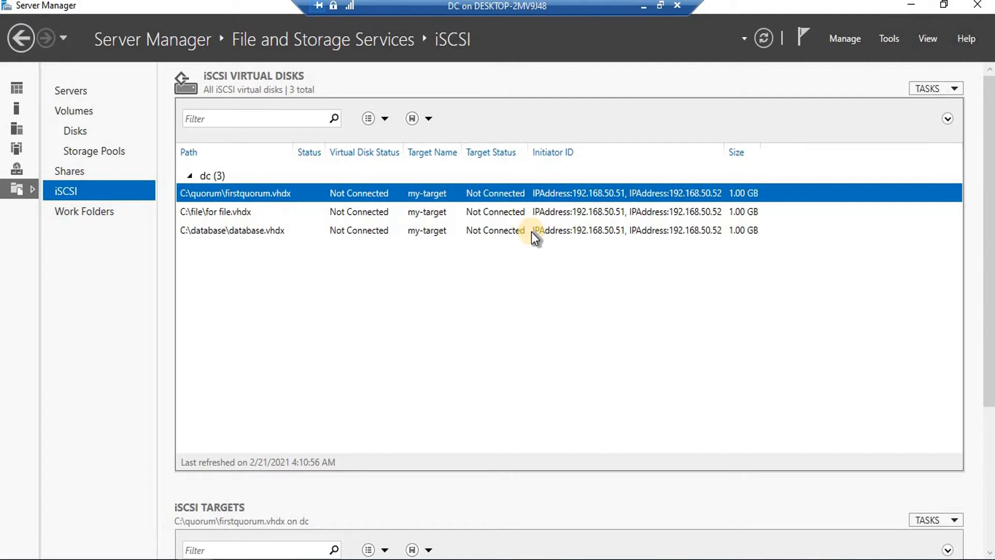
Minimize the DC session to view the network diagram in Photos, then bring up the VM connections
{"action": "left_click", "coordinate": [642, 9]}
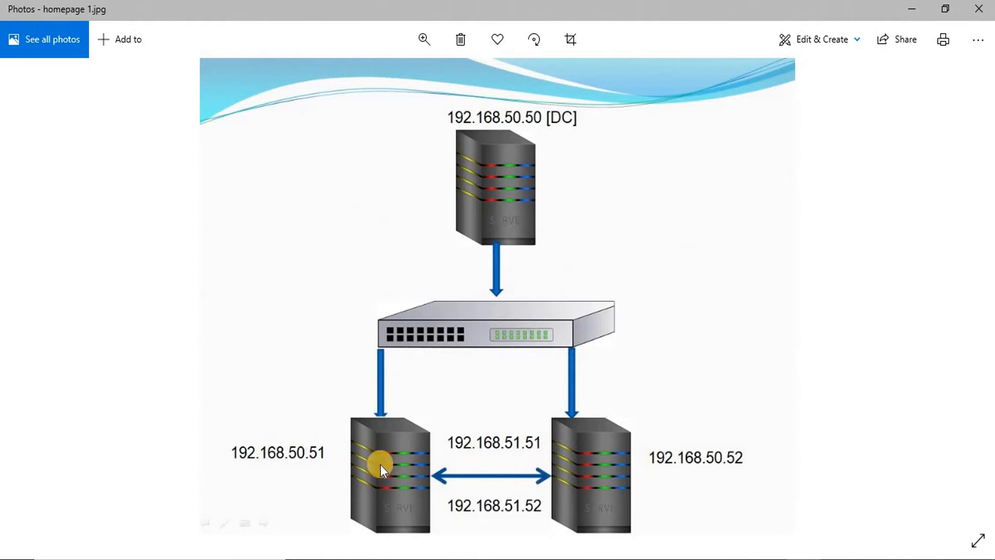
{"action": "left_click", "coordinate": [816, 542]}
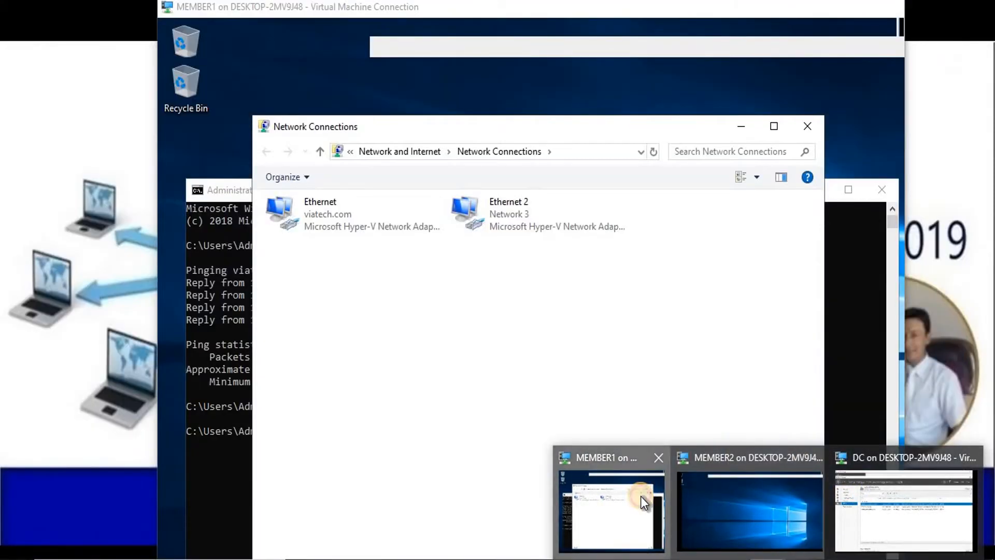
On MEMBER1, clear the console with cls and run ipconfig to list its addresses
{"action": "left_click", "coordinate": [641, 496]}
{"action": "left_click", "coordinate": [709, 65]}
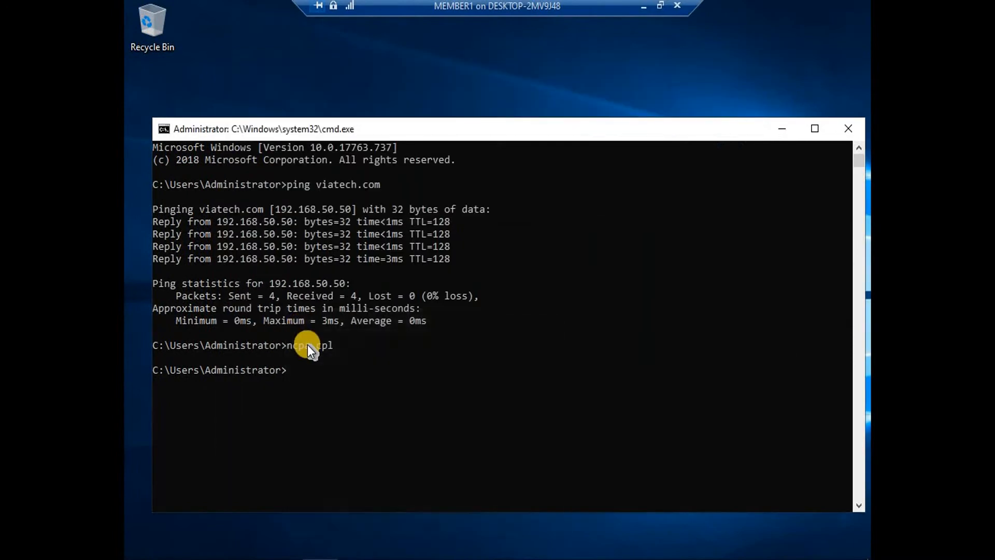
{"action": "left_click", "coordinate": [311, 371]}
{"action": "type", "text": "cls"}
{"action": "key", "text": "Return"}
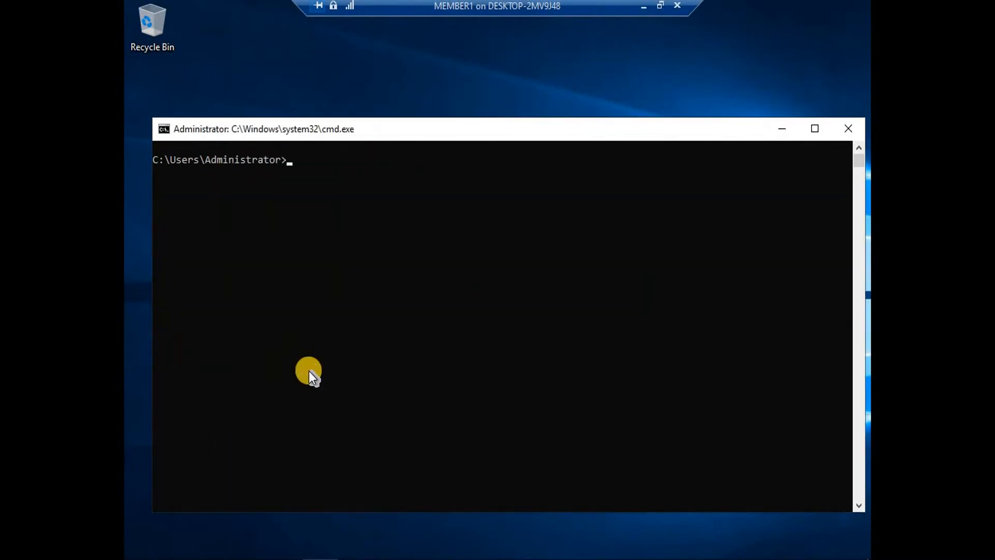
{"action": "type", "text": "ipconfig"}
{"action": "key", "text": "Return"}
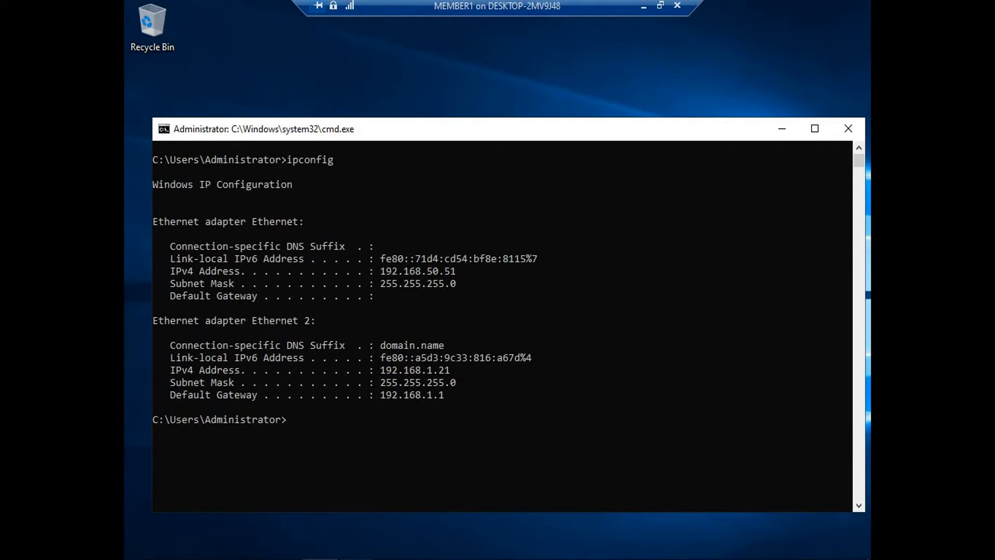
Check the network diagram, then return to MEMBER1's Network Connections window
{"action": "left_click", "coordinate": [660, 5]}
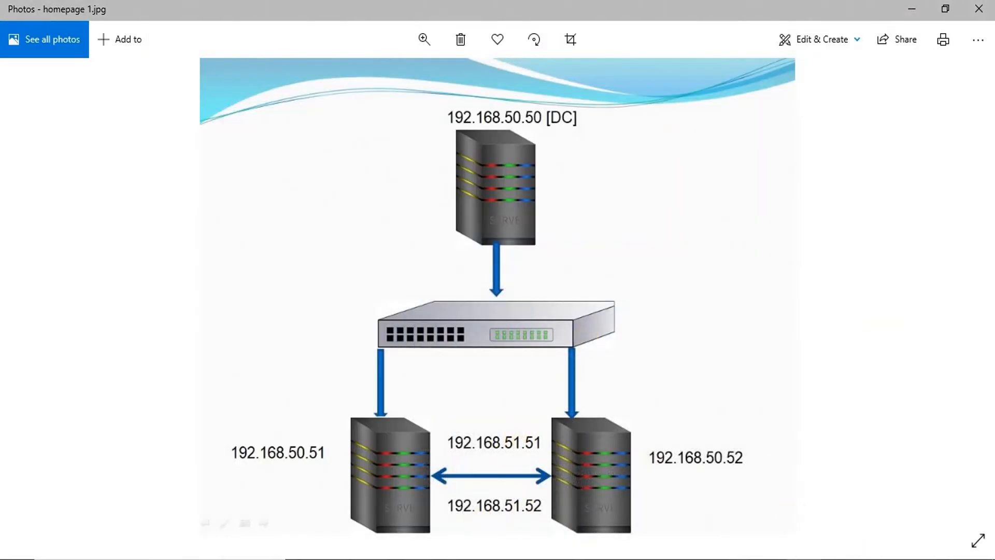
{"action": "mouse_move", "coordinate": [781, 550]}
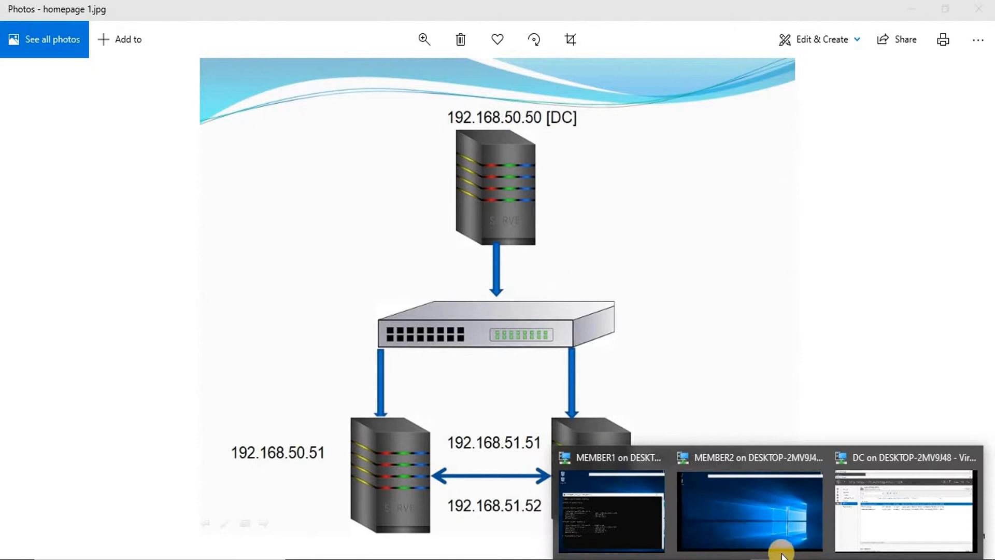
{"action": "left_click", "coordinate": [624, 501]}
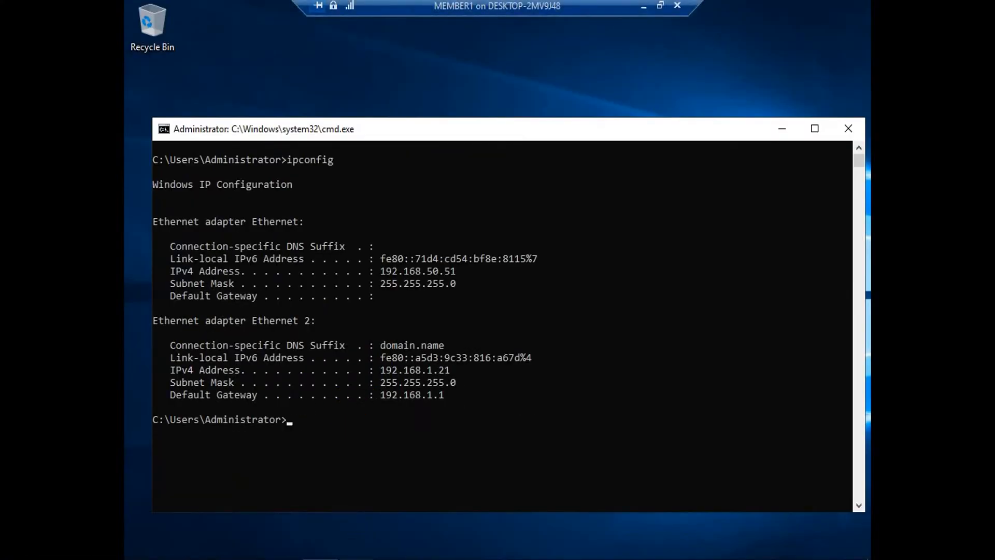
{"action": "left_click", "coordinate": [358, 559]}
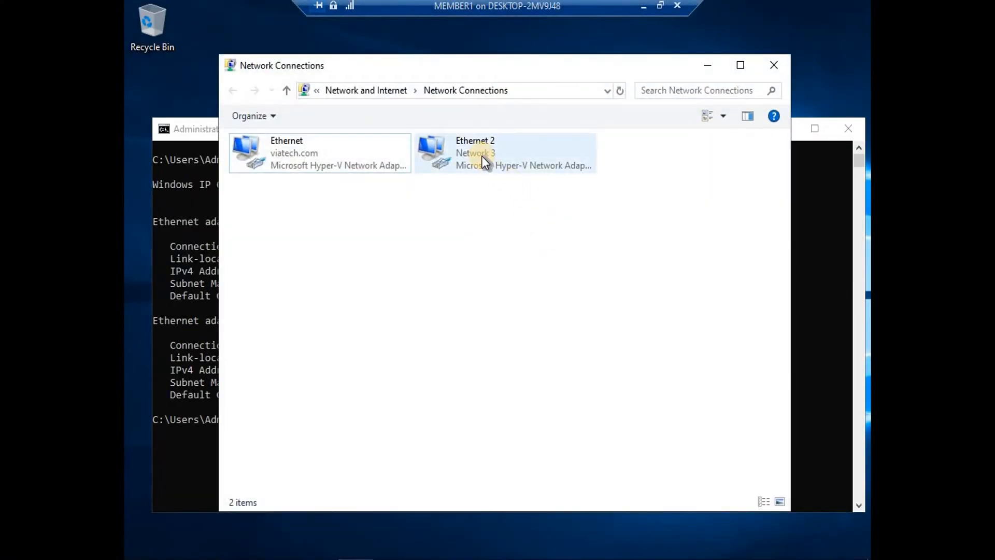
Give MEMBER1's Ethernet 2 the static IPv4 address 192.168.51.51 with mask 255.255.255.0
{"action": "right_click", "coordinate": [481, 156]}
{"action": "left_click", "coordinate": [522, 303]}
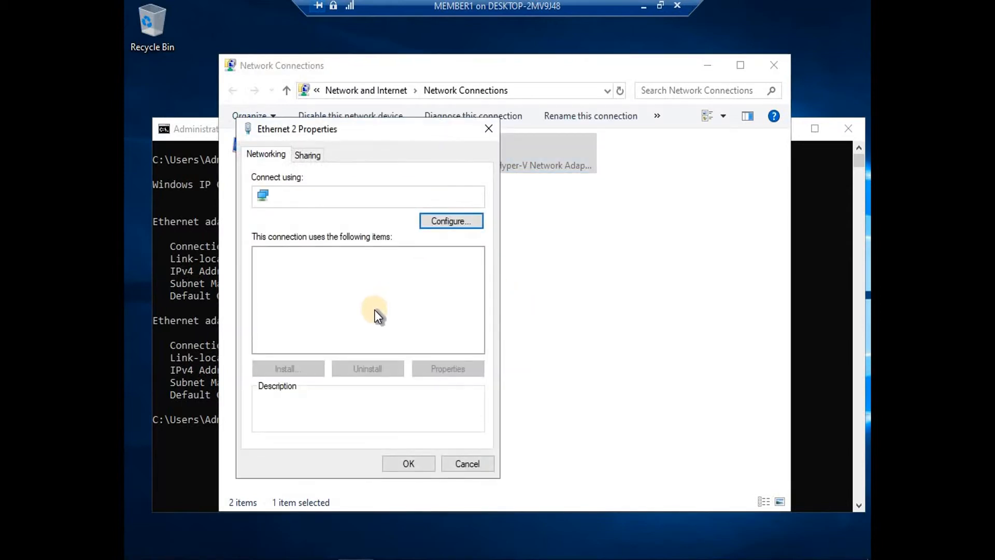
{"action": "left_click", "coordinate": [370, 294]}
{"action": "left_click", "coordinate": [462, 367]}
{"action": "left_click", "coordinate": [289, 300]}
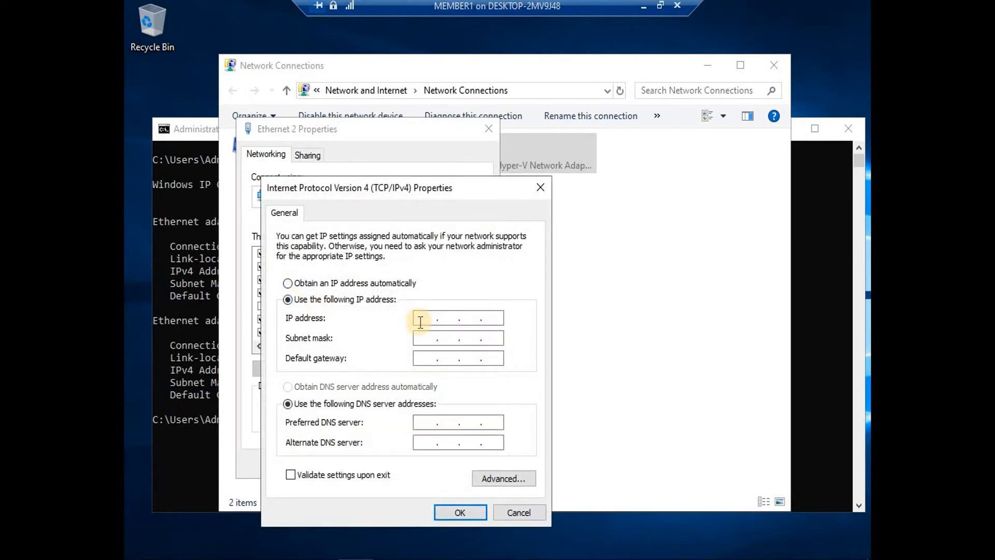
{"action": "type", "text": "192.168.51.51"}
{"action": "key", "text": "Tab"}
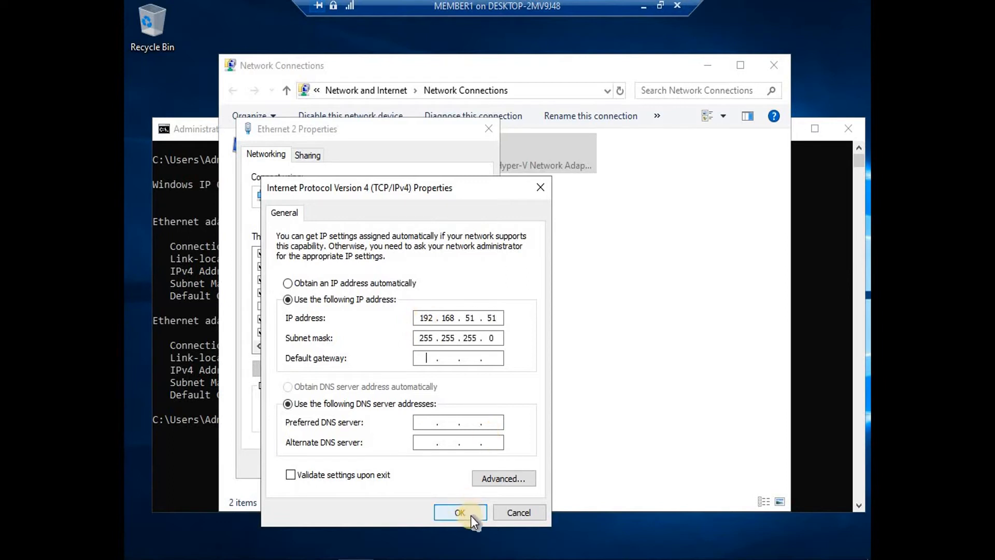
{"action": "left_click", "coordinate": [469, 514]}
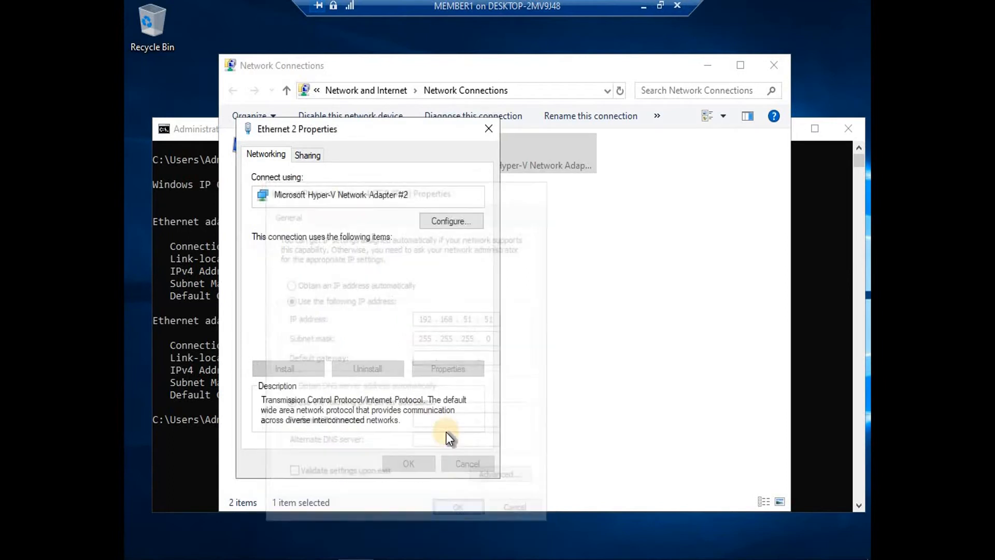
{"action": "left_click", "coordinate": [407, 463]}
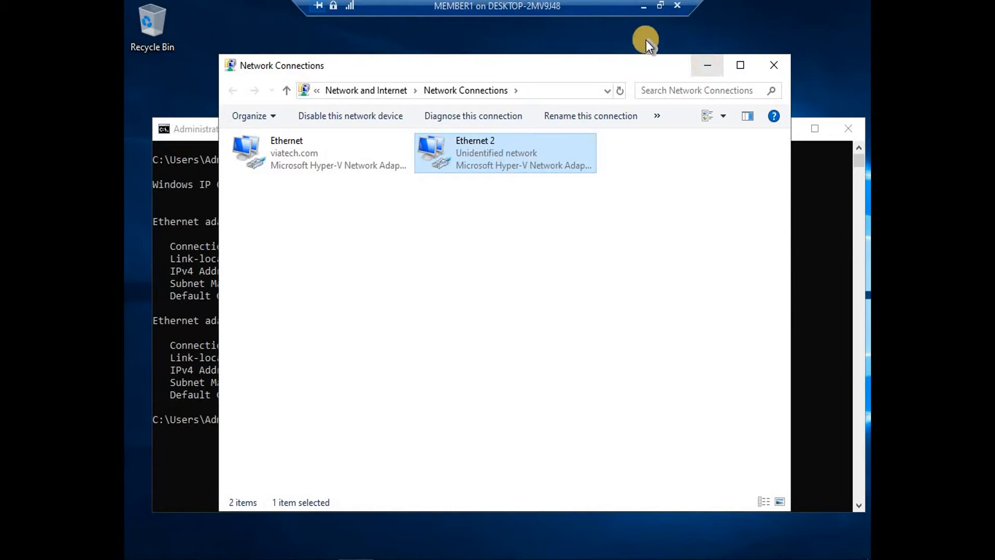
{"action": "left_click", "coordinate": [647, 11]}
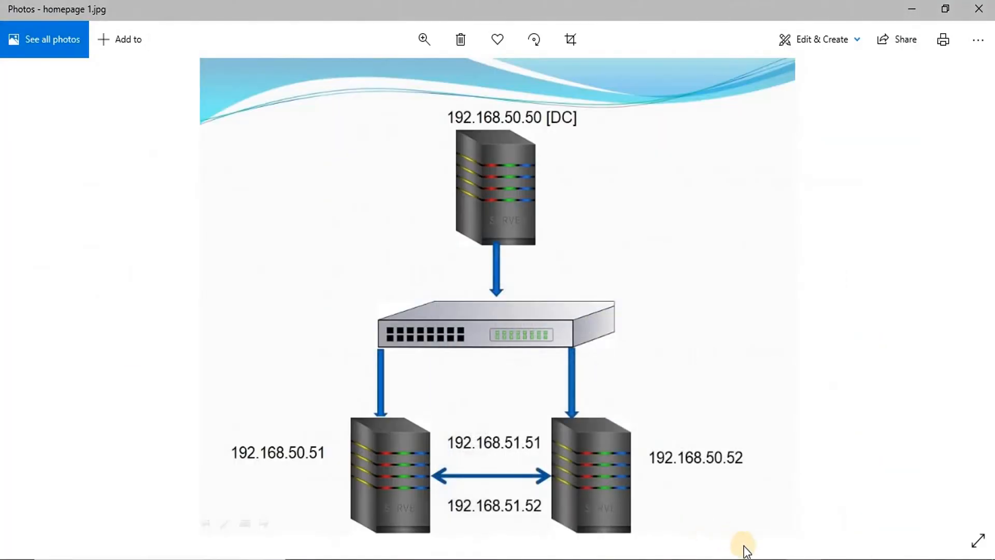
On MEMBER2, give Ethernet 2 the static IPv4 address 192.168.51.52 with mask 255.255.255.0
{"action": "mouse_move", "coordinate": [786, 480]}
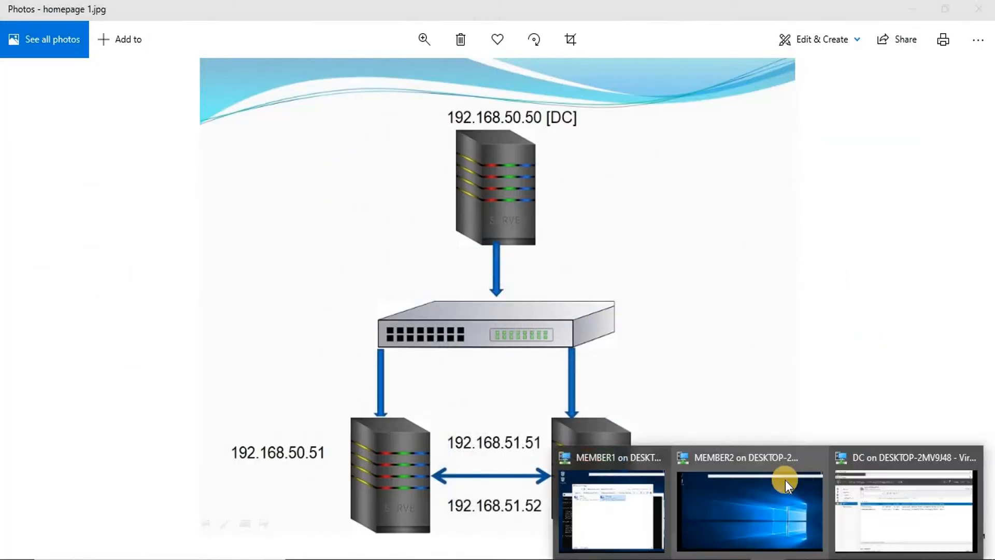
{"action": "left_click", "coordinate": [714, 504]}
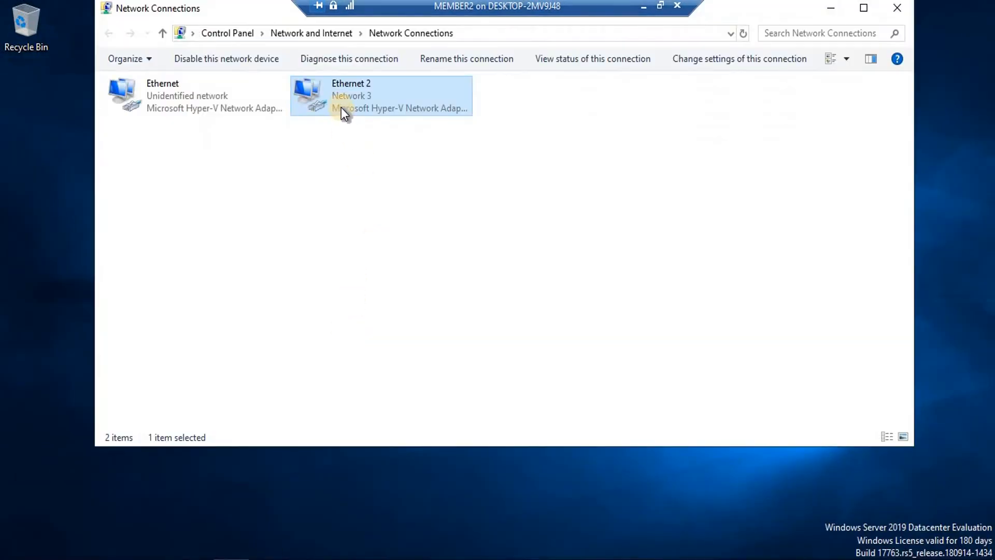
{"action": "right_click", "coordinate": [342, 108]}
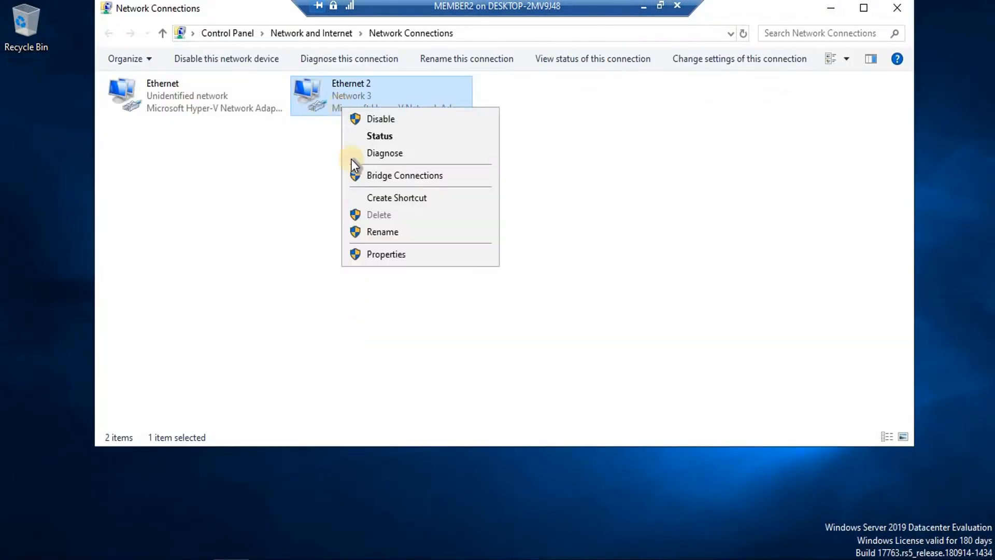
{"action": "left_click", "coordinate": [371, 255]}
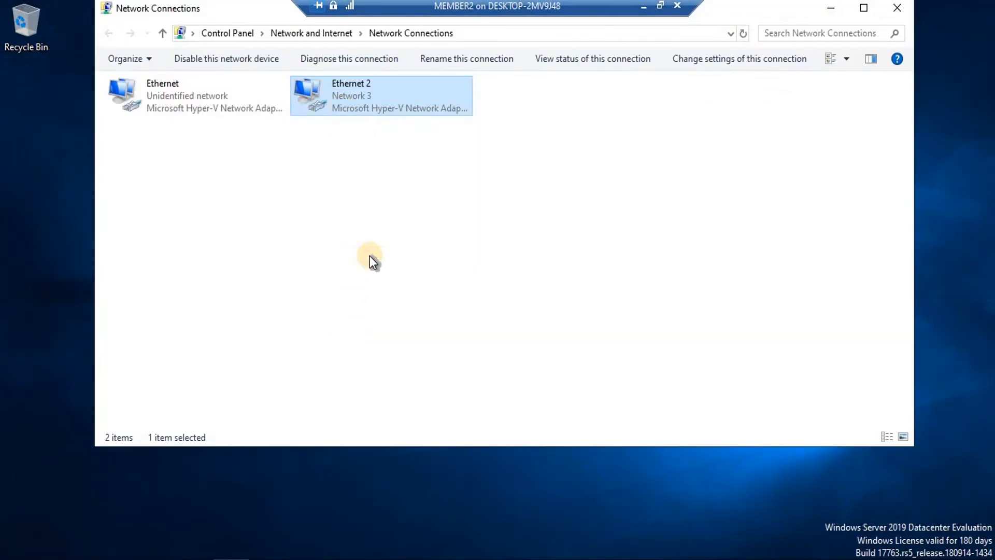
{"action": "left_click", "coordinate": [254, 234]}
{"action": "left_click", "coordinate": [332, 318]}
{"action": "left_click", "coordinate": [163, 242]}
{"action": "type", "text": "192 . 168 . 5"}
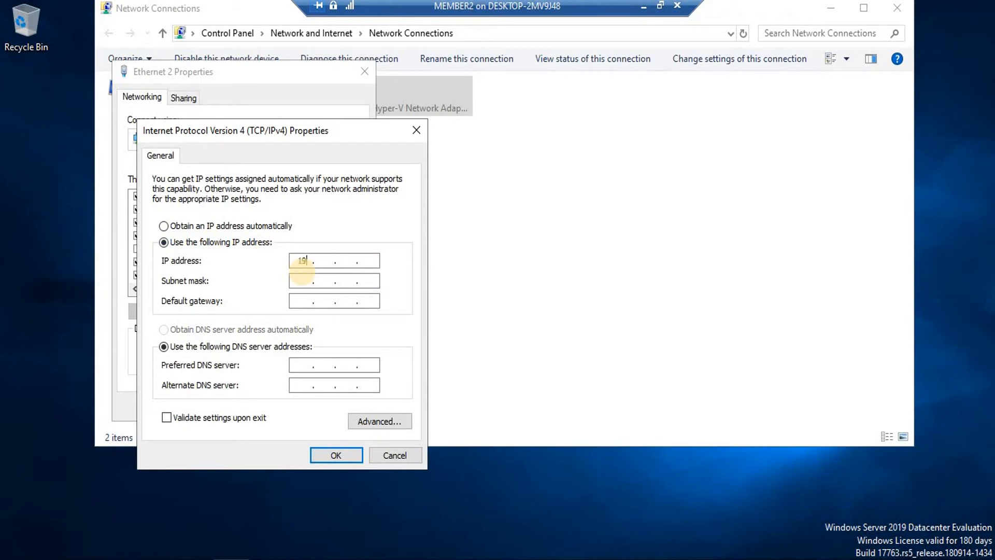
{"action": "type", "text": "1 . 52"}
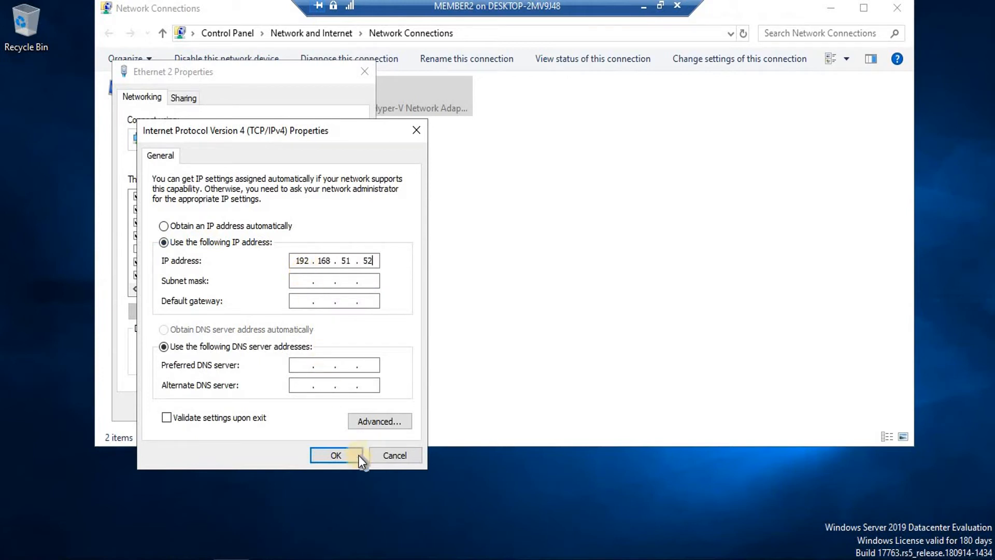
{"action": "left_click", "coordinate": [305, 281]}
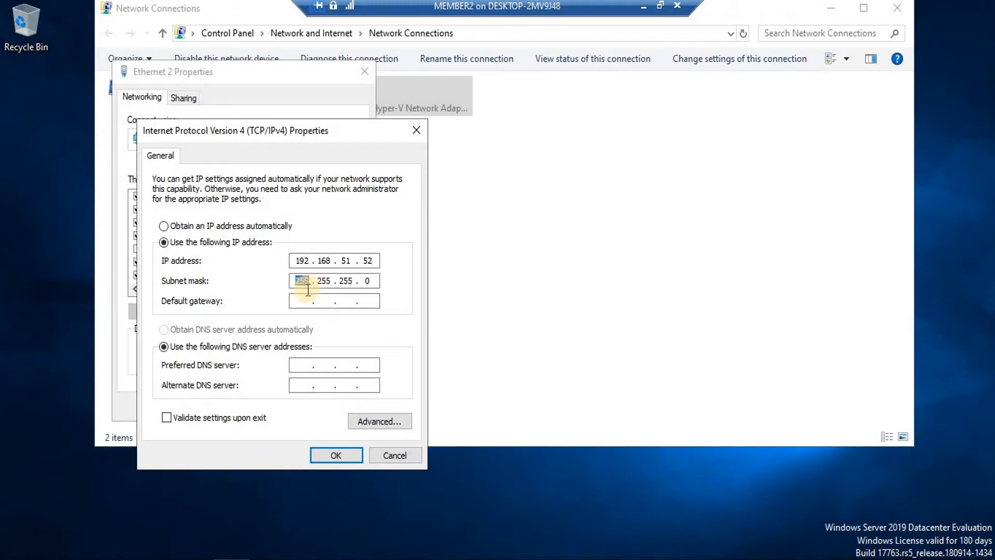
{"action": "left_click", "coordinate": [338, 456]}
{"action": "left_click", "coordinate": [280, 404]}
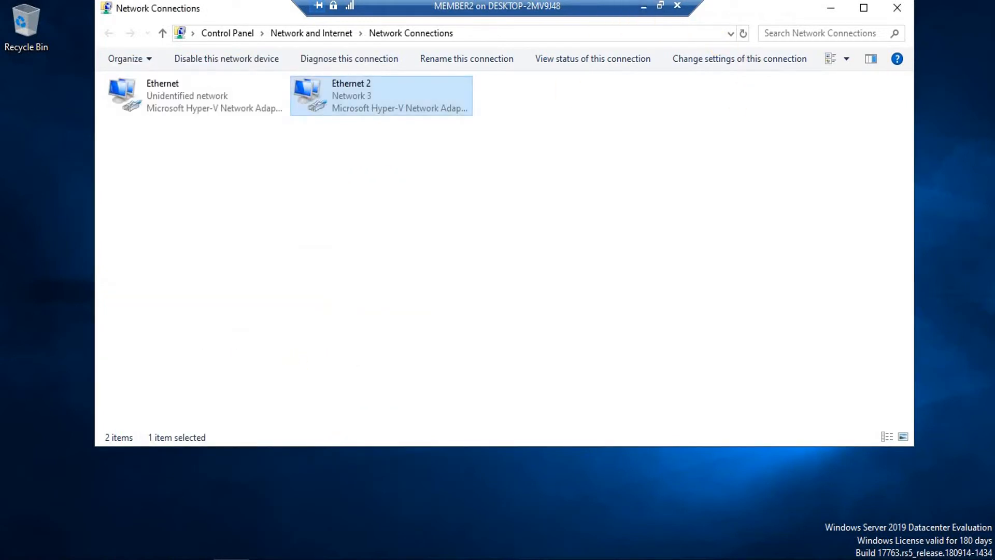
{"action": "left_click", "coordinate": [643, 6]}
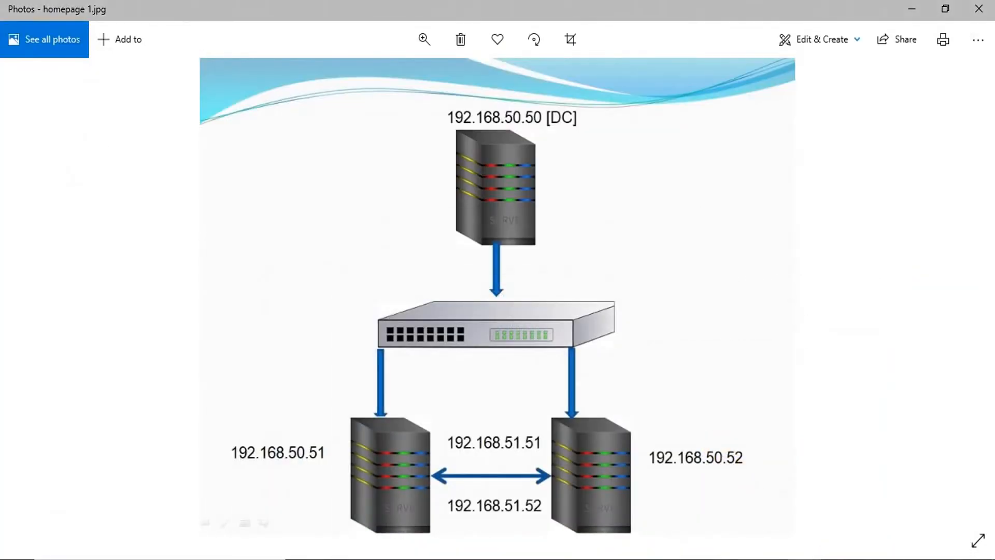
Back on MEMBER1's Command Prompt, display the machine's IP configuration with ipconfig
{"action": "mouse_move", "coordinate": [777, 557]}
{"action": "left_click", "coordinate": [645, 515]}
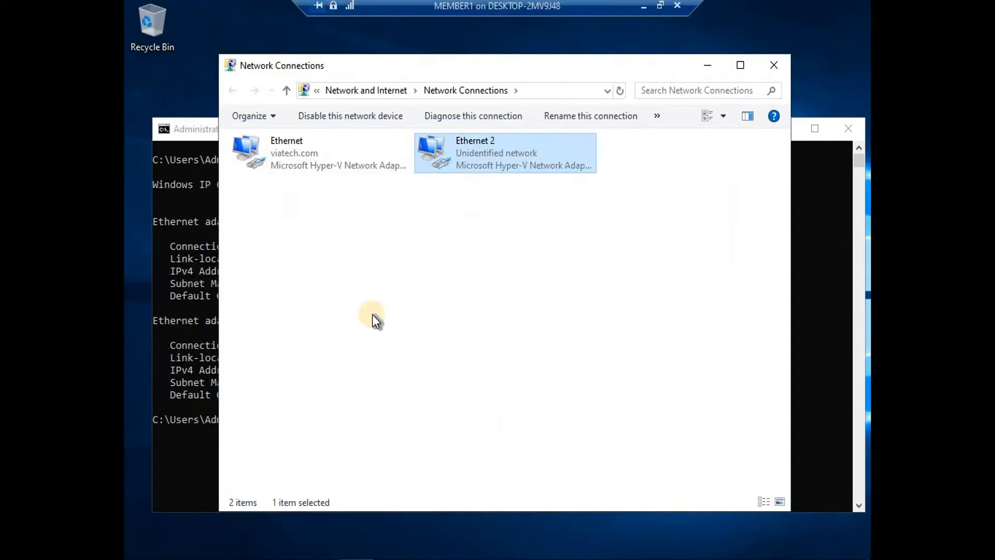
{"action": "left_click", "coordinate": [708, 66]}
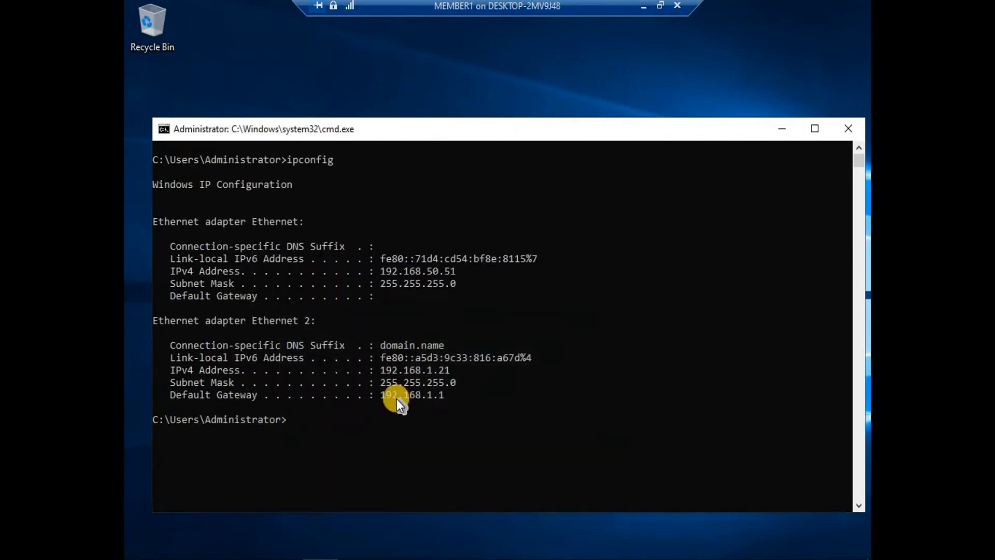
{"action": "type", "text": "cls"}
{"action": "key", "text": "Return"}
{"action": "type", "text": "i"}
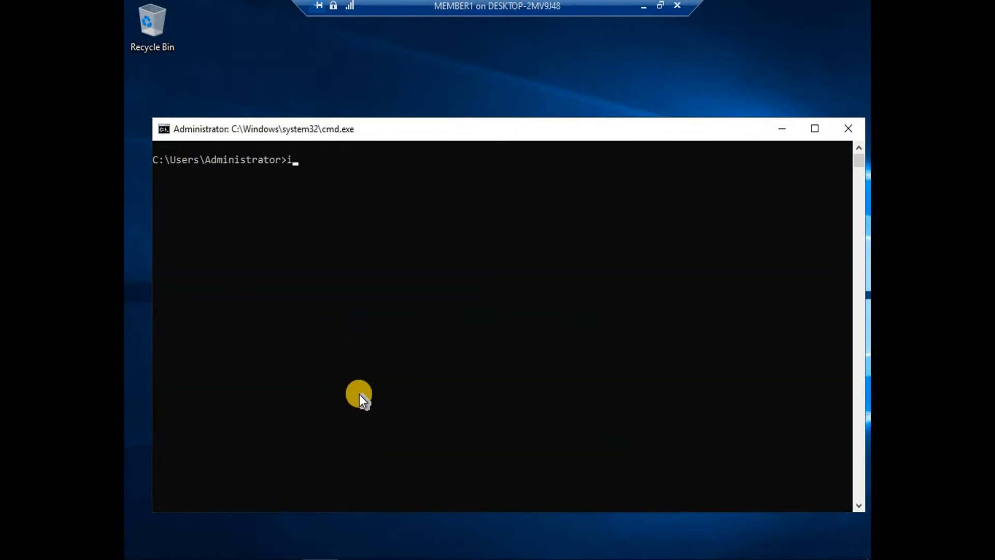
{"action": "type", "text": "pcofnig"}
{"action": "key", "text": "Return"}
{"action": "type", "text": "cls"}
{"action": "key", "text": "Return"}
{"action": "type", "text": "ipconfig"}
{"action": "key", "text": "Return"}
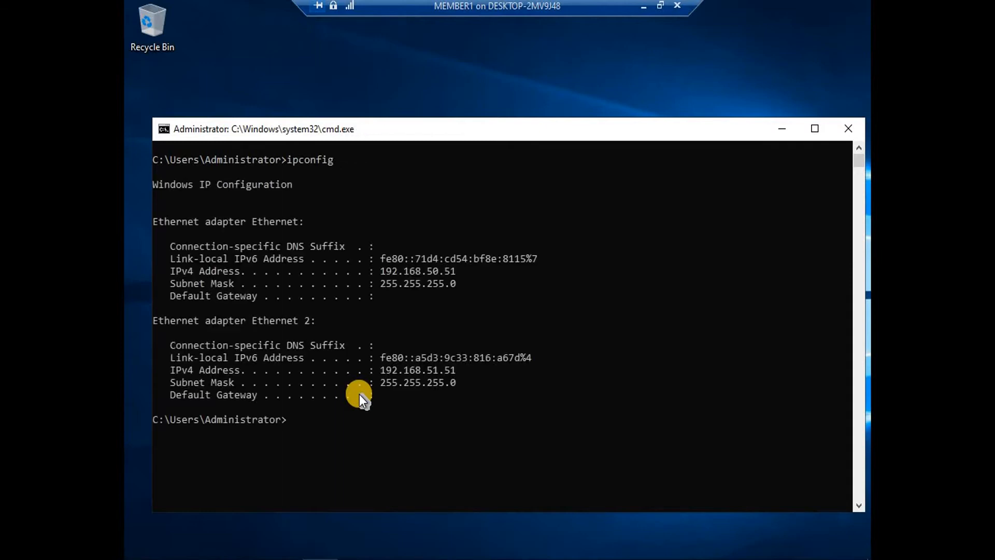
Ping 192.168.50.52, which times out, then ping 192.168.50.51, which replies 4/4
{"action": "type", "text": "ping 19"}
{"action": "key", "text": "BackSpace"}
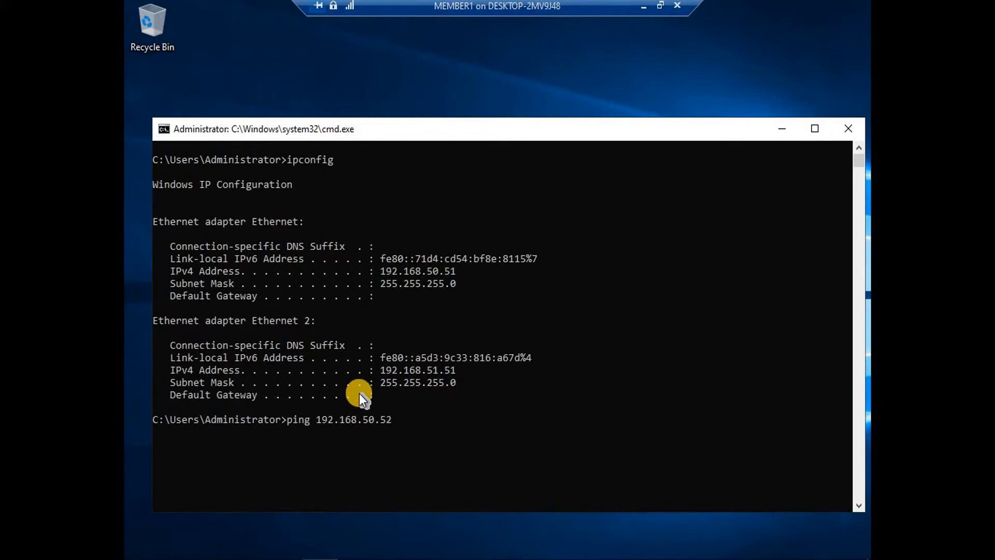
{"action": "type", "text": "2"}
{"action": "key", "text": "Return"}
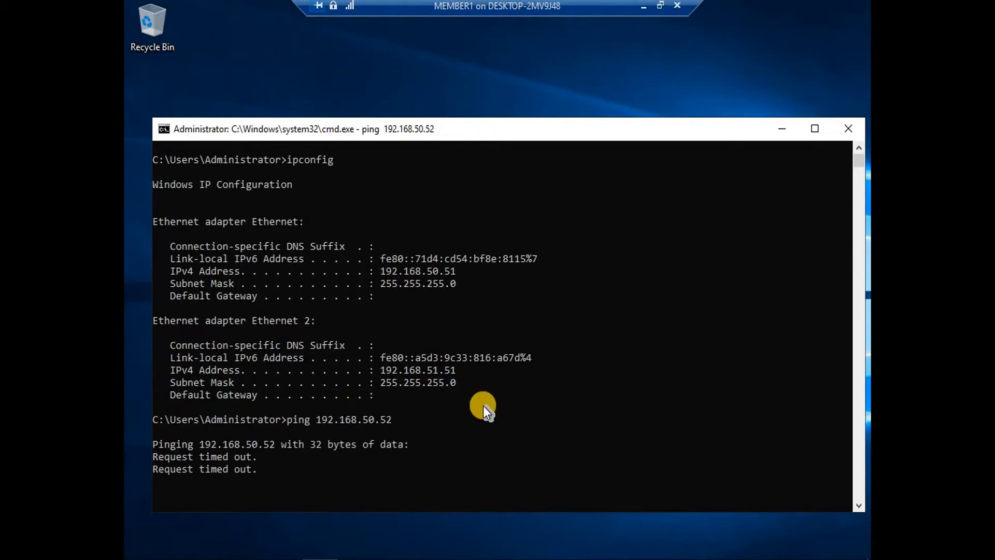
{"action": "key", "text": "ctrl+c"}
{"action": "key", "text": "Up"}
{"action": "key", "text": "BackSpace"}
{"action": "key", "text": "BackSpace"}
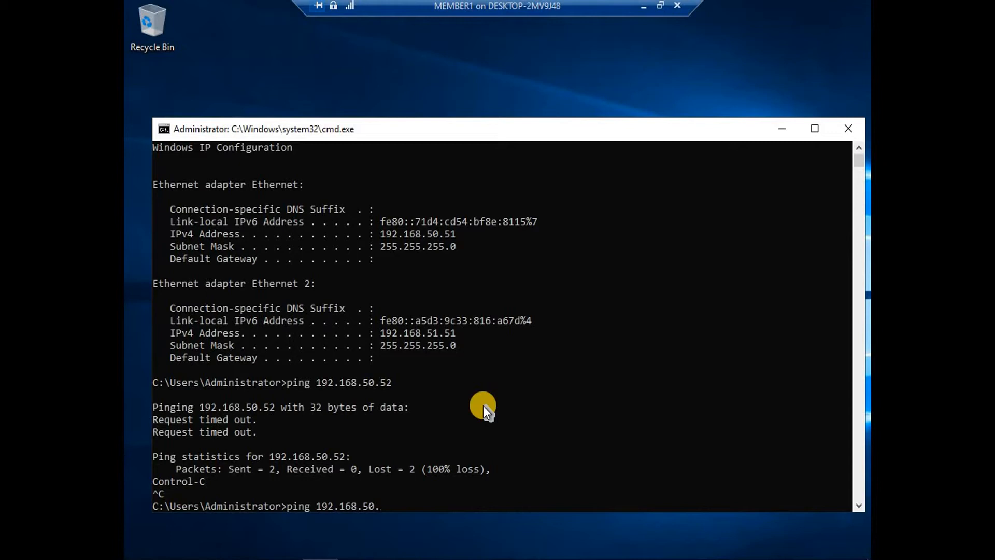
{"action": "type", "text": "51"}
{"action": "key", "text": "Return"}
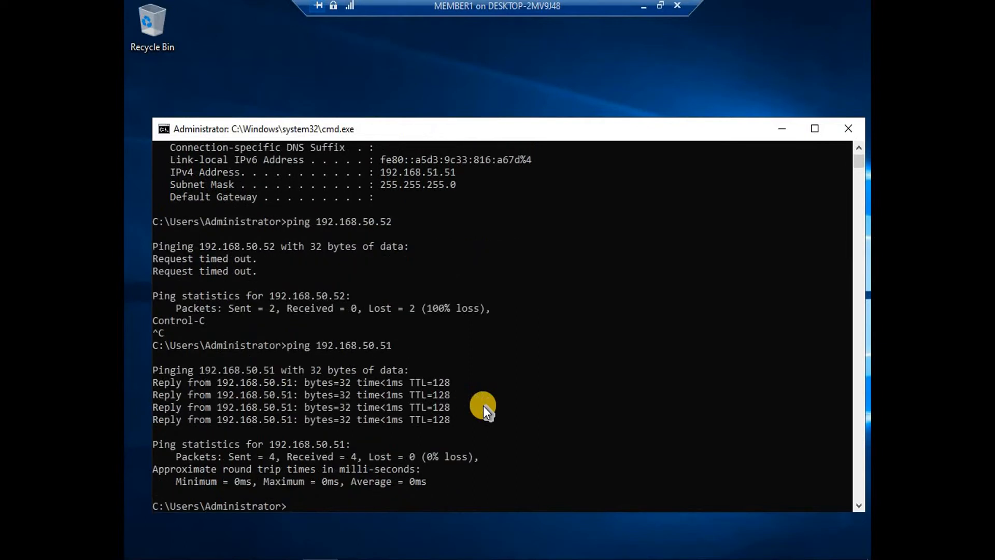
{"action": "left_click", "coordinate": [644, 6]}
On MEMBER2, open the Windows Defender Firewall control panel with firewall.cpl
{"action": "mouse_move", "coordinate": [772, 557]}
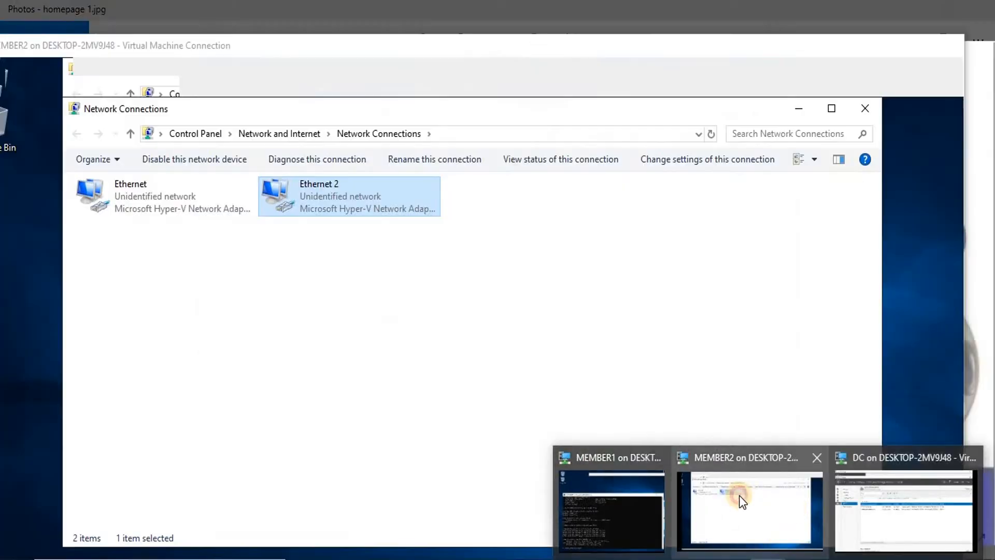
{"action": "left_click", "coordinate": [739, 496]}
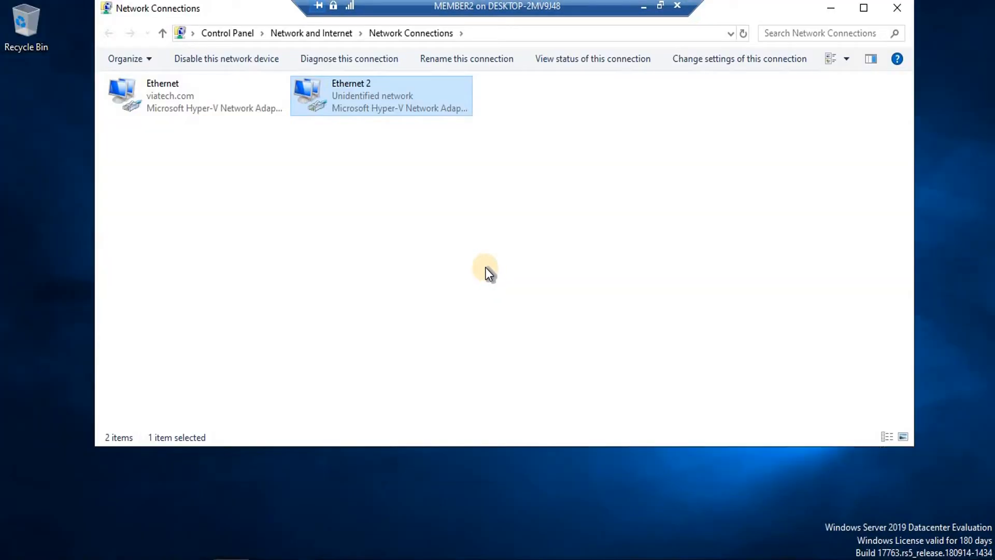
{"action": "key", "text": "super+r"}
{"action": "type", "text": "firewall.co"}
{"action": "type", "text": "m"}
{"action": "key", "text": "BackSpace"}
{"action": "key", "text": "BackSpace"}
{"action": "key", "text": "BackSpace"}
{"action": "type", "text": "cpl"}
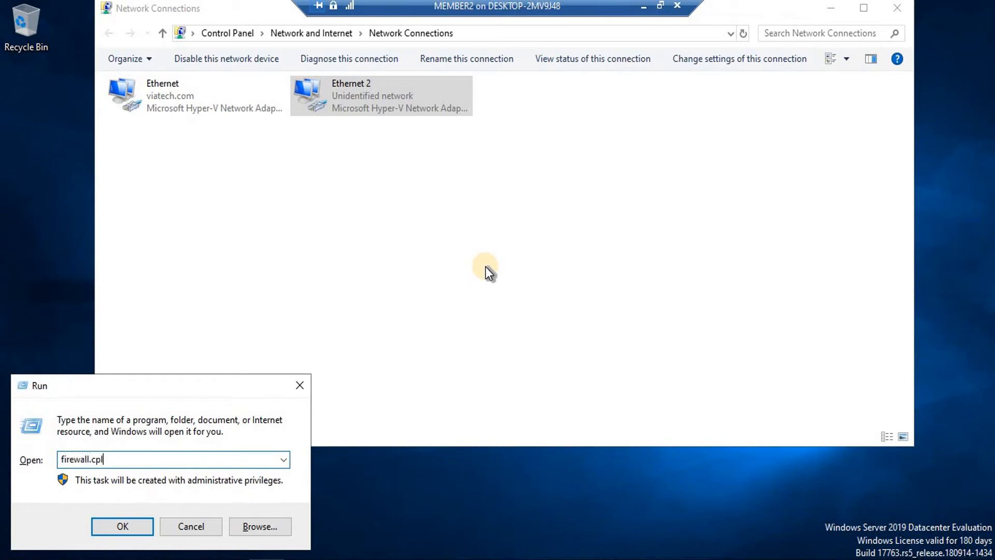
{"action": "key", "text": "Return"}
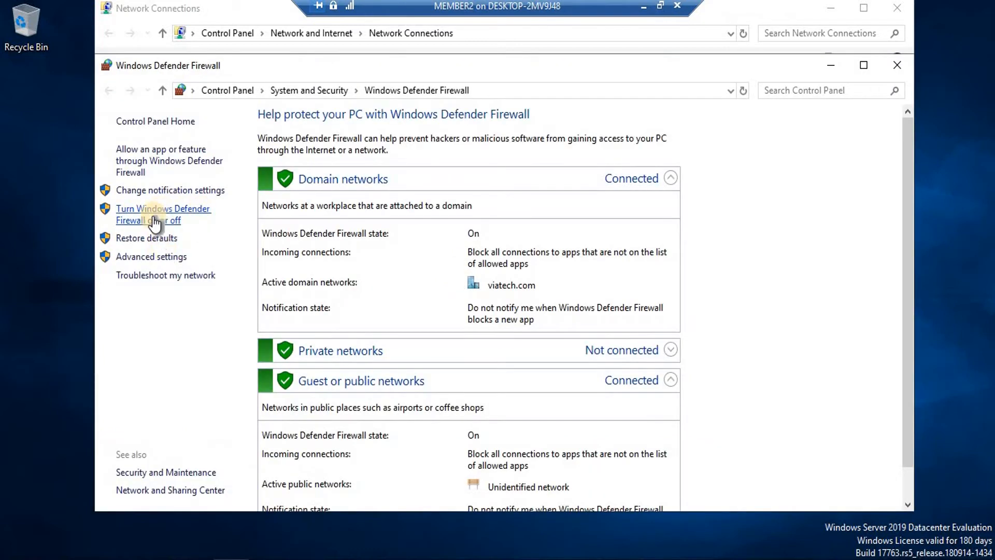
Turn the firewall off for domain, private and public networks
{"action": "left_click", "coordinate": [170, 209]}
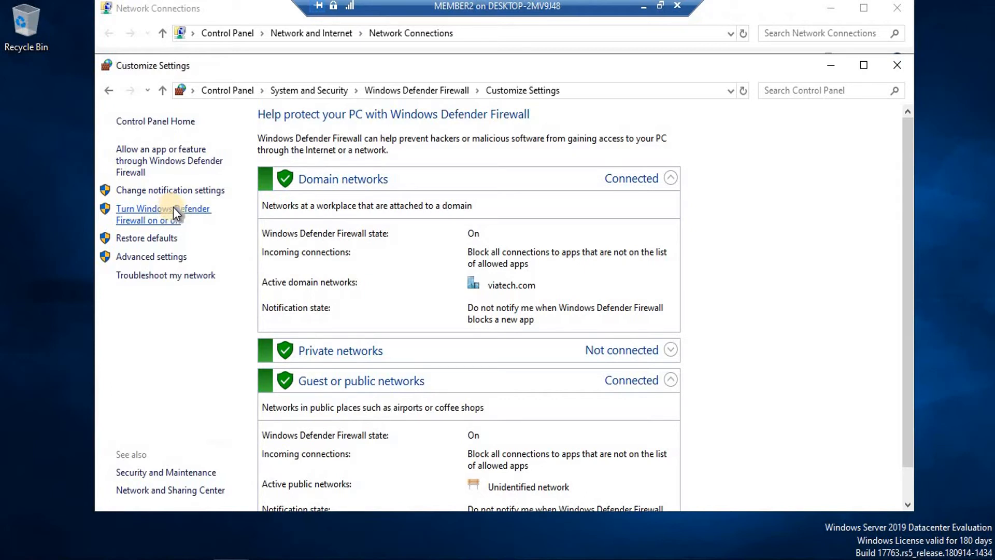
{"action": "left_click", "coordinate": [337, 233]}
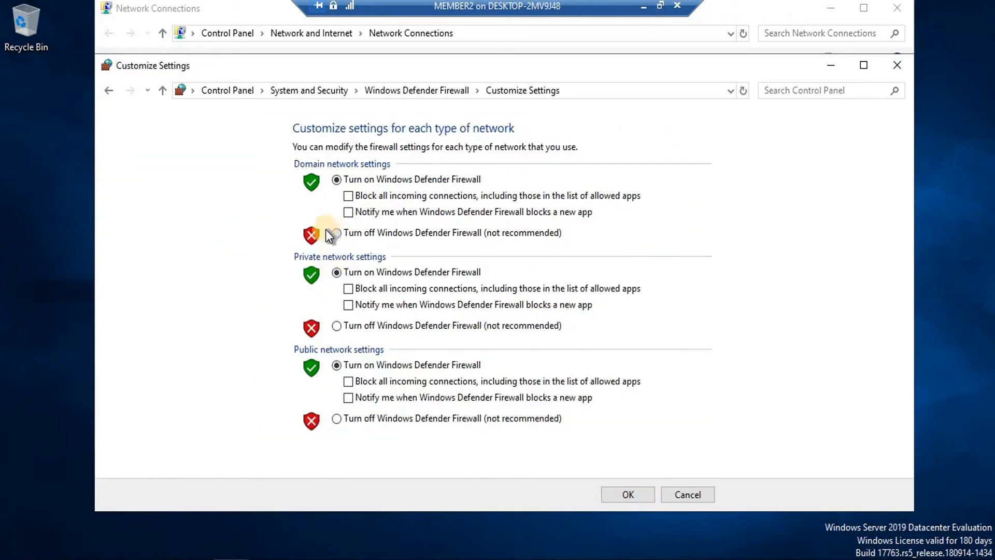
{"action": "left_click", "coordinate": [337, 325]}
{"action": "left_click", "coordinate": [336, 420]}
{"action": "left_click", "coordinate": [629, 494]}
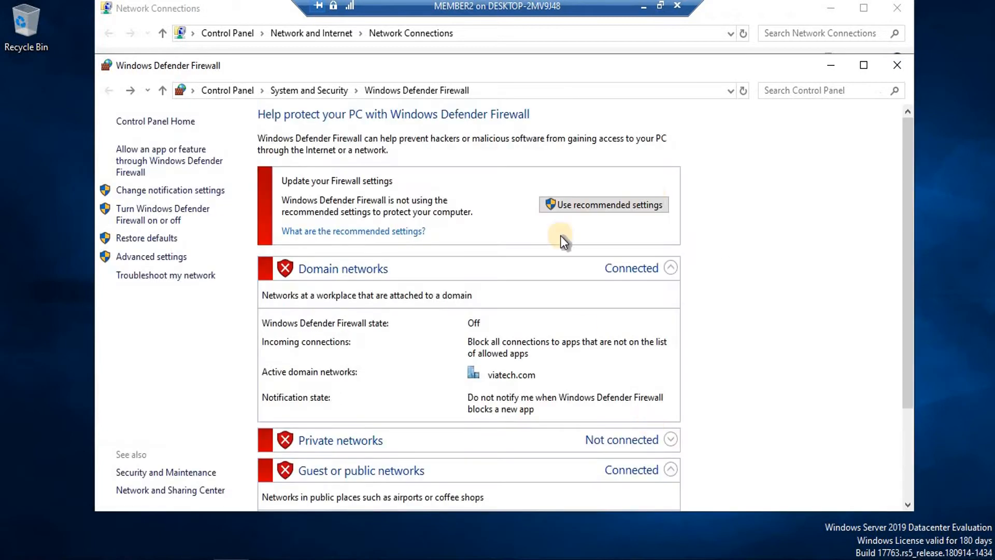
{"action": "left_click", "coordinate": [660, 6]}
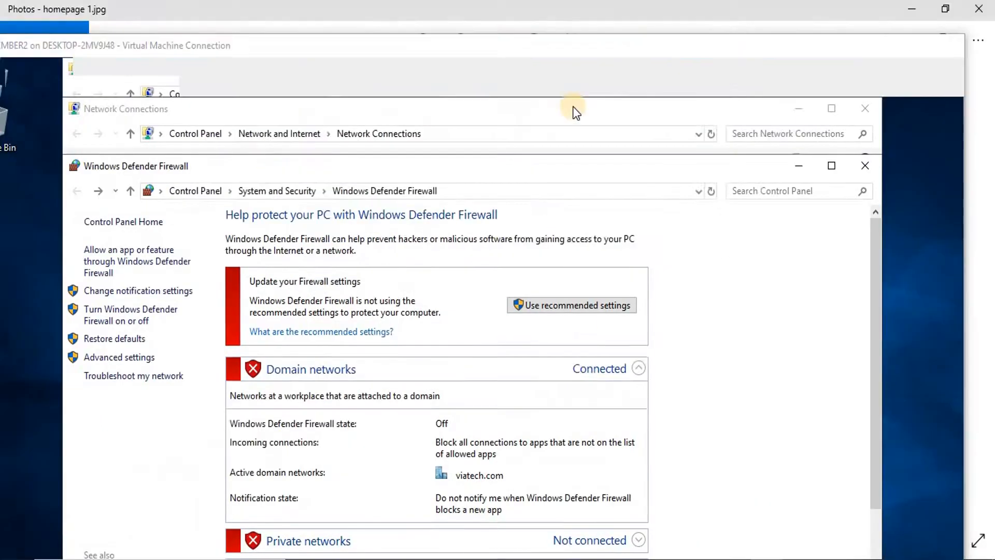
{"action": "left_click", "coordinate": [629, 11]}
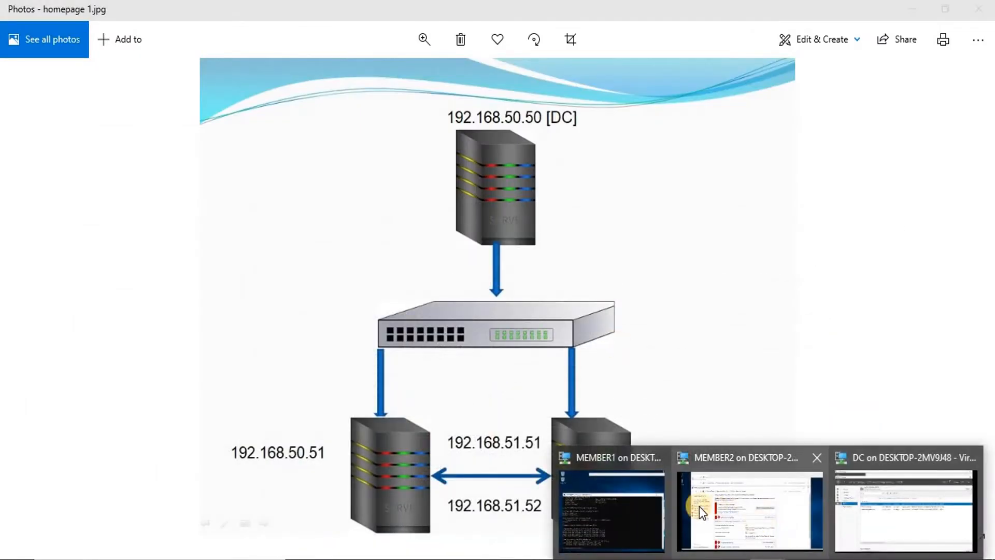
From MEMBER1, ping 192.168.50.52 again and then 192.168.51.52, both now replying
{"action": "left_click", "coordinate": [635, 504]}
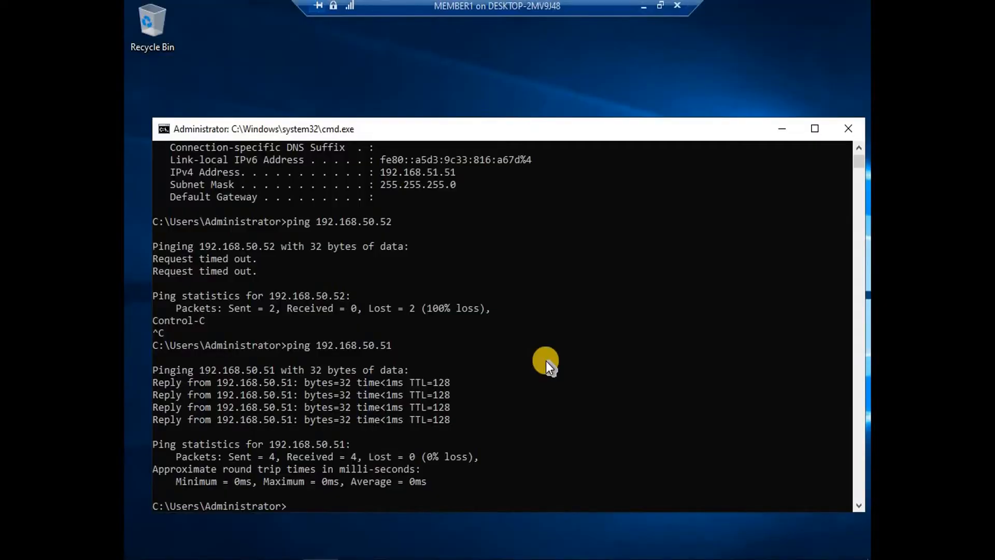
{"action": "key", "text": "Up"}
{"action": "key", "text": "Up"}
{"action": "key", "text": "Return"}
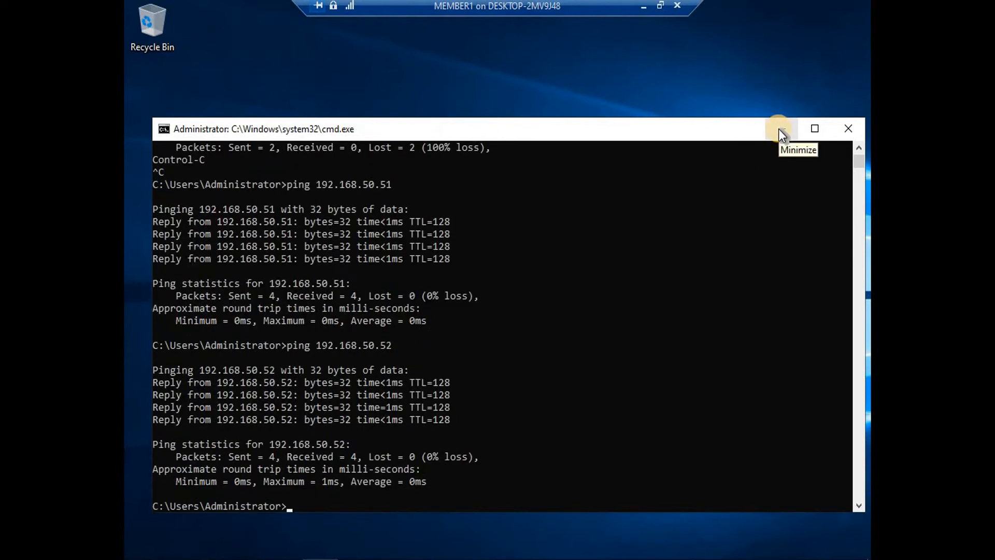
{"action": "key", "text": "Up"}
{"action": "key", "text": "BackSpace"}
{"action": "key", "text": "BackSpace"}
{"action": "key", "text": "BackSpace"}
{"action": "key", "text": "BackSpace"}
{"action": "type", "text": "1."}
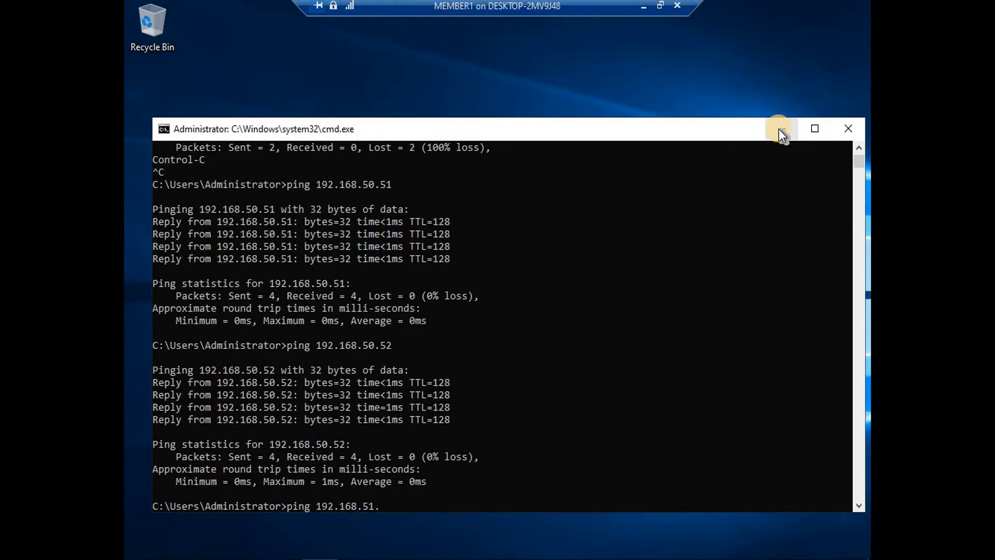
{"action": "type", "text": "52"}
{"action": "key", "text": "Return"}
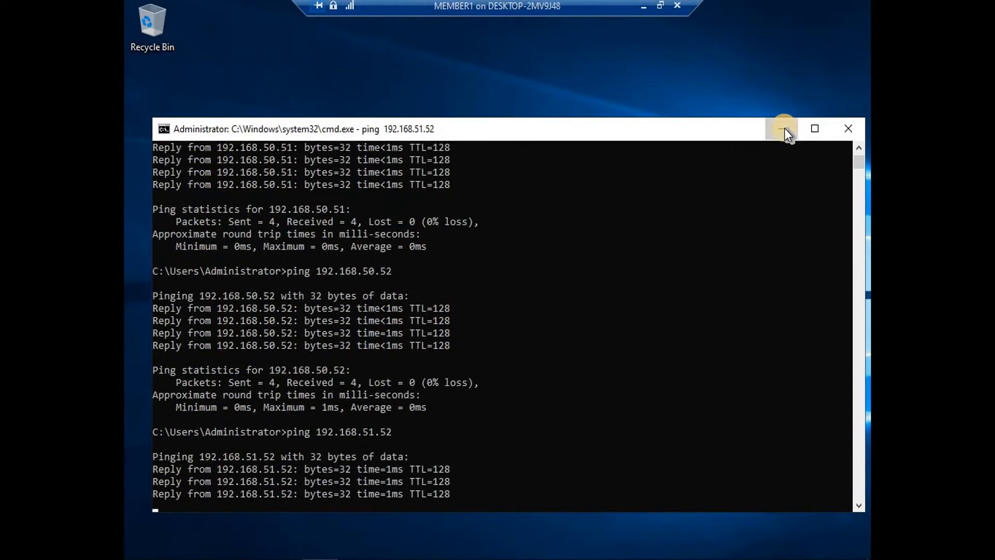
{"action": "left_click", "coordinate": [785, 129]}
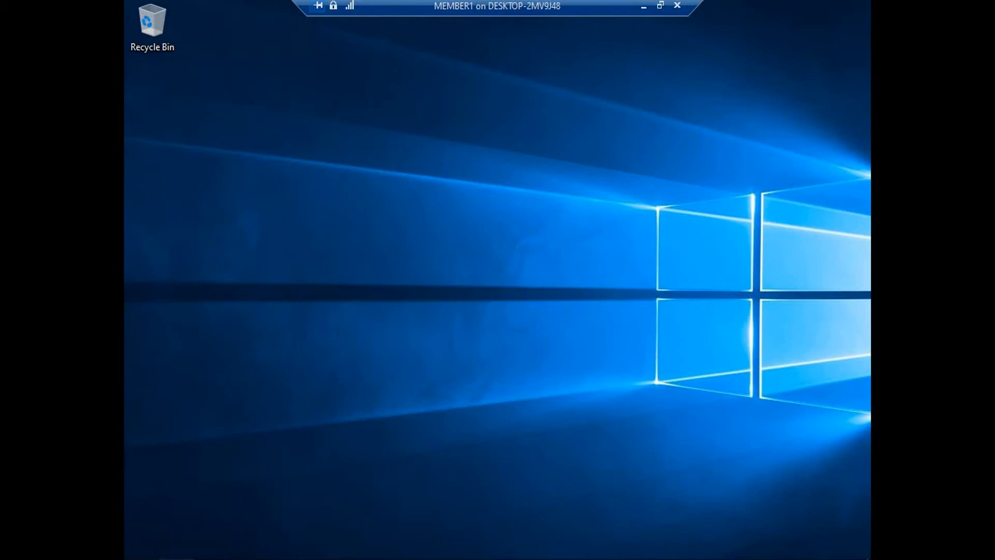
Launch iSCSI Initiator and let its service start and run automatically
{"action": "left_click", "coordinate": [178, 559]}
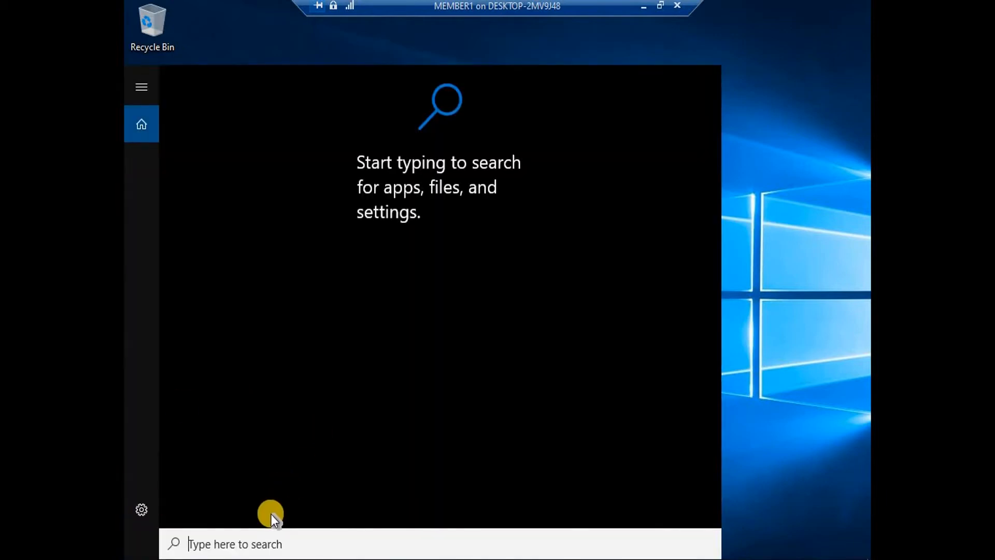
{"action": "type", "text": "is"}
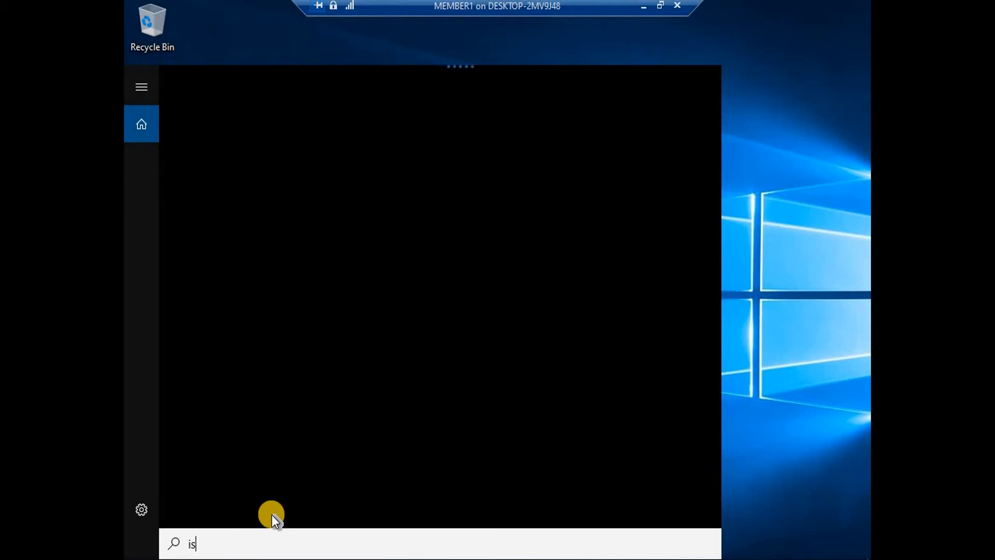
{"action": "type", "text": "cs"}
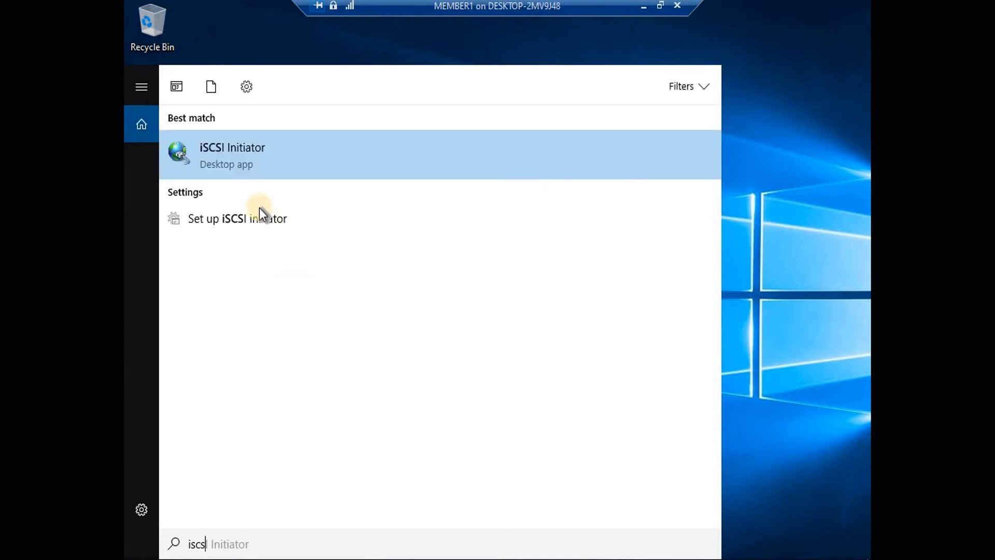
{"action": "left_click", "coordinate": [220, 152]}
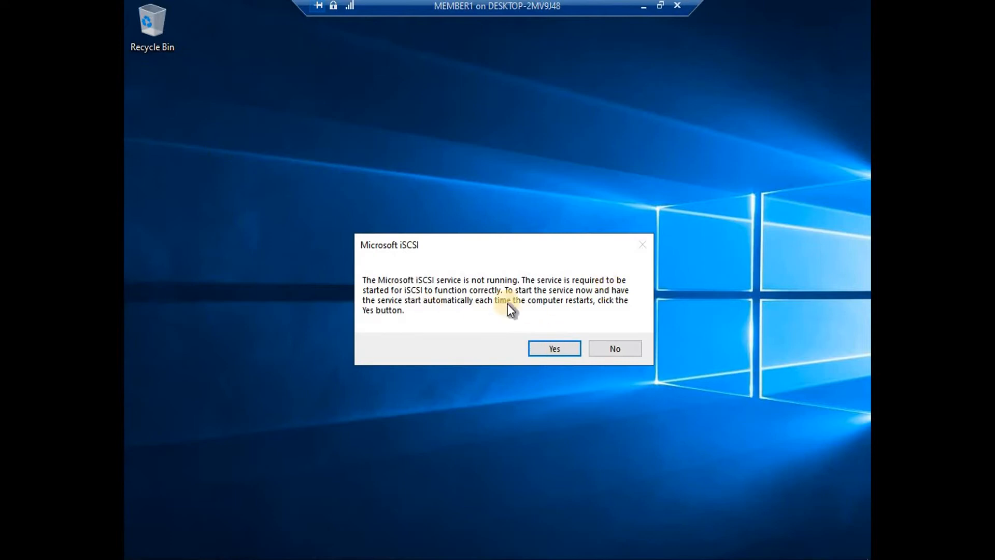
{"action": "left_click", "coordinate": [561, 348]}
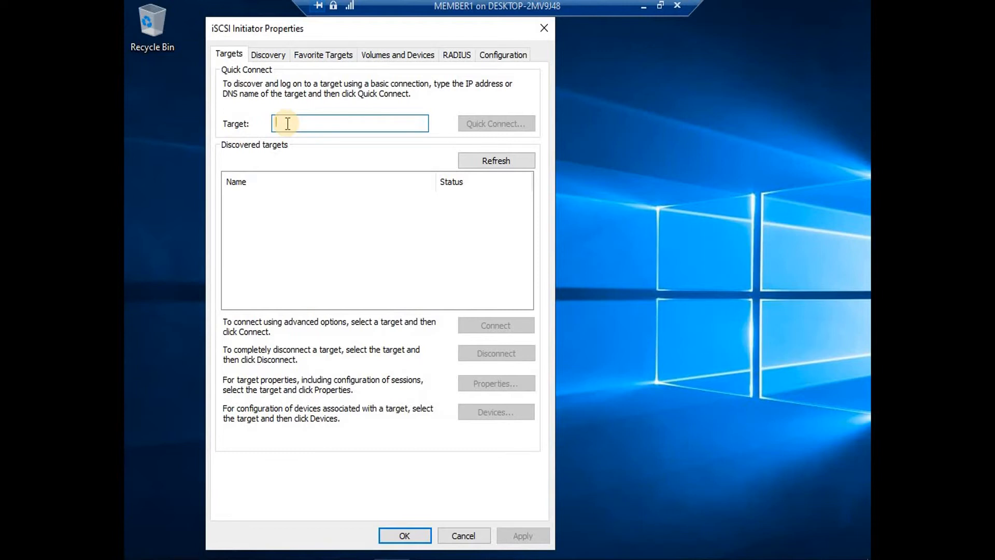
Quick-connect to the target at 192.168.50.50 and auto-configure its three disk devices
{"action": "type", "text": "192.168.50.50"}
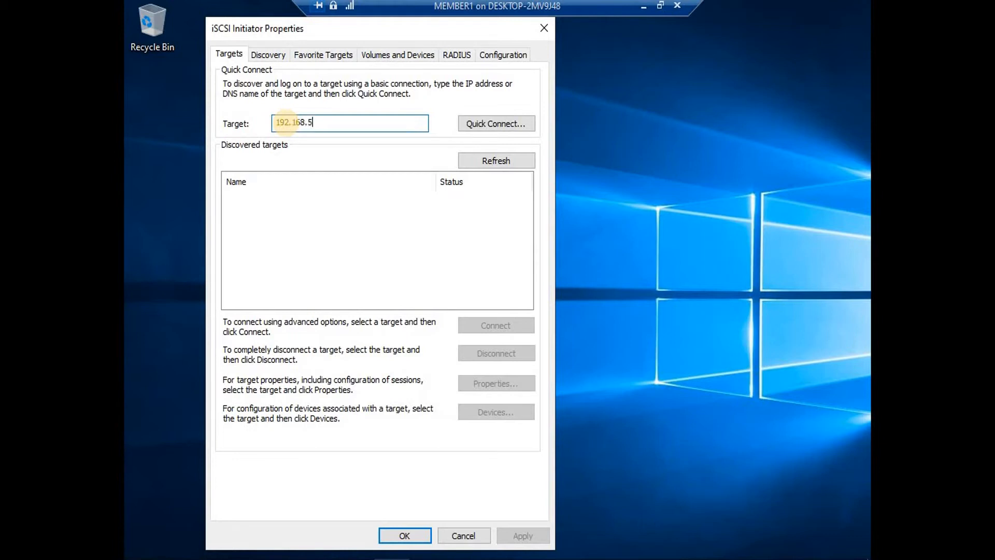
{"action": "left_click", "coordinate": [499, 123]}
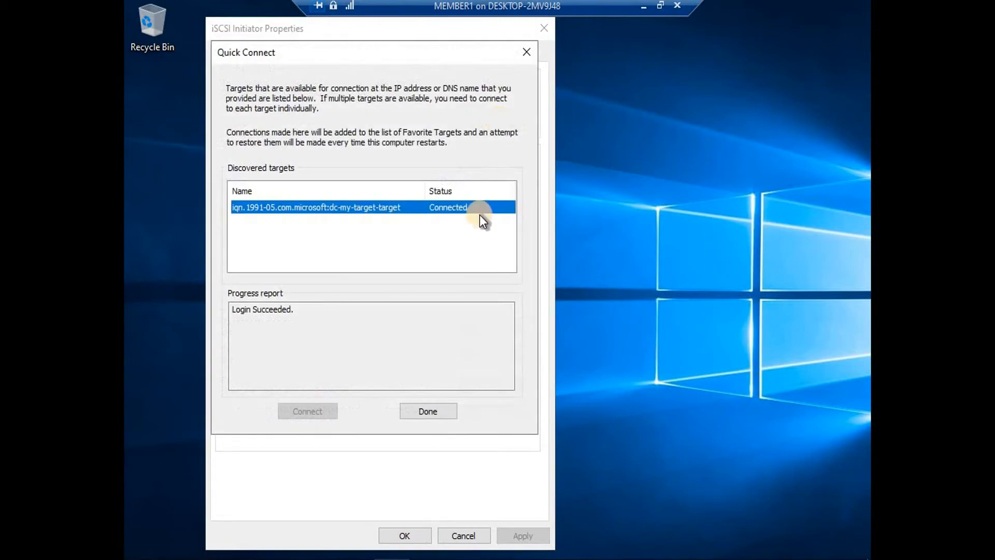
{"action": "left_click", "coordinate": [414, 409]}
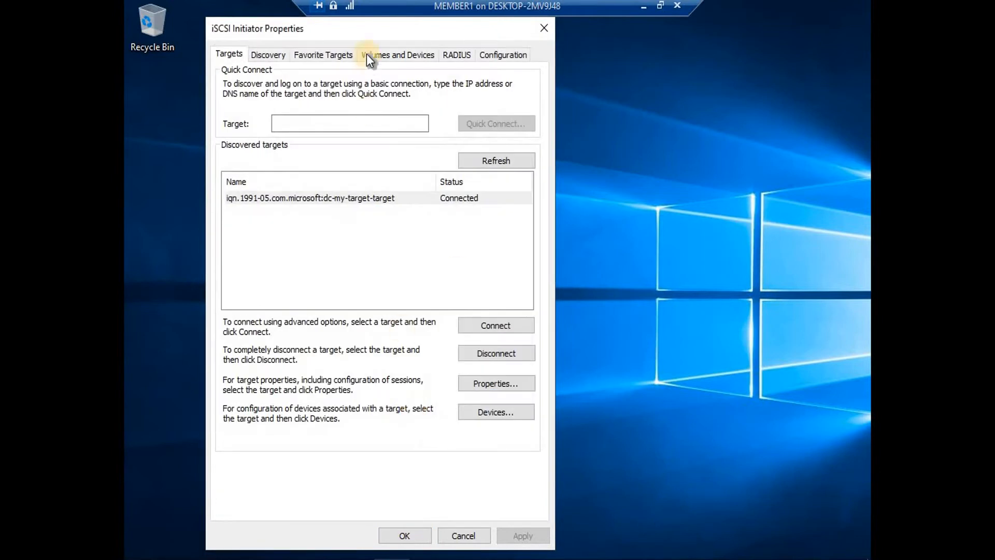
{"action": "left_click", "coordinate": [392, 55]}
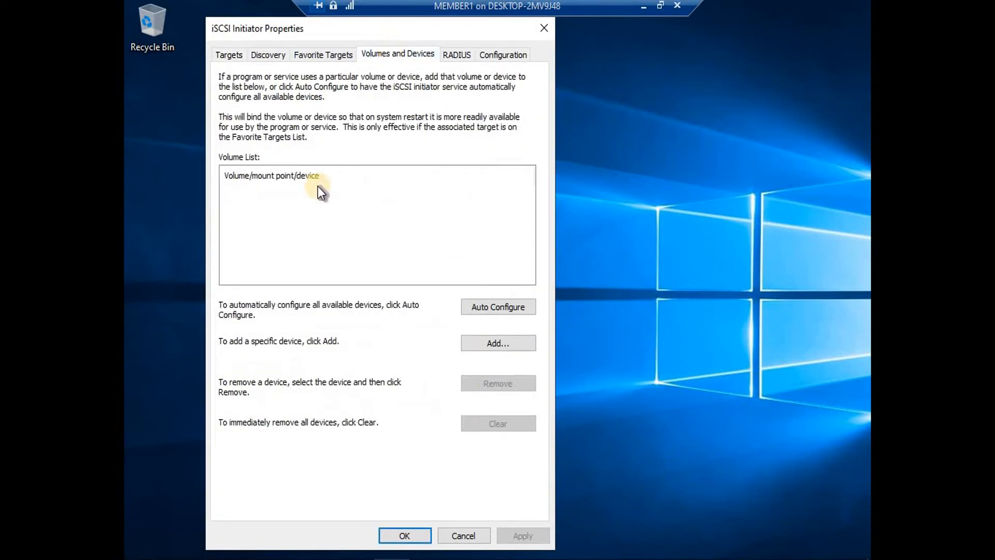
{"action": "left_click", "coordinate": [480, 305]}
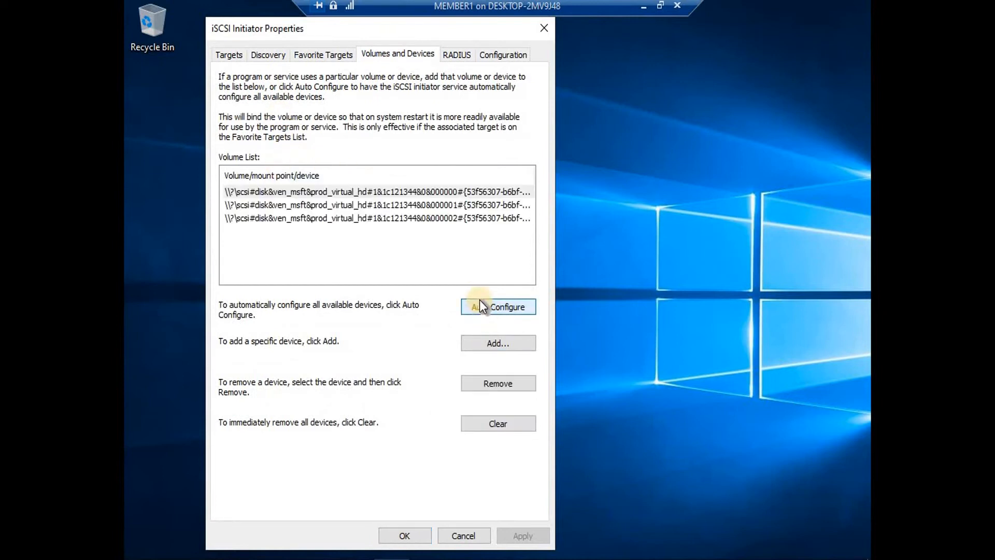
{"action": "left_click", "coordinate": [408, 535]}
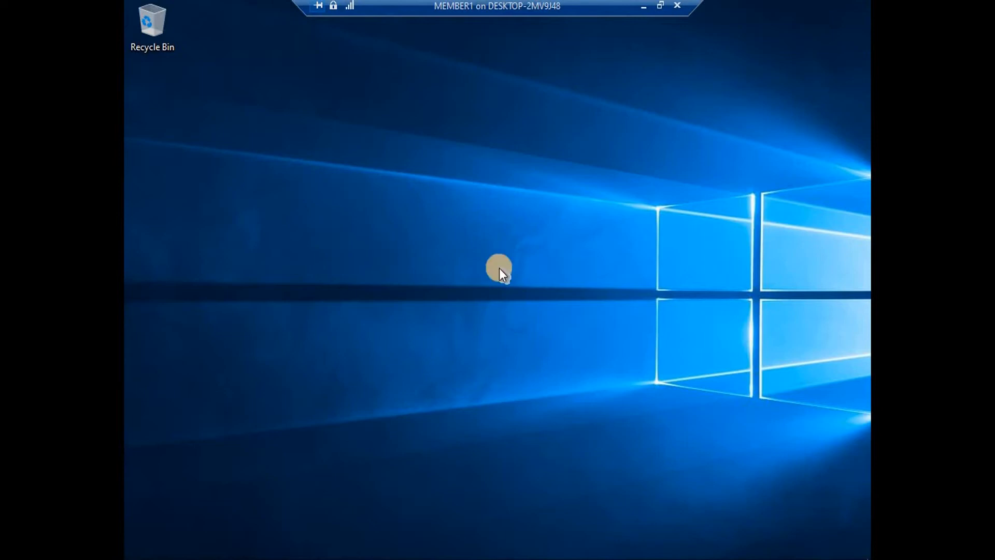
Show This PC in File Explorer, then launch Disk Management with diskmgmt.msc
{"action": "key", "text": "super+e"}
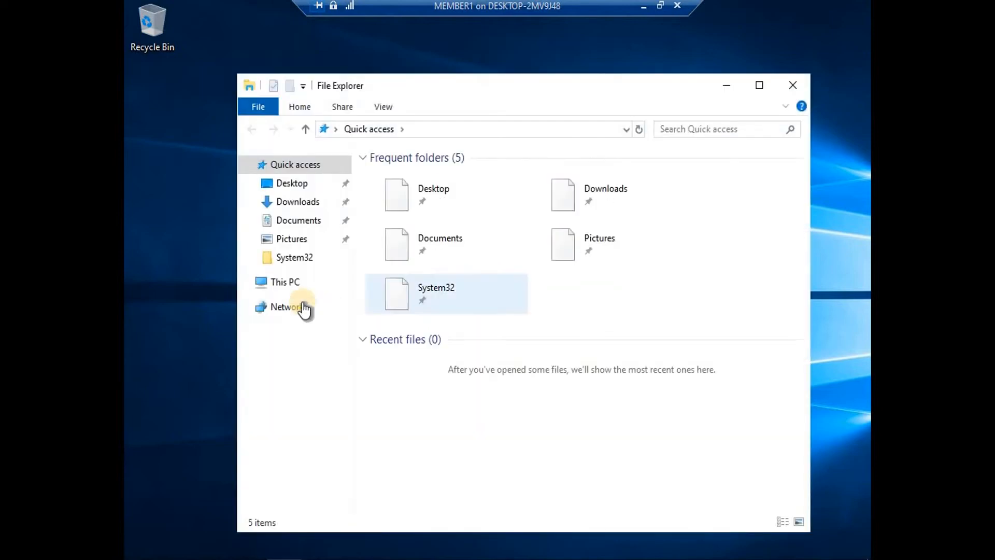
{"action": "left_click", "coordinate": [285, 283]}
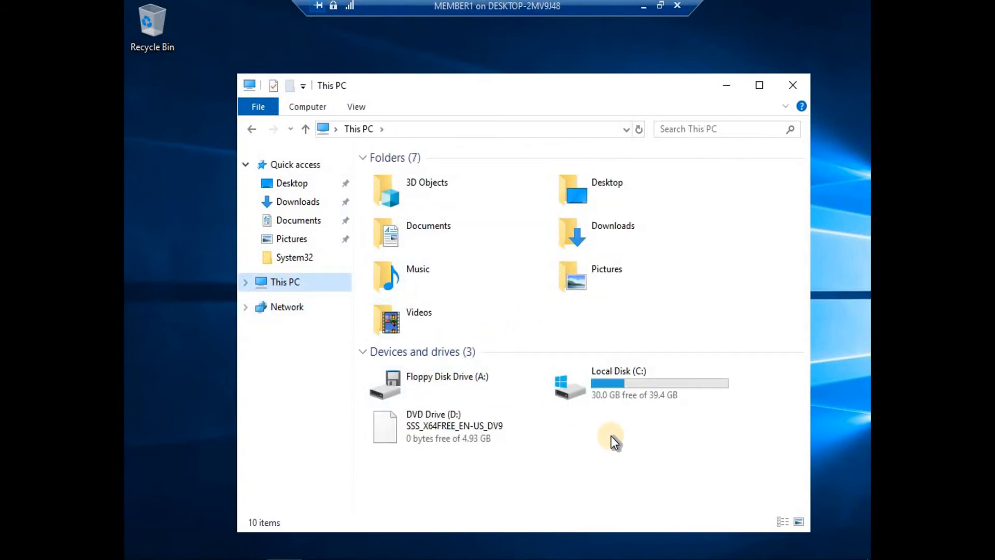
{"action": "key", "text": "super+r"}
{"action": "type", "text": "diskmgmt.msc"}
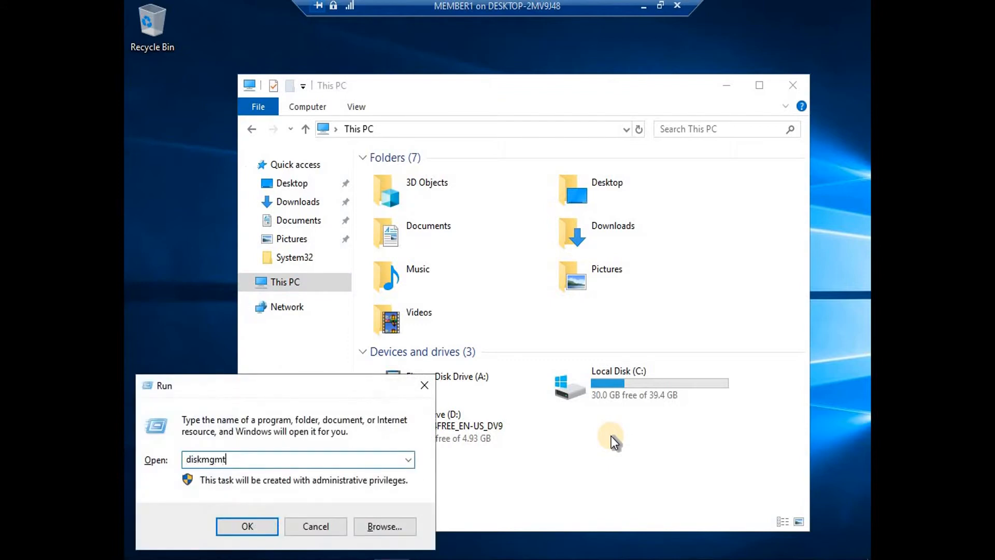
{"action": "key", "text": "Return"}
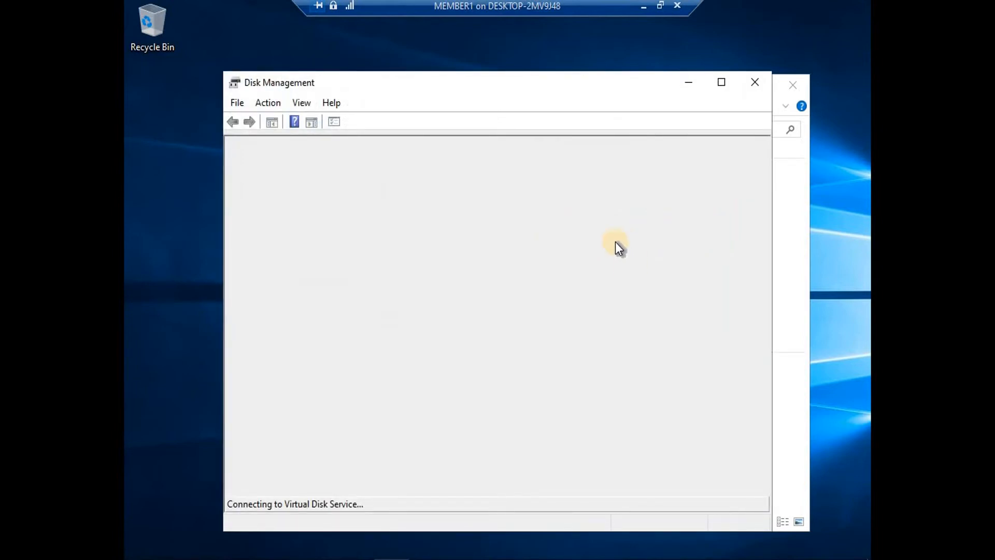
{"action": "left_click_drag", "start_coordinate": [625, 87], "coordinate": [583, 81]}
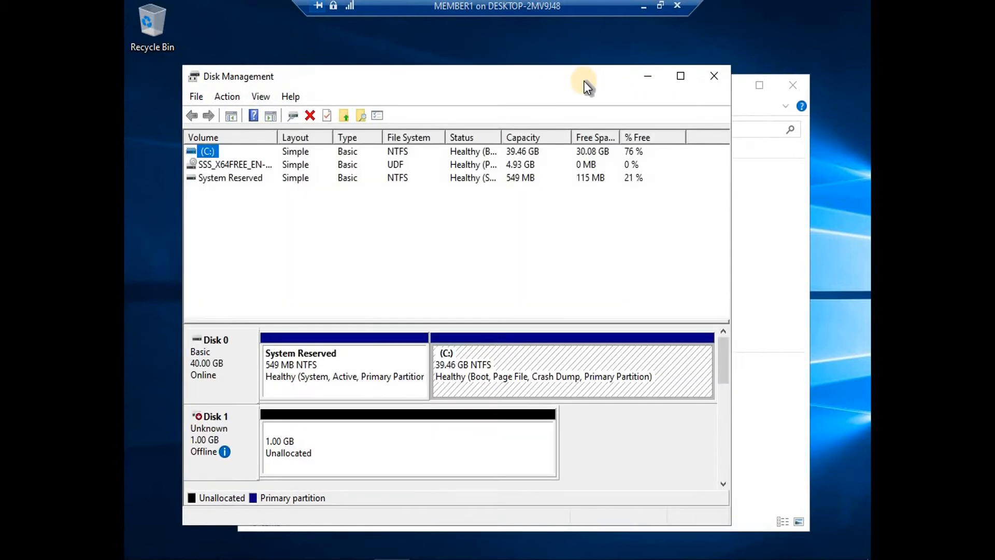
Bring the new iSCSI Disks 1, 2 and 3 online
{"action": "right_click", "coordinate": [210, 435]}
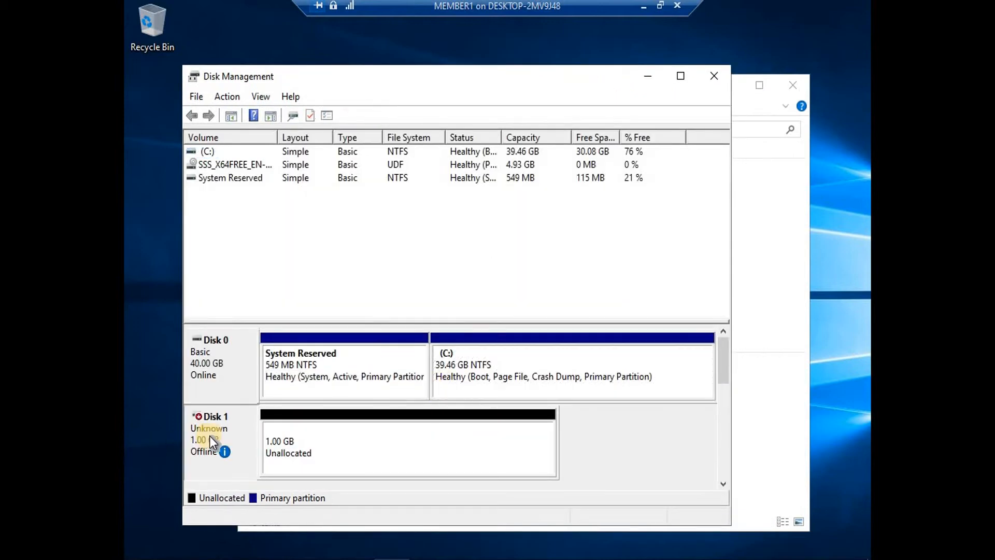
{"action": "left_click", "coordinate": [243, 440]}
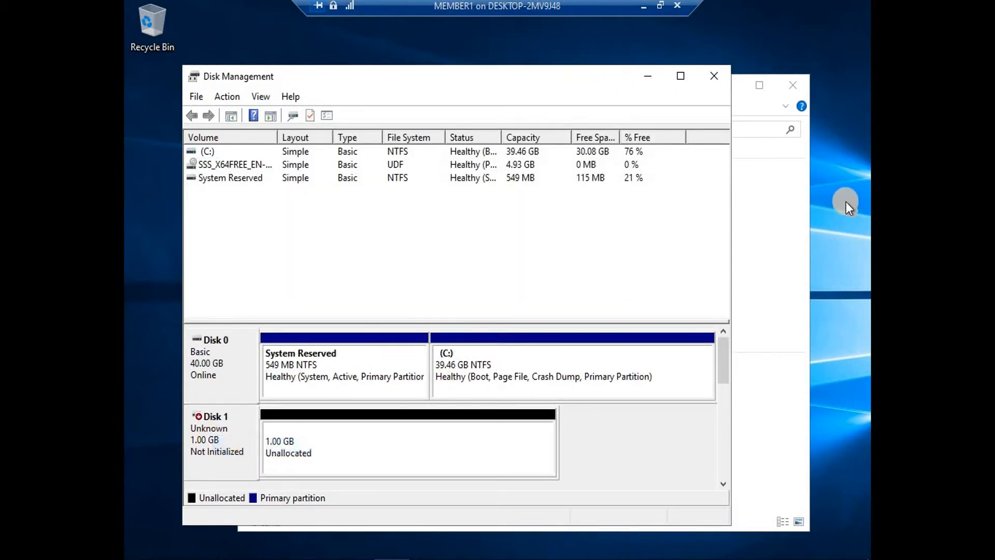
{"action": "left_click", "coordinate": [684, 78]}
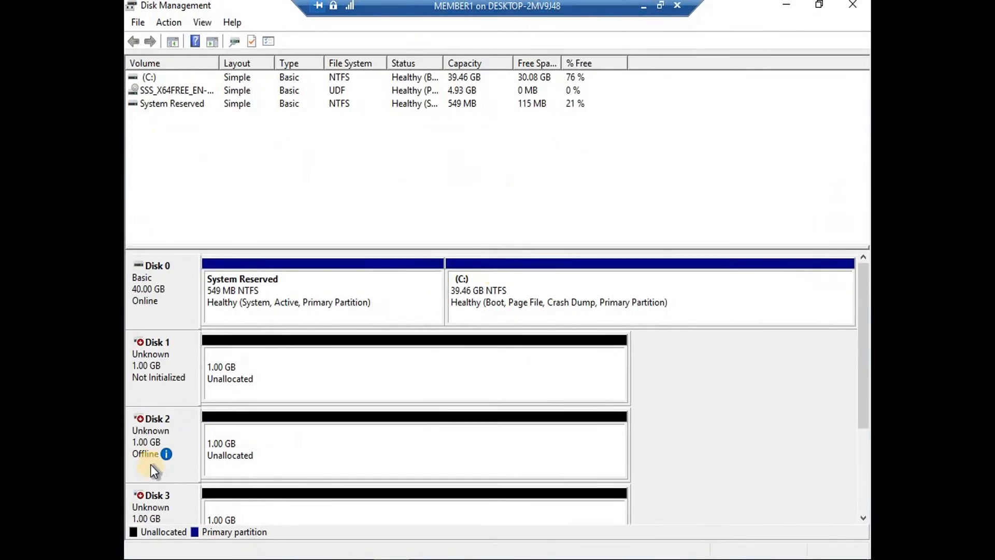
{"action": "right_click", "coordinate": [156, 449]}
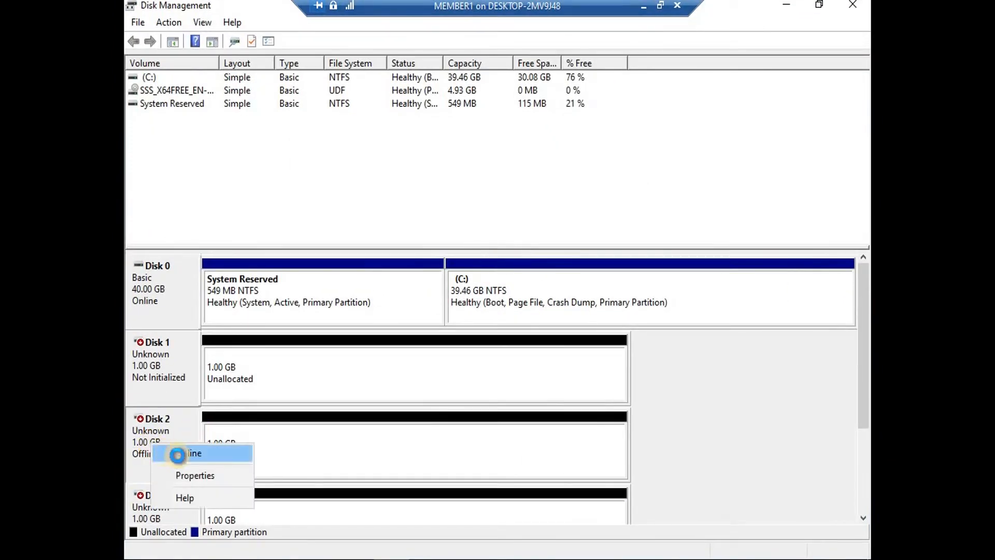
{"action": "left_click", "coordinate": [191, 454]}
{"action": "right_click", "coordinate": [157, 502]}
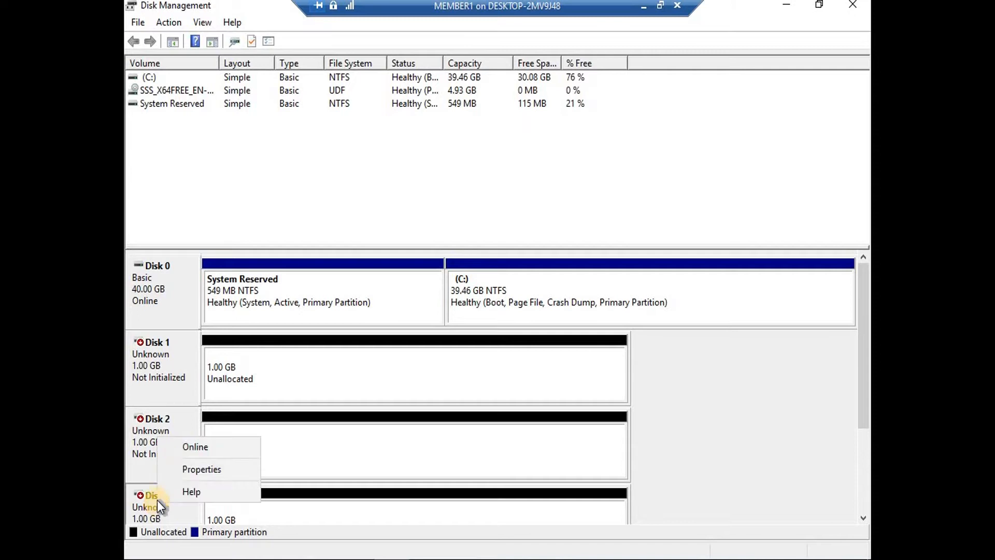
{"action": "left_click", "coordinate": [192, 446]}
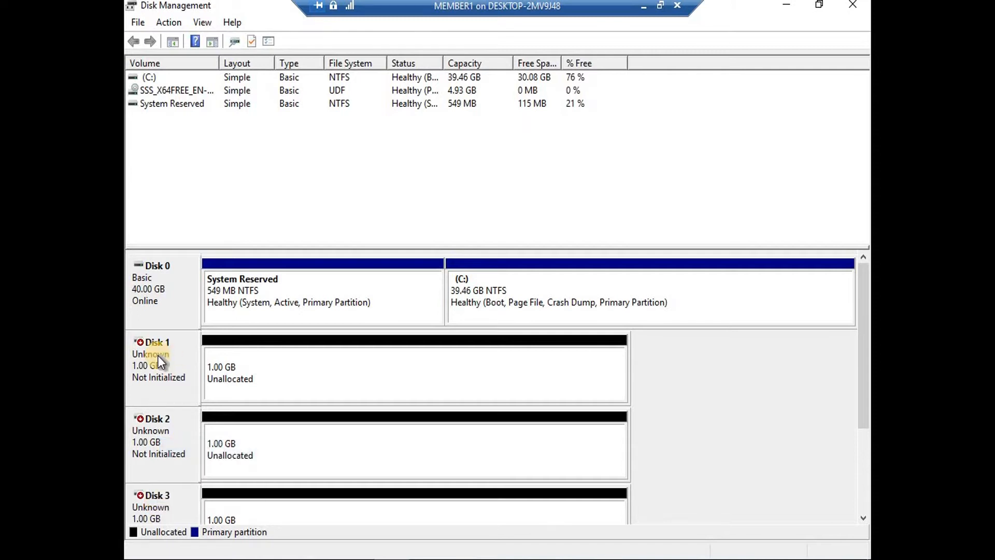
Initialize Disks 1–3 with the MBR partition style
{"action": "right_click", "coordinate": [158, 356]}
{"action": "left_click", "coordinate": [194, 366]}
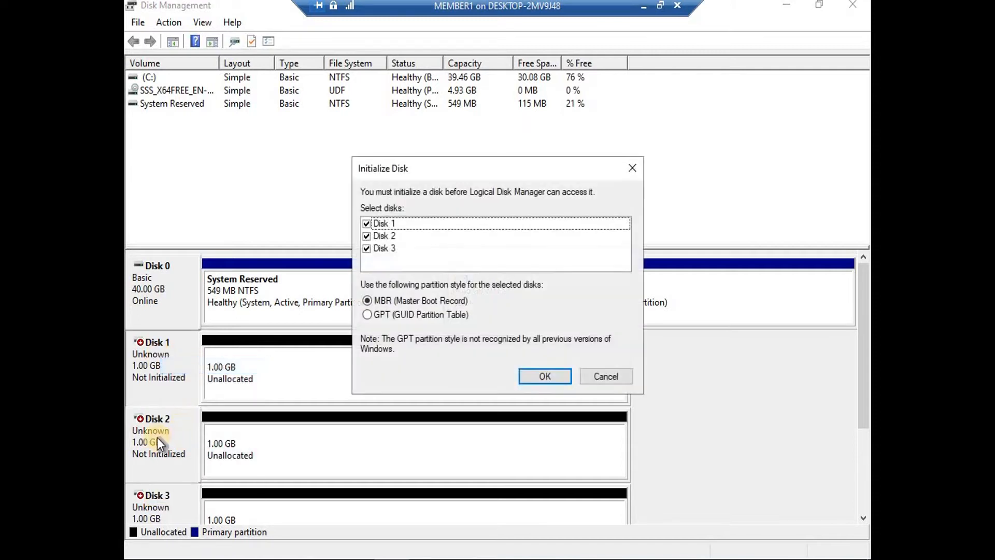
{"action": "left_click", "coordinate": [540, 370]}
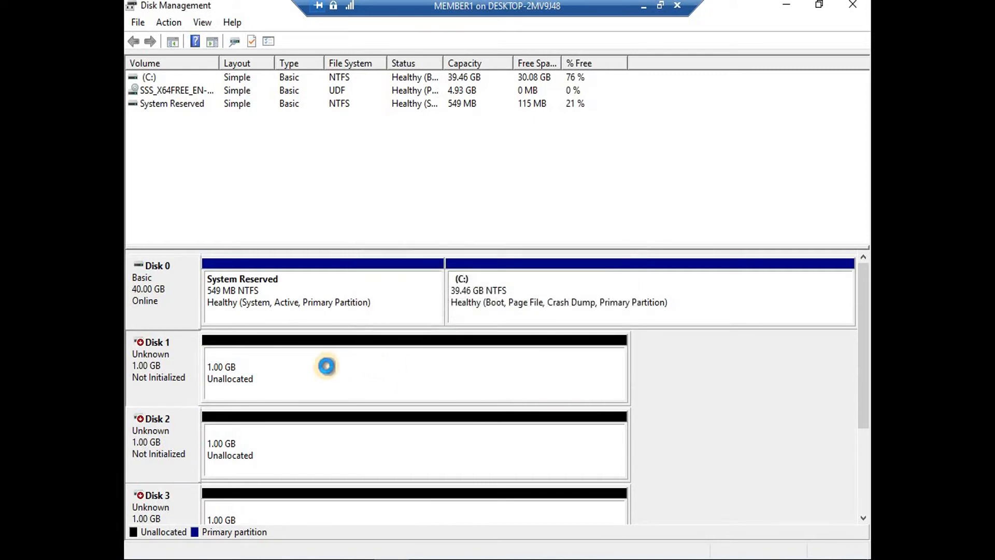
Create a full-size simple volume E: on Disk 1 and quick-format it as NTFS
{"action": "right_click", "coordinate": [301, 366]}
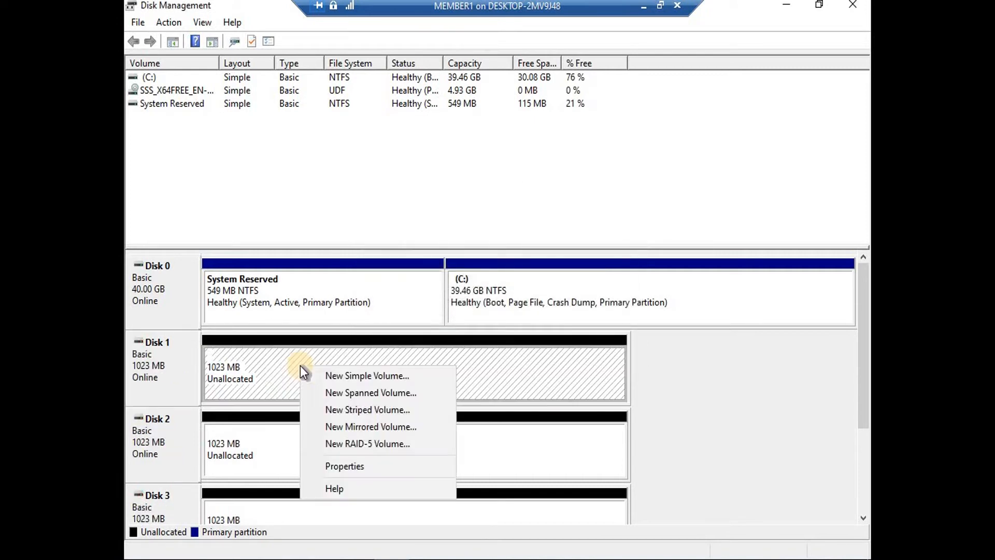
{"action": "left_click", "coordinate": [349, 376]}
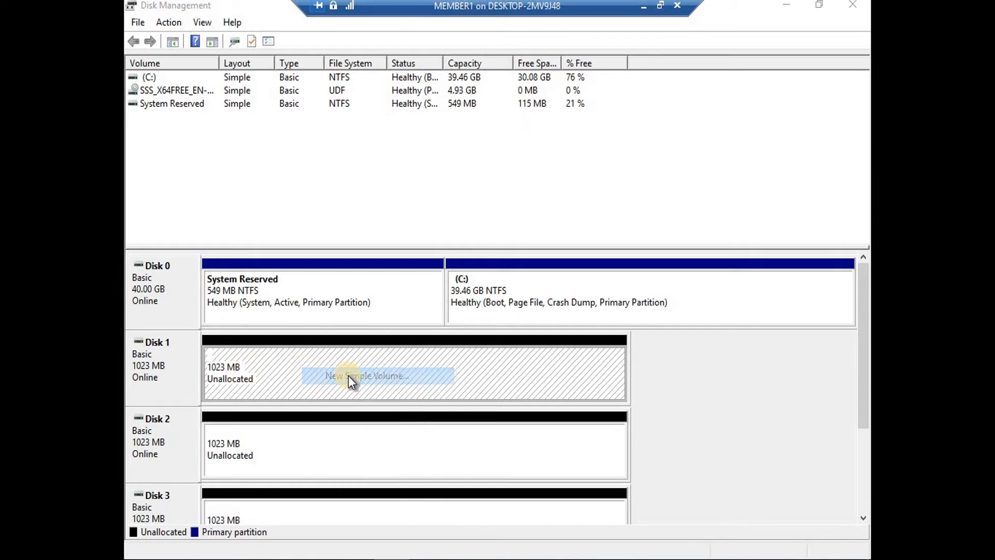
{"action": "left_click", "coordinate": [409, 356]}
{"action": "left_click", "coordinate": [409, 357]}
{"action": "left_click", "coordinate": [409, 356]}
{"action": "left_click", "coordinate": [409, 357]}
{"action": "left_click", "coordinate": [408, 356]}
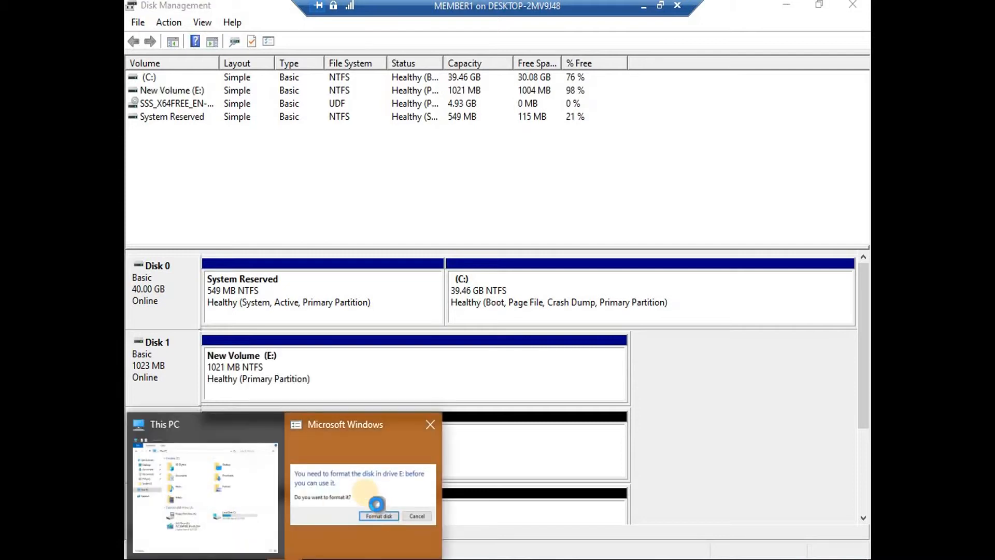
{"action": "left_click", "coordinate": [511, 300]}
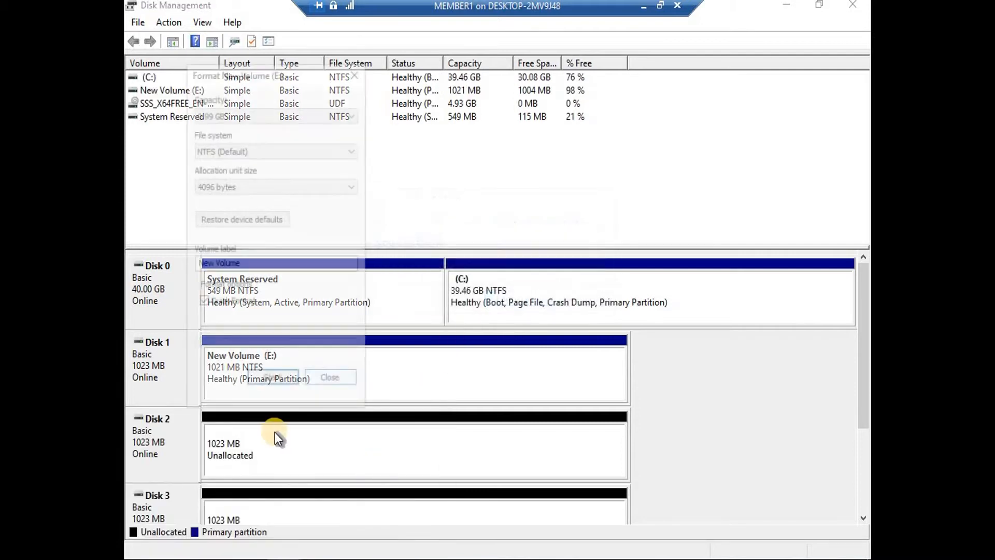
{"action": "left_click", "coordinate": [270, 380]}
{"action": "key", "text": "Return"}
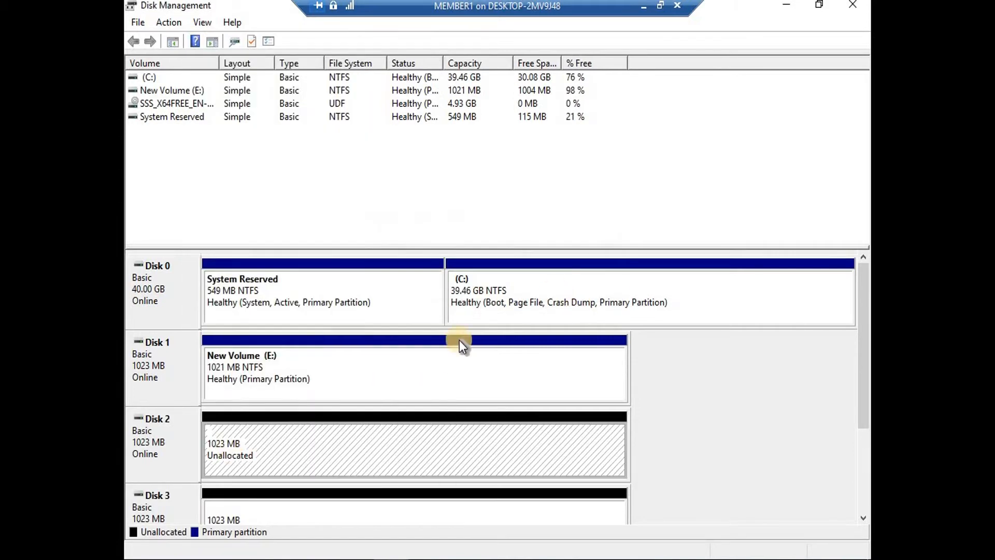
Create a full-size simple volume F: on Disk 2 and quick-format it as NTFS
{"action": "right_click", "coordinate": [248, 449]}
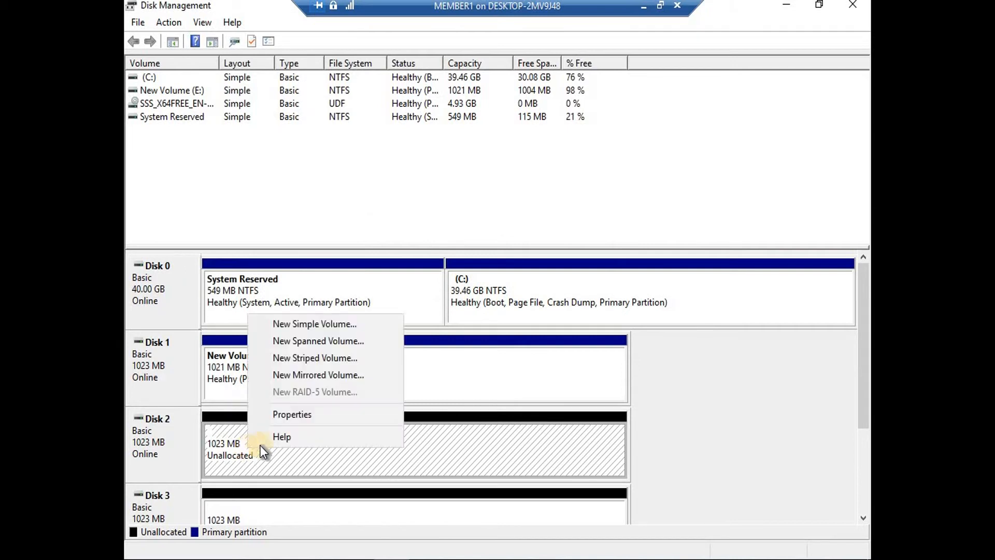
{"action": "left_click", "coordinate": [297, 323]}
{"action": "left_click", "coordinate": [407, 356]}
{"action": "left_click", "coordinate": [409, 355]}
{"action": "left_click", "coordinate": [408, 354]}
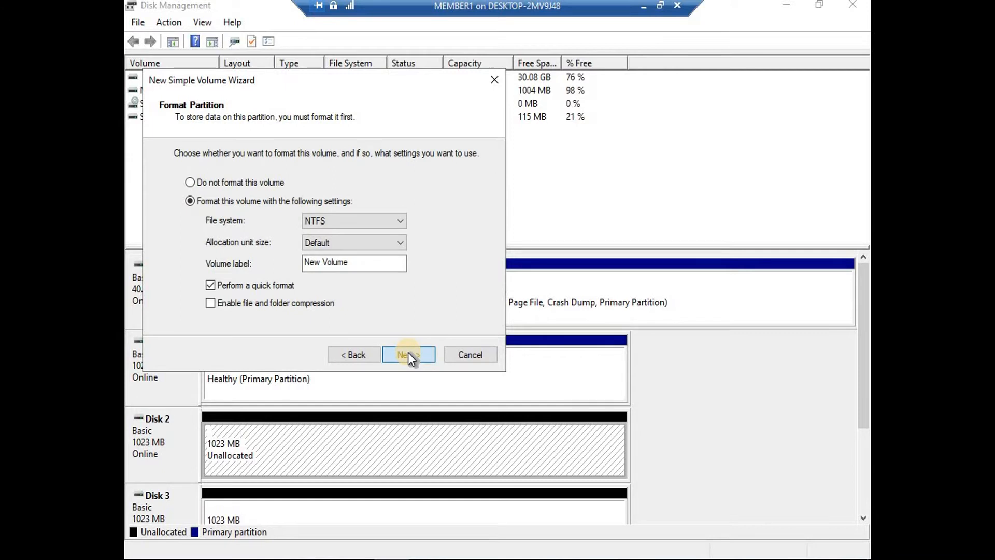
{"action": "left_click", "coordinate": [409, 353]}
{"action": "left_click", "coordinate": [409, 353]}
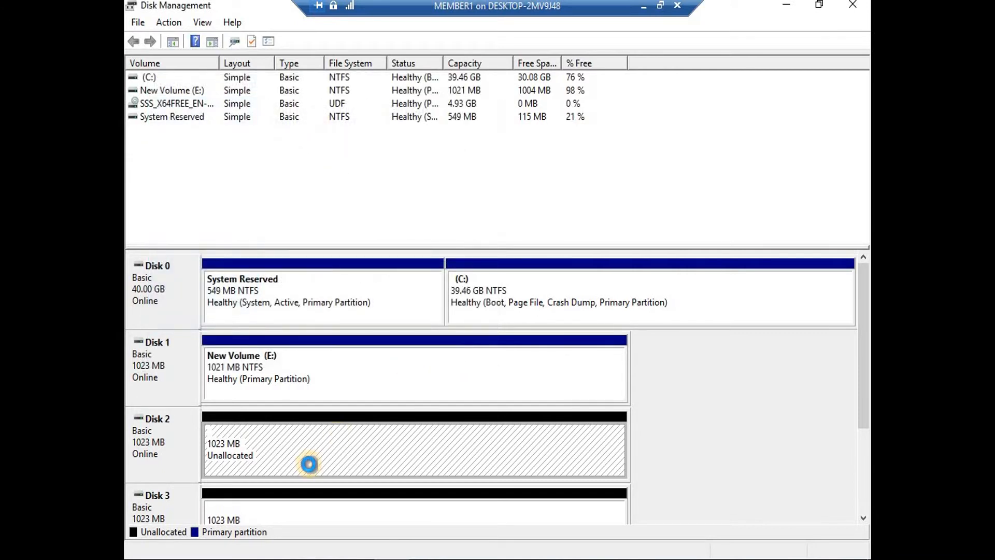
{"action": "mouse_move", "coordinate": [285, 559]}
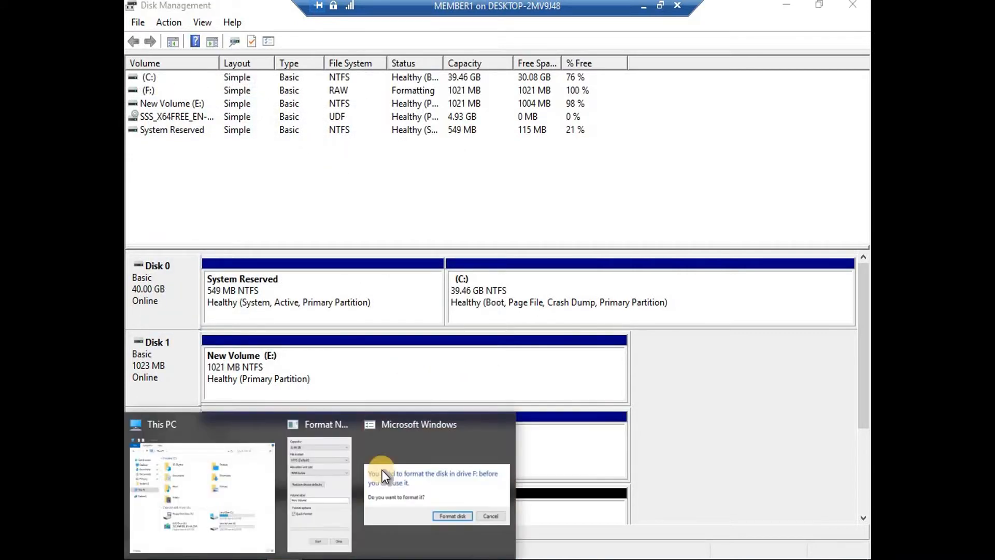
{"action": "left_click", "coordinate": [443, 436]}
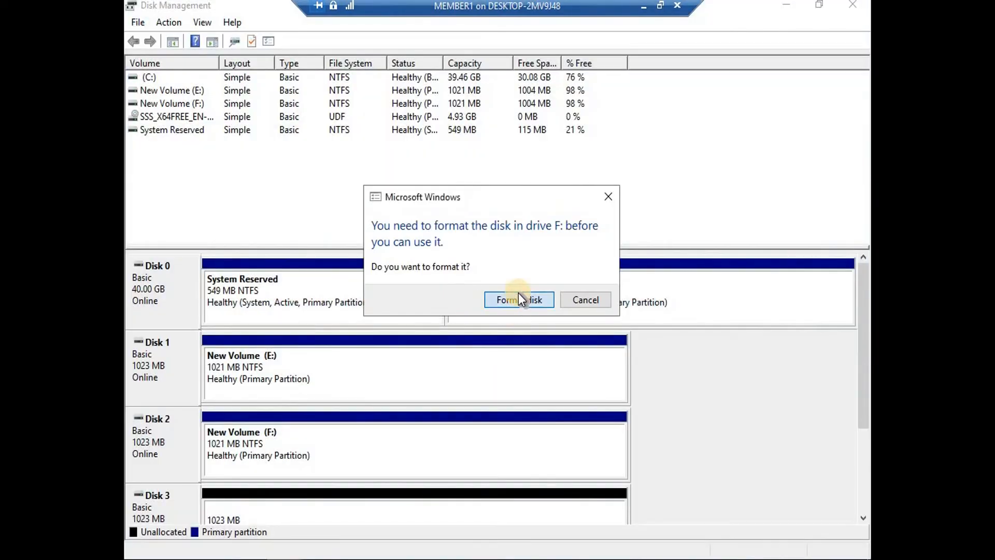
{"action": "left_click", "coordinate": [519, 299]}
{"action": "left_click", "coordinate": [287, 381]}
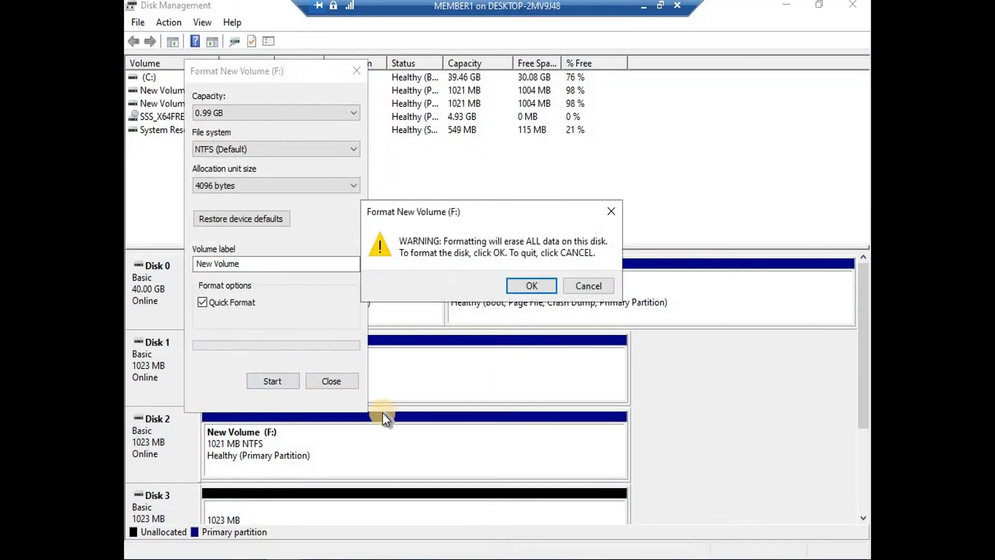
{"action": "left_click", "coordinate": [533, 286]}
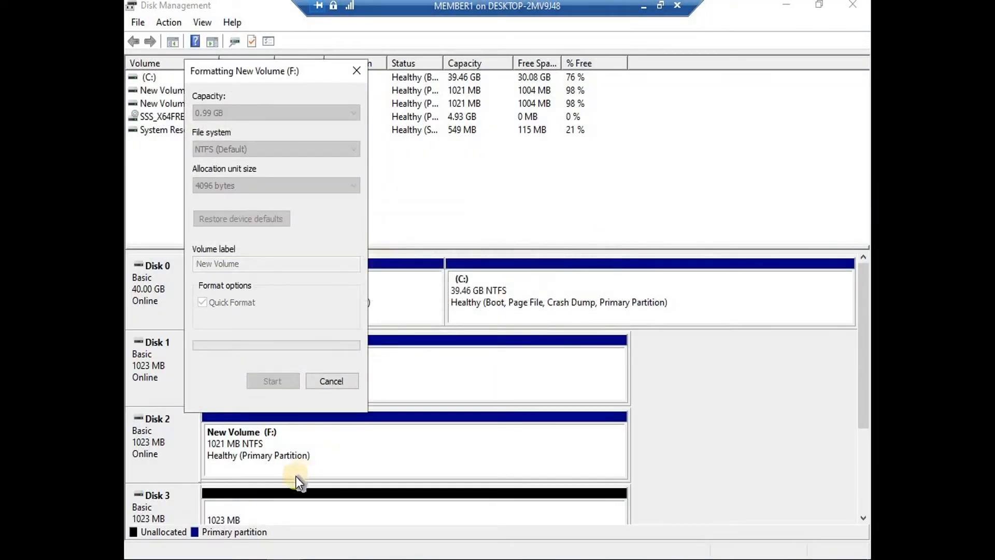
Create simple volume G: on Disk 3, quick-format it as NTFS New Volume, and open File Explorer
{"action": "right_click", "coordinate": [279, 507]}
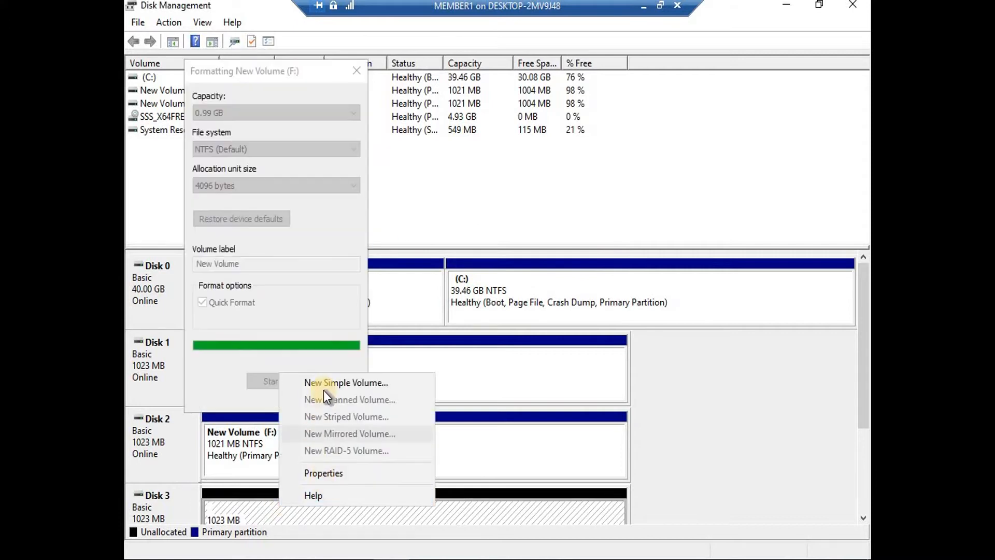
{"action": "left_click", "coordinate": [370, 382]}
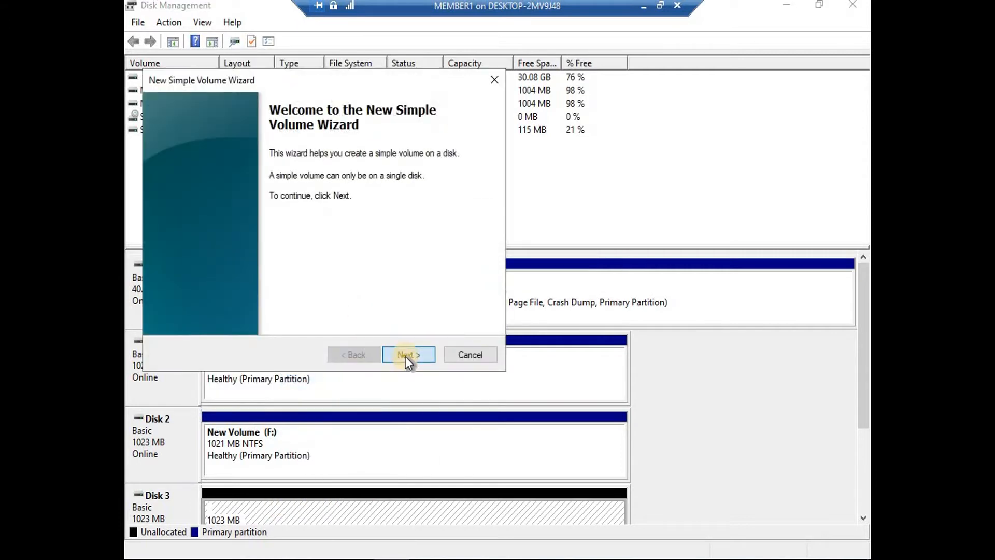
{"action": "left_click", "coordinate": [406, 354]}
{"action": "left_click", "coordinate": [415, 355]}
{"action": "left_click", "coordinate": [416, 355]}
{"action": "left_click", "coordinate": [416, 355]}
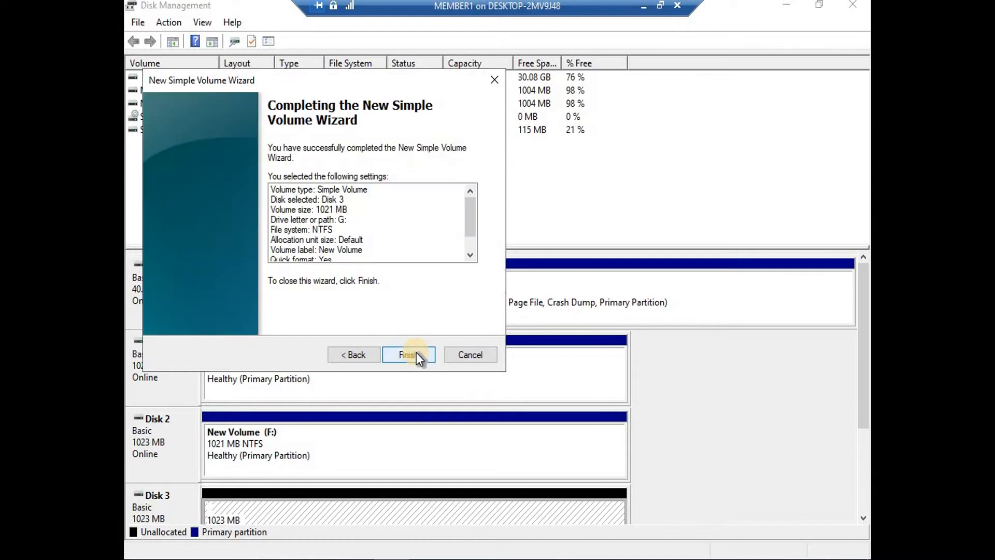
{"action": "left_click", "coordinate": [416, 354]}
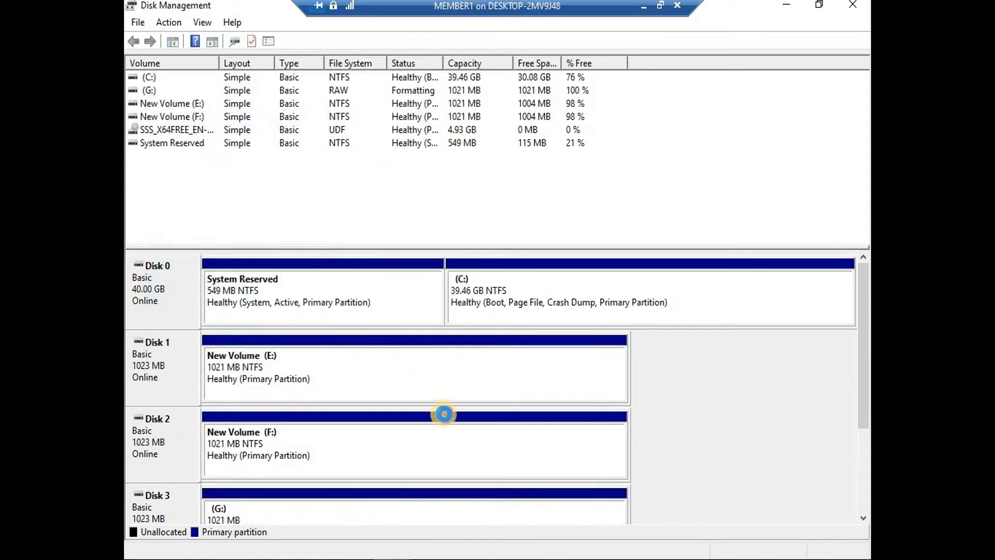
{"action": "left_click_drag", "start_coordinate": [863, 275], "coordinate": [615, 348]}
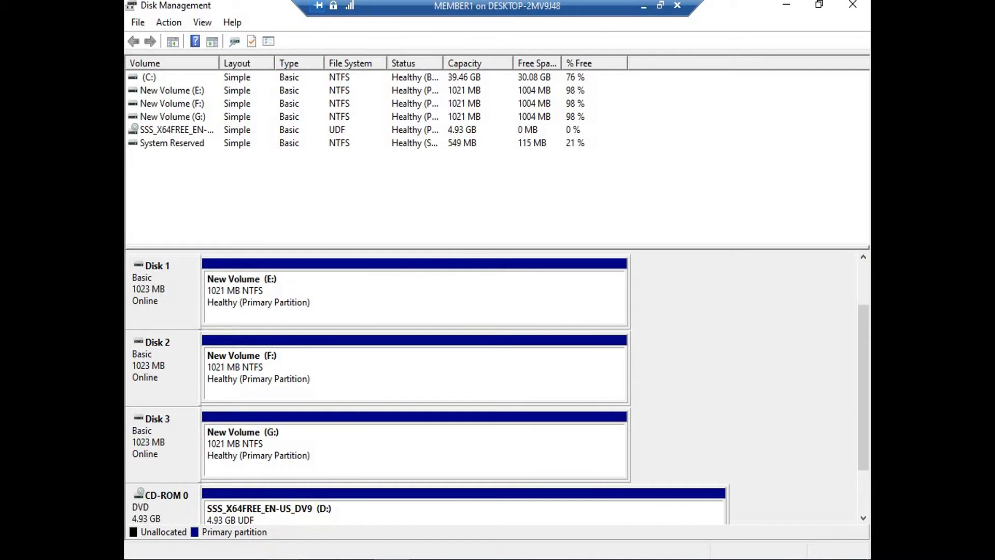
{"action": "left_click", "coordinate": [343, 554]}
{"action": "left_click", "coordinate": [501, 486]}
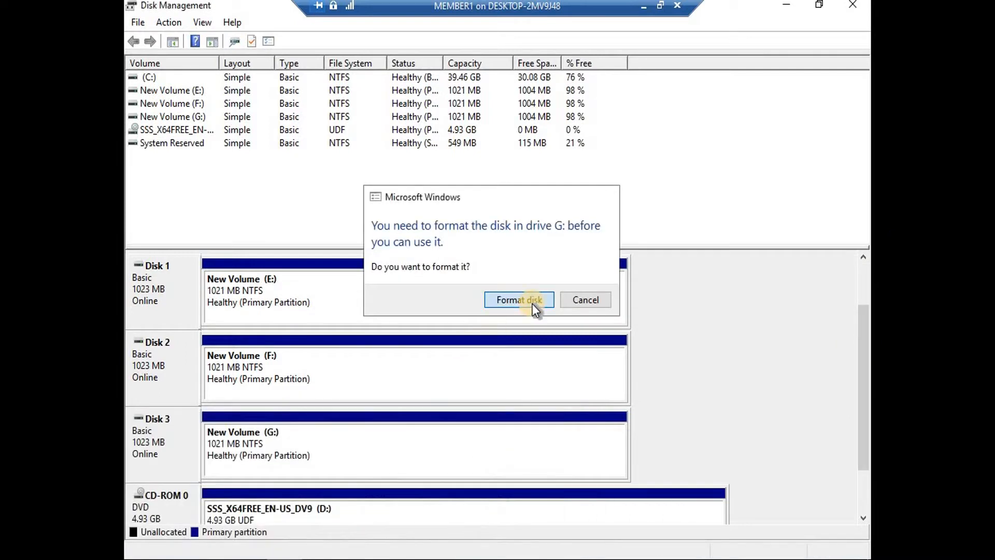
{"action": "left_click", "coordinate": [532, 305]}
{"action": "left_click", "coordinate": [287, 381]}
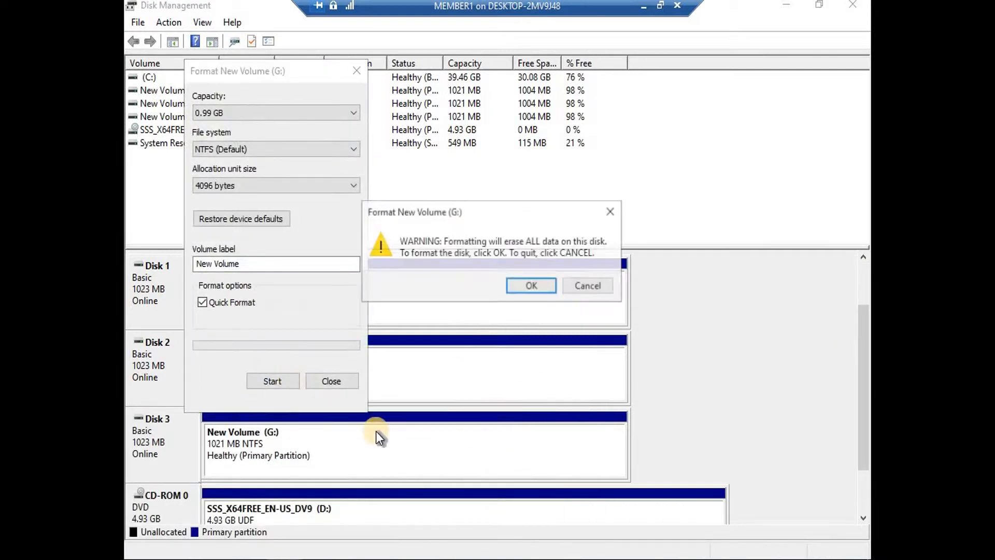
{"action": "left_click", "coordinate": [529, 283]}
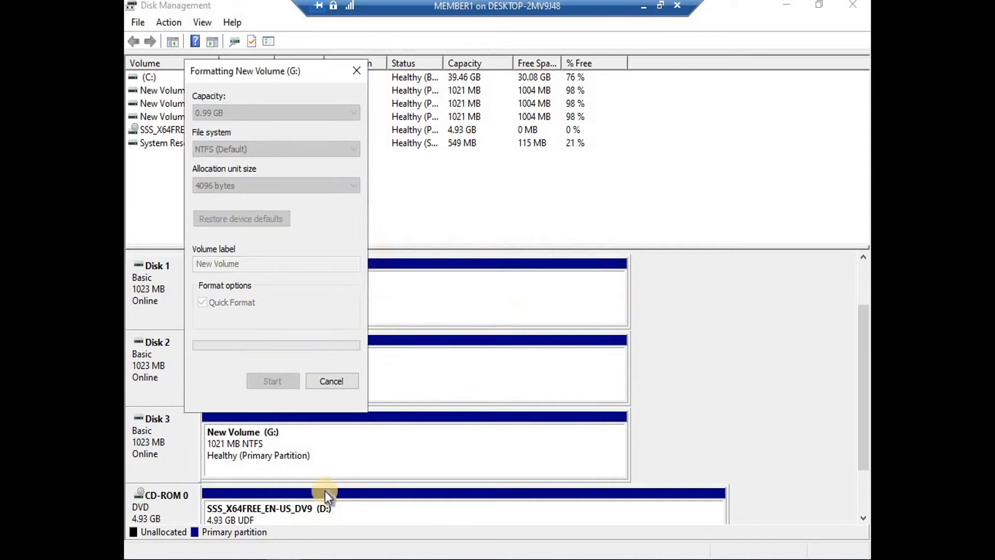
{"action": "key", "text": "super+e"}
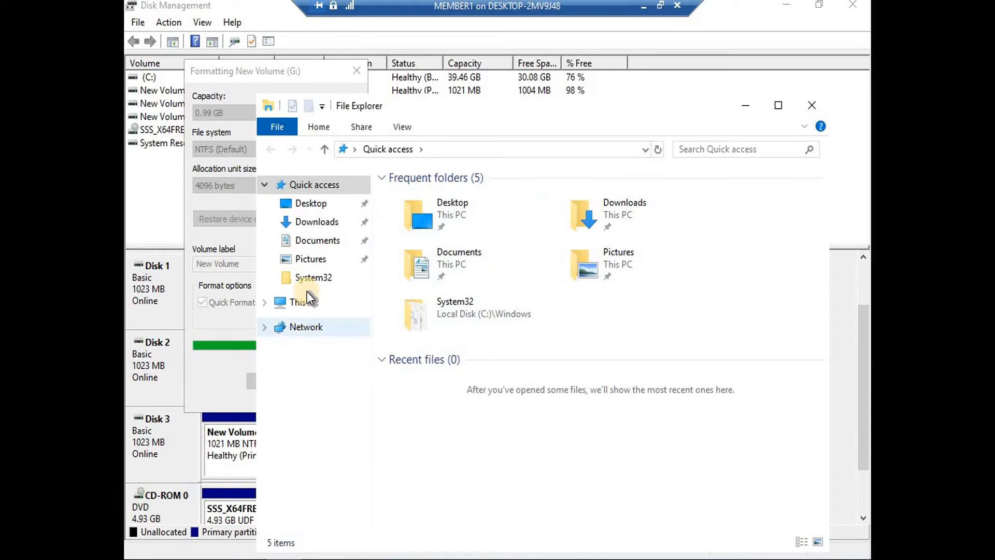
View New Volume E:, F: and G: under This PC maximized, then minimize MEMBER1's session
{"action": "left_click", "coordinate": [301, 307]}
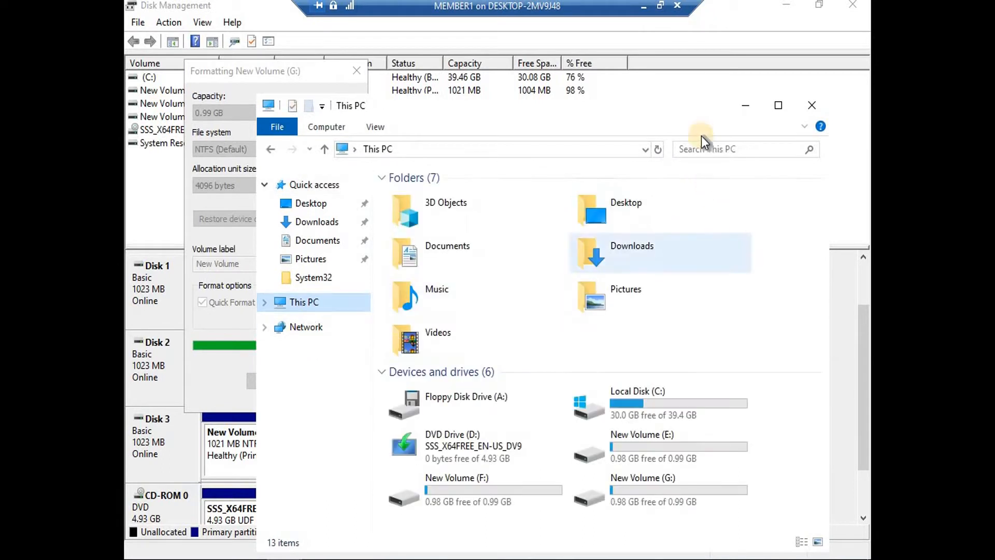
{"action": "left_click", "coordinate": [779, 106]}
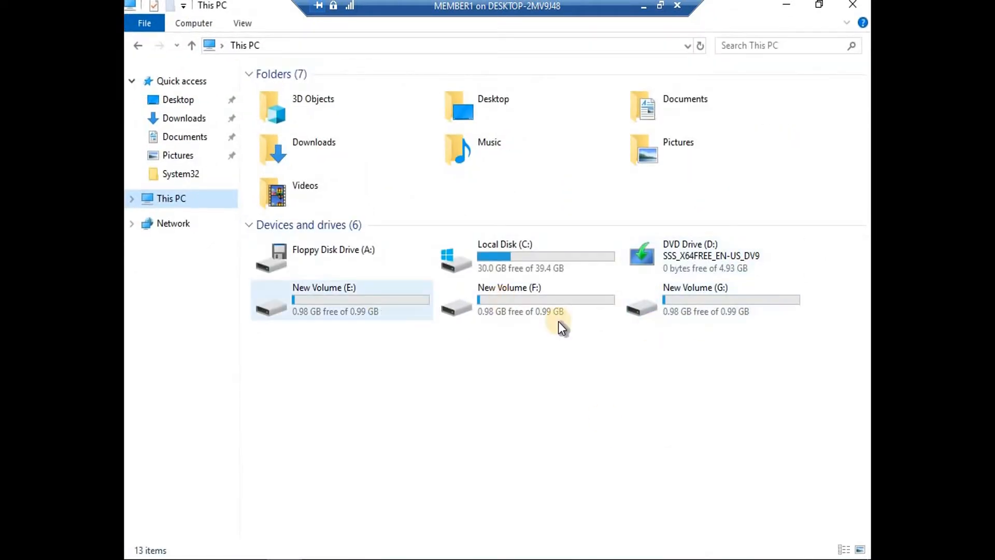
{"action": "left_click", "coordinate": [644, 7]}
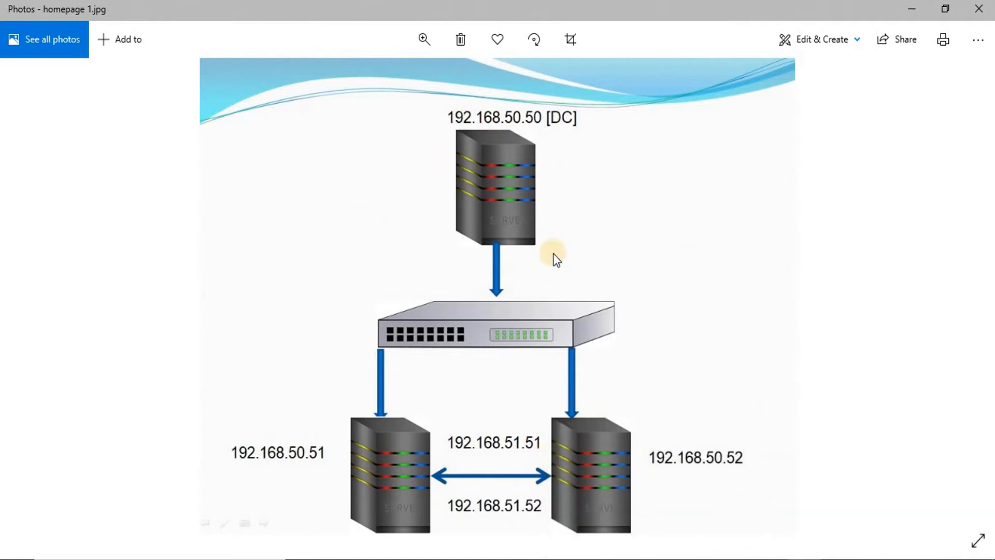
On MEMBER2, close the firewall window and ping 192.168.51.51 from a new Command Prompt
{"action": "mouse_move", "coordinate": [819, 558]}
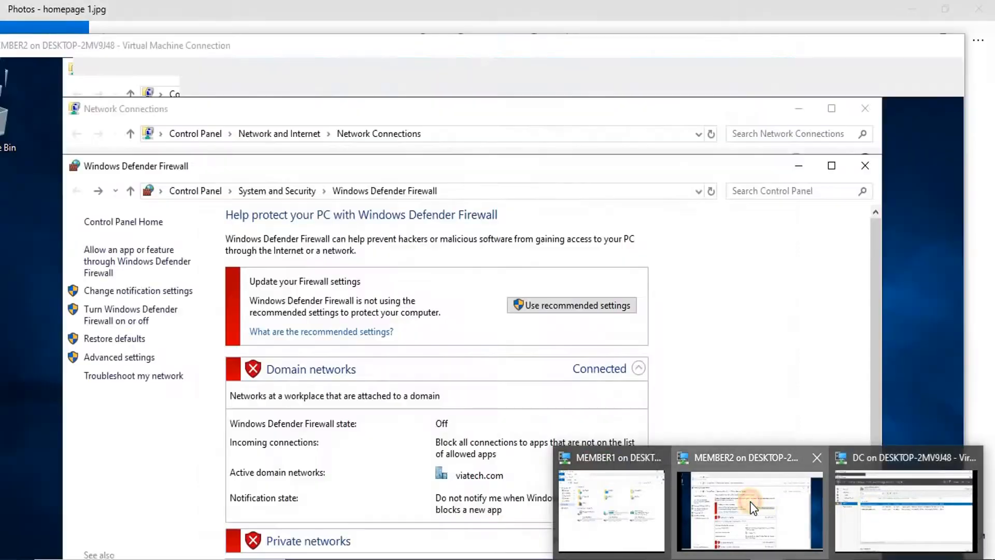
{"action": "left_click", "coordinate": [753, 507]}
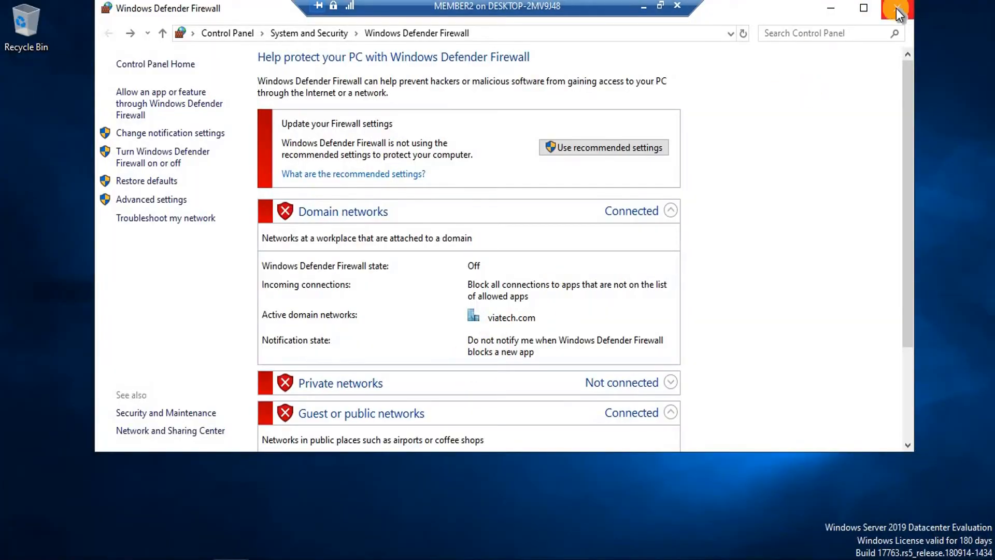
{"action": "left_click", "coordinate": [906, 9]}
{"action": "key", "text": "super+r"}
{"action": "type", "text": "cmd"}
{"action": "key", "text": "Return"}
{"action": "type", "text": "ping 1"}
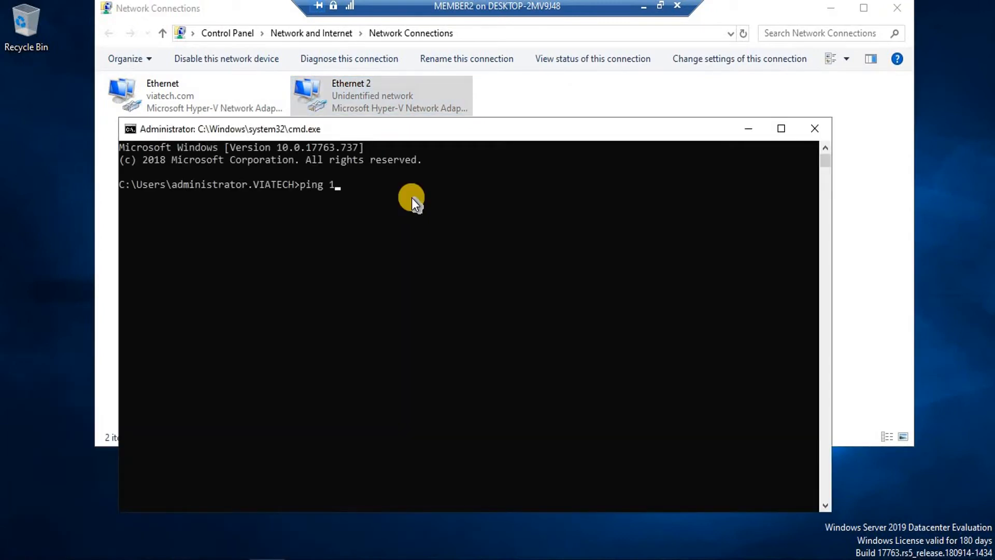
{"action": "type", "text": "92.168.51.51"}
{"action": "key", "text": "Return"}
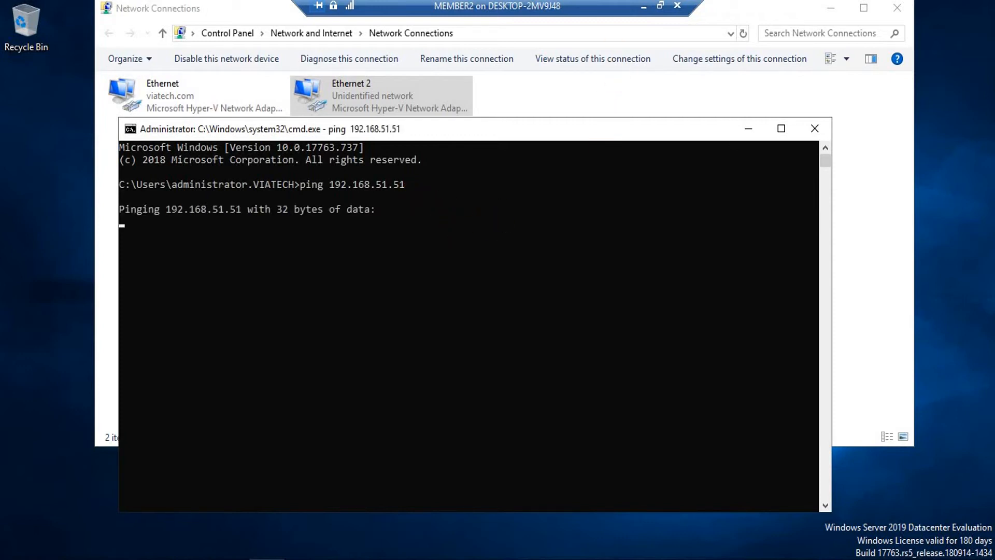
{"action": "left_click", "coordinate": [641, 5]}
On MEMBER1, open the Windows Defender Firewall settings with firewall.cpl
{"action": "mouse_move", "coordinate": [747, 553]}
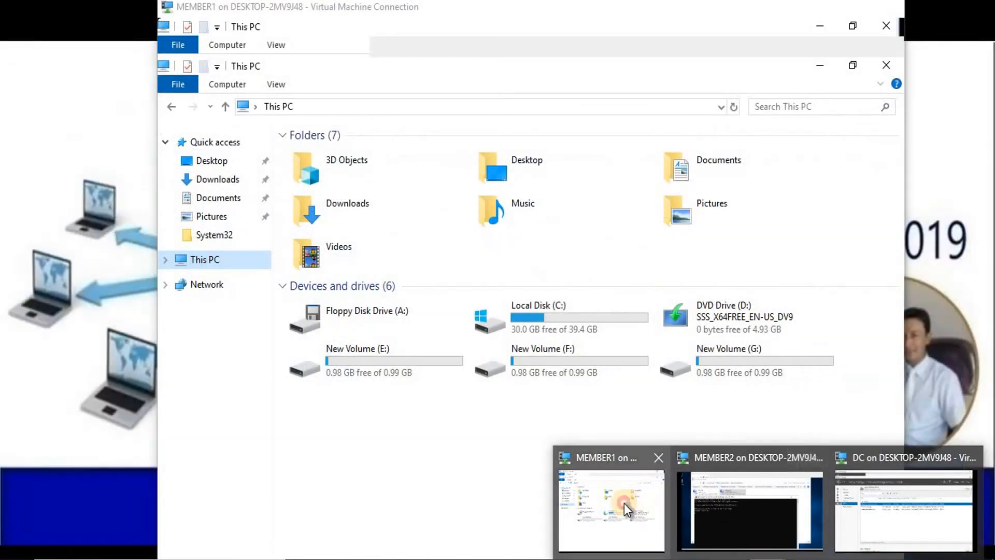
{"action": "left_click", "coordinate": [624, 502]}
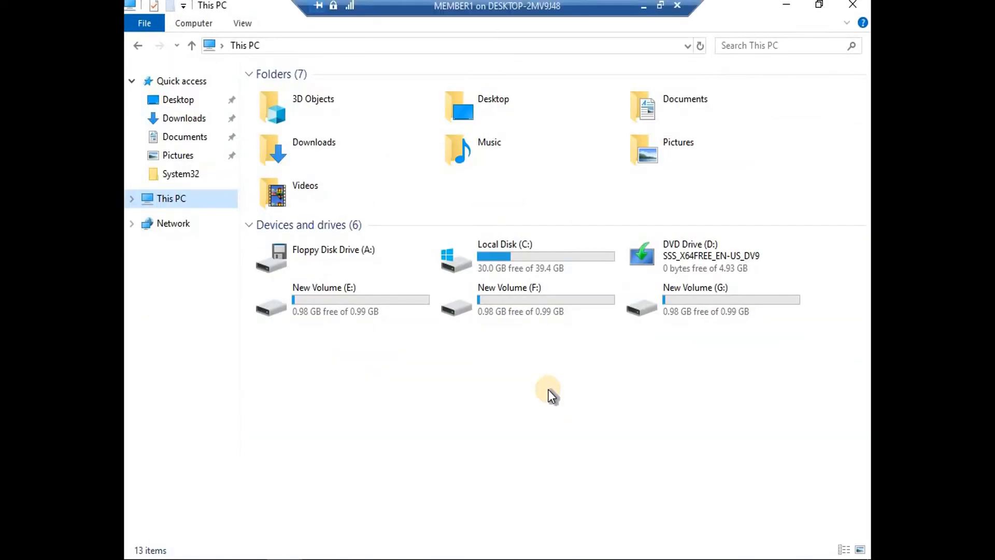
{"action": "key", "text": "super+r"}
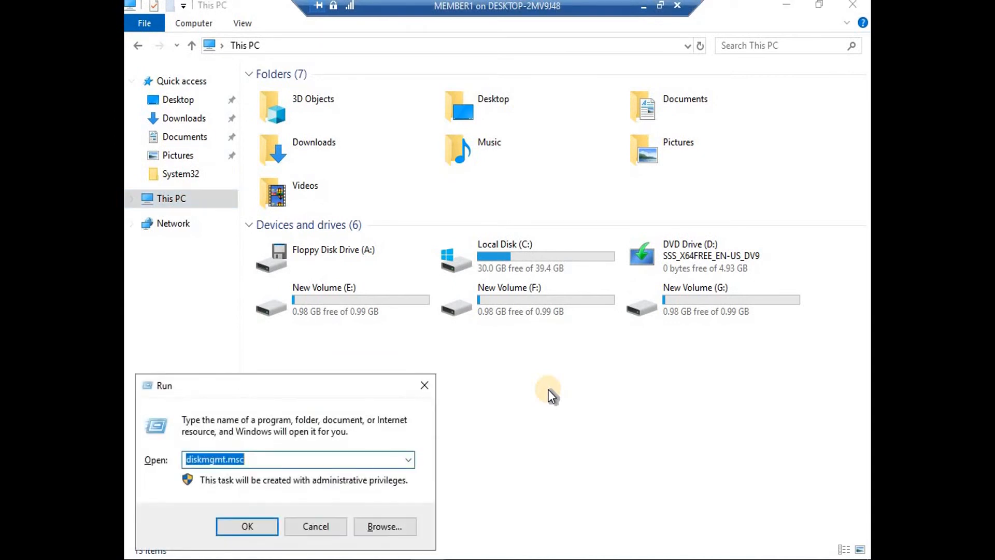
{"action": "type", "text": "firewall.cpl"}
{"action": "key", "text": "Return"}
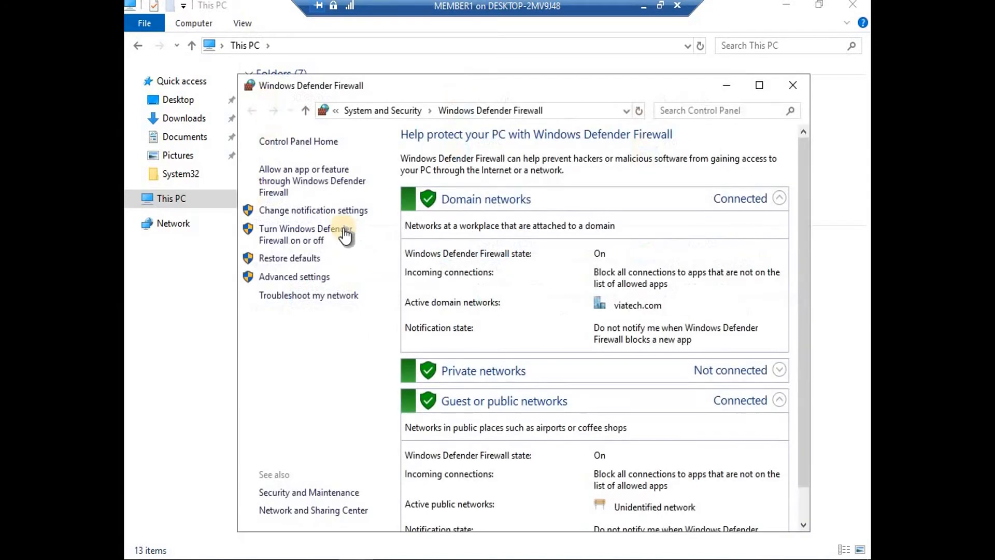
Turn off the firewall for domain, private and public networks, then minimize the session
{"action": "left_click", "coordinate": [313, 236]}
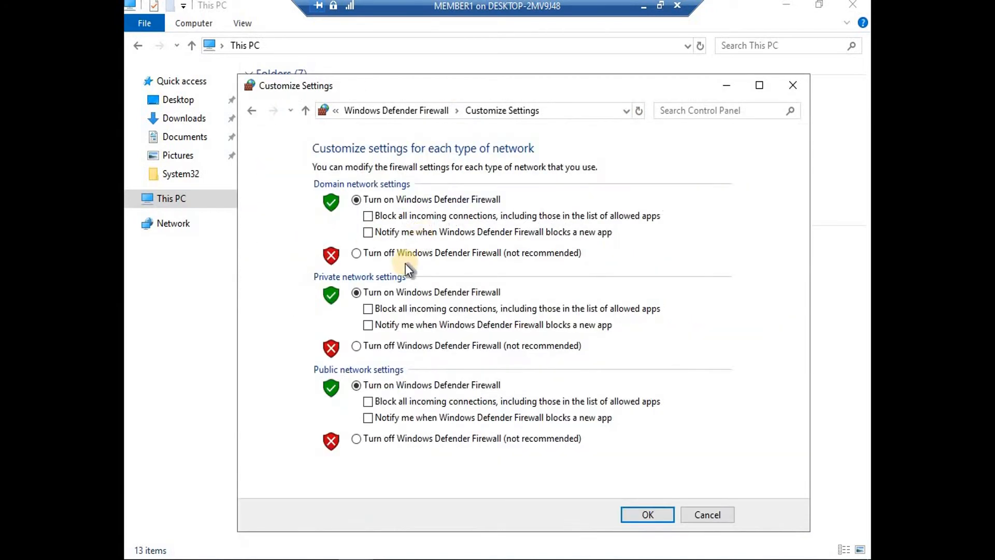
{"action": "left_click", "coordinate": [356, 254]}
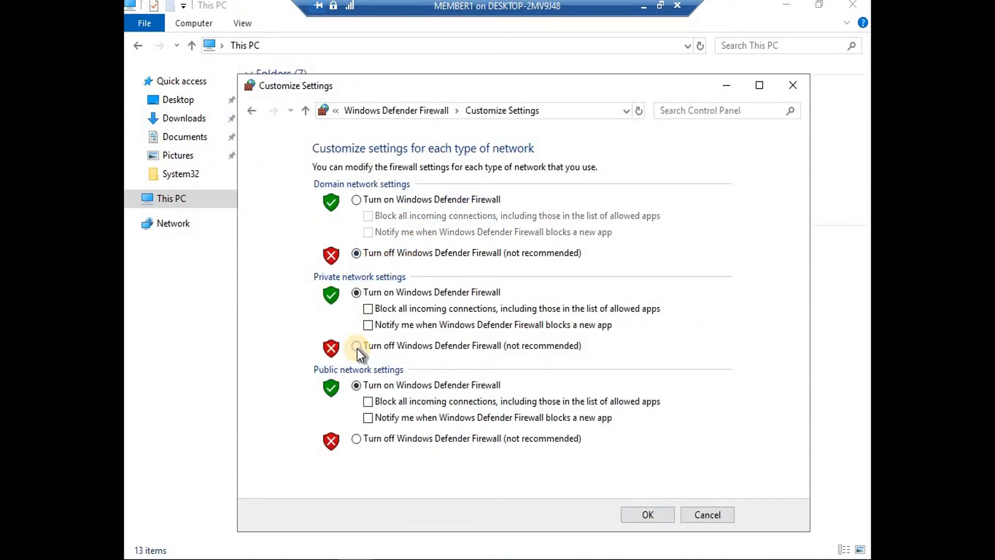
{"action": "left_click", "coordinate": [357, 347]}
{"action": "left_click", "coordinate": [358, 438]}
{"action": "left_click", "coordinate": [651, 511]}
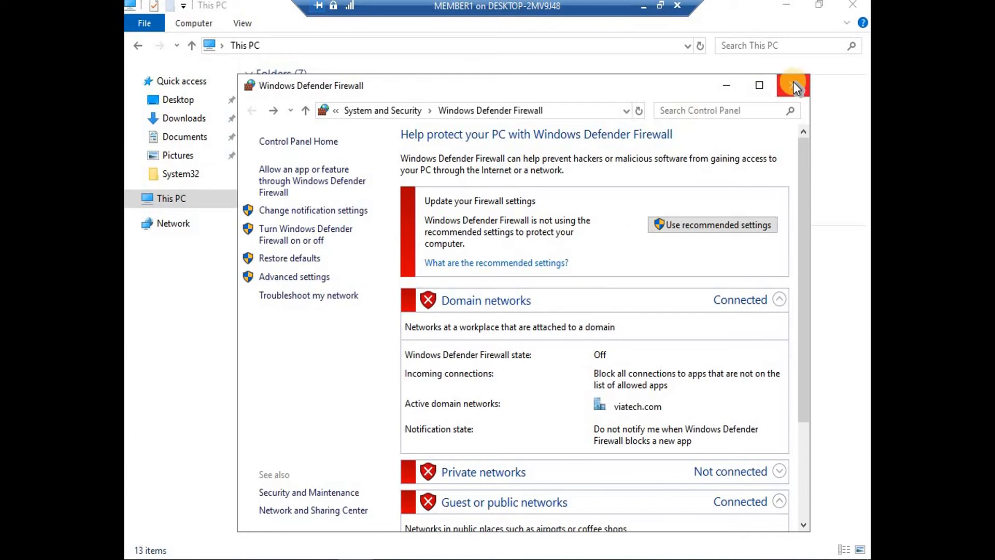
{"action": "left_click", "coordinate": [727, 85]}
{"action": "left_click", "coordinate": [638, 6]}
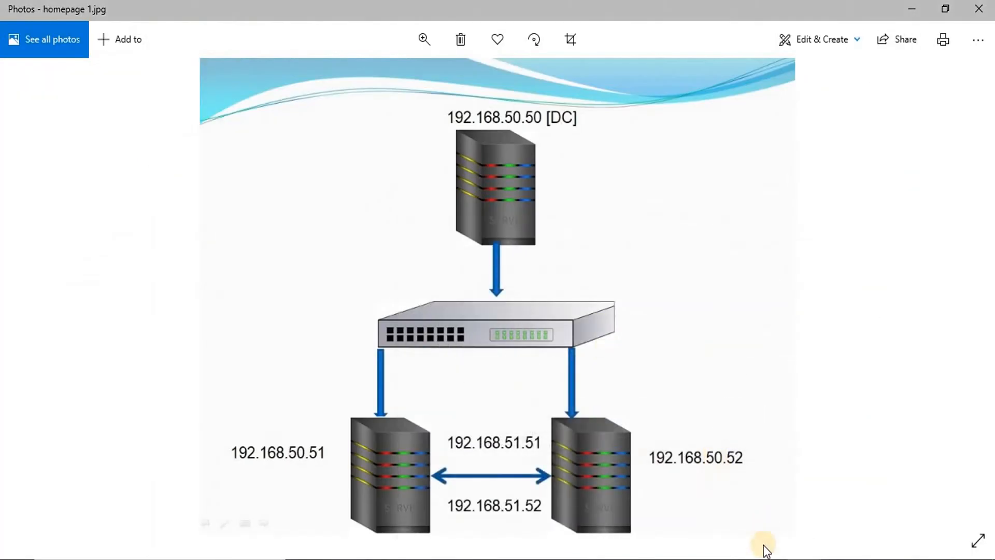
On MEMBER2, rerun the ping to 192.168.51.51, then minimize Command Prompt and Network Connections
{"action": "mouse_move", "coordinate": [983, 550]}
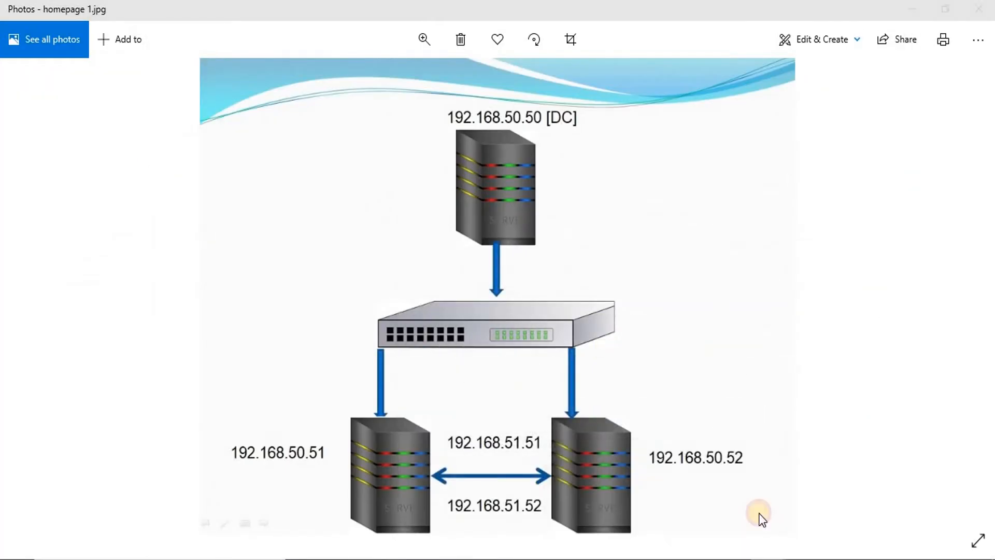
{"action": "left_click", "coordinate": [760, 519]}
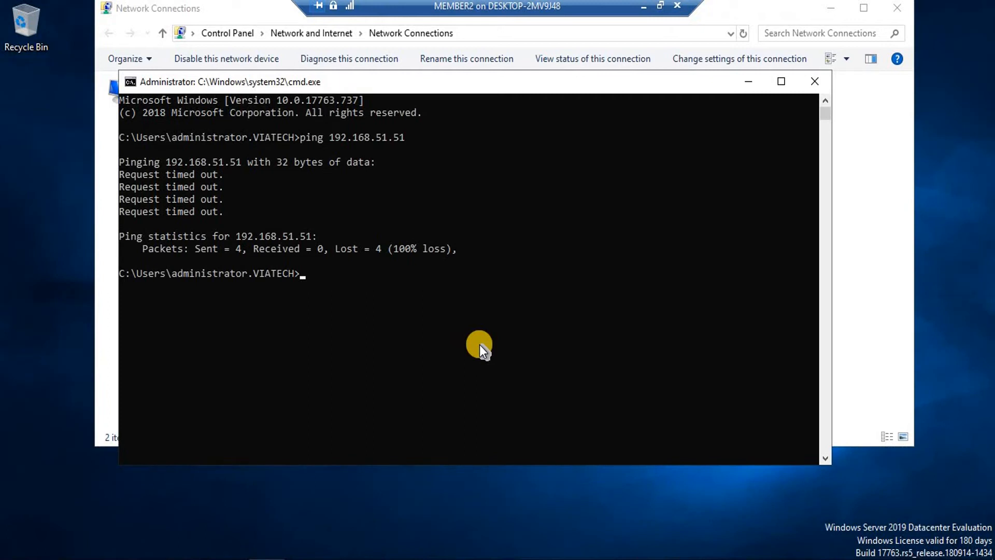
{"action": "key", "text": "Up"}
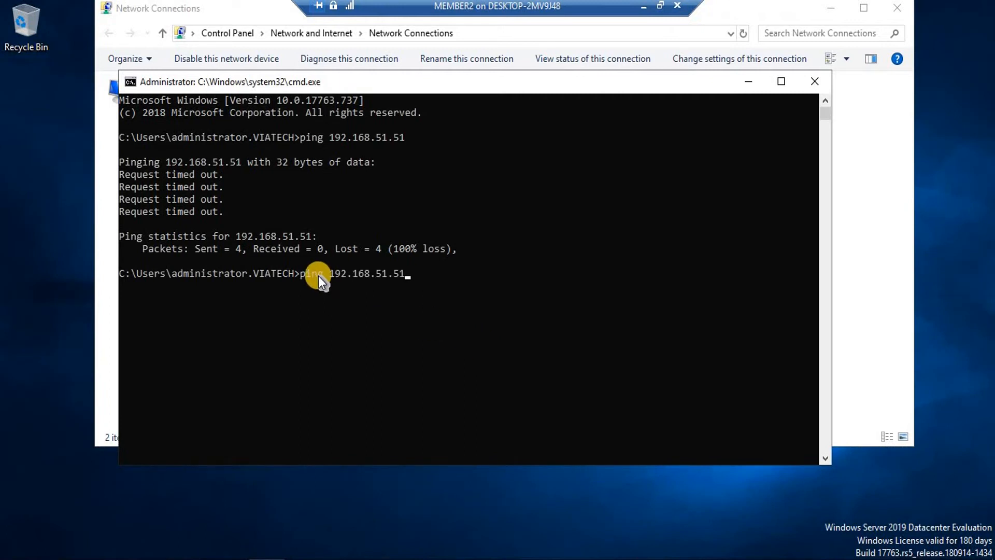
{"action": "key", "text": "Return"}
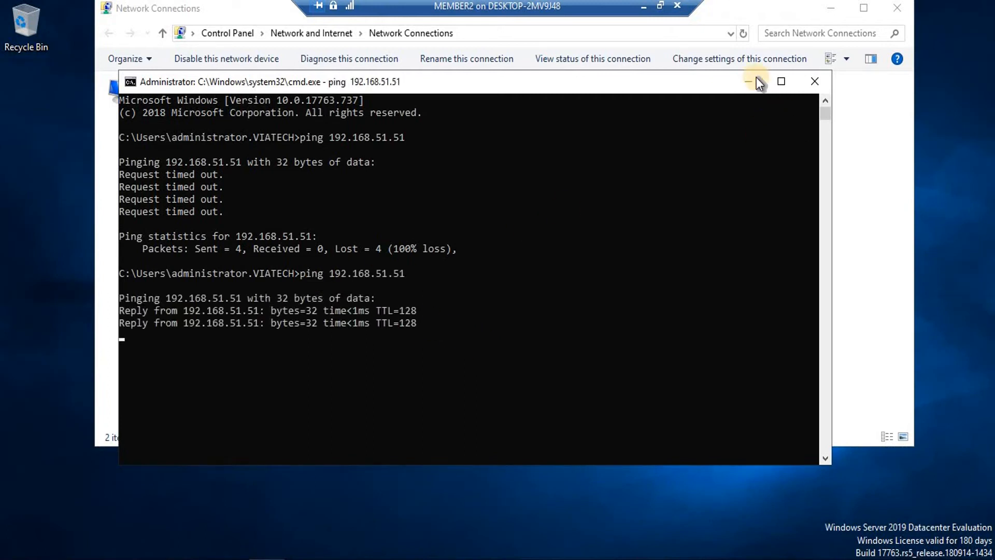
{"action": "left_click", "coordinate": [746, 79]}
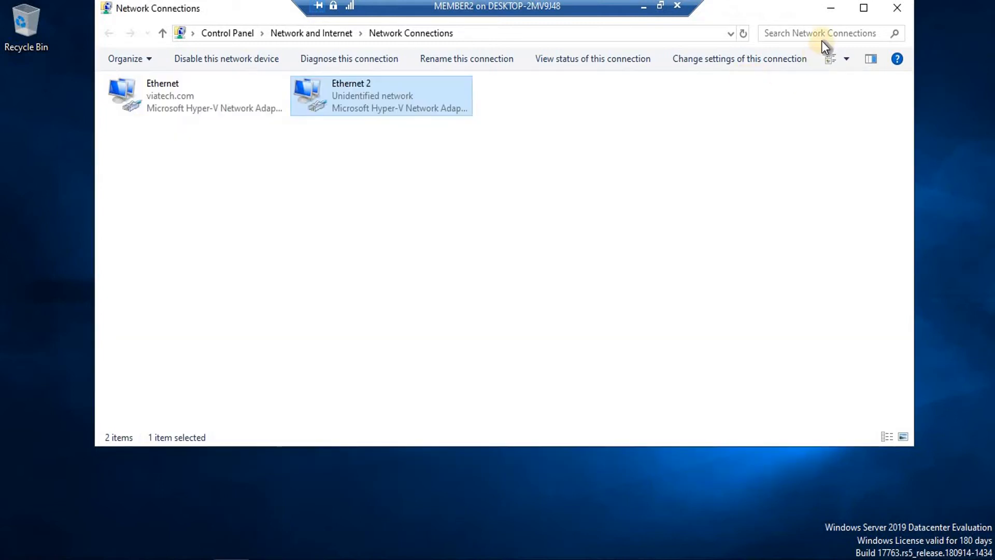
{"action": "left_click", "coordinate": [830, 9]}
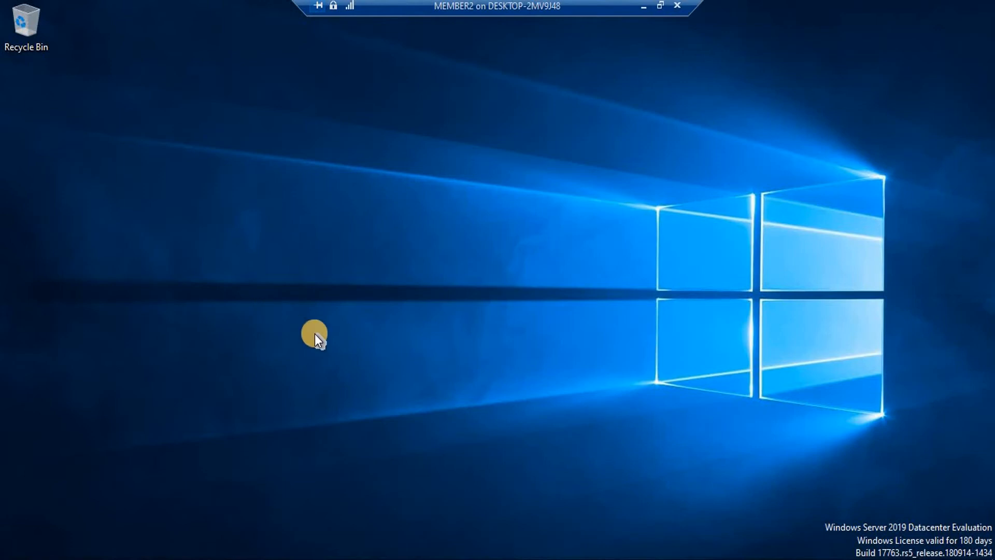
Search Windows on MEMBER2 for 'iscsi'
{"action": "key", "text": "super+s"}
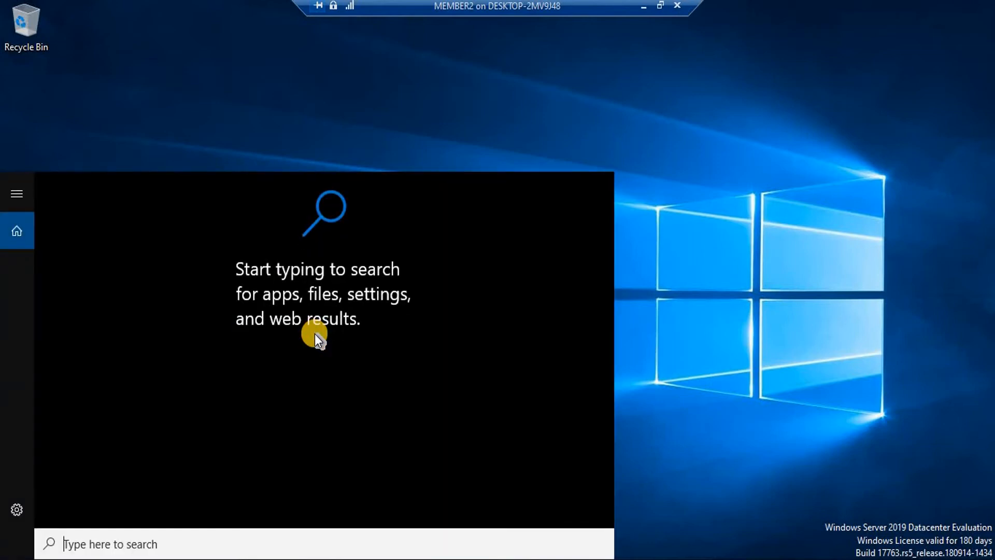
{"action": "type", "text": "is"}
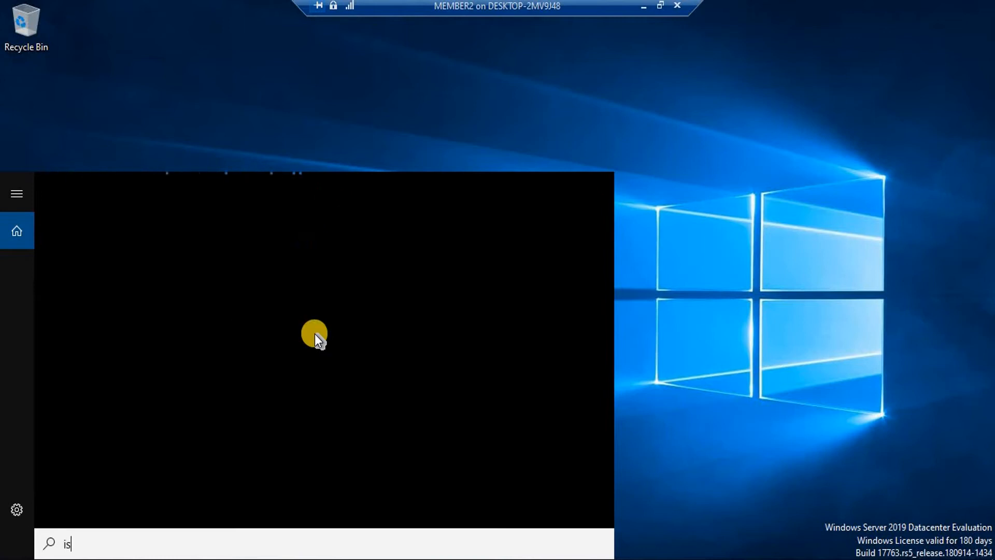
{"action": "type", "text": "csi"}
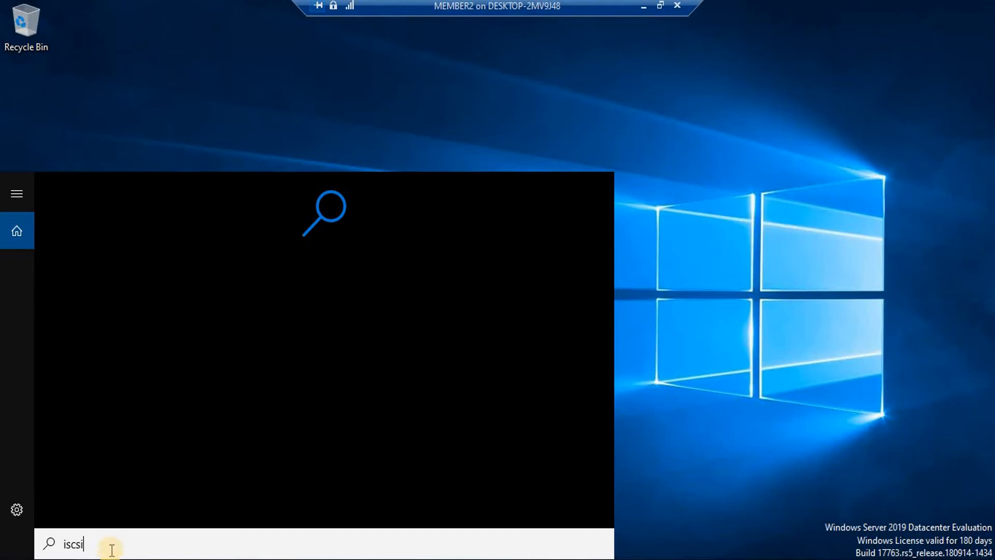
{"action": "left_click", "coordinate": [65, 543]}
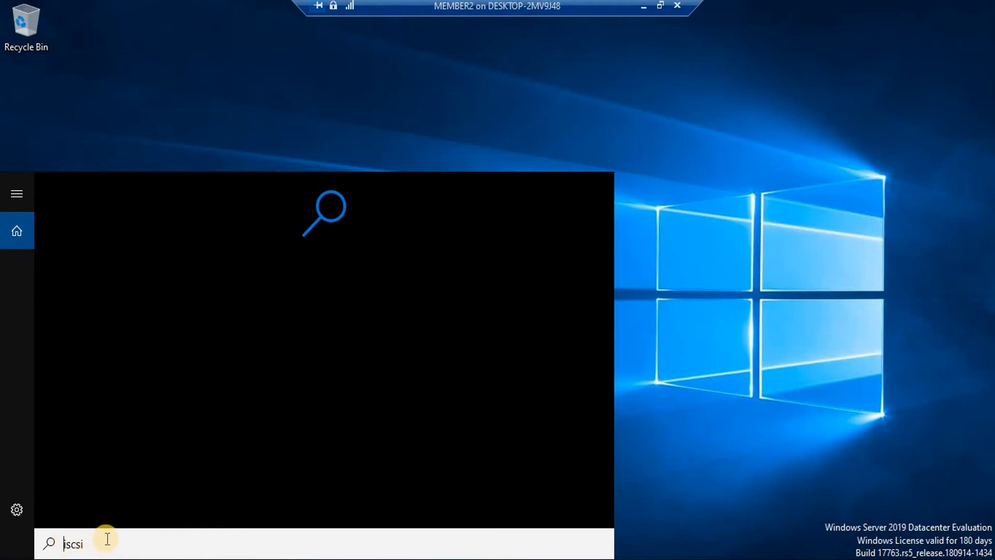
{"action": "left_click", "coordinate": [98, 542]}
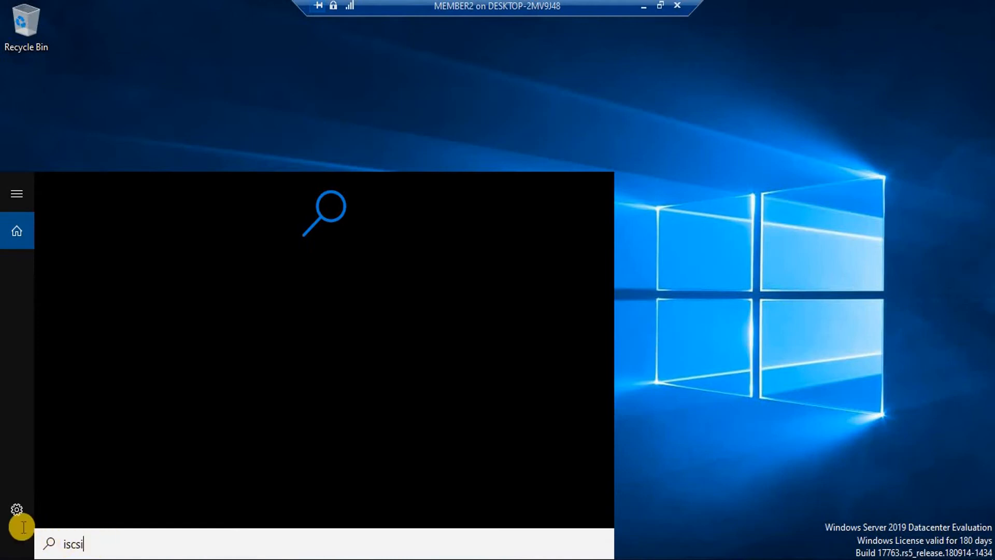
Close the search panel, refresh the desktop, and search 'iscsi' again
{"action": "left_click", "coordinate": [671, 166]}
{"action": "right_click", "coordinate": [671, 166]}
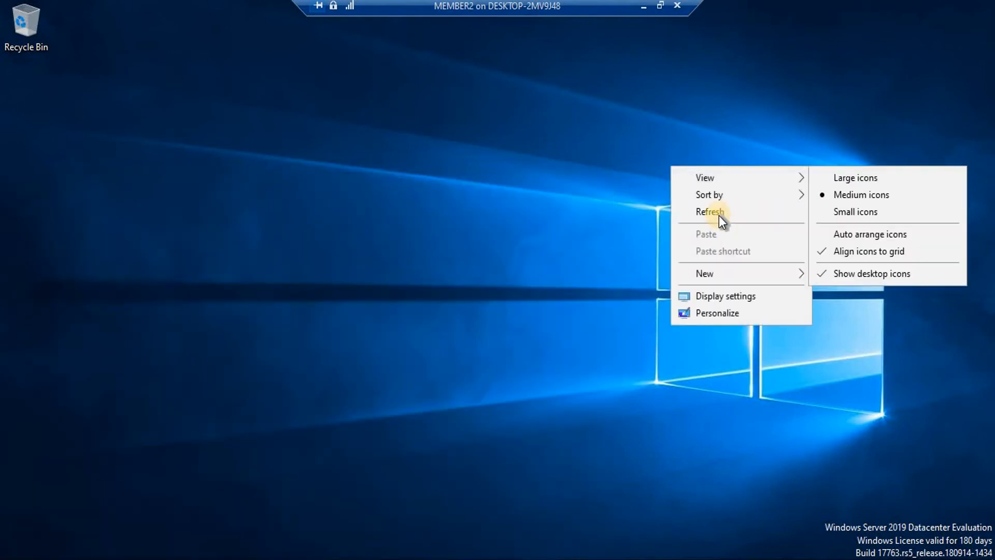
{"action": "left_click", "coordinate": [719, 215]}
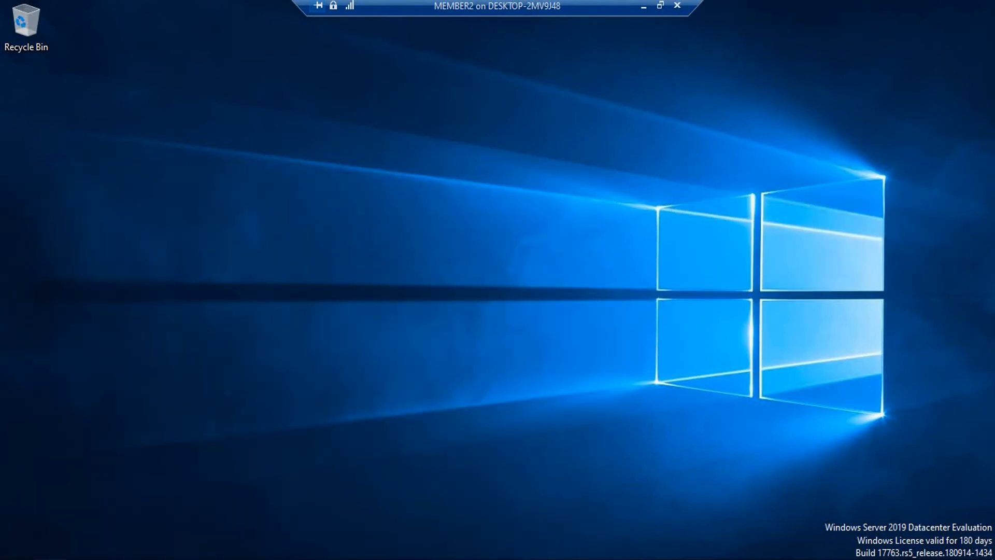
{"action": "left_click", "coordinate": [52, 559]}
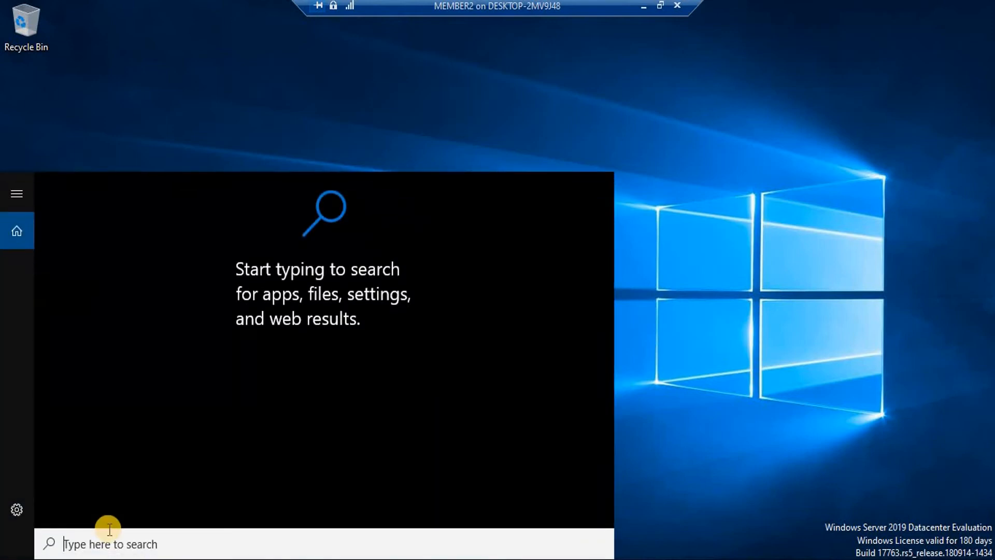
{"action": "type", "text": "iscsi"}
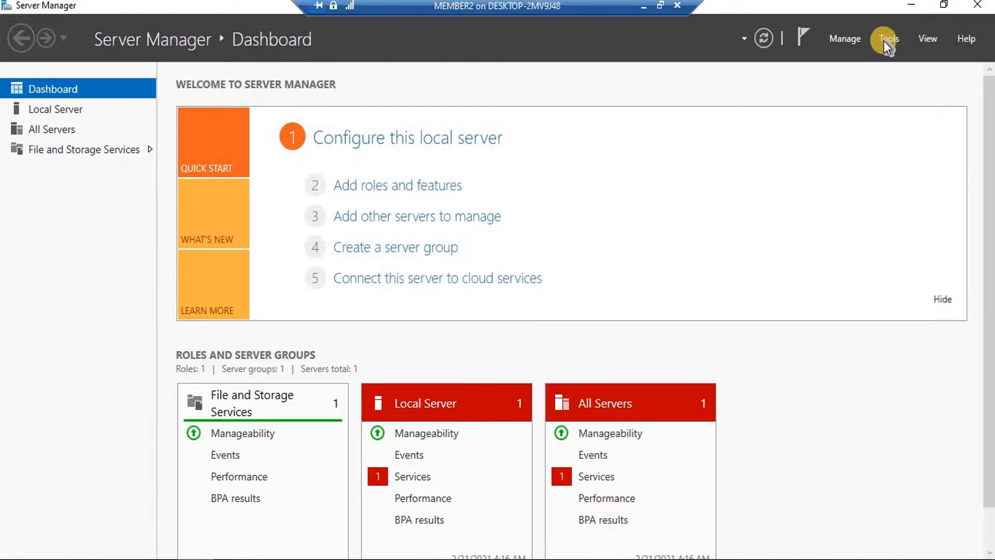
Launch iSCSI Initiator from Server Manager Tools, start its service, and minimize the command prompt
{"action": "left_click", "coordinate": [884, 40]}
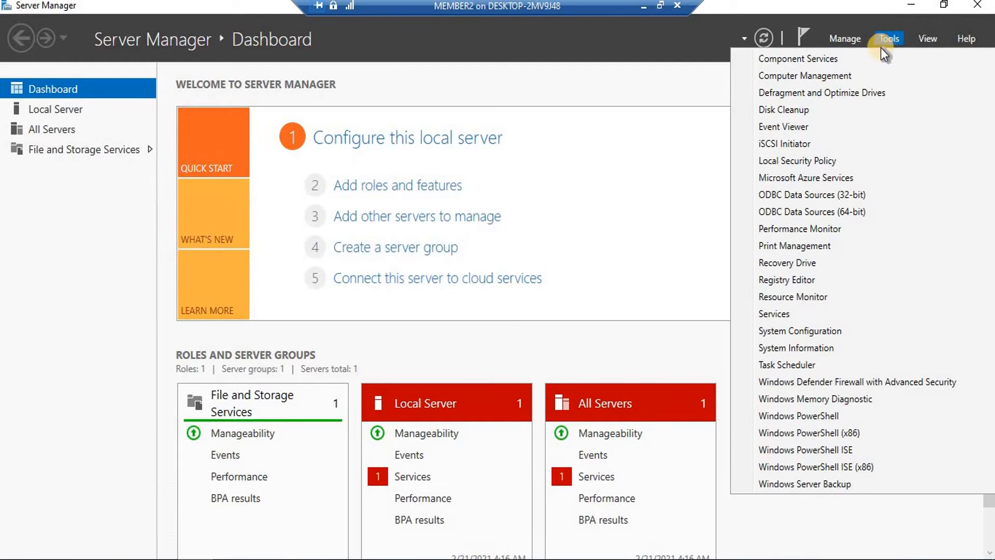
{"action": "left_click", "coordinate": [798, 143]}
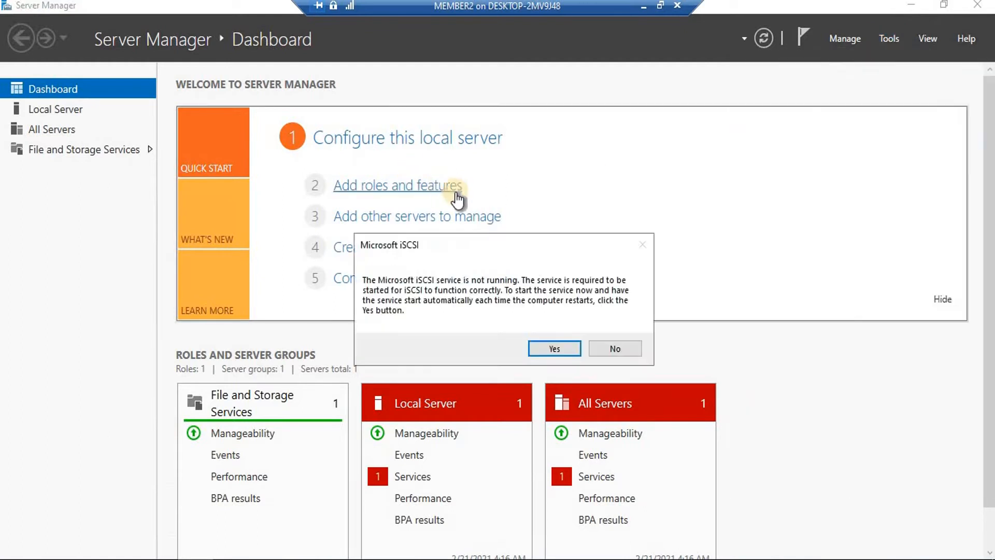
{"action": "left_click", "coordinate": [554, 348]}
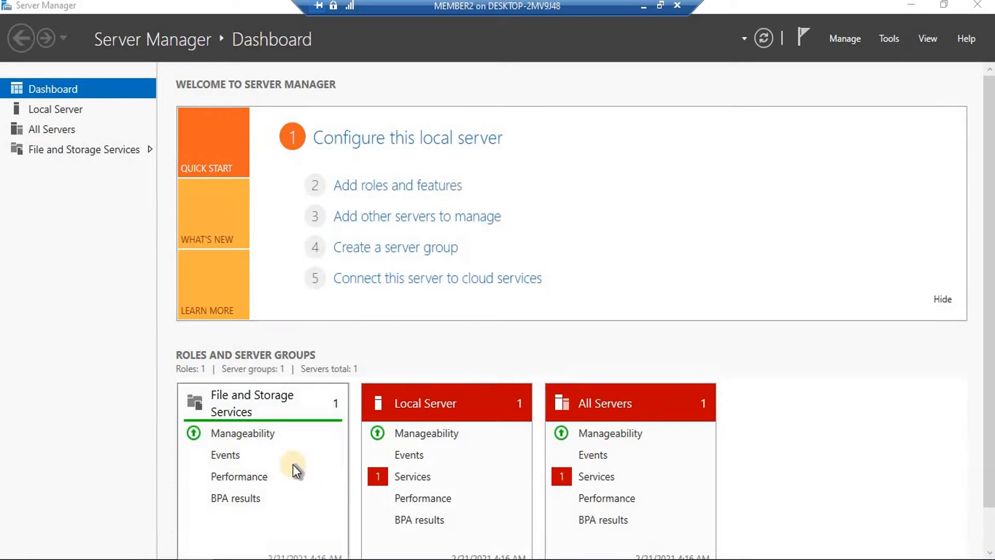
{"action": "mouse_move", "coordinate": [266, 559]}
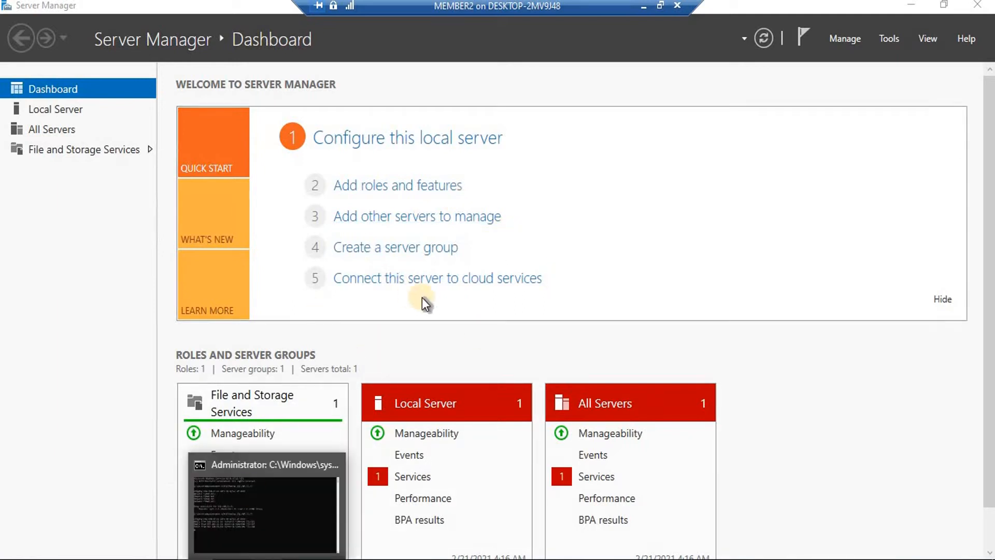
{"action": "left_click", "coordinate": [298, 537]}
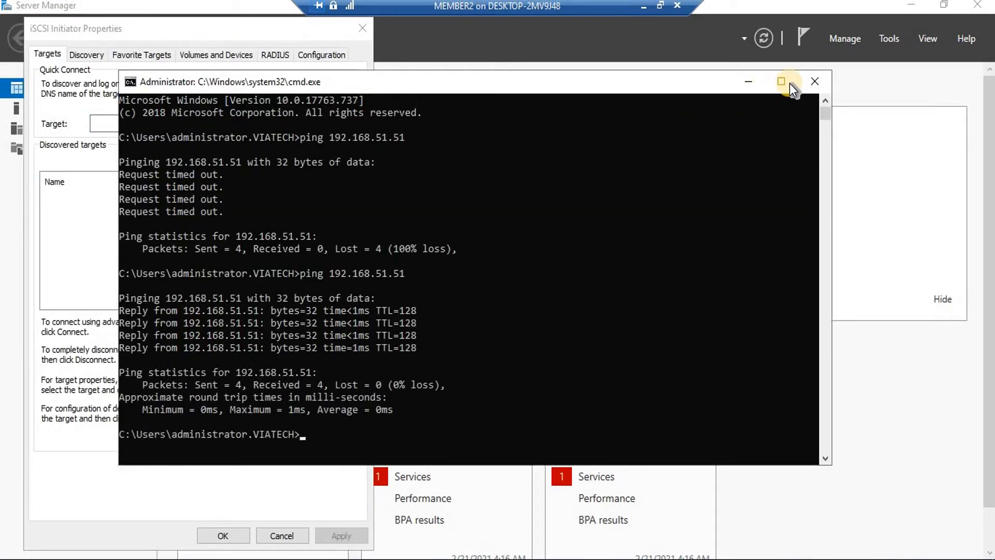
{"action": "left_click", "coordinate": [815, 82]}
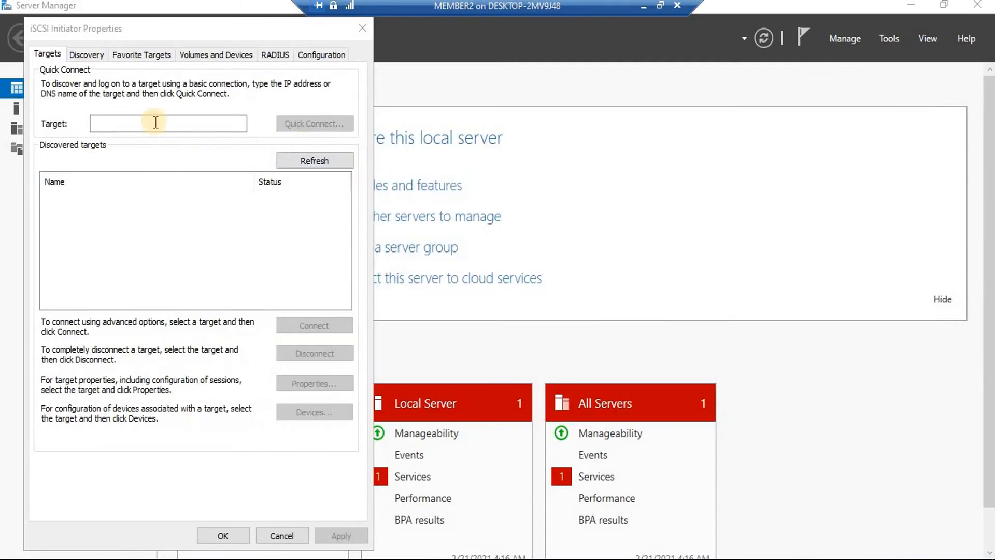
Quick Connect to target 192.168.50.50 and auto-configure its disks under Volumes and Devices
{"action": "left_click", "coordinate": [103, 122]}
{"action": "type", "text": "192.168"}
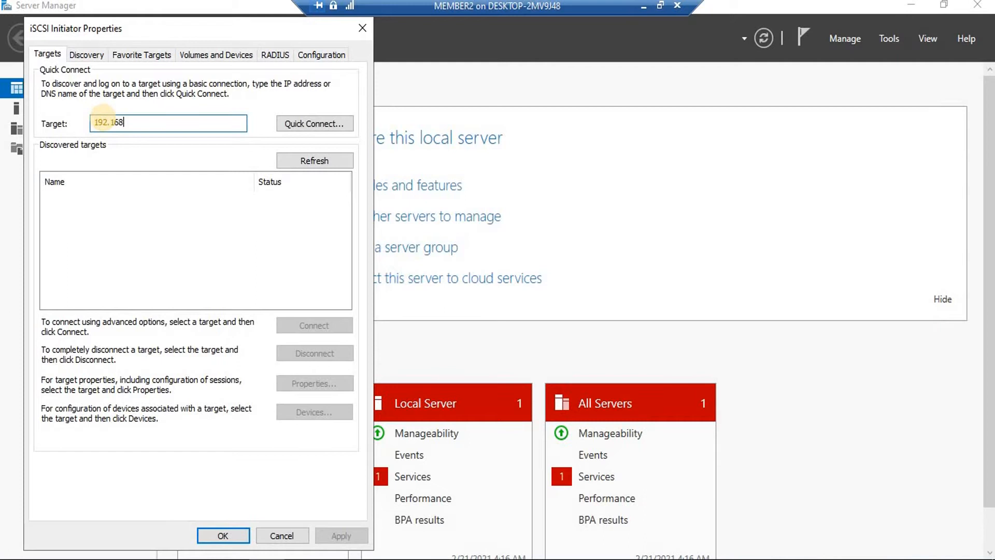
{"action": "type", "text": ".50.50"}
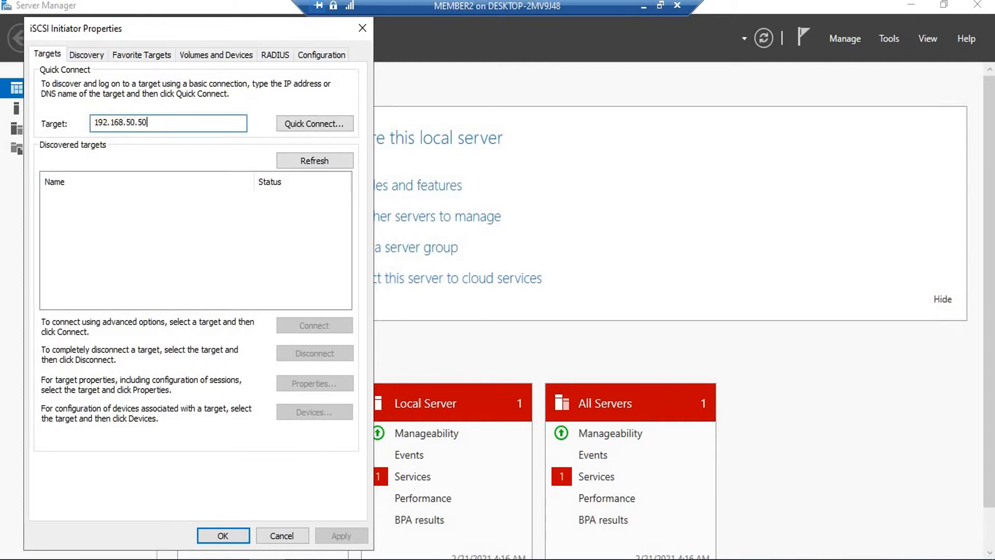
{"action": "left_click", "coordinate": [311, 123]}
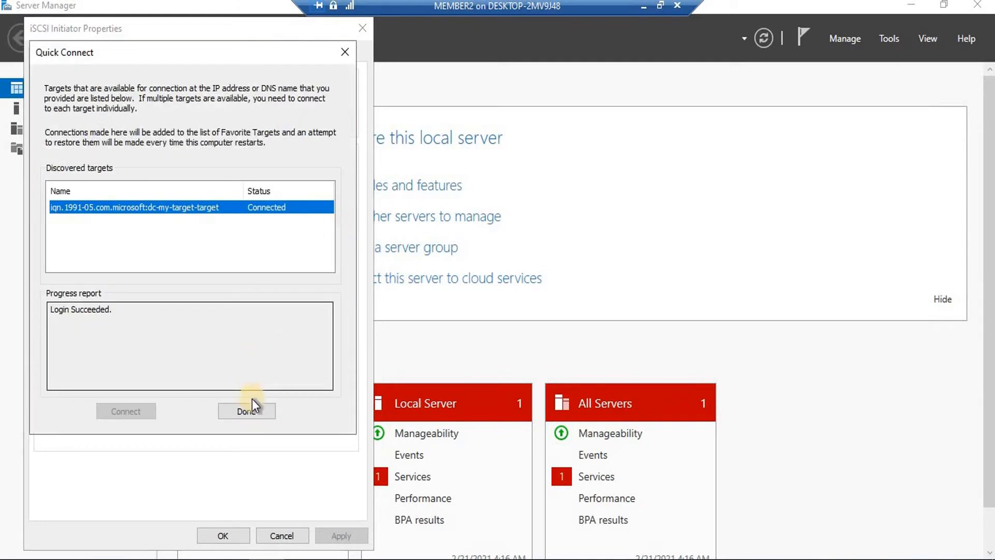
{"action": "left_click", "coordinate": [252, 405]}
{"action": "left_click", "coordinate": [211, 52]}
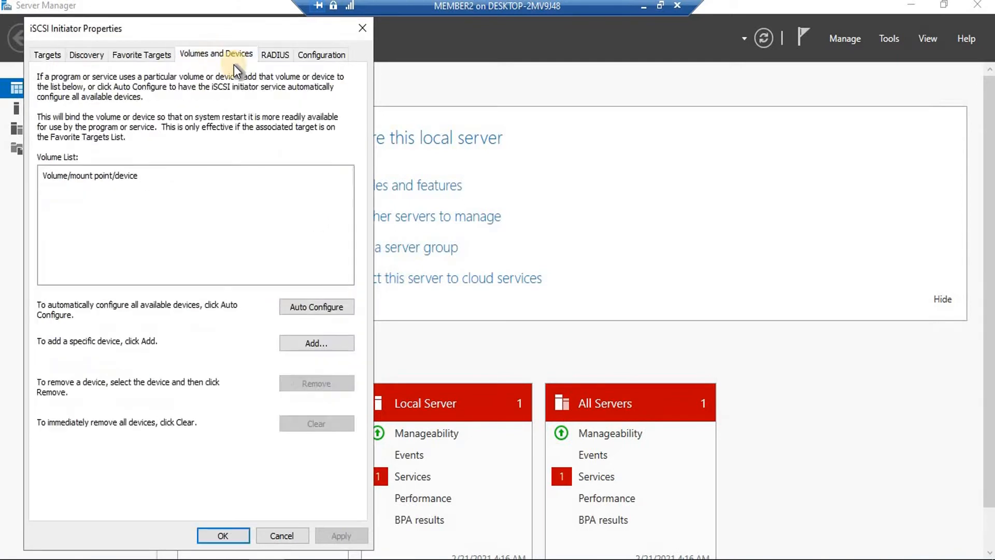
{"action": "left_click", "coordinate": [329, 309]}
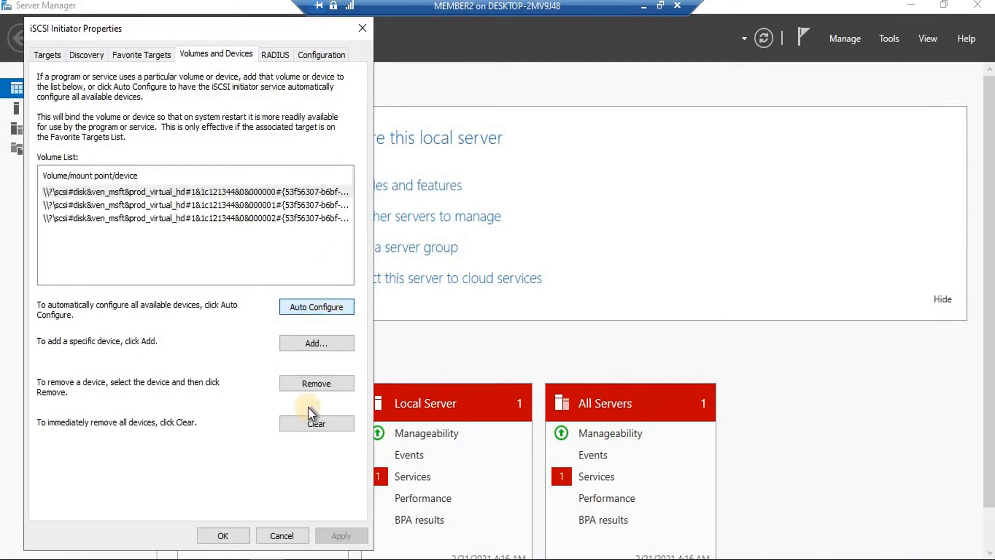
{"action": "left_click", "coordinate": [220, 537]}
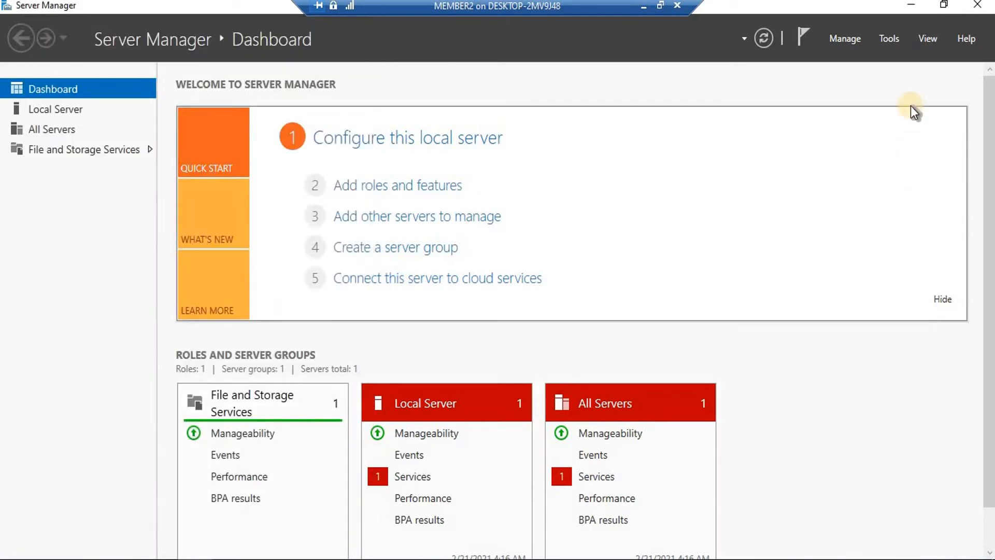
Open This PC in File Explorer and launch Disk Management (diskmgmt.msc) maximized
{"action": "left_click", "coordinate": [911, 6]}
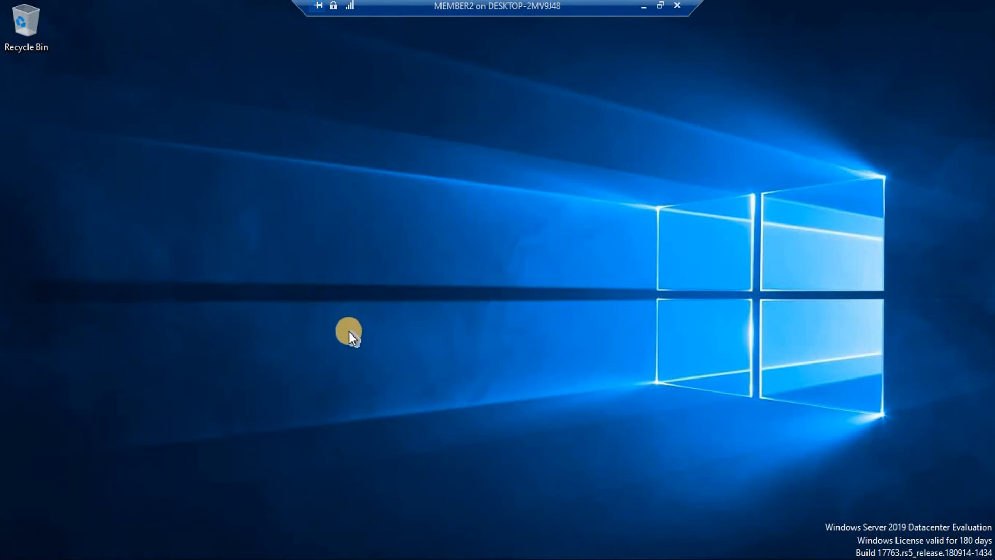
{"action": "key", "text": "super+e"}
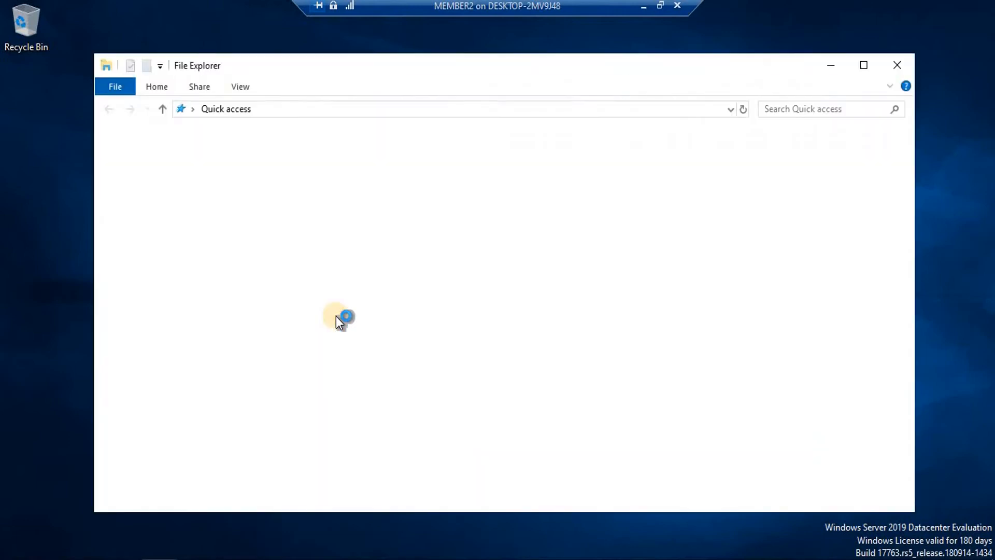
{"action": "left_click", "coordinate": [150, 269]}
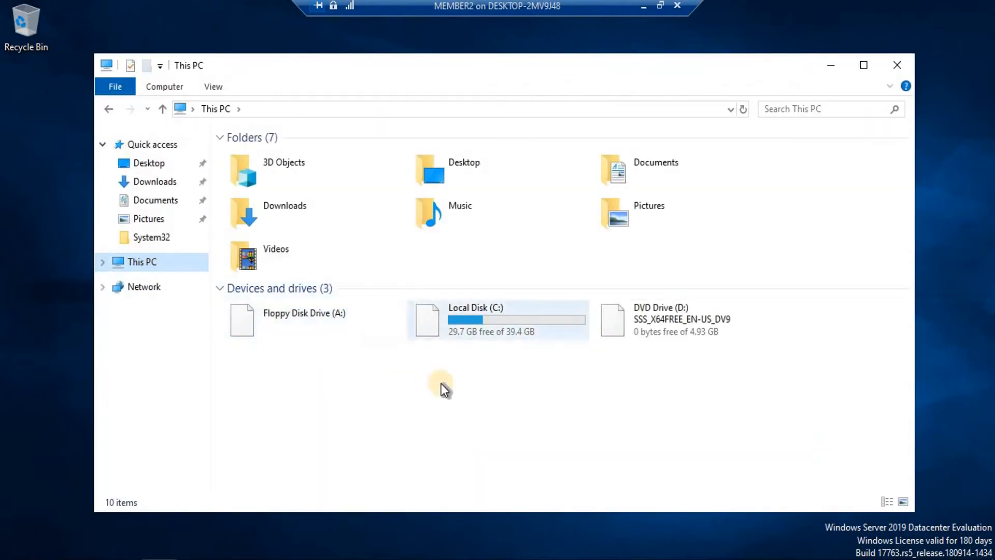
{"action": "key", "text": "super+r"}
{"action": "type", "text": "diskmgmt.msc"}
{"action": "key", "text": "Return"}
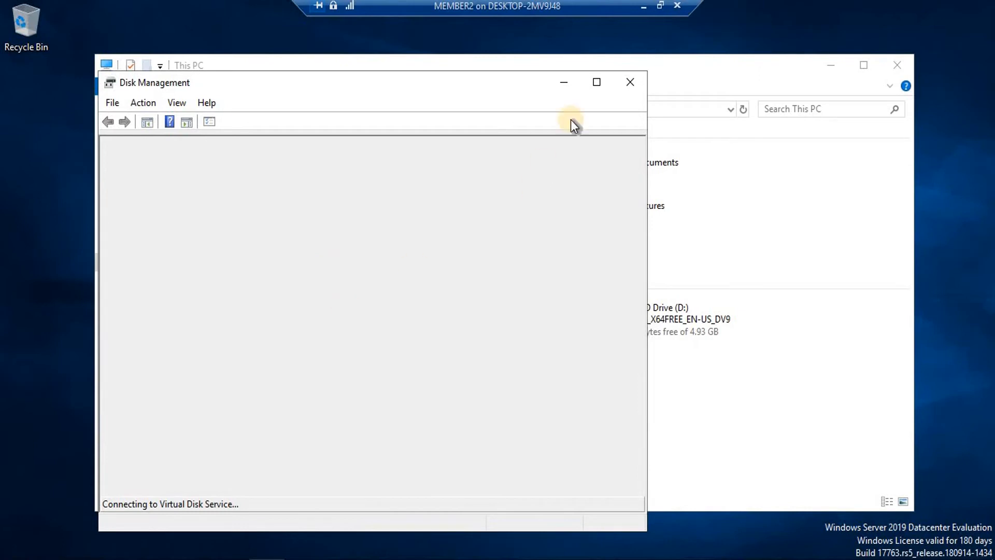
{"action": "left_click", "coordinate": [596, 83]}
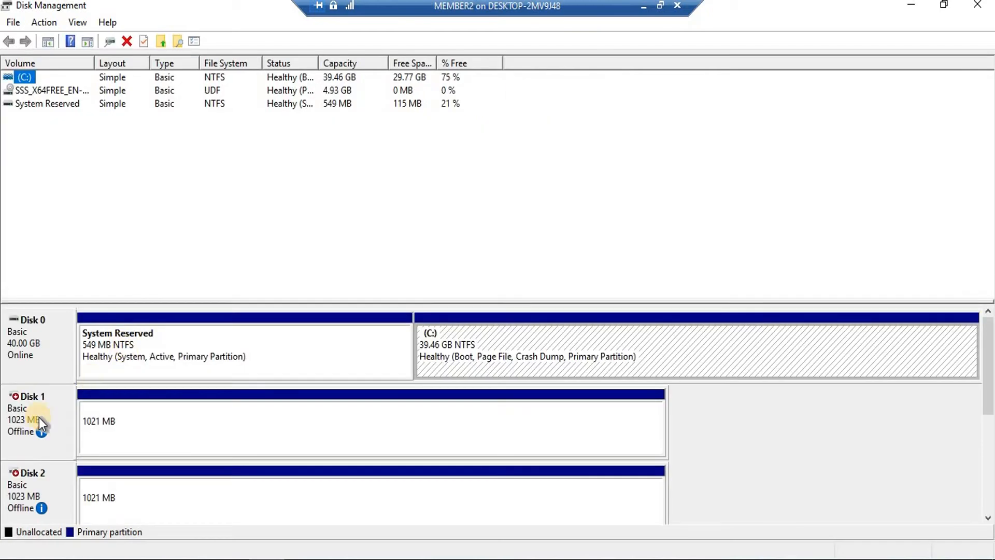
Bring Disks 1, 2 and 3 online, then close Disk Management
{"action": "right_click", "coordinate": [40, 418]}
{"action": "left_click", "coordinate": [76, 428]}
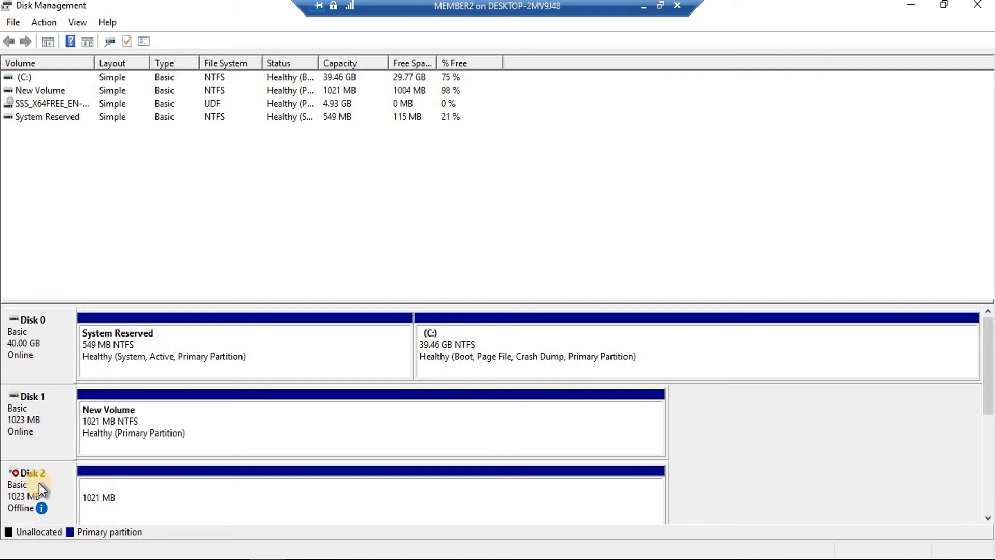
{"action": "right_click", "coordinate": [39, 483]}
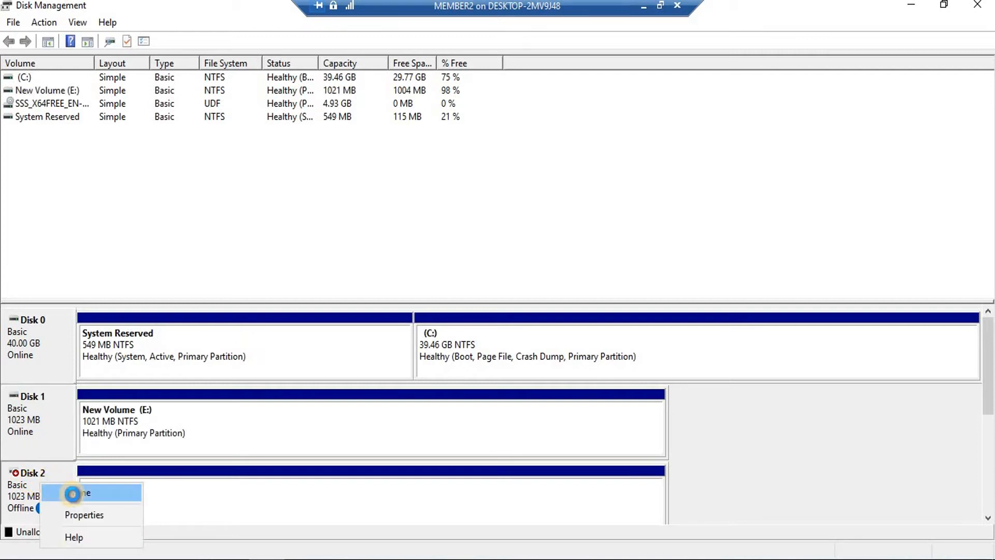
{"action": "left_click", "coordinate": [71, 491]}
{"action": "left_click_drag", "start_coordinate": [989, 355], "coordinate": [974, 491]}
{"action": "right_click", "coordinate": [57, 341]}
{"action": "left_click", "coordinate": [104, 356]}
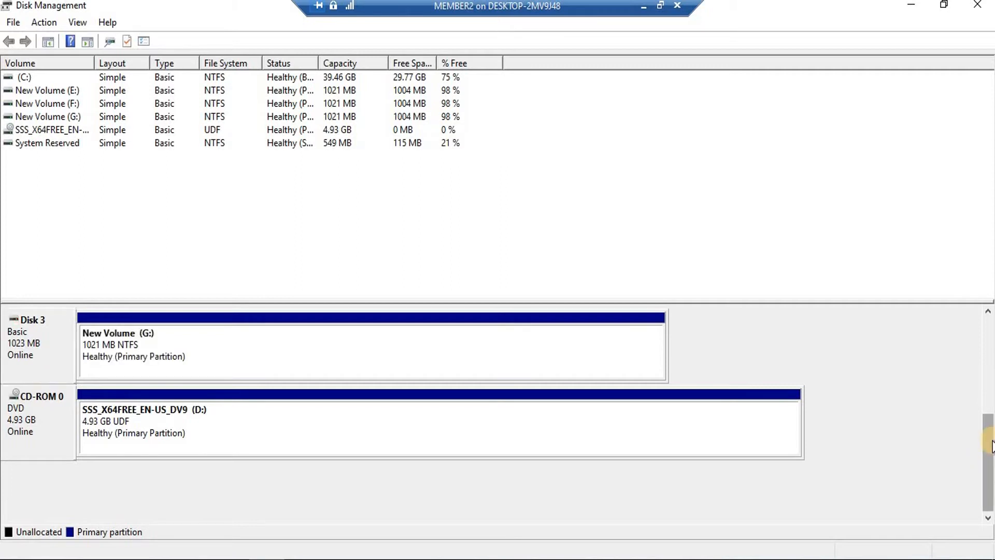
{"action": "left_click_drag", "start_coordinate": [991, 441], "coordinate": [991, 404]}
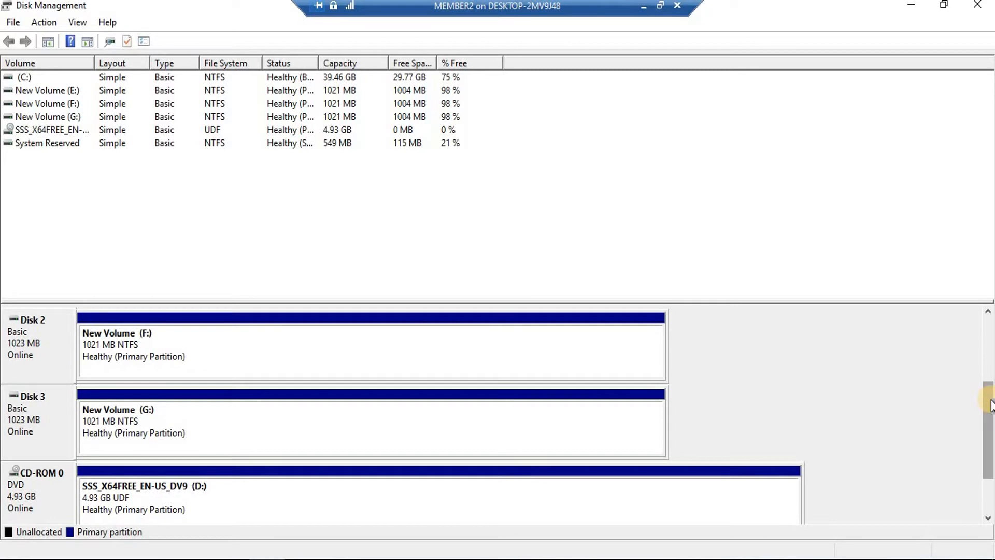
{"action": "left_click", "coordinate": [985, 14]}
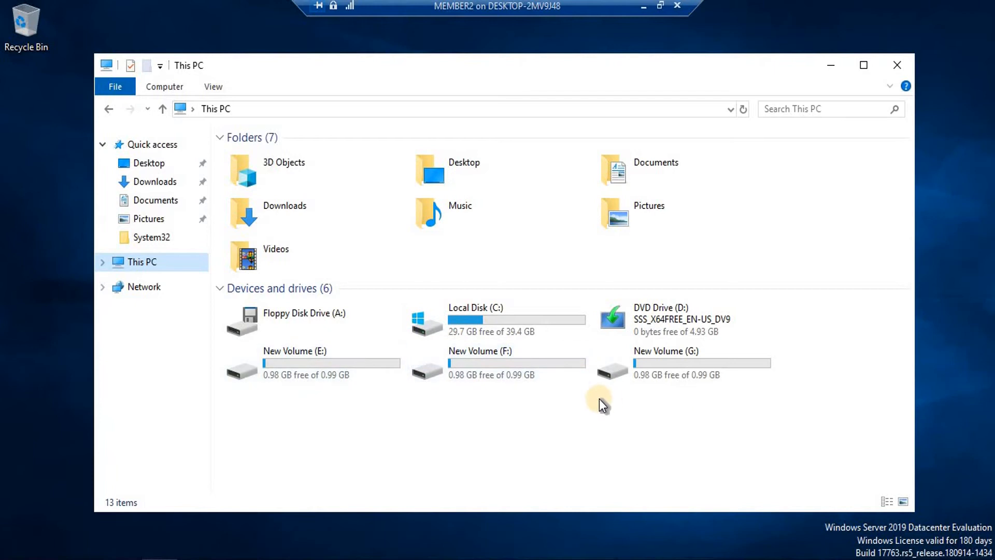
Minimize the MEMBER2 remote session to return to the network diagram
{"action": "left_click", "coordinate": [645, 5]}
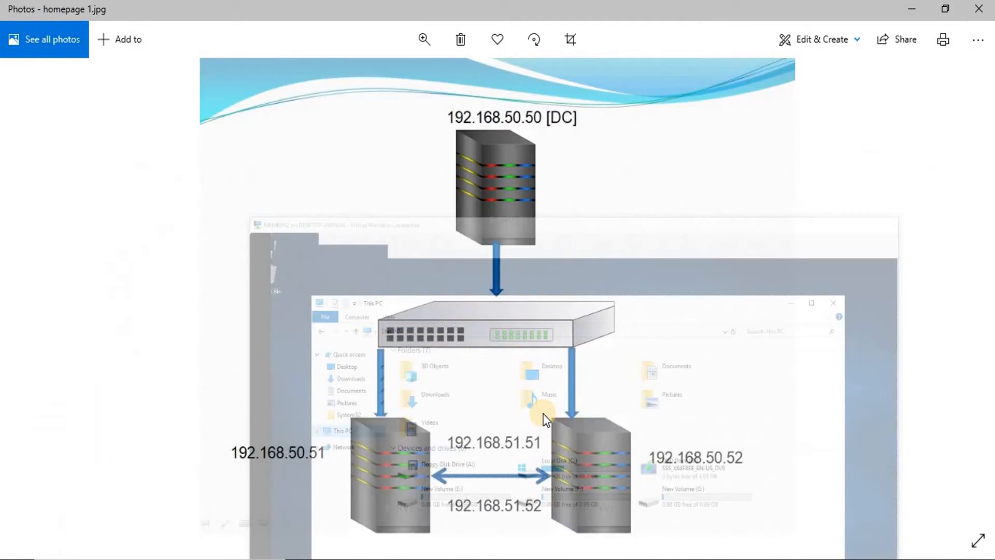
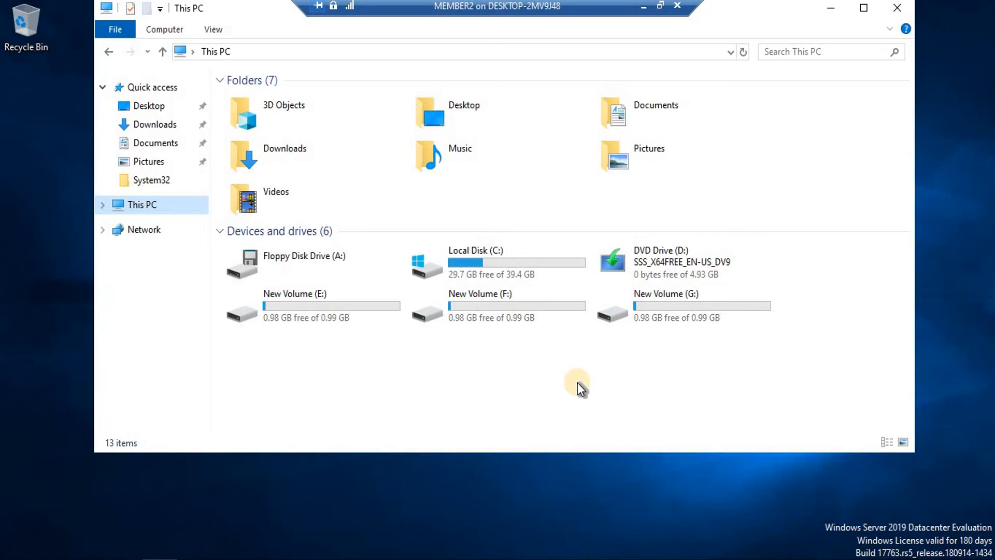
Minimize the MEMBER2 session, bring MEMBER1 to the front and close its This PC window
{"action": "left_click", "coordinate": [643, 9]}
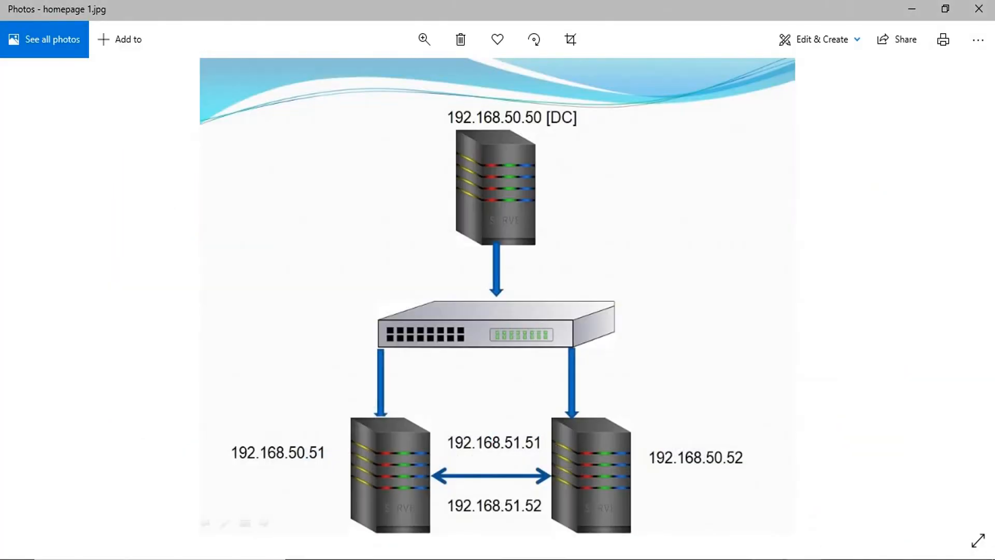
{"action": "mouse_move", "coordinate": [768, 557]}
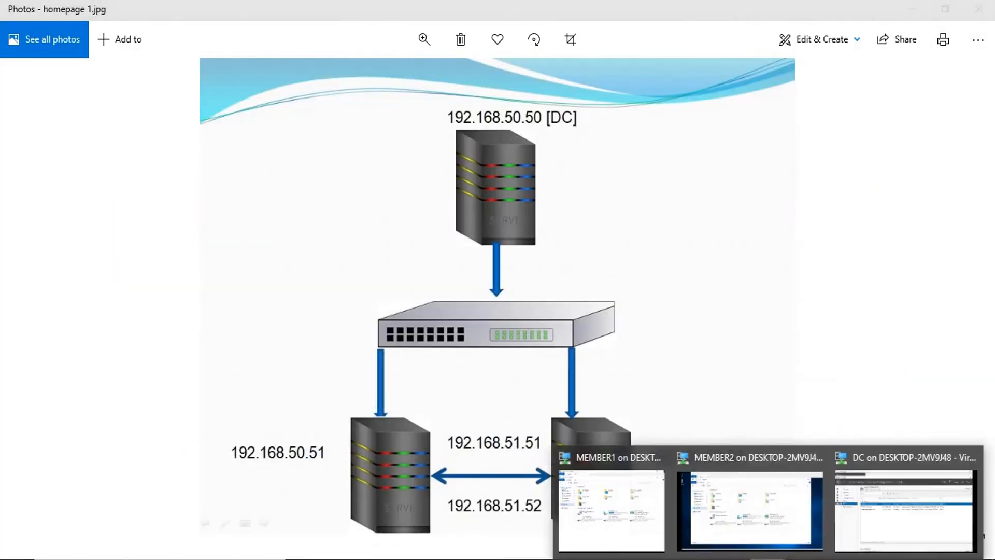
{"action": "left_click", "coordinate": [637, 505]}
{"action": "left_click", "coordinate": [852, 4]}
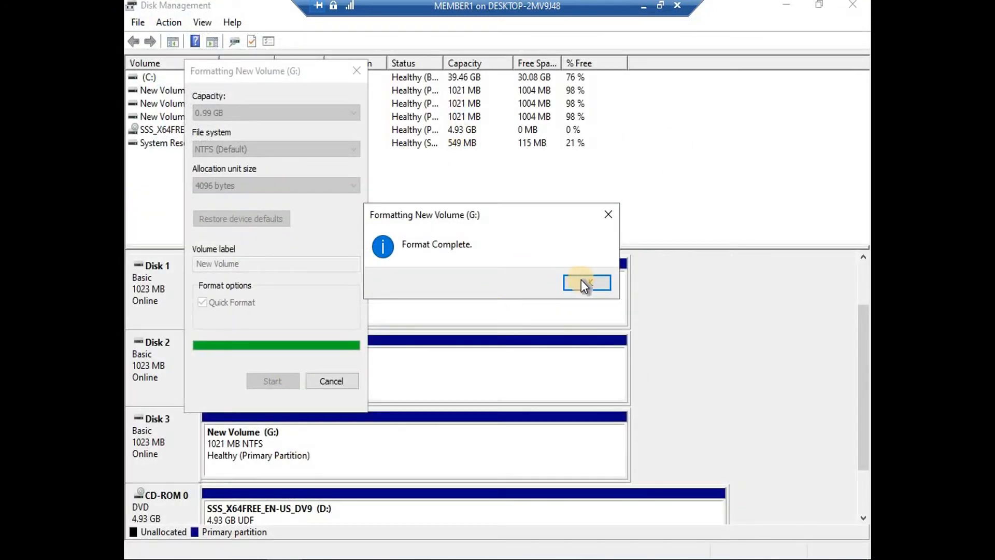
Acknowledge the completed formats of G:, F: and E: and close the Format New Volume dialogs
{"action": "left_click", "coordinate": [585, 284]}
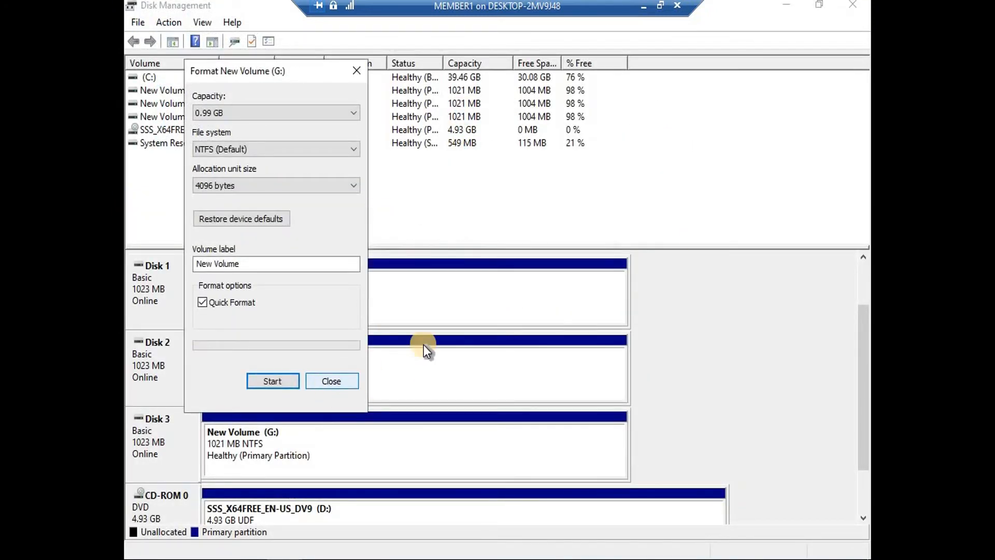
{"action": "left_click", "coordinate": [330, 382]}
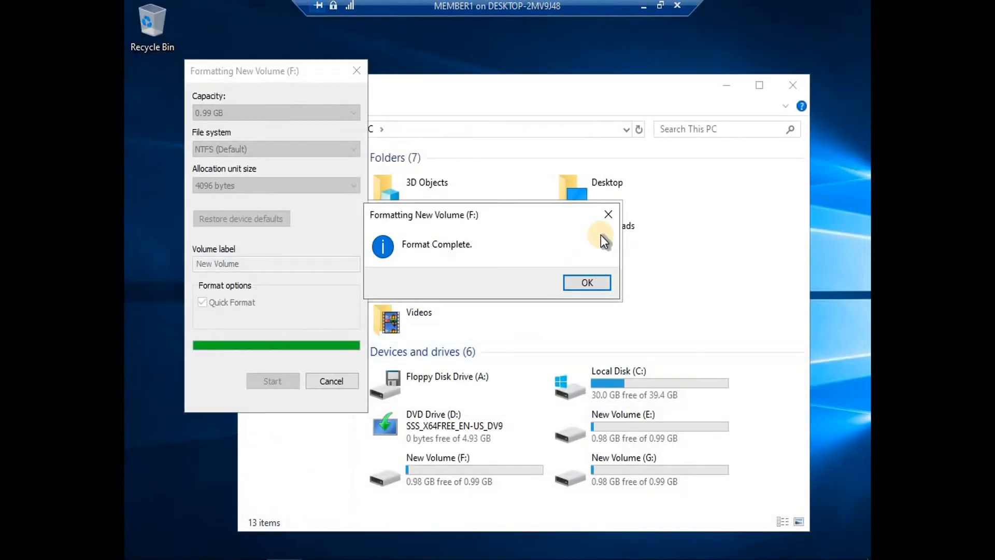
{"action": "left_click", "coordinate": [592, 287]}
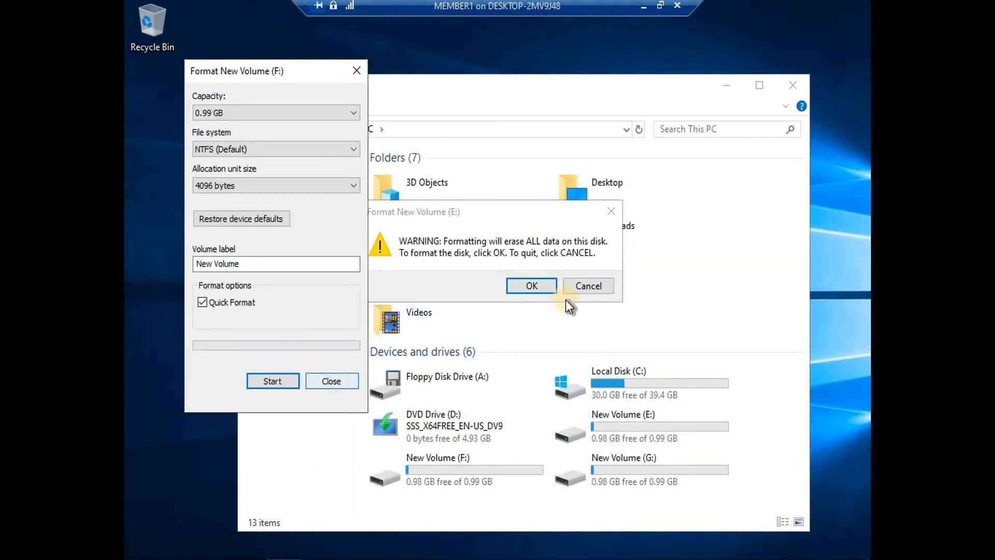
{"action": "left_click", "coordinate": [535, 284]}
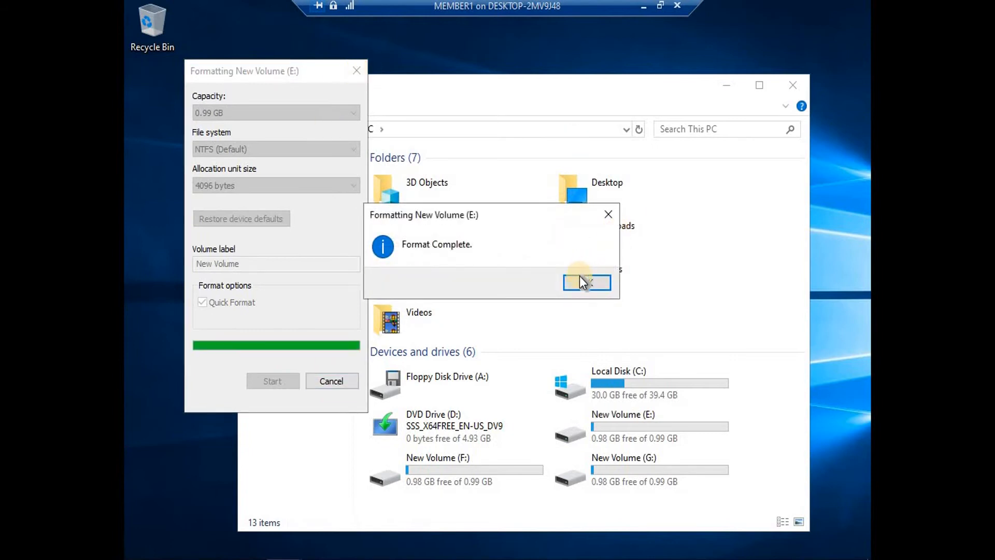
{"action": "left_click", "coordinate": [582, 281]}
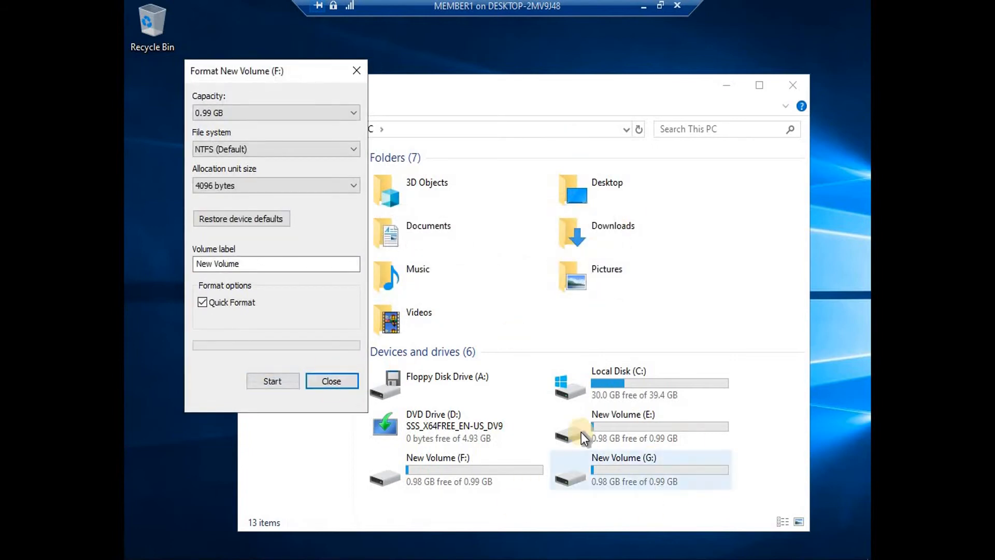
{"action": "left_click", "coordinate": [356, 71]}
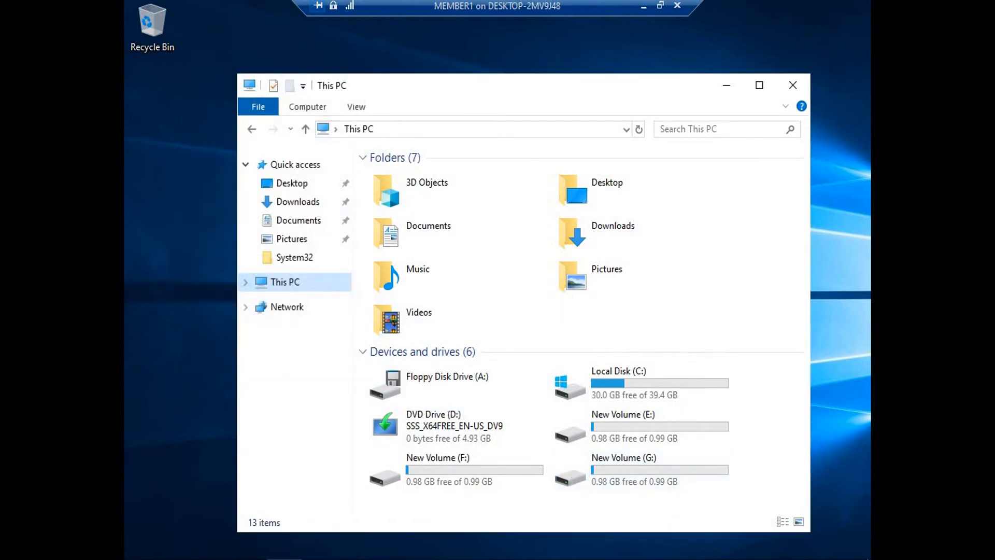
{"action": "key", "text": "super"}
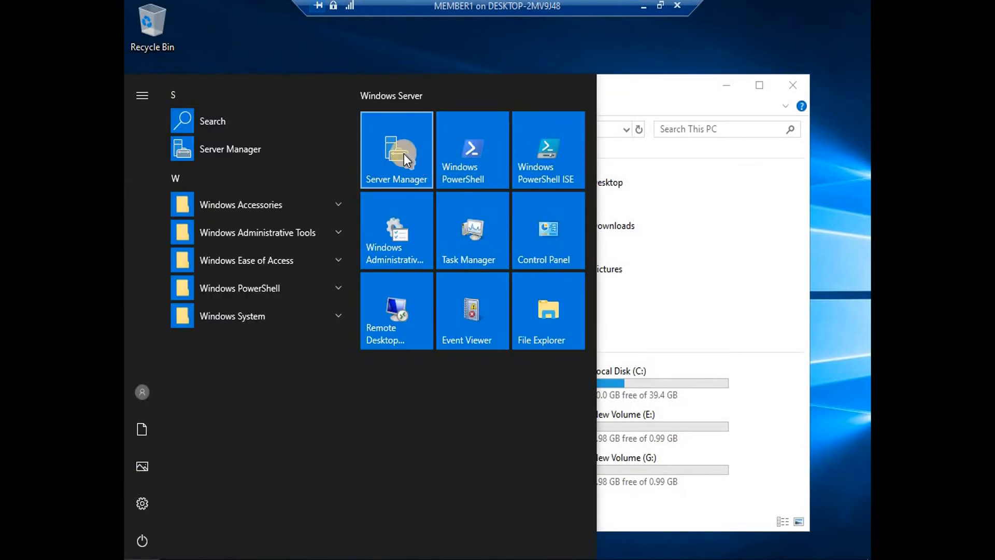
Launch Server Manager on MEMBER1, then switch to MEMBER2 and open its Server Manager
{"action": "left_click", "coordinate": [403, 153]}
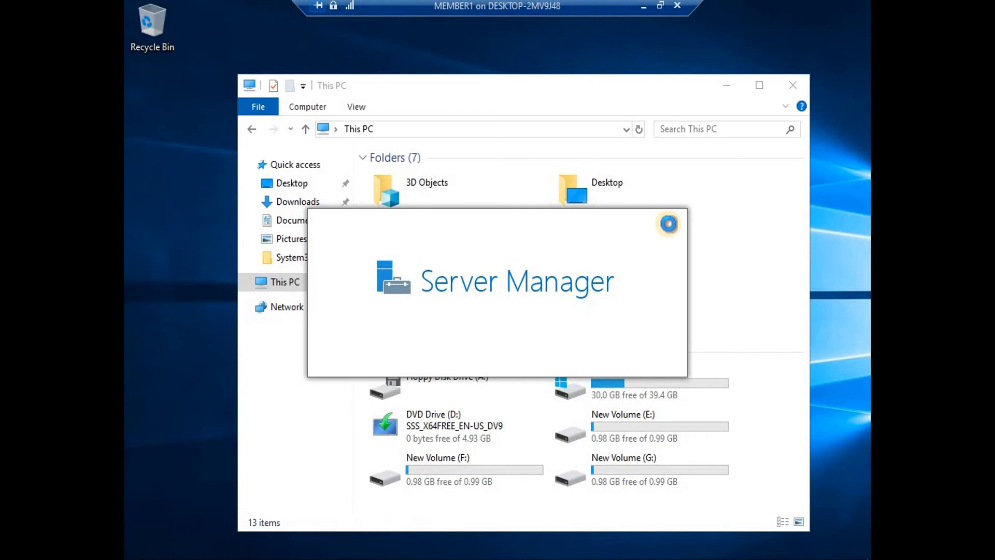
{"action": "left_click", "coordinate": [641, 5]}
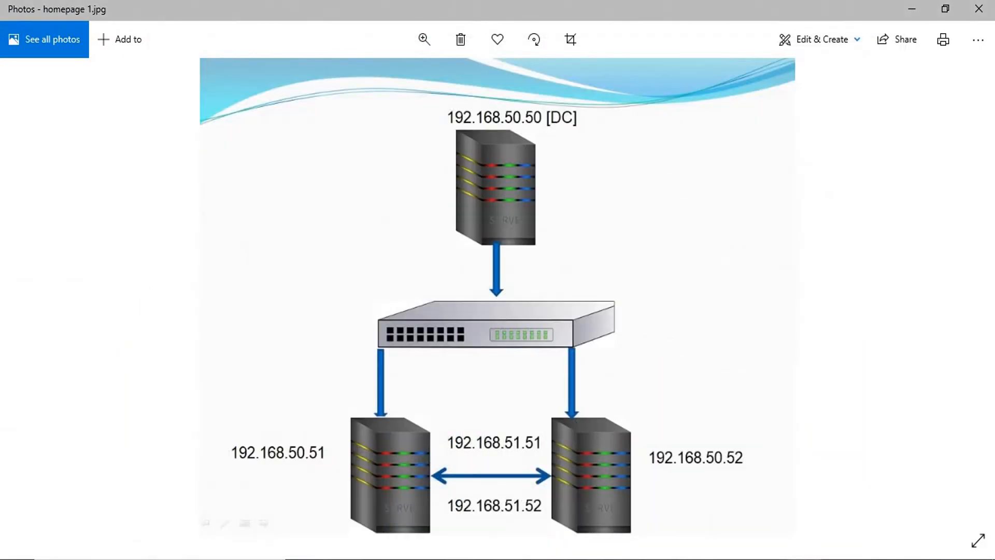
{"action": "mouse_move", "coordinate": [740, 553]}
{"action": "left_click", "coordinate": [733, 494]}
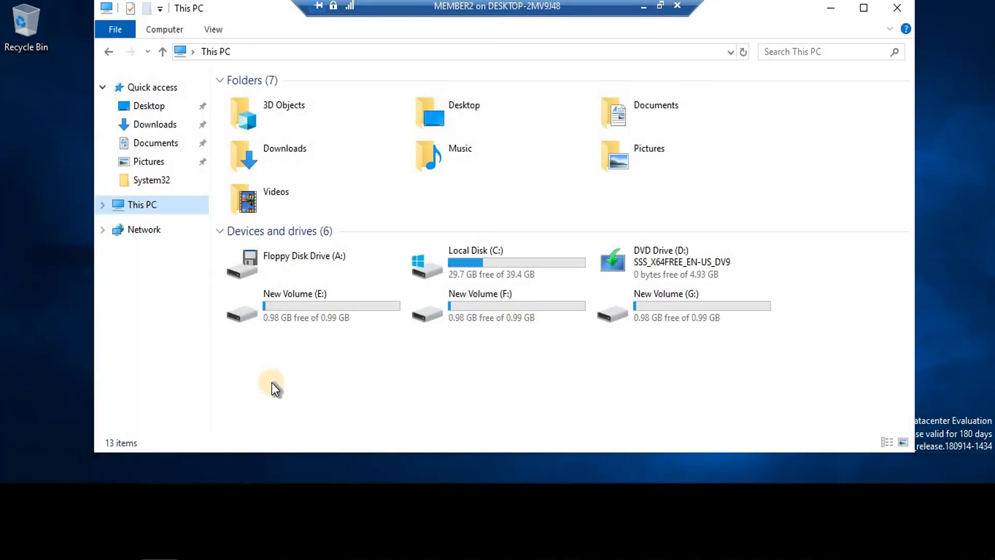
{"action": "left_click", "coordinate": [197, 559]}
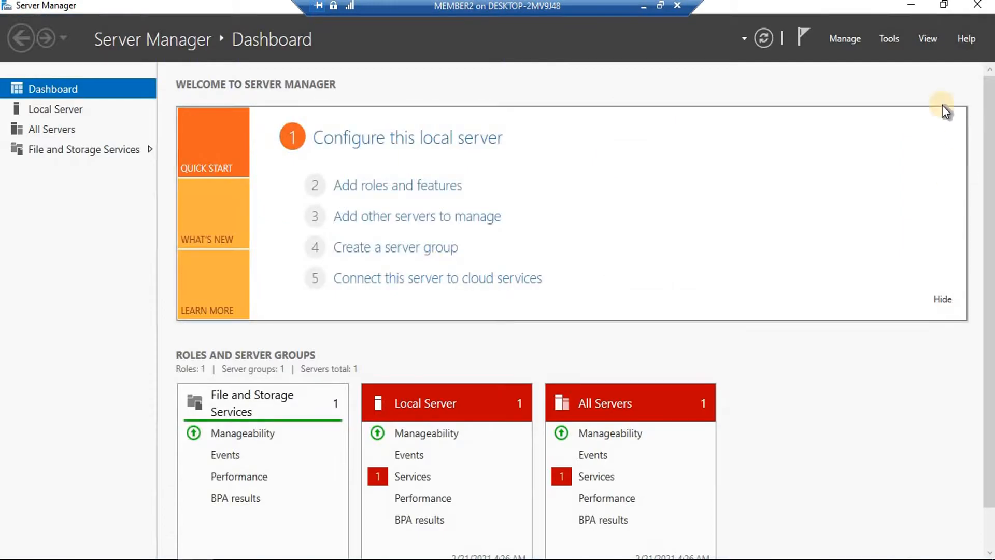
Start the Add Roles and Features Wizard on MEMBER2
{"action": "left_click", "coordinate": [847, 40]}
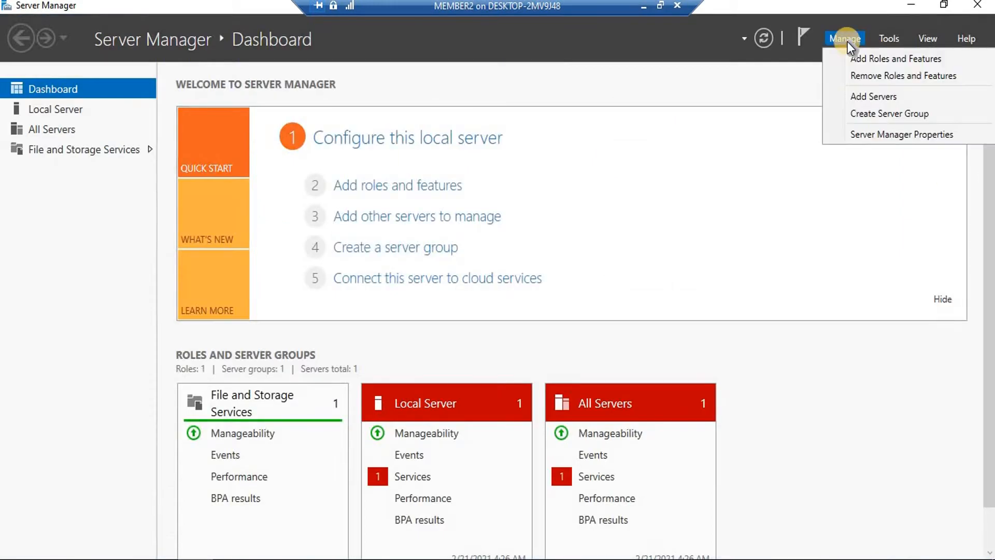
{"action": "left_click", "coordinate": [869, 62]}
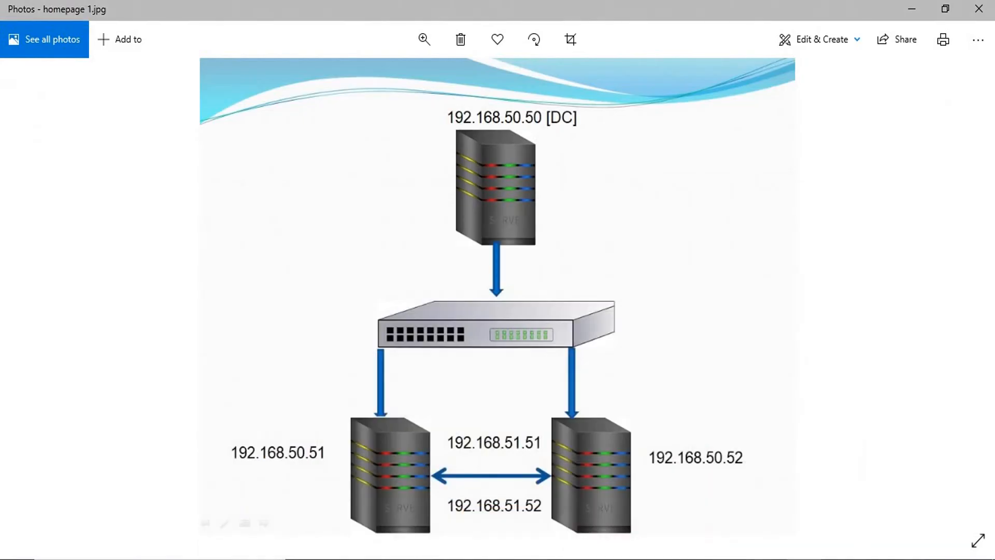
{"action": "left_click", "coordinate": [620, 500]}
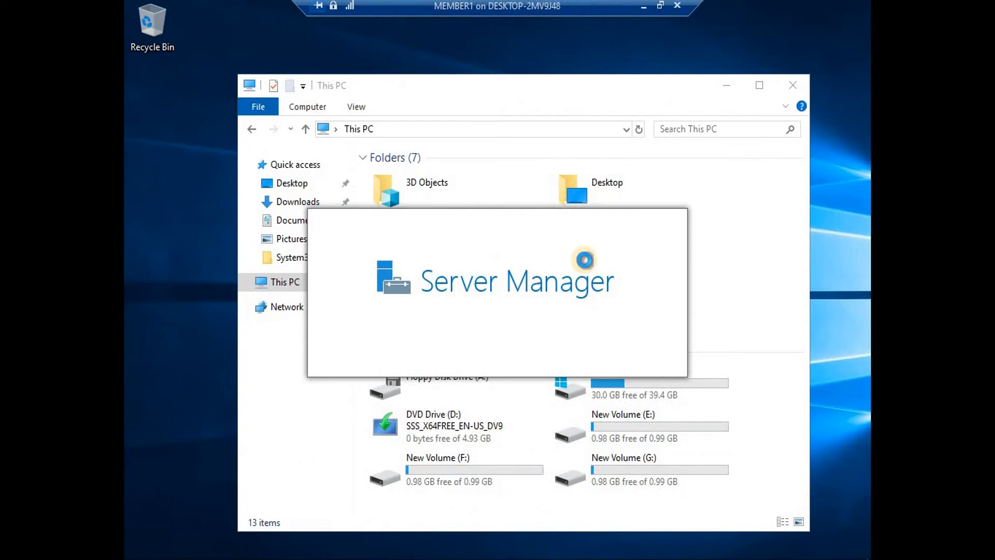
{"action": "left_click", "coordinate": [638, 18]}
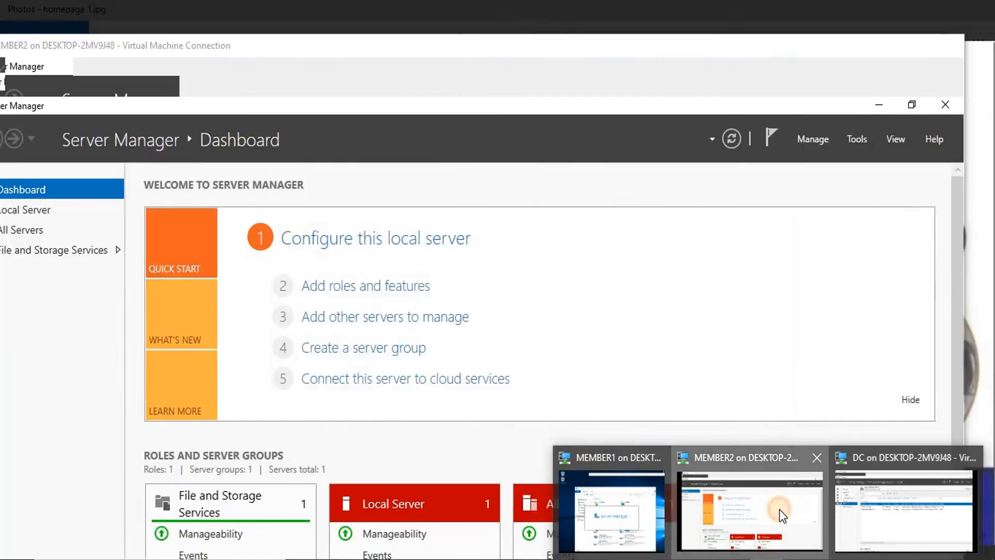
{"action": "left_click", "coordinate": [779, 509]}
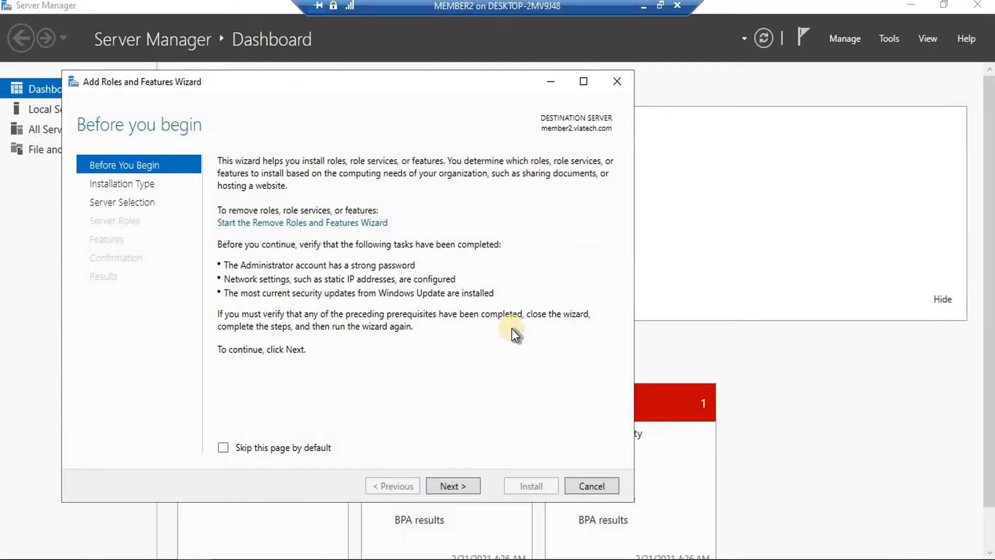
Install the Failover Clustering feature with its management tools on member2
{"action": "left_click", "coordinate": [458, 489]}
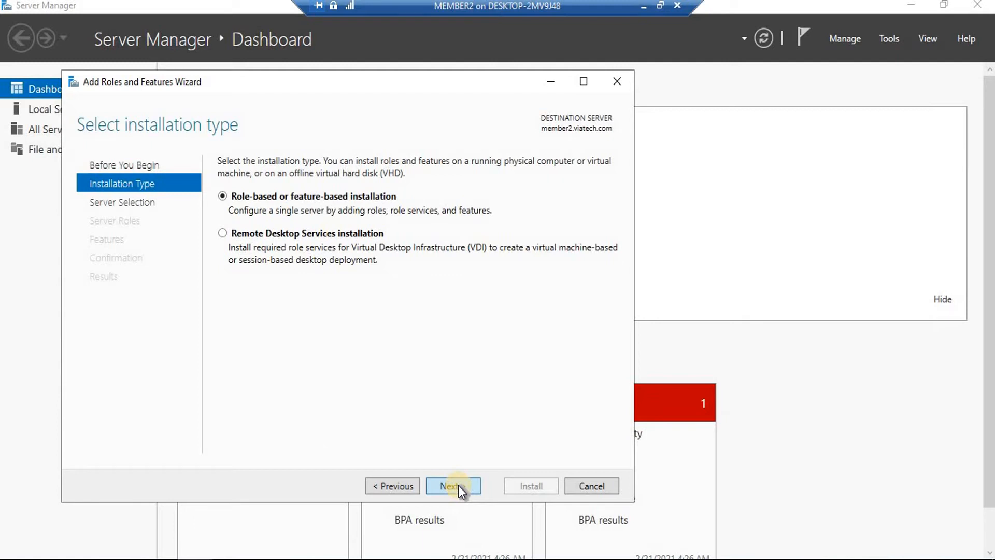
{"action": "left_click", "coordinate": [459, 489]}
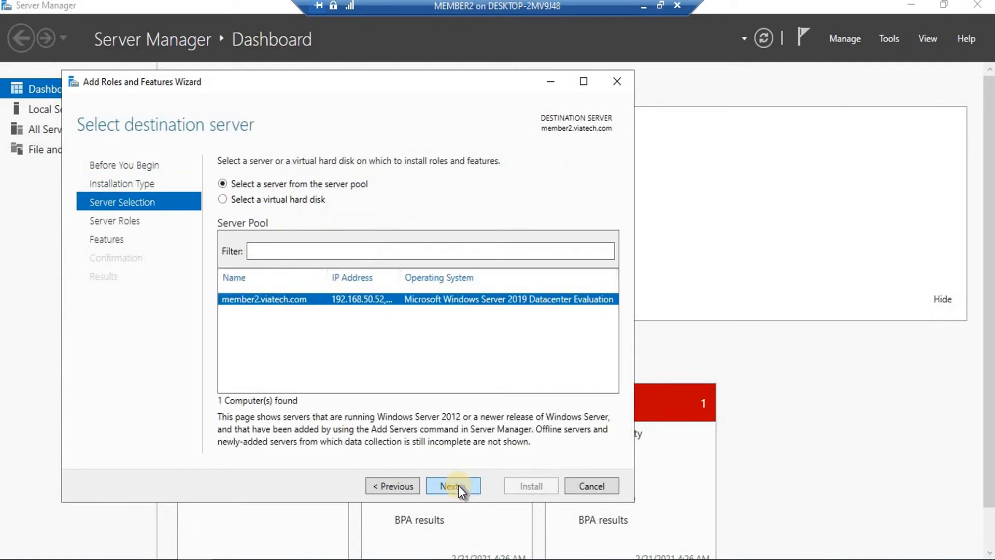
{"action": "left_click", "coordinate": [463, 487]}
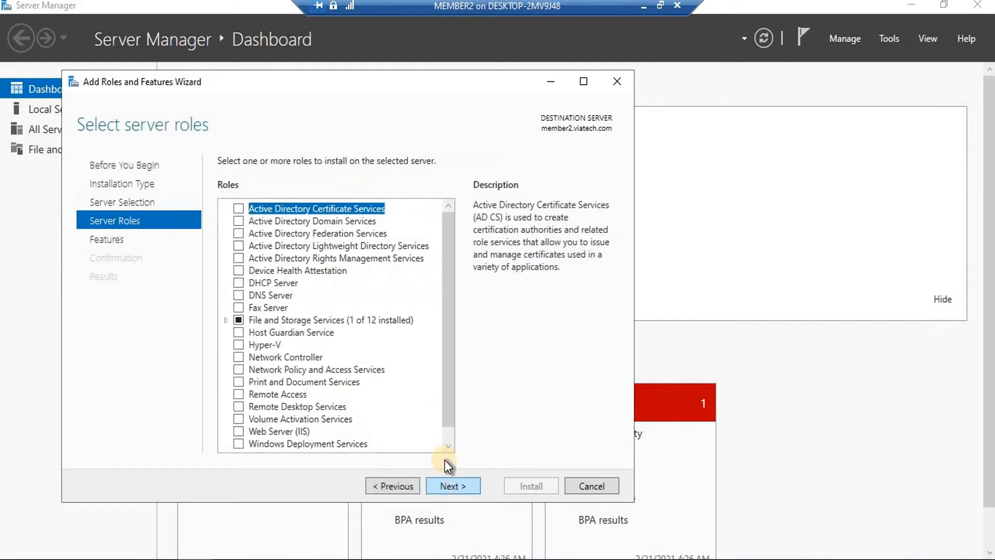
{"action": "left_click", "coordinate": [446, 486]}
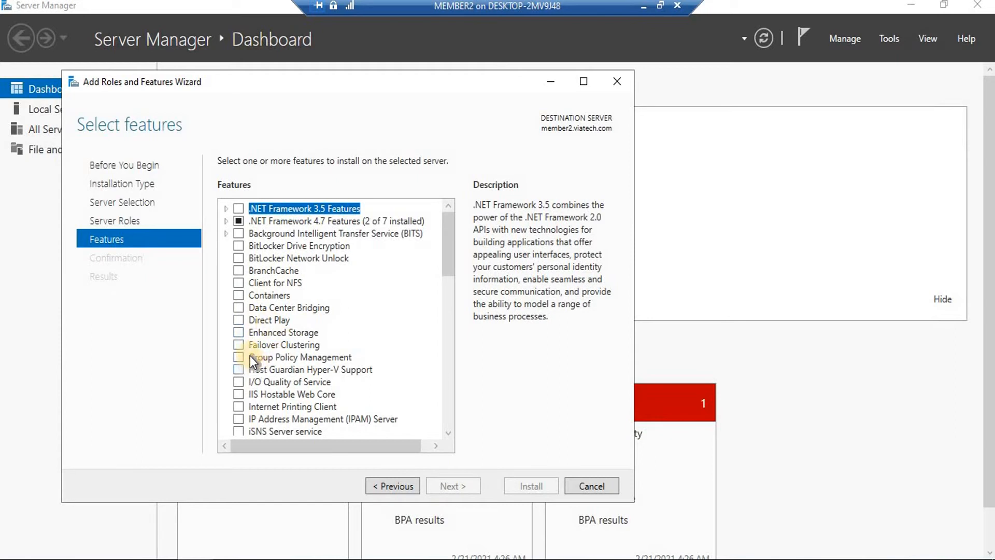
{"action": "left_click", "coordinate": [238, 344]}
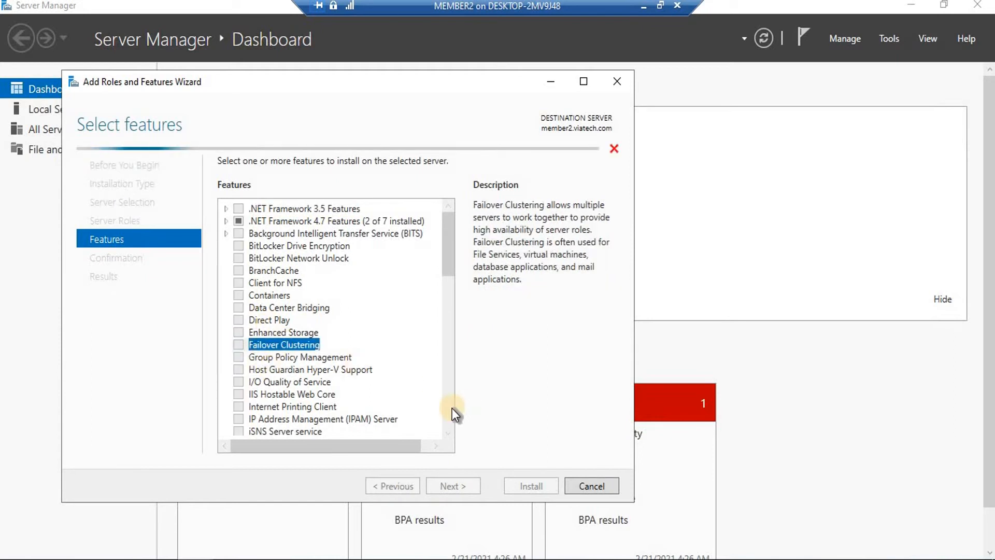
{"action": "left_click", "coordinate": [395, 418]}
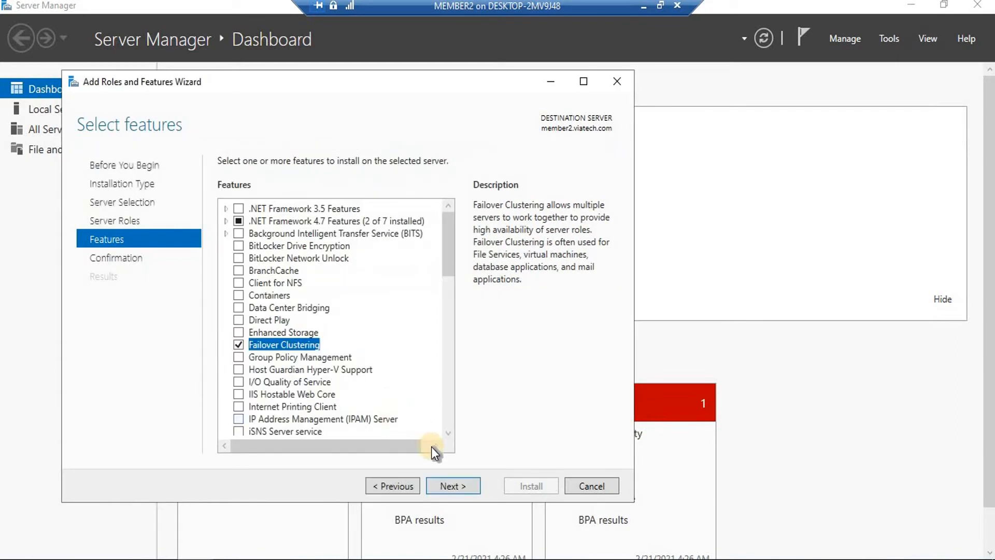
{"action": "left_click", "coordinate": [444, 482]}
{"action": "left_click", "coordinate": [521, 485]}
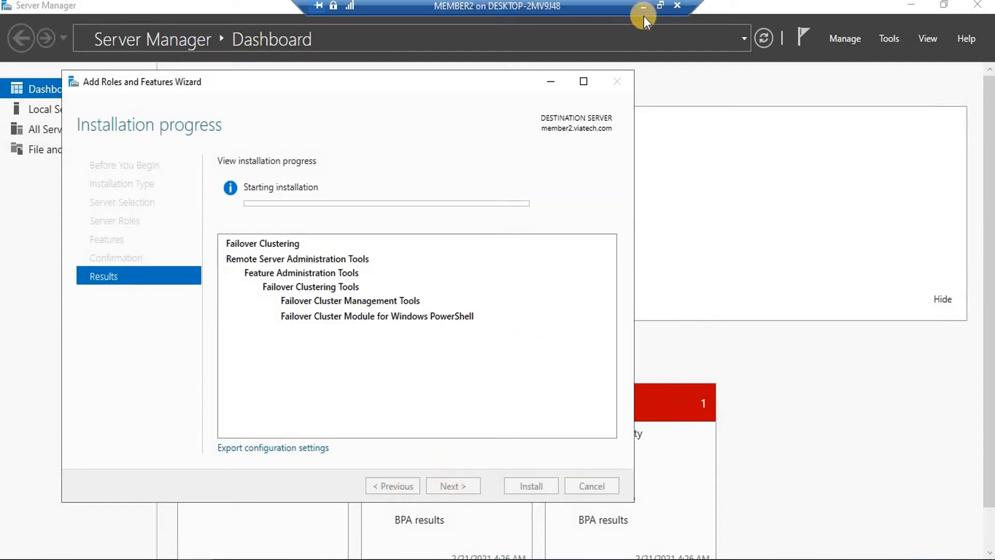
Check member2's installation progress, then switch to the MEMBER1 session
{"action": "left_click", "coordinate": [642, 4]}
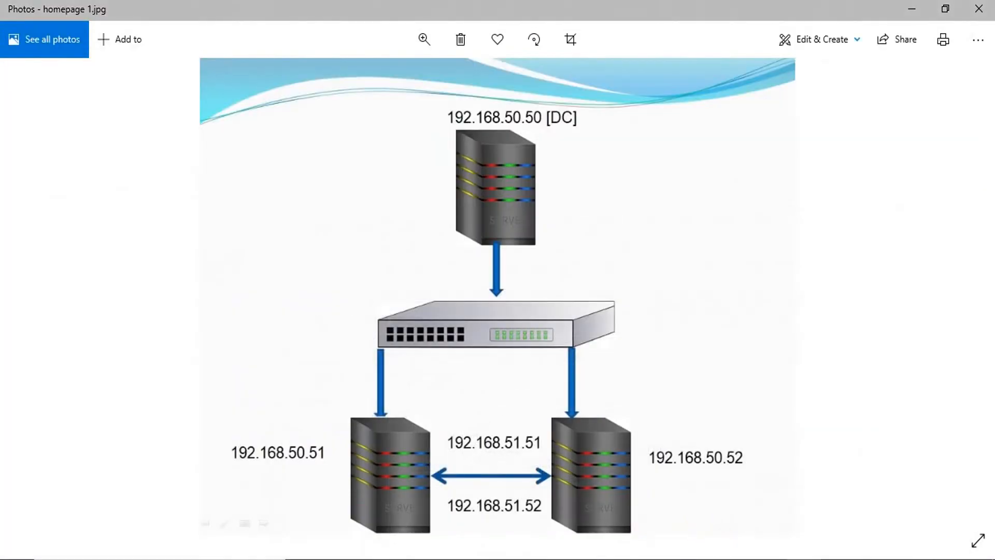
{"action": "mouse_move", "coordinate": [748, 552]}
{"action": "left_click", "coordinate": [755, 507]}
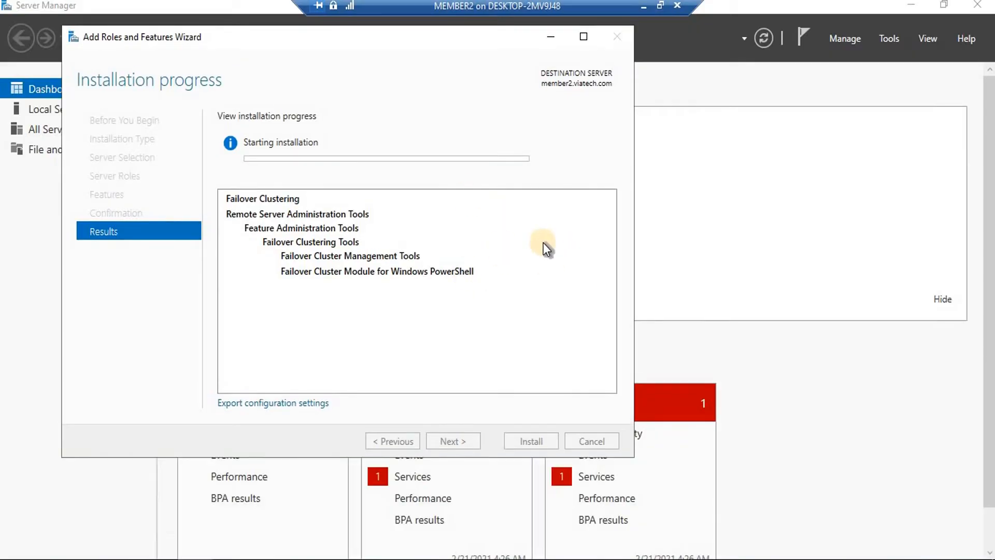
{"action": "left_click", "coordinate": [642, 7]}
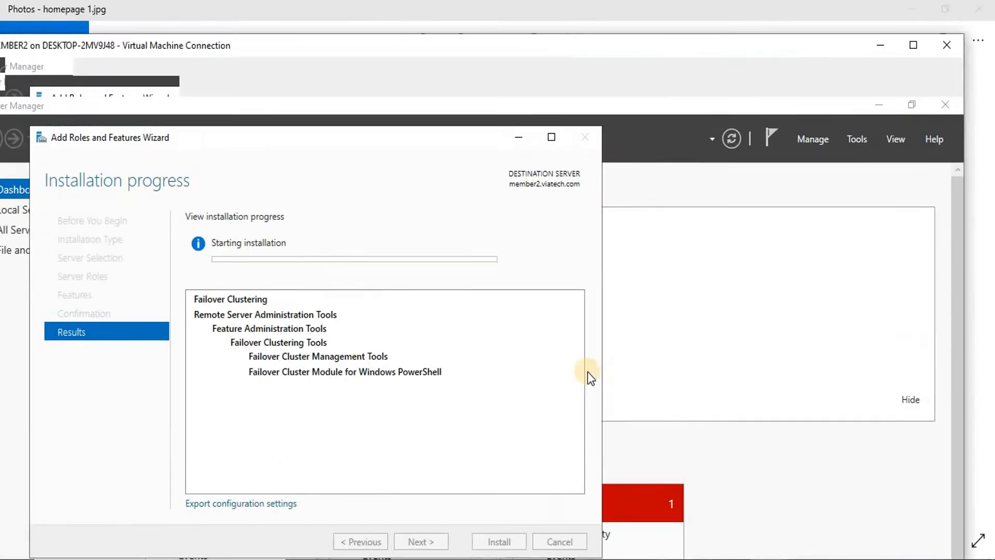
{"action": "mouse_move", "coordinate": [749, 551]}
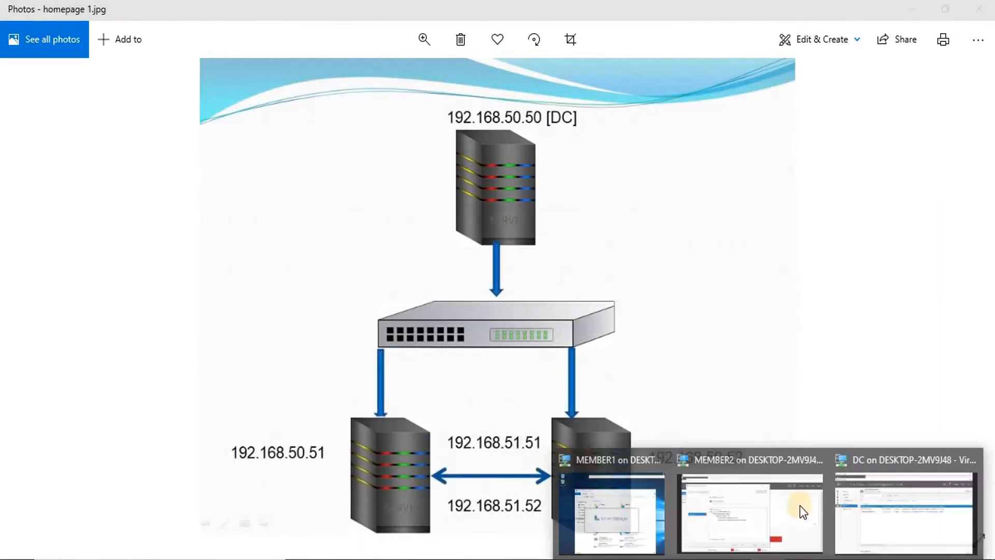
{"action": "left_click", "coordinate": [597, 500]}
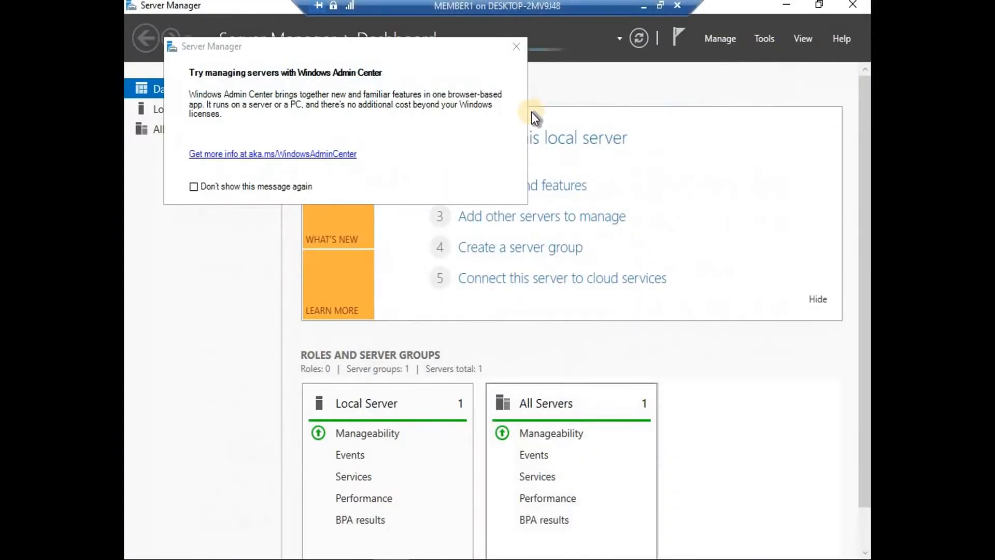
Dismiss the Windows Admin Center notice and start adding roles and features on MEMBER1
{"action": "left_click", "coordinate": [515, 45]}
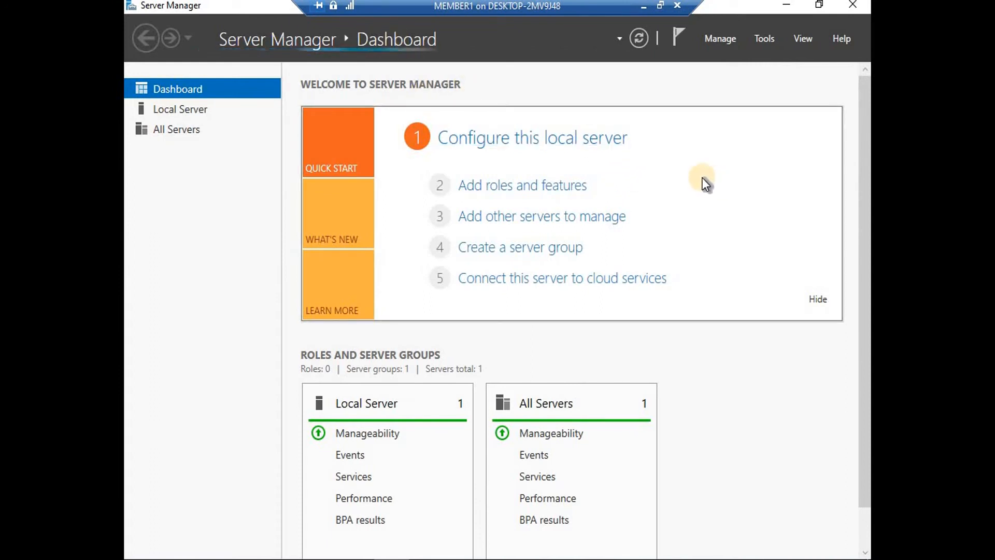
{"action": "left_click", "coordinate": [723, 38]}
{"action": "left_click", "coordinate": [732, 61]}
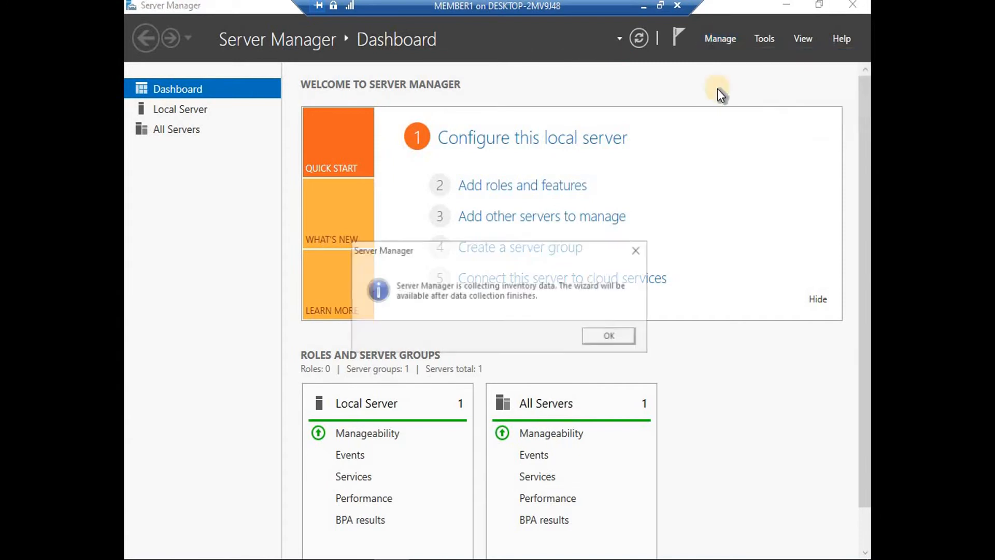
{"action": "left_click", "coordinate": [605, 334]}
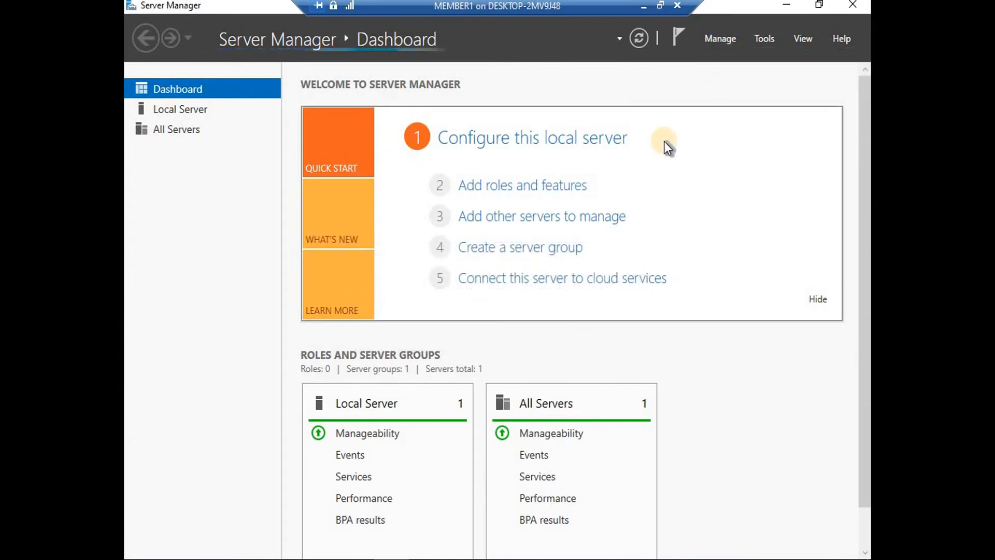
Look in on member2's installation, then return to the MEMBER1 session
{"action": "left_click", "coordinate": [645, 7]}
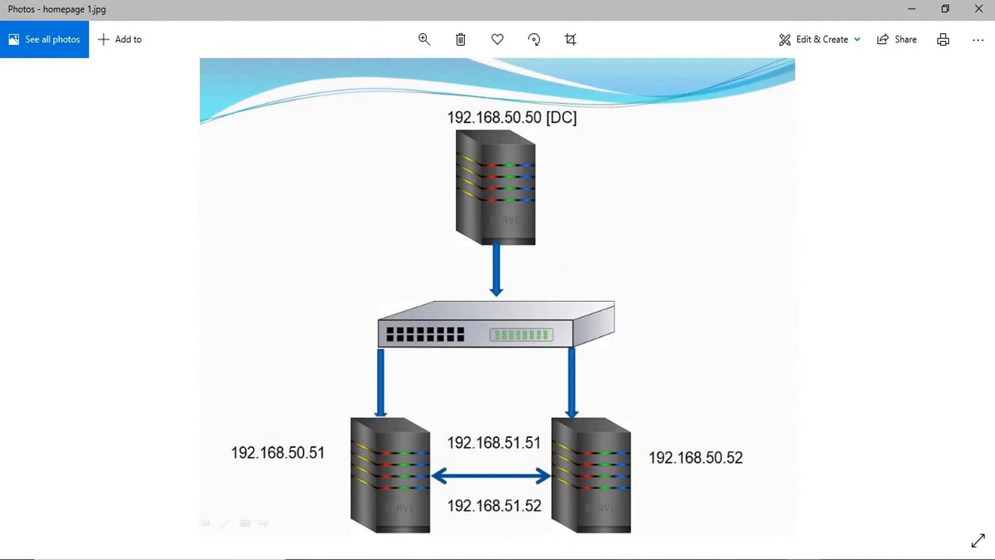
{"action": "left_click", "coordinate": [761, 496]}
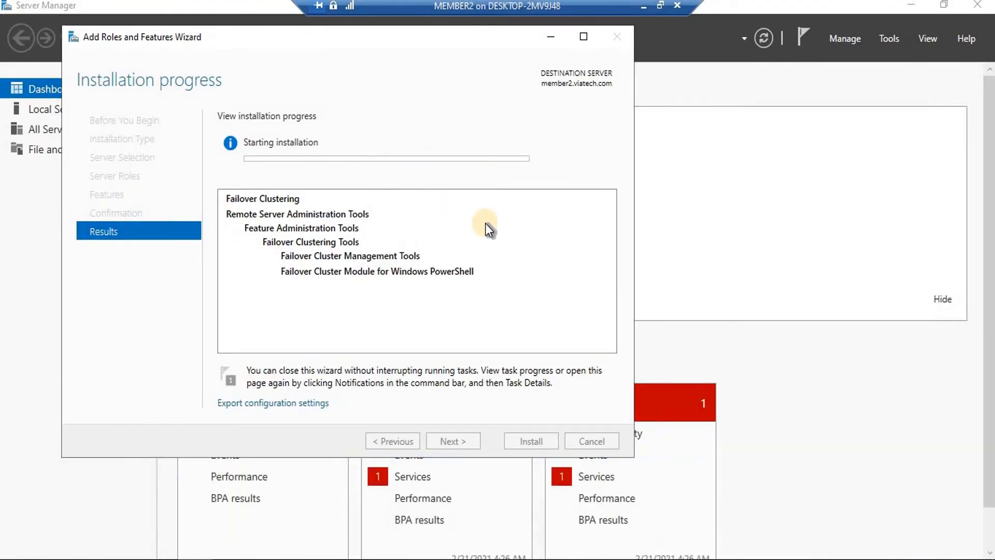
{"action": "left_click", "coordinate": [644, 7]}
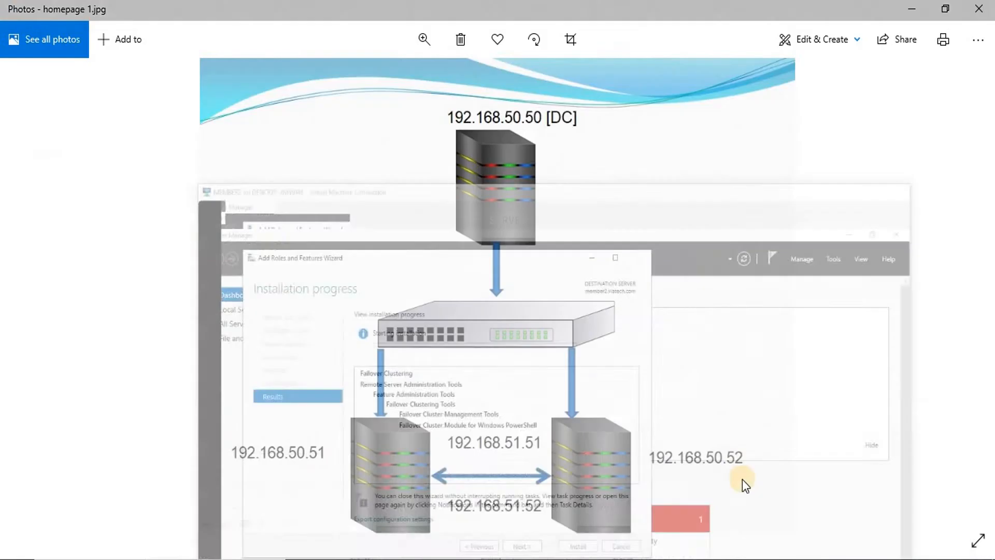
{"action": "left_click", "coordinate": [712, 515]}
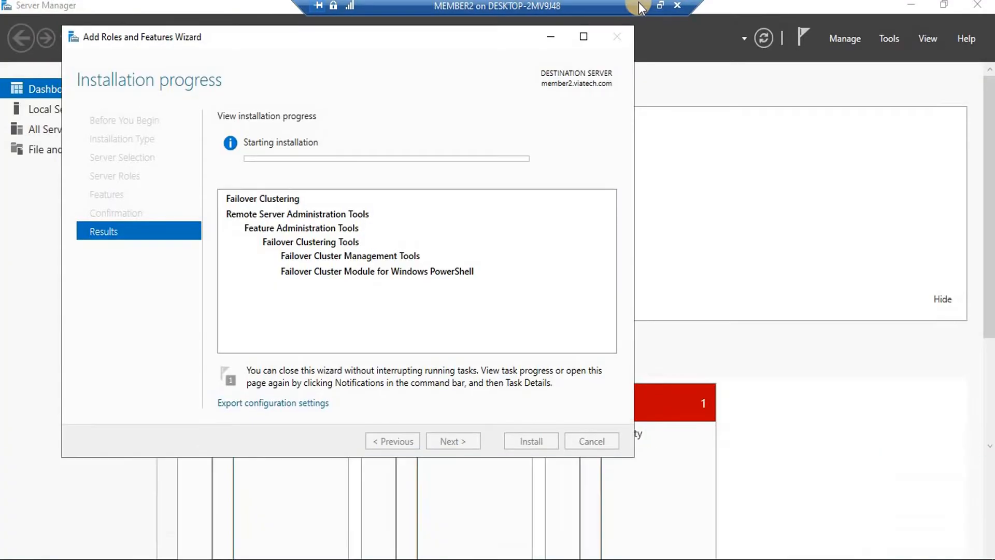
{"action": "left_click", "coordinate": [642, 8]}
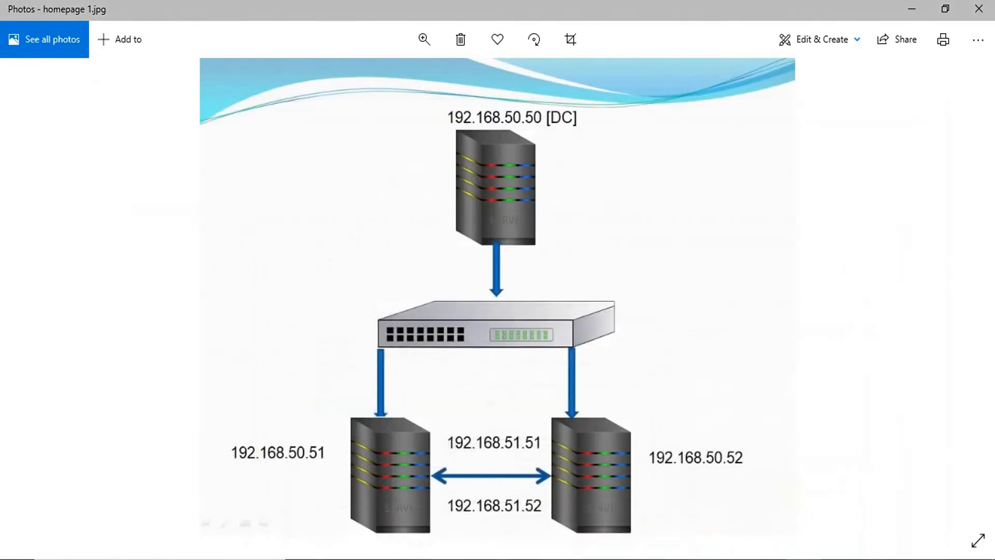
{"action": "mouse_move", "coordinate": [770, 559]}
{"action": "left_click", "coordinate": [628, 501]}
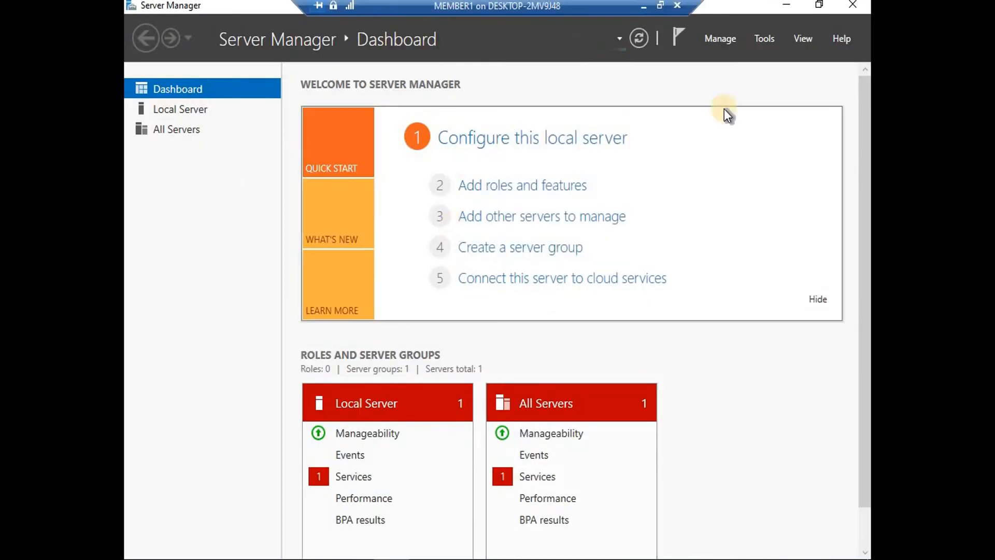
Advance MEMBER1's wizard past Before You Begin with role-based installation selected
{"action": "left_click", "coordinate": [529, 187]}
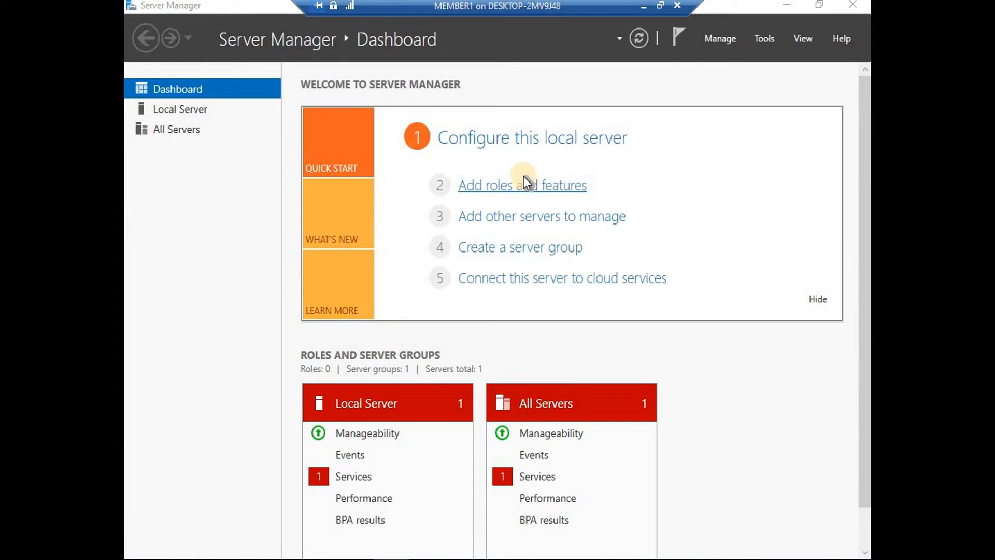
{"action": "left_click", "coordinate": [577, 472]}
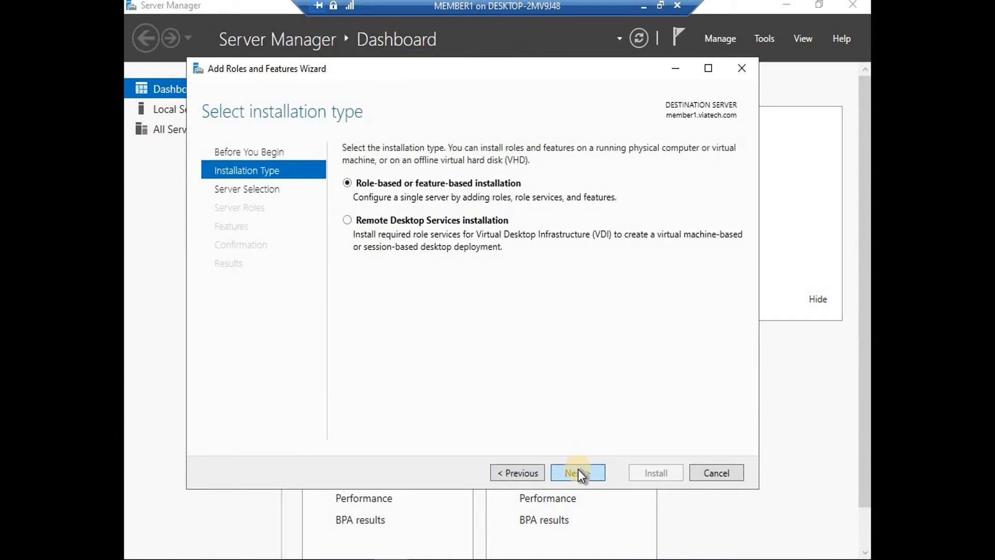
{"action": "left_click", "coordinate": [579, 471]}
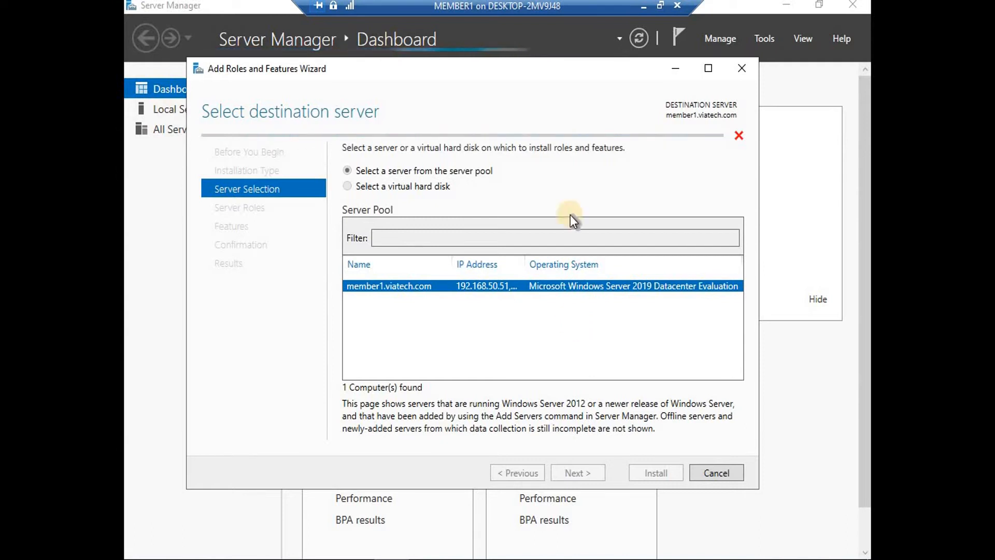
Check MEMBER2's Failover Clustering installation progress, then return to MEMBER1's wizard
{"action": "left_click", "coordinate": [645, 8]}
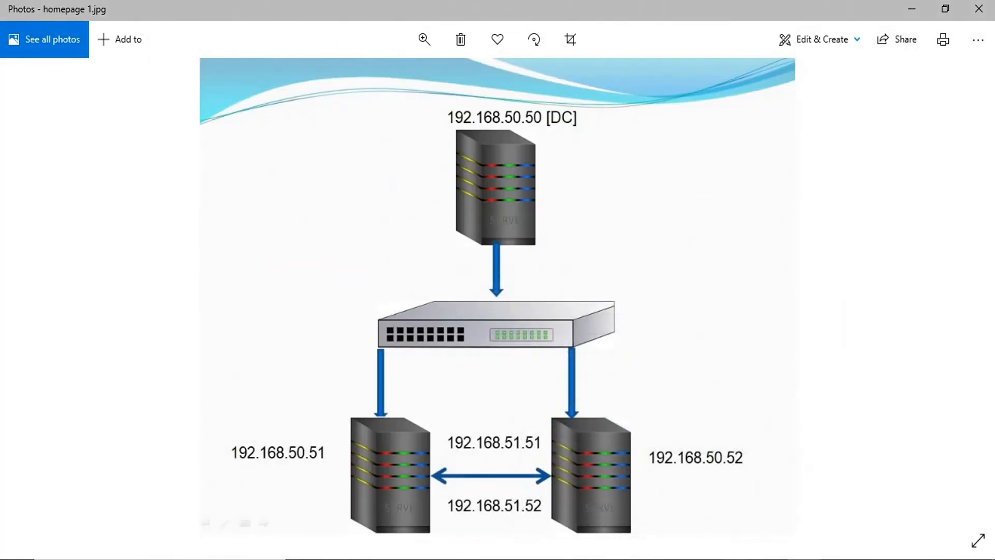
{"action": "mouse_move", "coordinate": [793, 542]}
{"action": "left_click", "coordinate": [724, 480]}
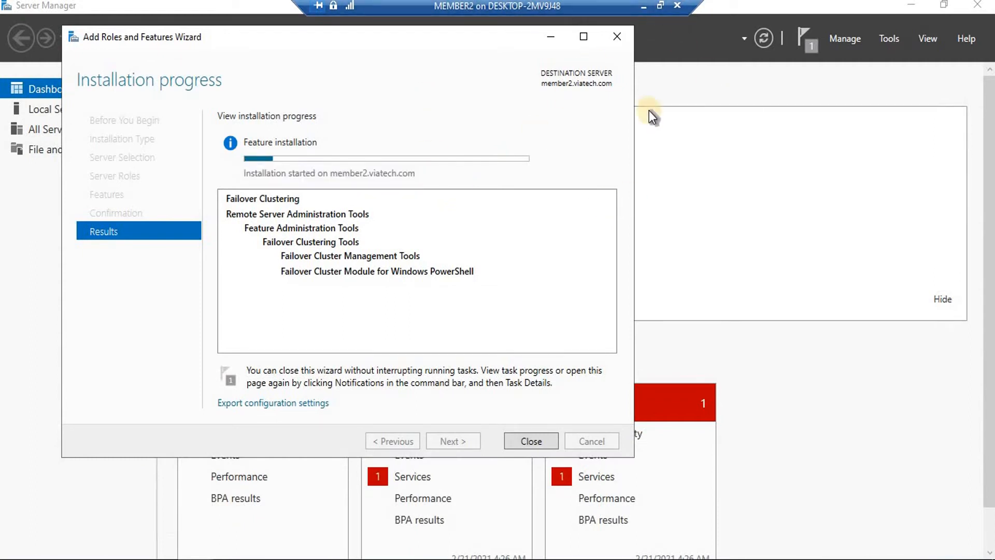
{"action": "left_click", "coordinate": [643, 7]}
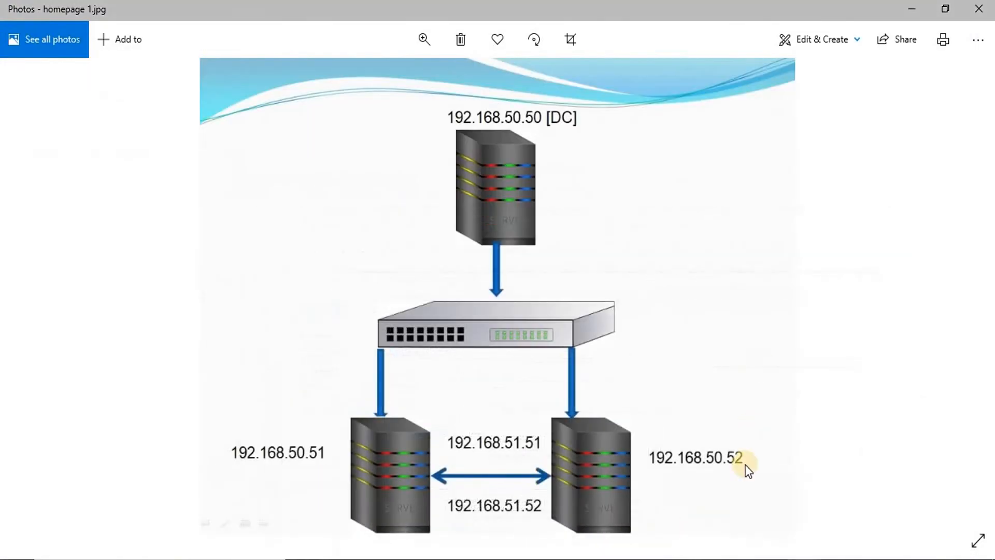
{"action": "mouse_move", "coordinate": [762, 553]}
{"action": "left_click", "coordinate": [626, 507]}
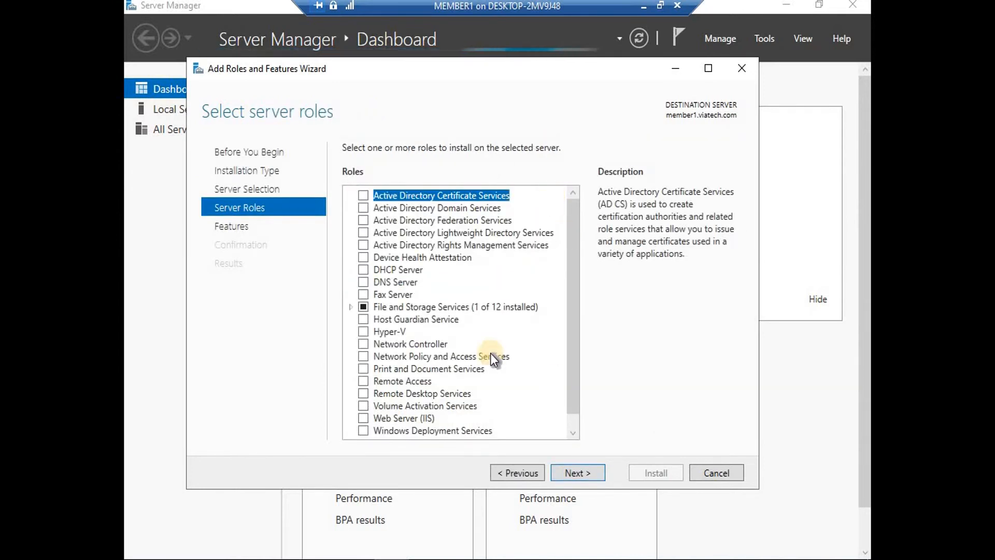
Install Failover Clustering with its management tools on member1, then check member2's installation status
{"action": "left_click", "coordinate": [589, 474]}
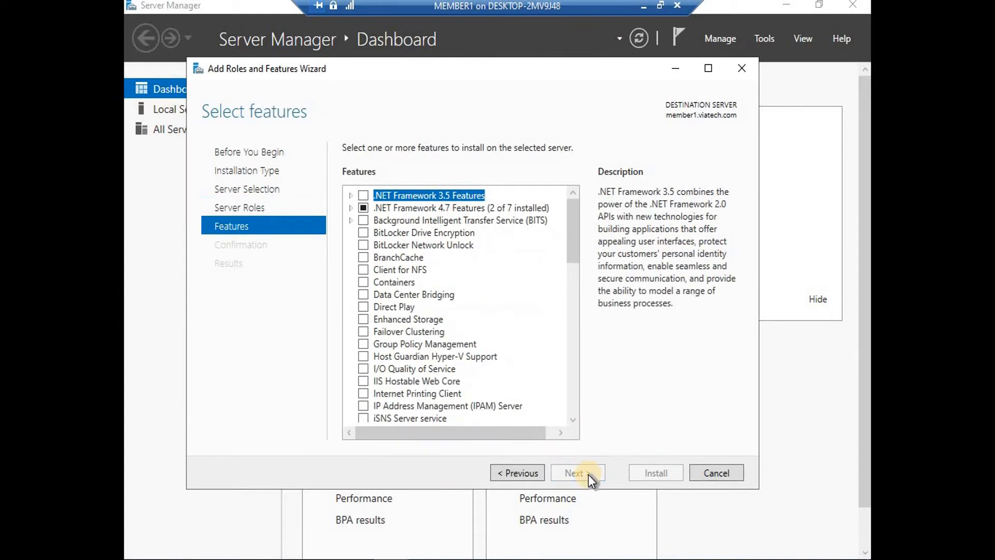
{"action": "left_click", "coordinate": [362, 331]}
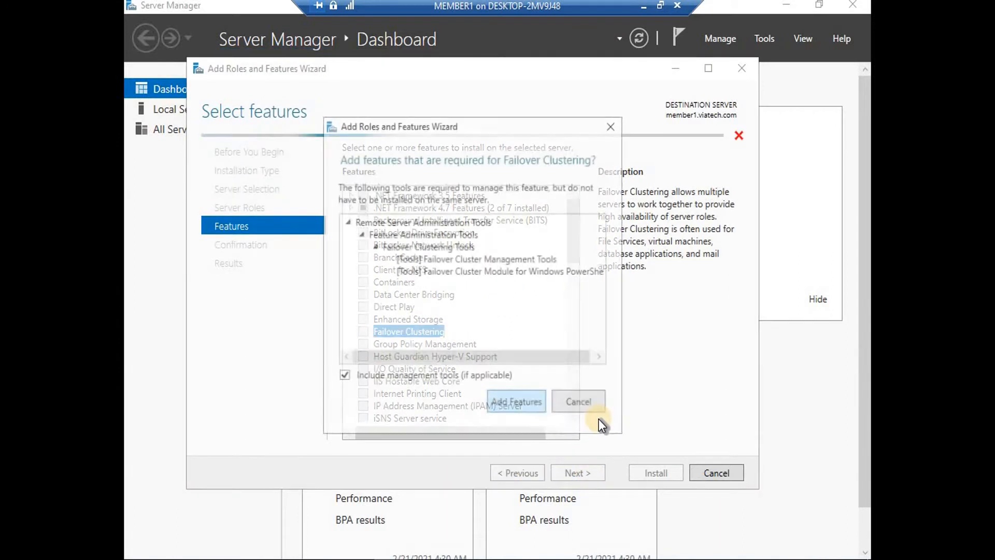
{"action": "left_click", "coordinate": [511, 405]}
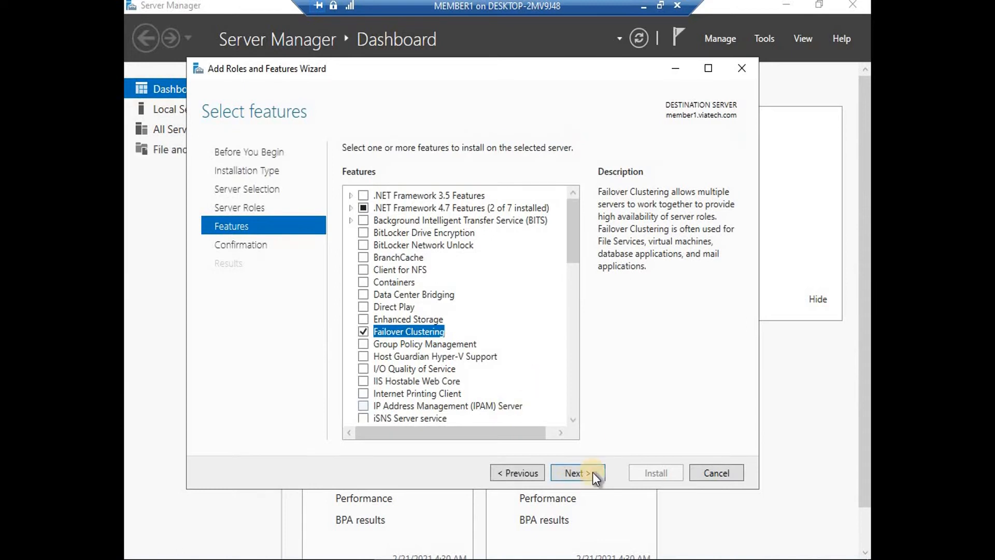
{"action": "left_click", "coordinate": [580, 473]}
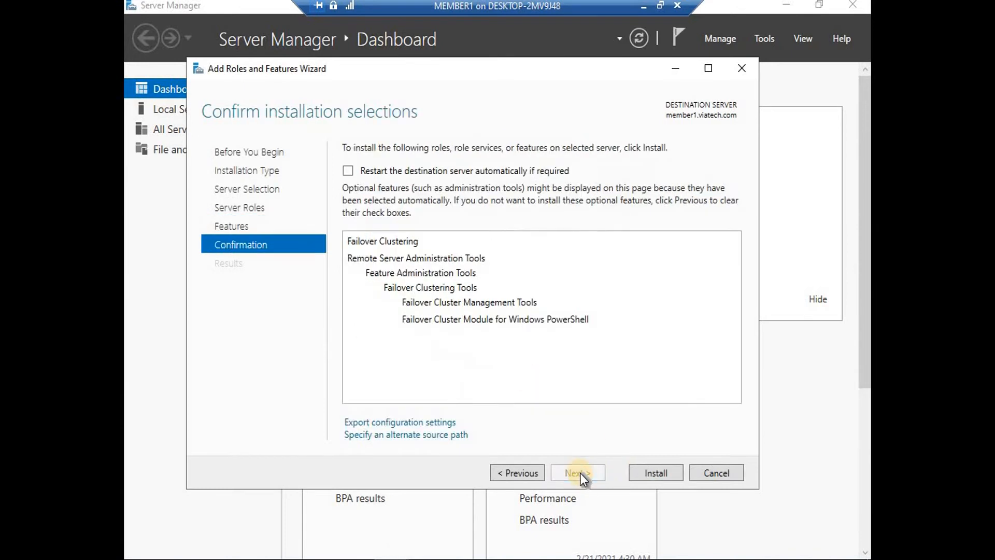
{"action": "left_click", "coordinate": [655, 473]}
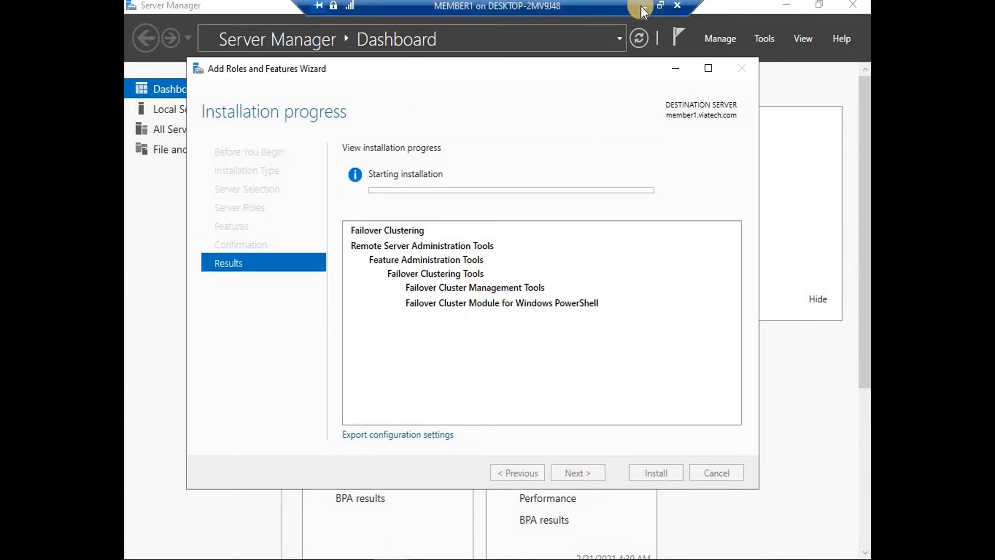
{"action": "left_click", "coordinate": [643, 10]}
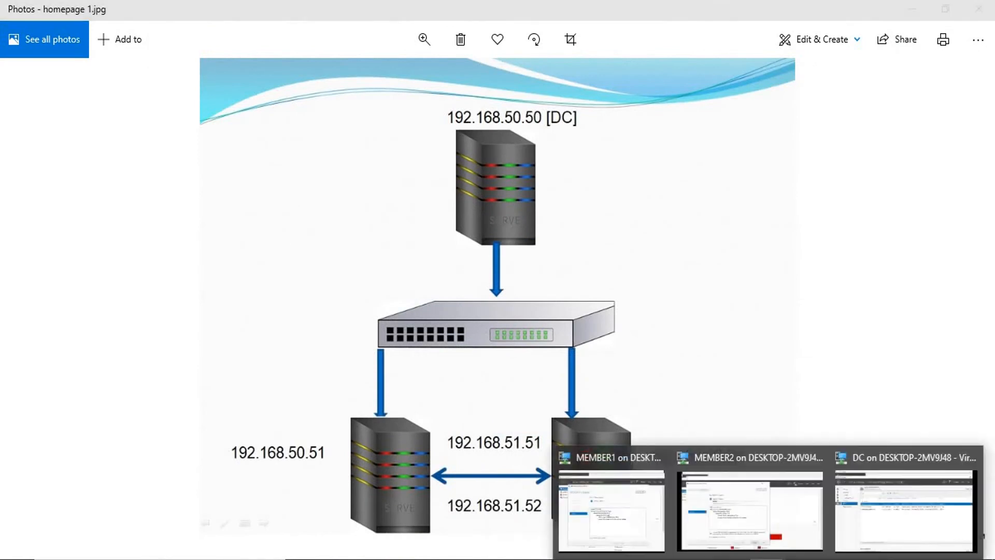
{"action": "left_click", "coordinate": [772, 511]}
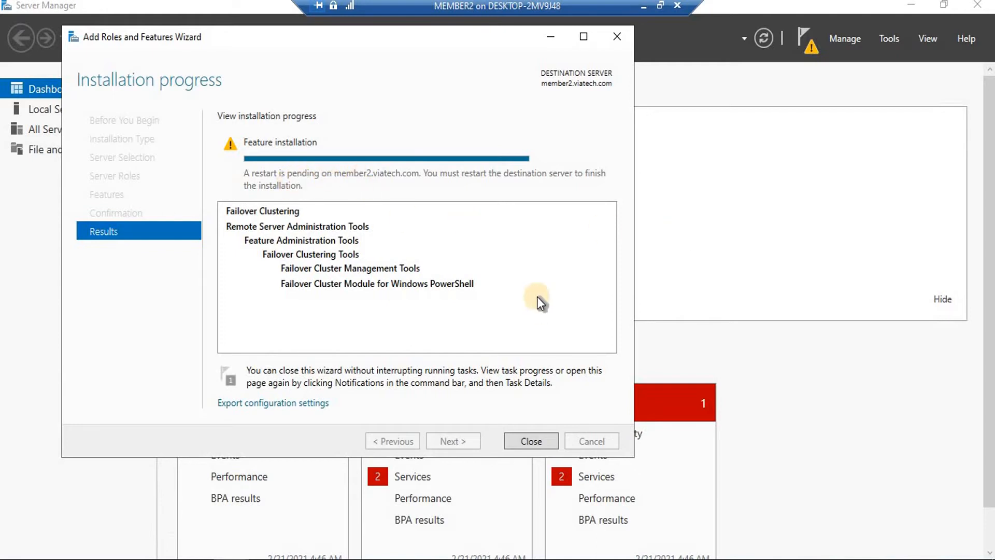
Close MEMBER2's finished wizard, open This PC, and switch through the DC machine to MEMBER1
{"action": "left_click", "coordinate": [531, 440]}
{"action": "key", "text": "super+e"}
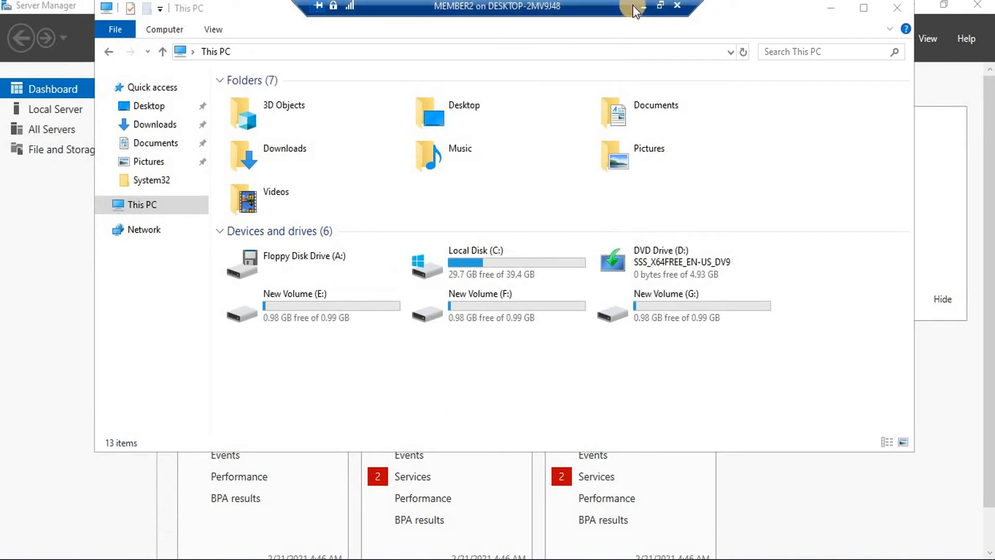
{"action": "left_click", "coordinate": [649, 8]}
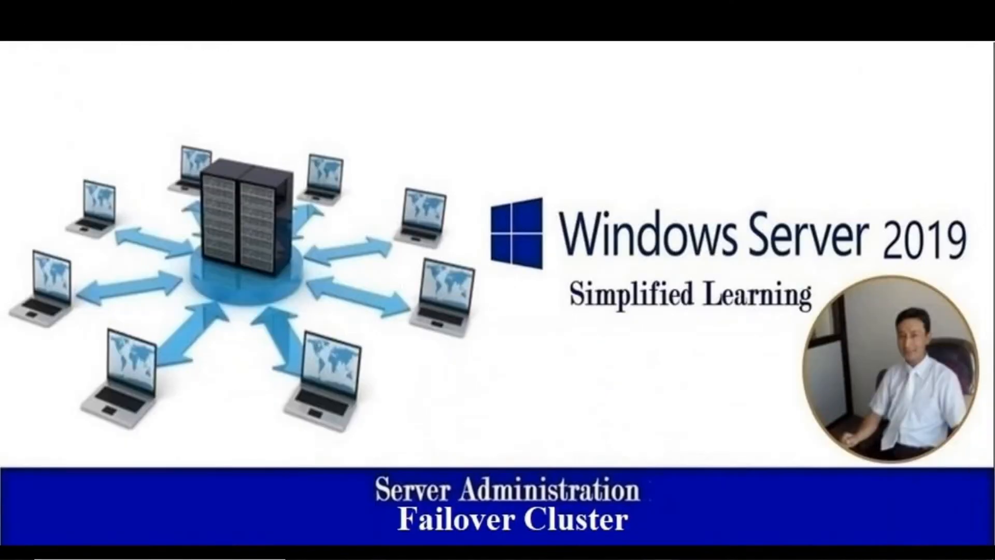
{"action": "mouse_move", "coordinate": [768, 559]}
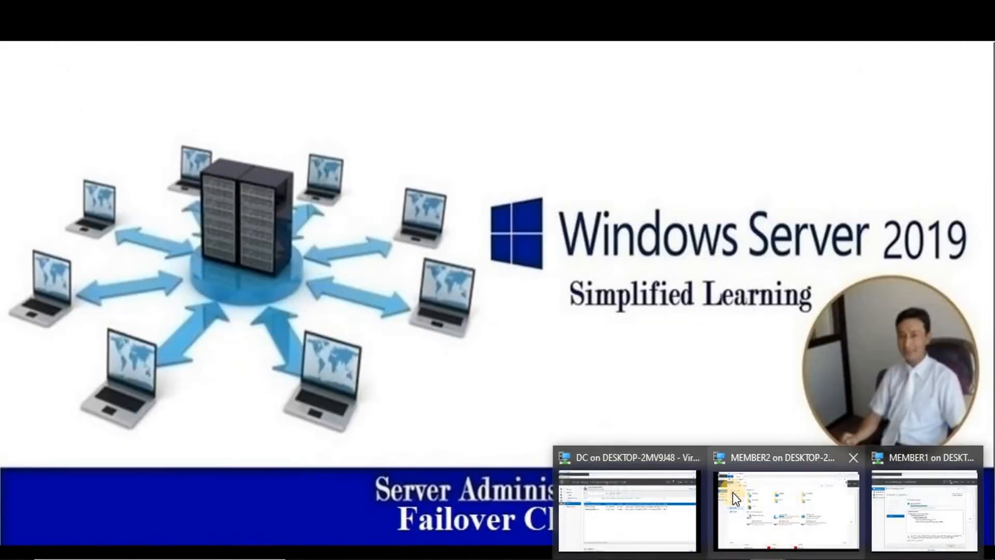
{"action": "left_click", "coordinate": [641, 501]}
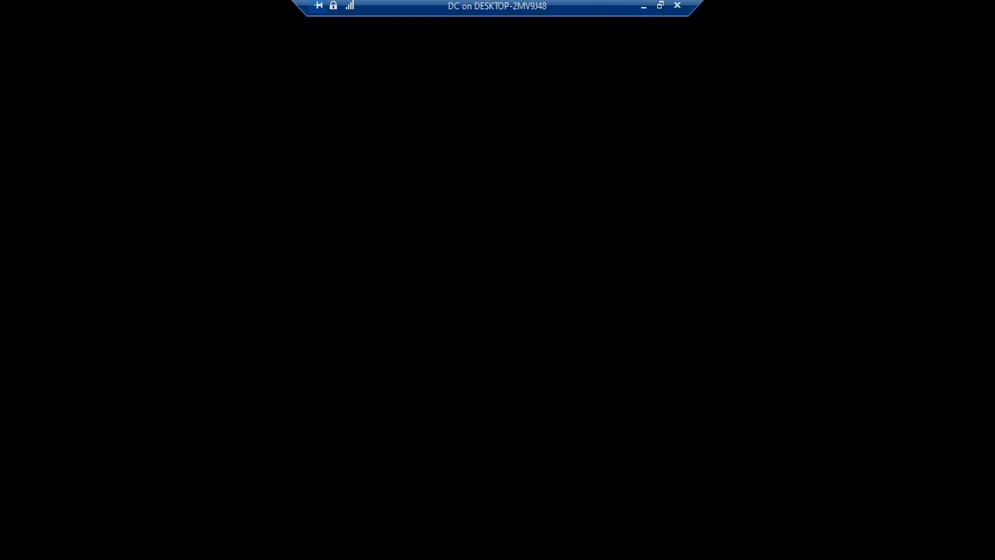
{"action": "left_click", "coordinate": [641, 8]}
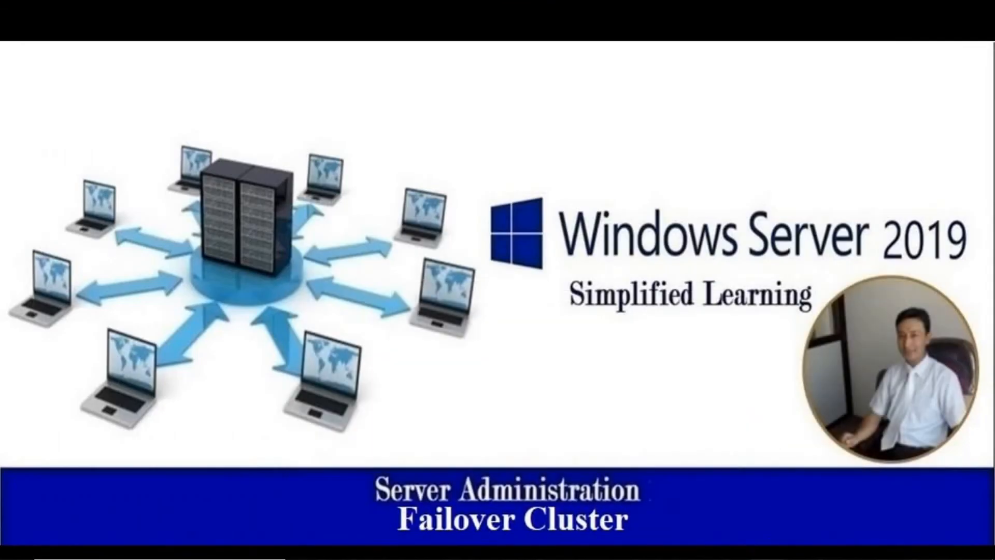
{"action": "mouse_move", "coordinate": [767, 558]}
{"action": "left_click", "coordinate": [904, 501]}
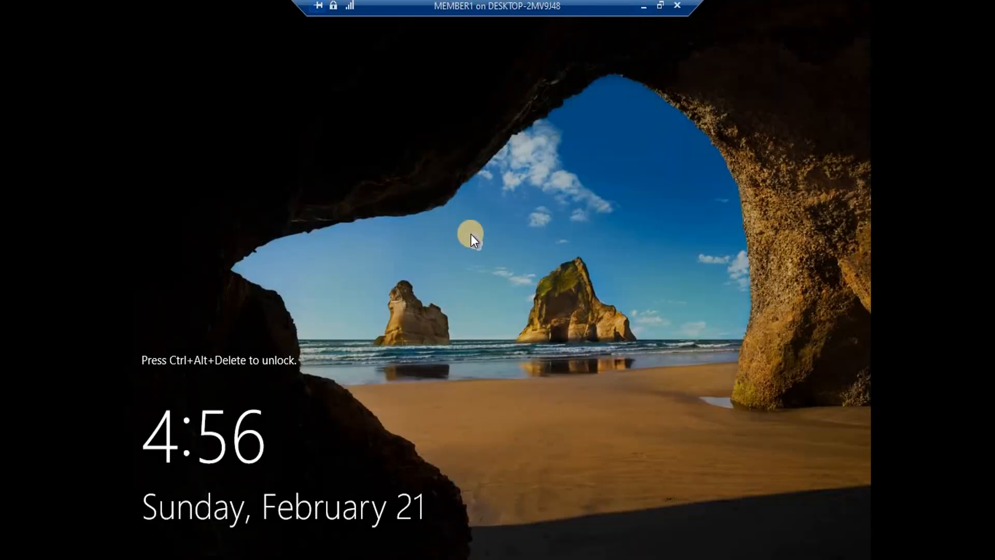
Sign in to MEMBER1 with the Administrator password and show its session full screen
{"action": "left_click", "coordinate": [660, 5]}
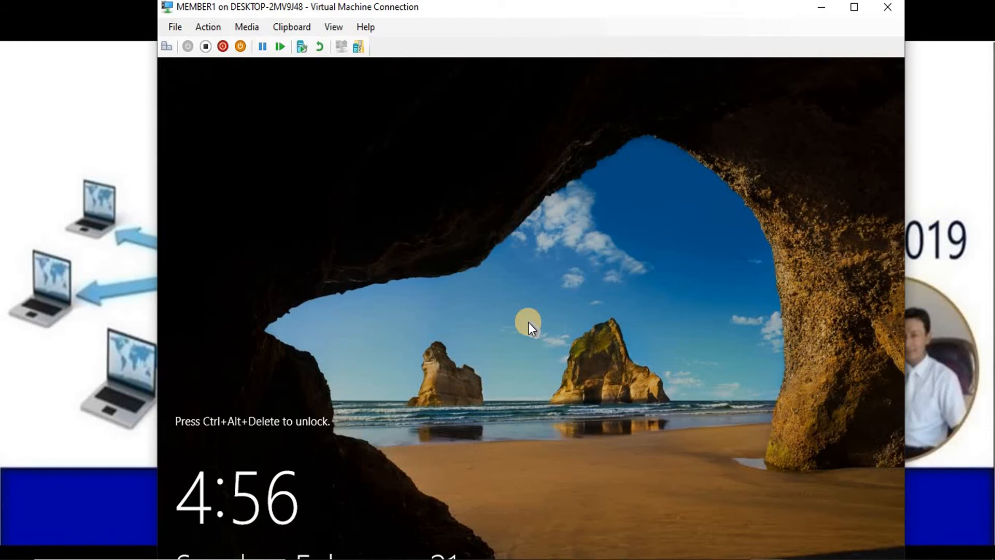
{"action": "left_click", "coordinate": [166, 48]}
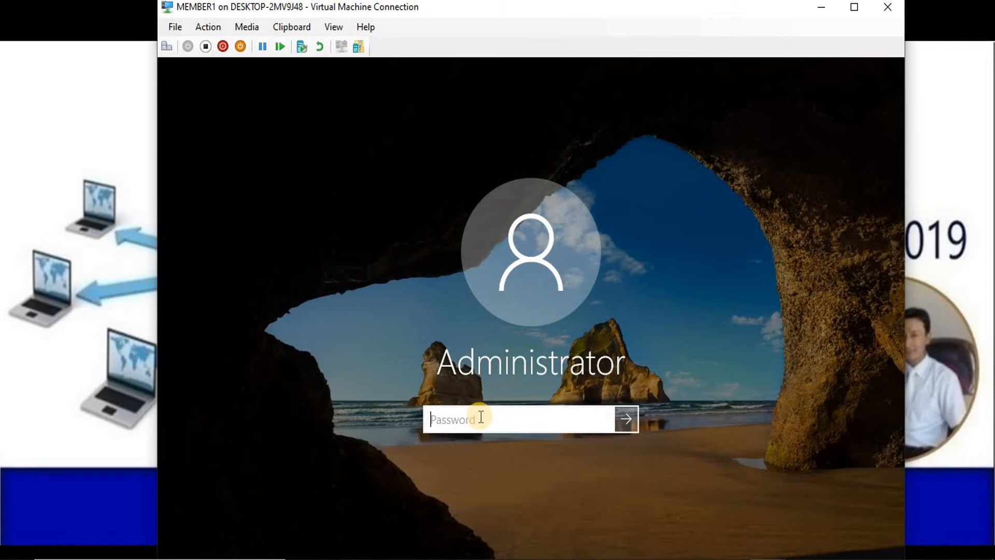
{"action": "type", "text": "Pa$$w0rd"}
{"action": "key", "text": "Return"}
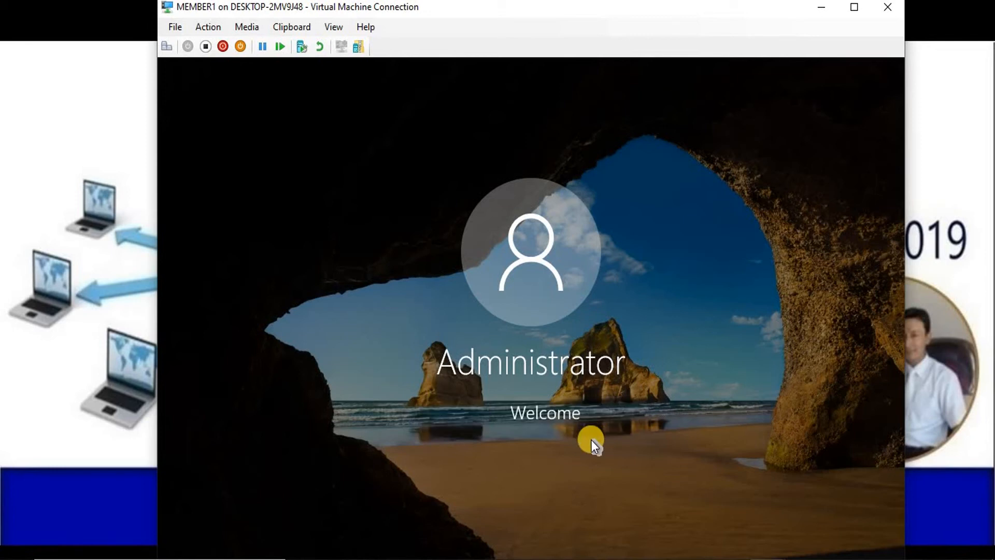
{"action": "left_click", "coordinate": [567, 449]}
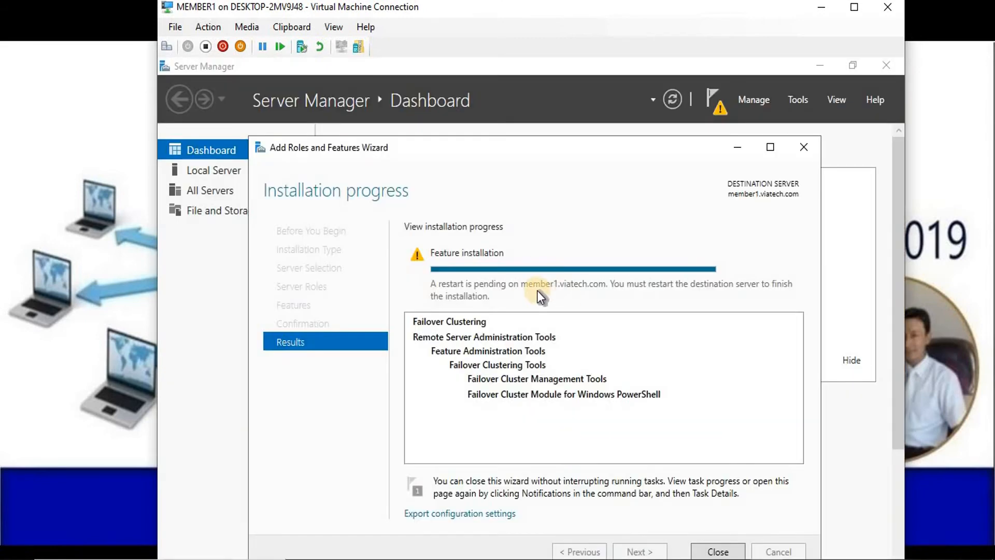
{"action": "left_click", "coordinate": [821, 9]}
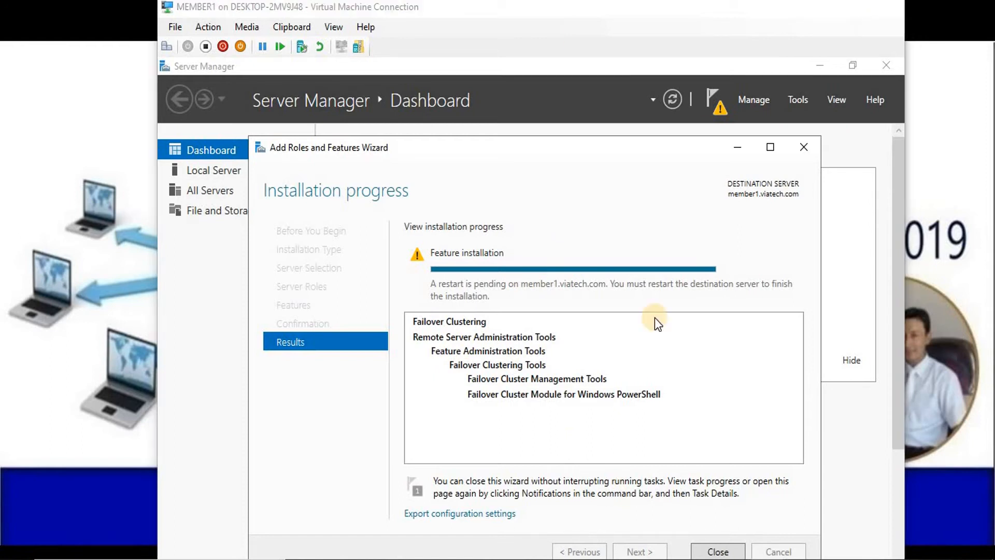
{"action": "mouse_move", "coordinate": [768, 552]}
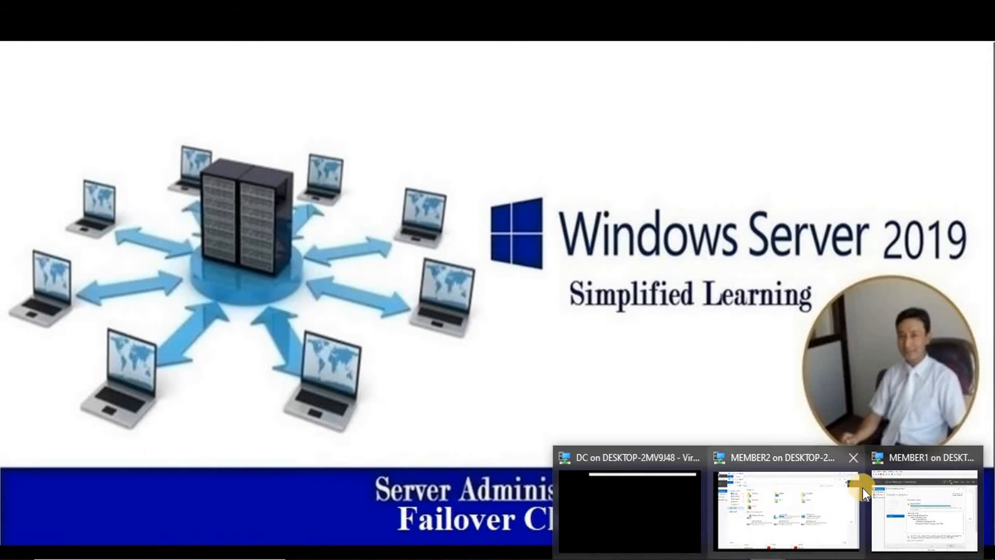
{"action": "mouse_move", "coordinate": [811, 496]}
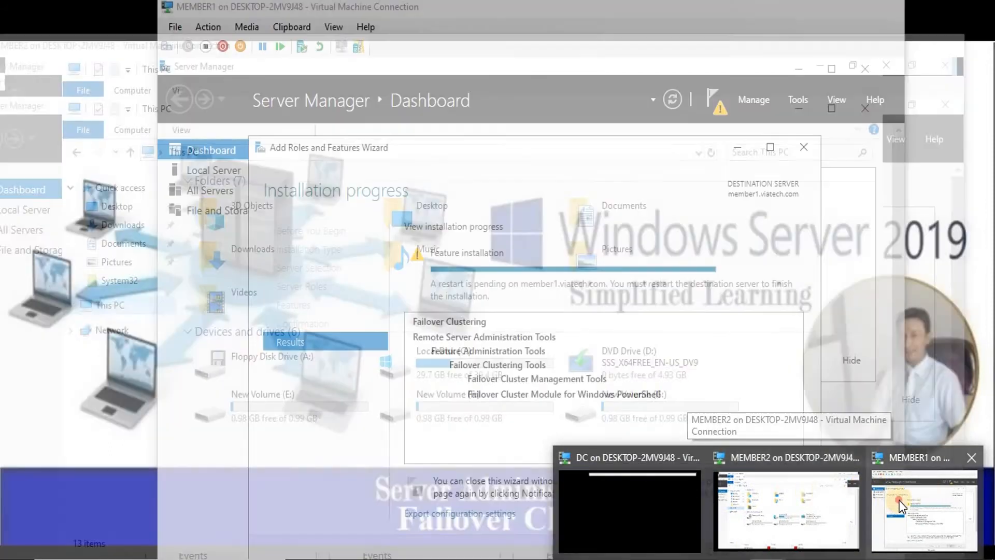
{"action": "left_click", "coordinate": [900, 500]}
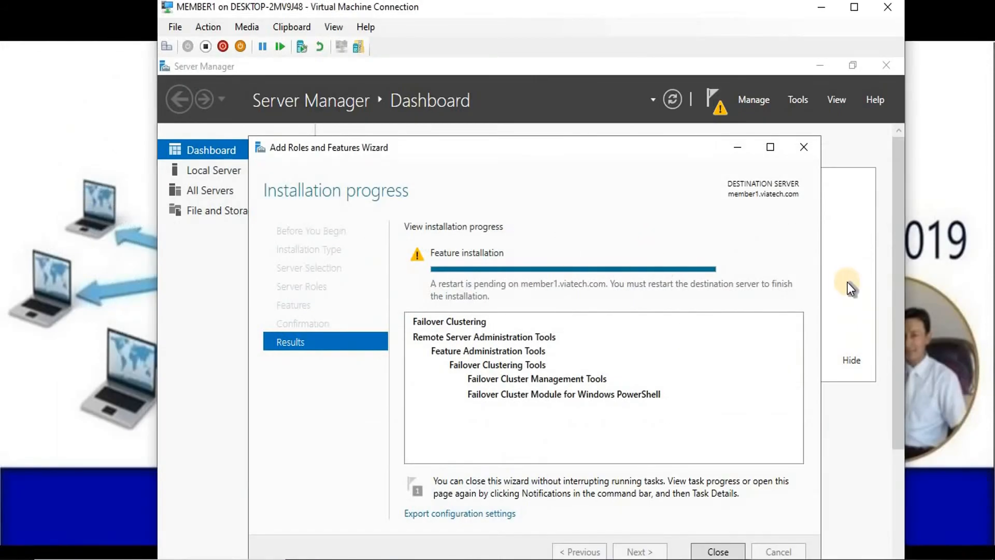
{"action": "left_click", "coordinate": [853, 8]}
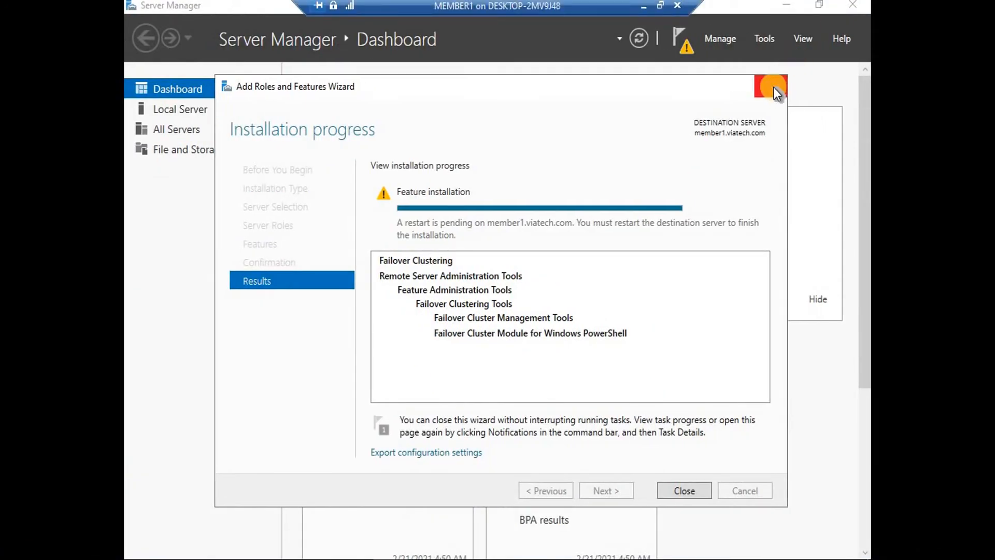
Close MEMBER1's finished Add Roles and Features wizard and open the Tools menu
{"action": "left_click", "coordinate": [773, 87]}
{"action": "left_click", "coordinate": [799, 86]}
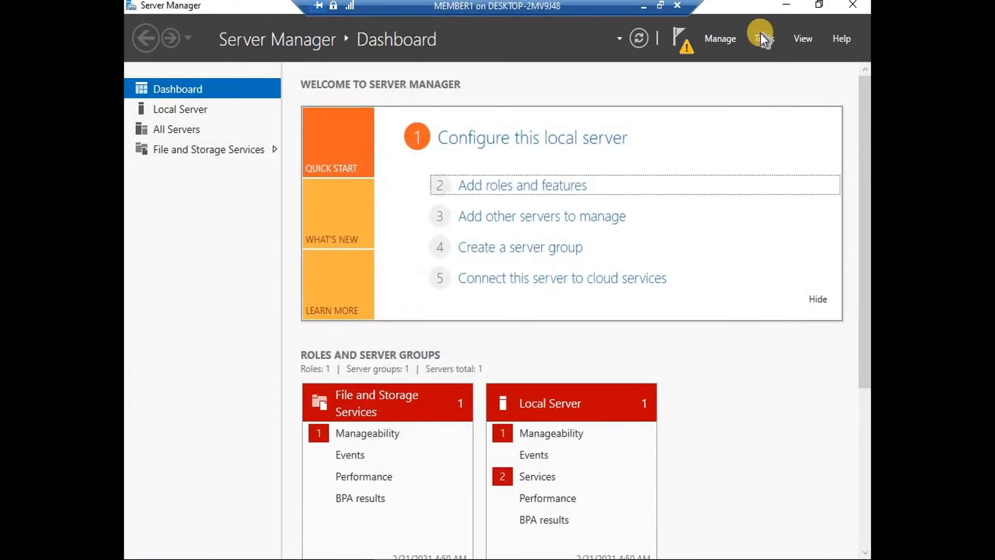
{"action": "left_click", "coordinate": [760, 33]}
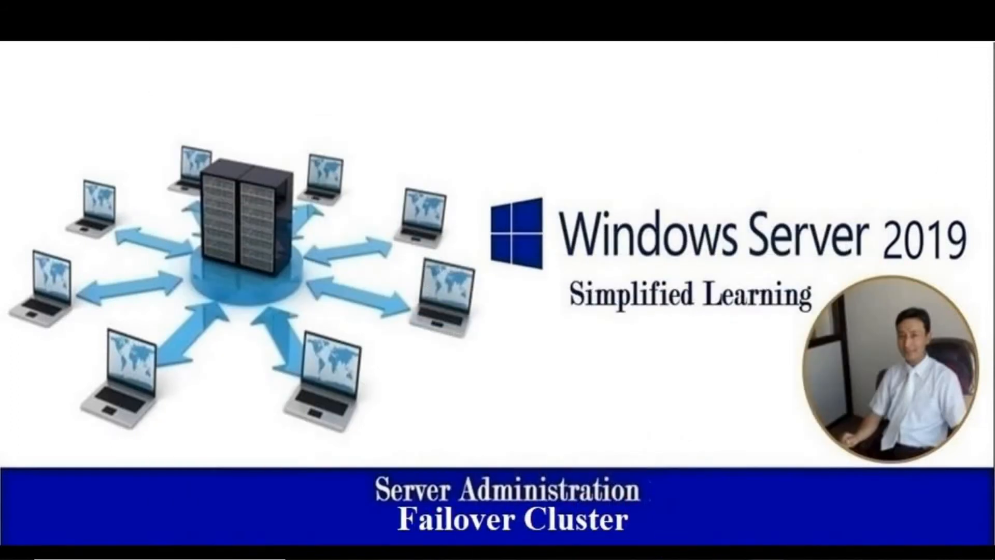
On MEMBER2, close This PC and review, then dismiss, the restart-pending installation notification
{"action": "mouse_move", "coordinate": [772, 557]}
{"action": "left_click", "coordinate": [794, 504]}
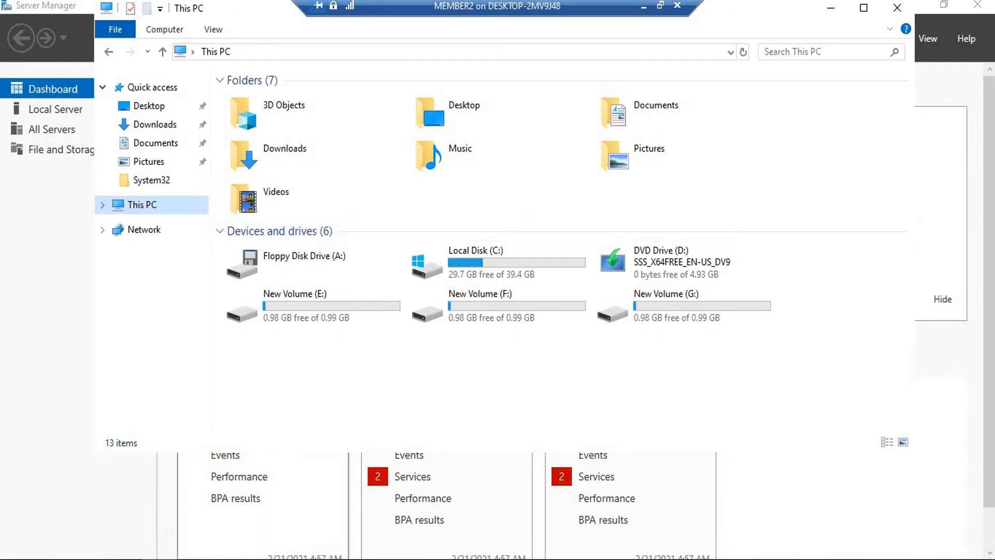
{"action": "left_click", "coordinate": [264, 559]}
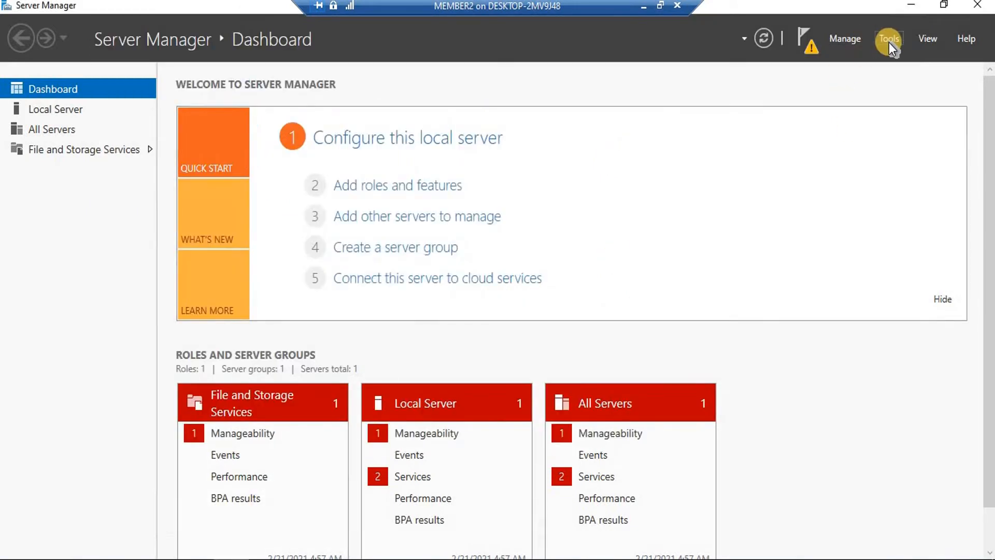
{"action": "left_click", "coordinate": [889, 42]}
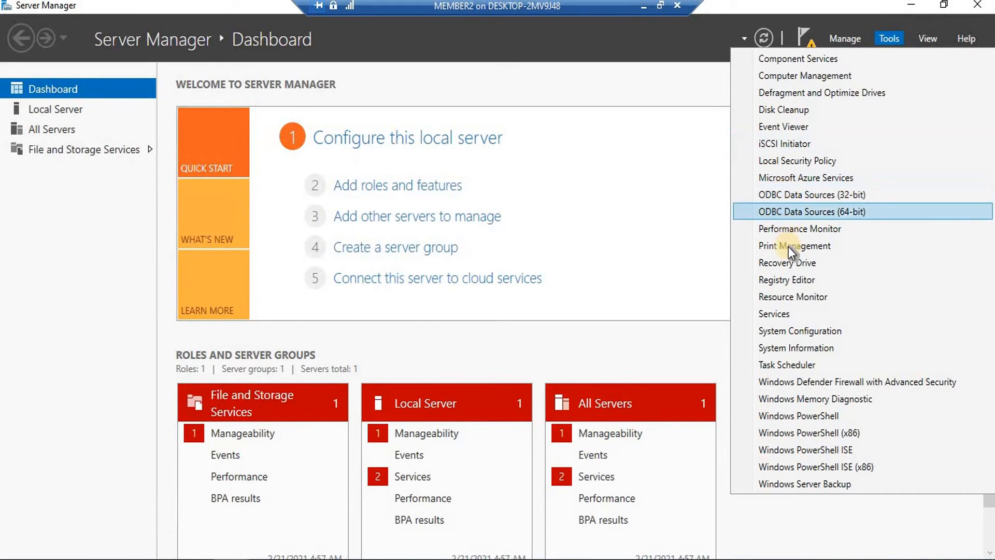
{"action": "left_click", "coordinate": [810, 41]}
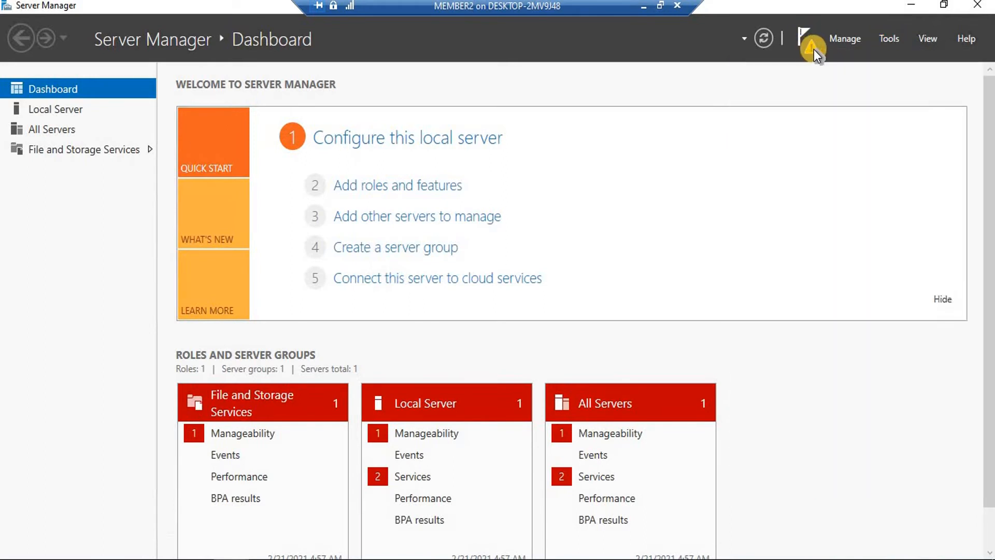
{"action": "left_click", "coordinate": [813, 49]}
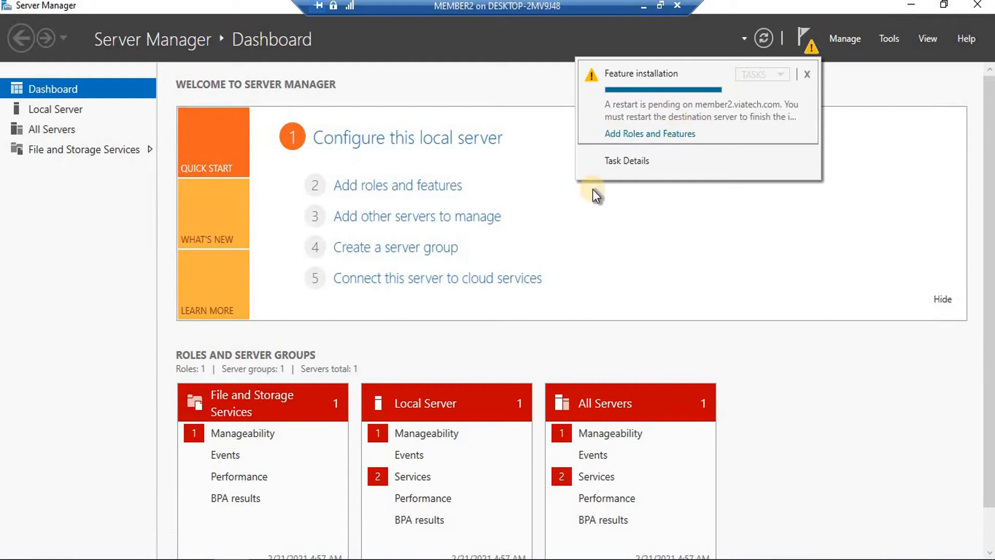
{"action": "left_click", "coordinate": [73, 257]}
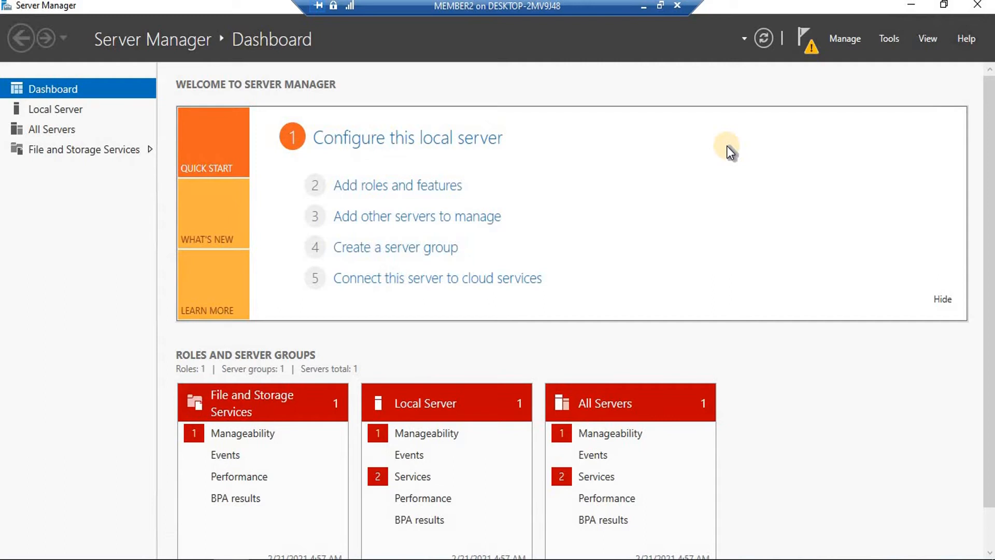
{"action": "left_click", "coordinate": [889, 38]}
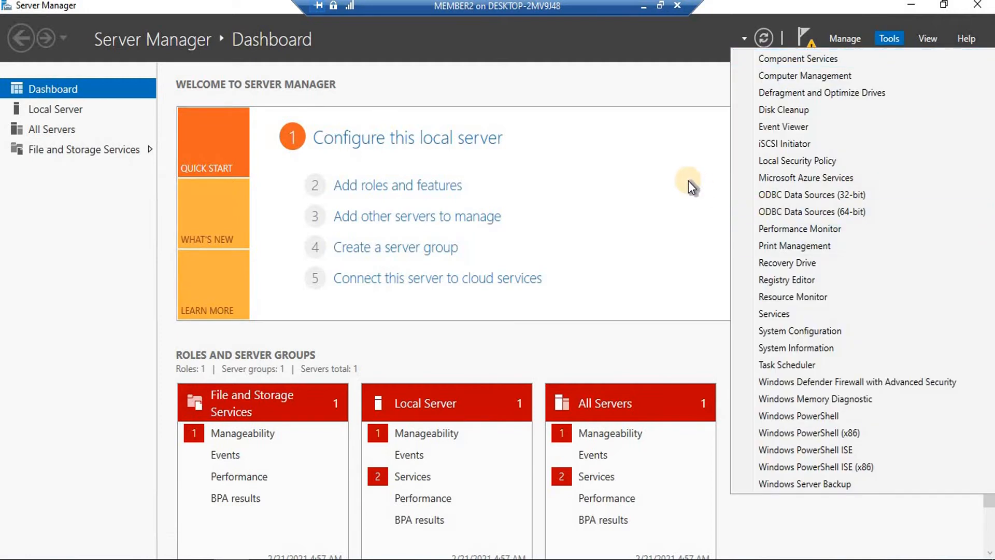
Restart MEMBER2 immediately by running shutdown -r -t 0 from the Run box
{"action": "left_click", "coordinate": [702, 153]}
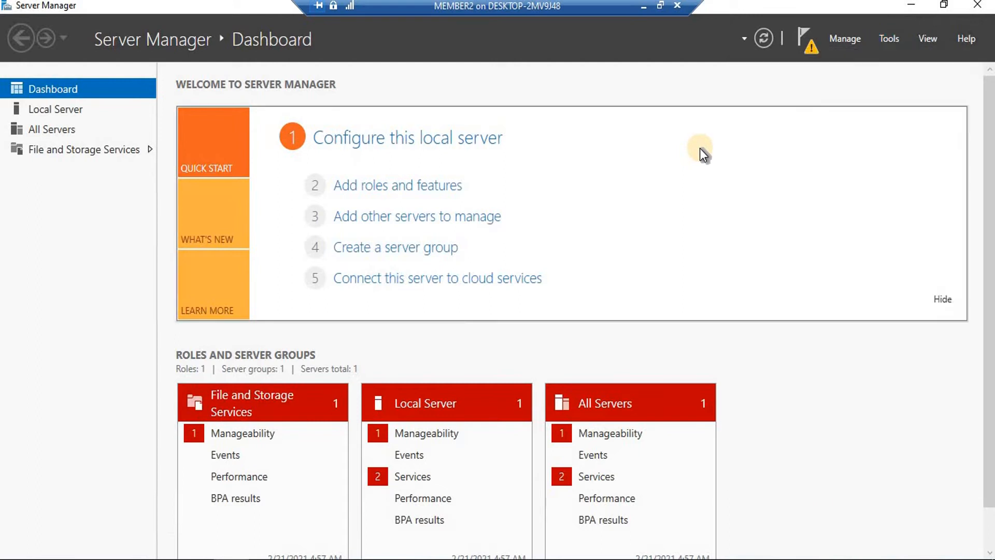
{"action": "key", "text": "super+r"}
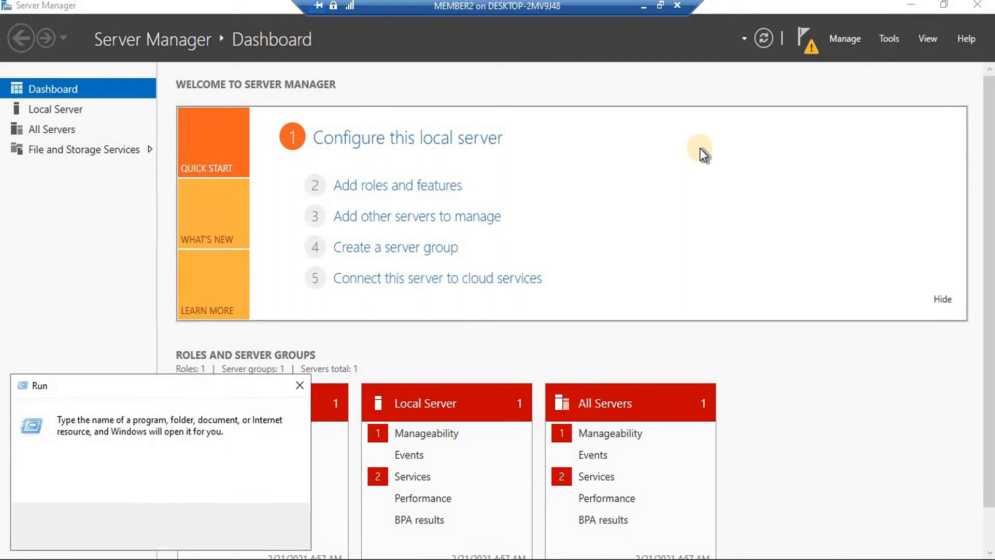
{"action": "type", "text": "shutdown -r "}
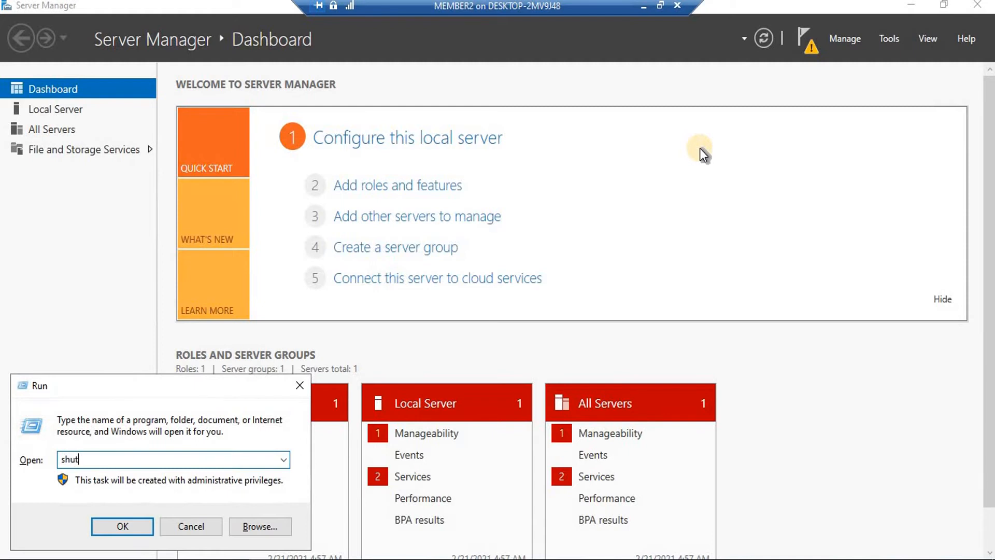
{"action": "type", "text": "-t 0"}
{"action": "key", "text": "Return"}
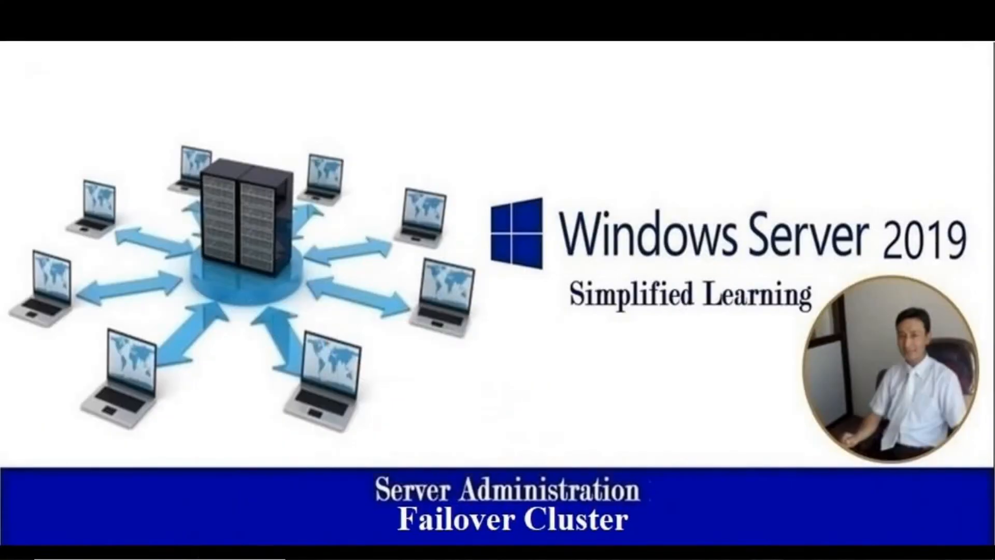
On MEMBER1, run the immediate shutdown command shutdown -s -t 0
{"action": "mouse_move", "coordinate": [768, 559]}
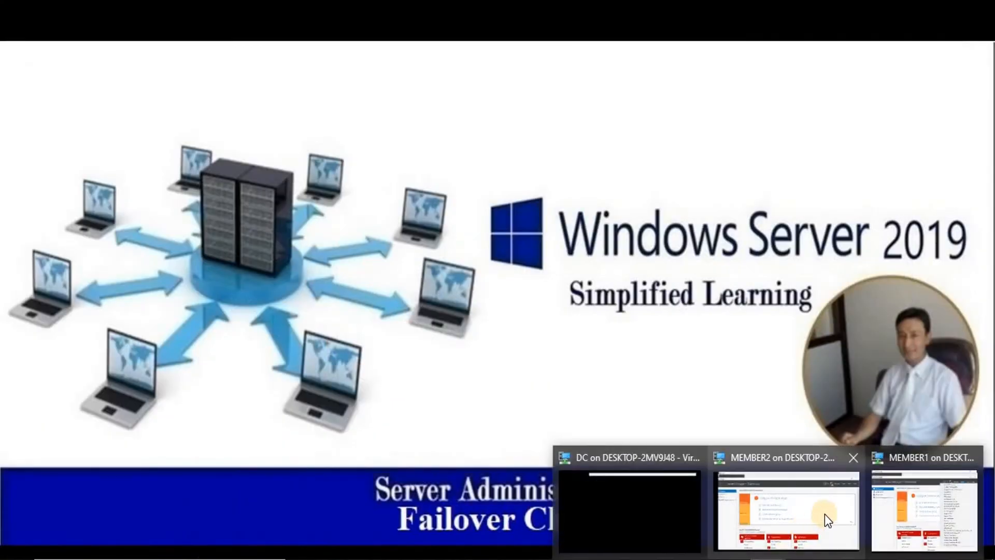
{"action": "left_click", "coordinate": [894, 501]}
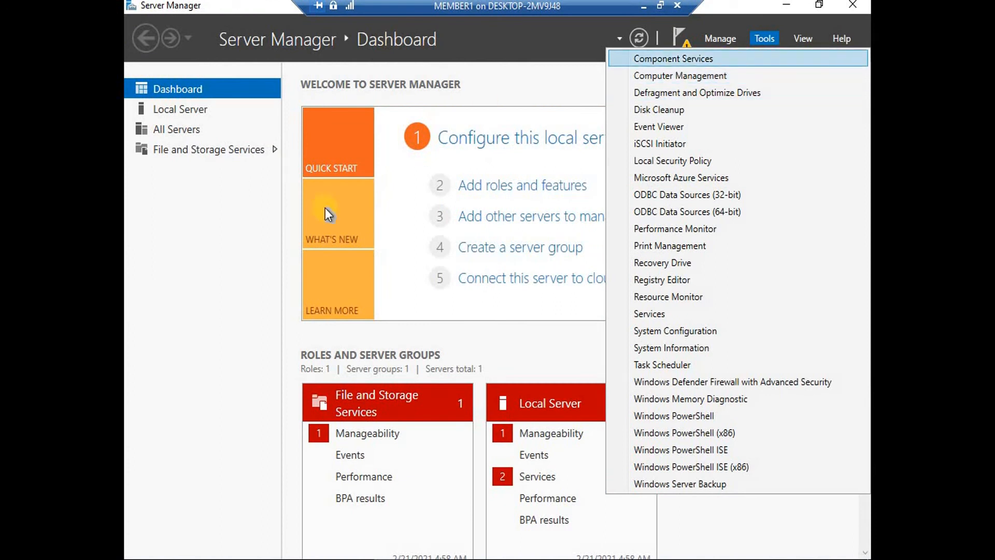
{"action": "left_click", "coordinate": [200, 239]}
{"action": "key", "text": "super+r"}
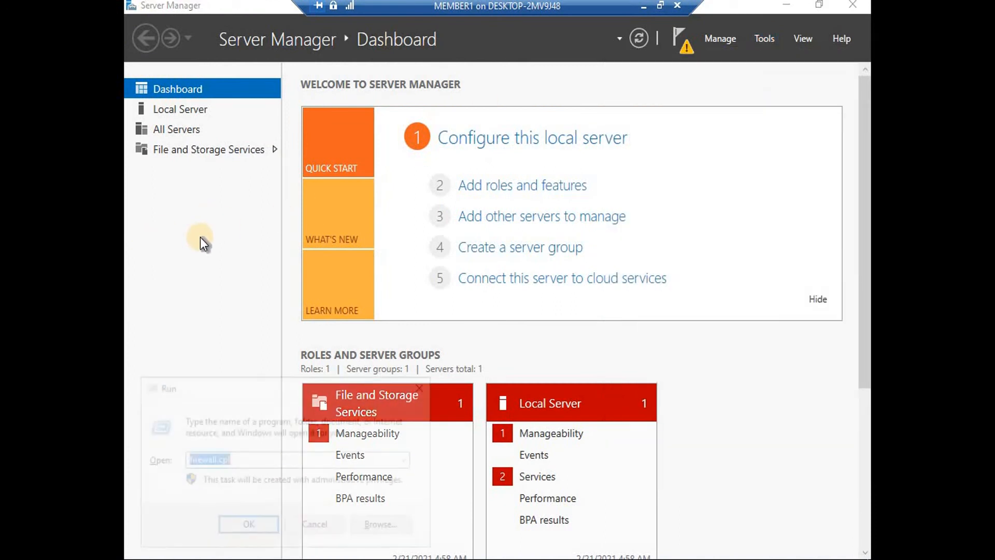
{"action": "type", "text": "shutdown -s -t 0"}
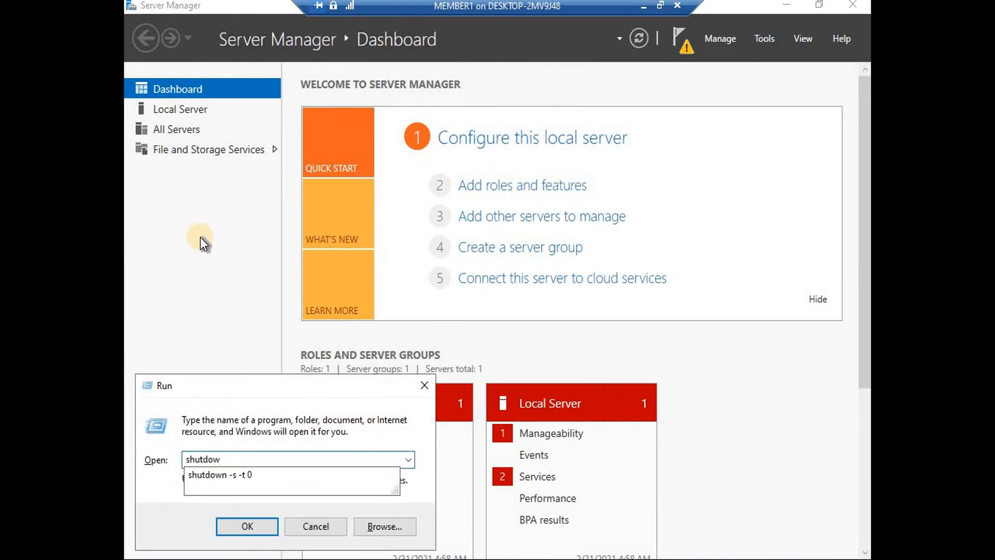
{"action": "key", "text": "Down"}
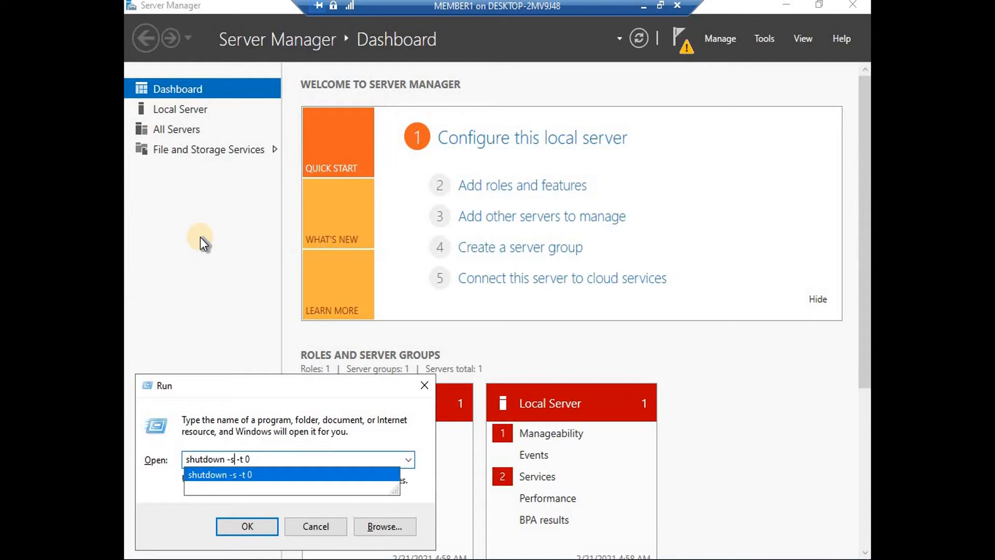
{"action": "key", "text": "Return"}
{"action": "key", "text": "Return"}
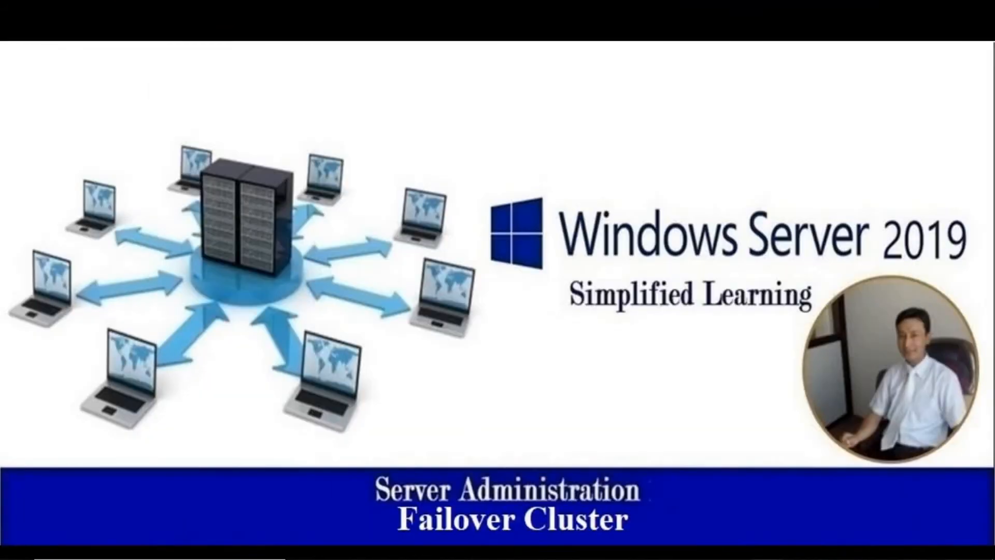
Bring up the DC virtual machine and take it out of full screen
{"action": "mouse_move", "coordinate": [768, 559]}
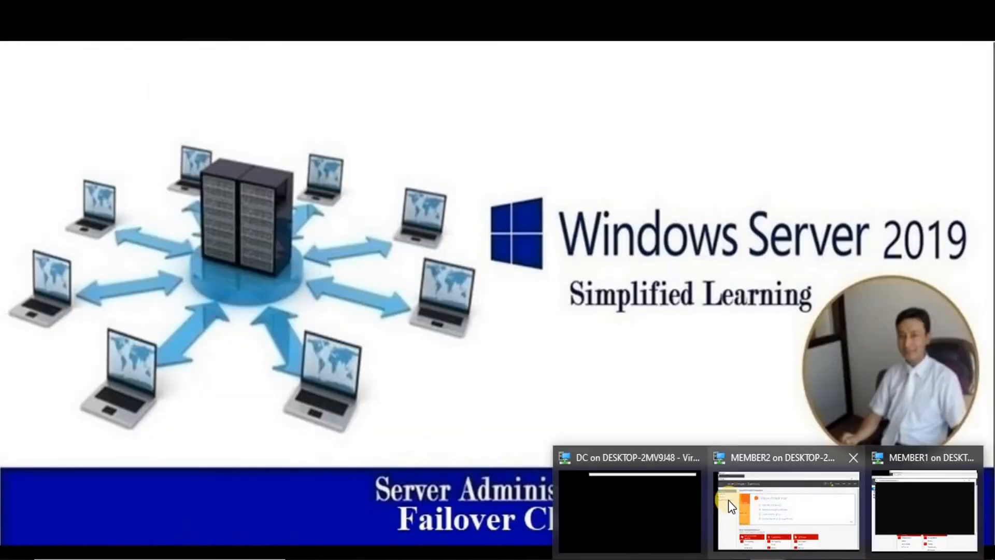
{"action": "mouse_move", "coordinate": [796, 516]}
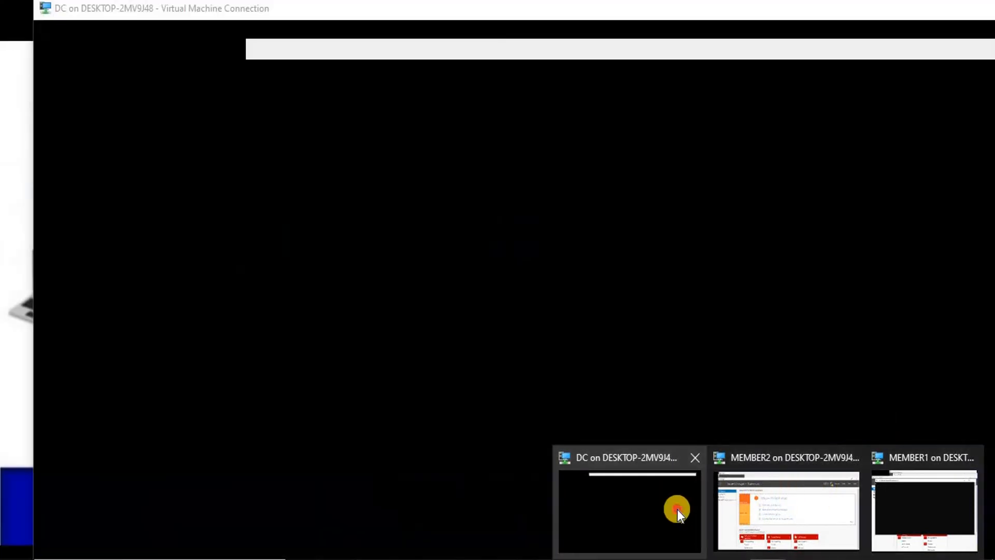
{"action": "left_click", "coordinate": [678, 509]}
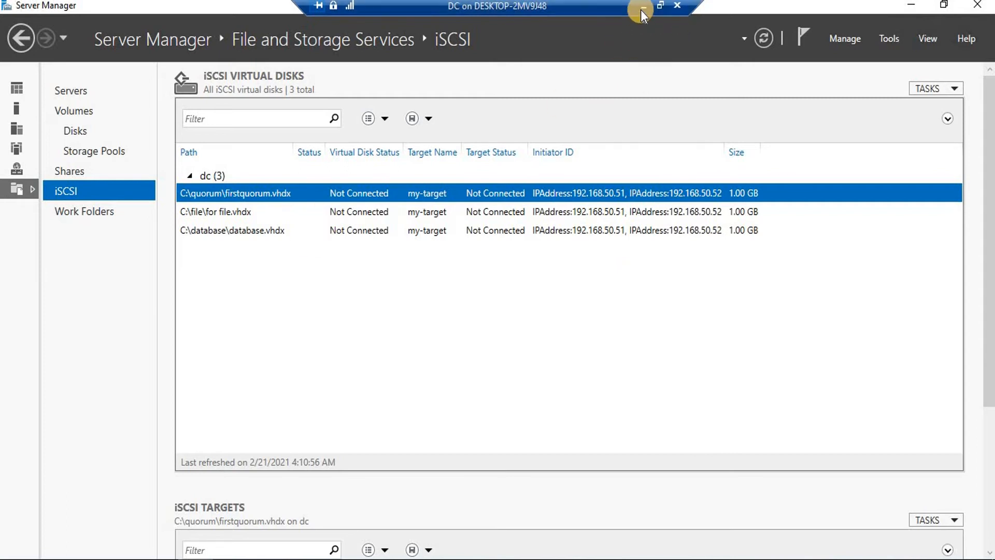
{"action": "left_click", "coordinate": [660, 5]}
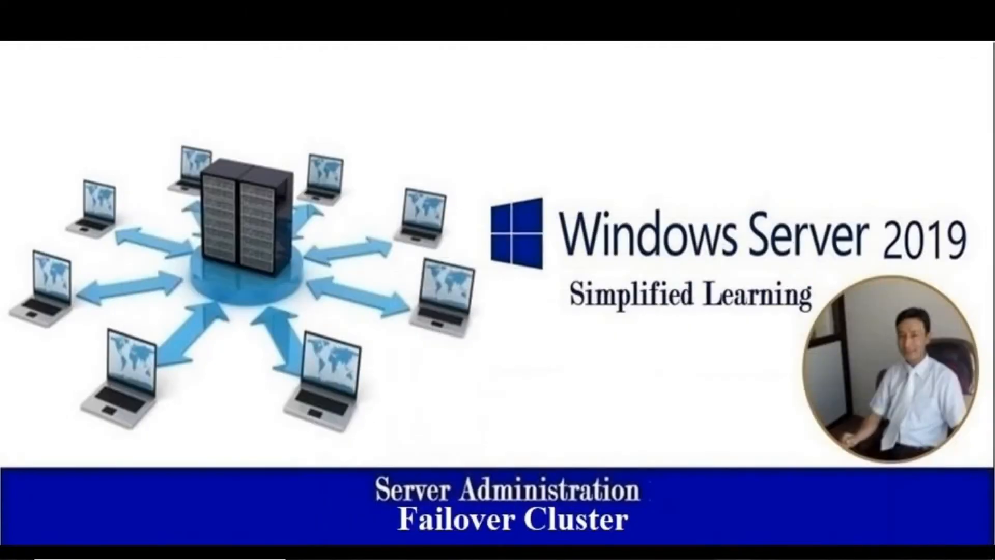
Force MEMBER1 to restart despite the warning, then minimize its window
{"action": "mouse_move", "coordinate": [768, 558]}
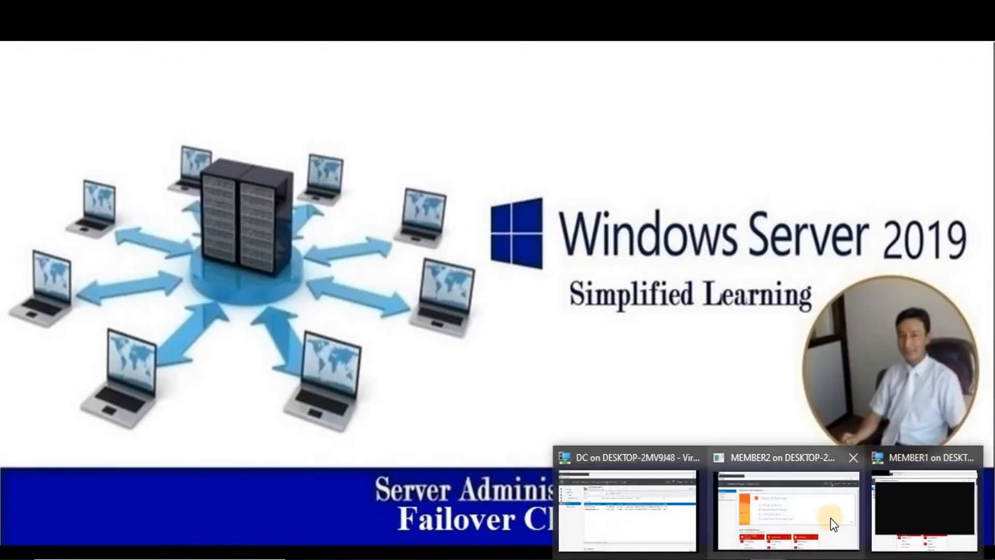
{"action": "left_click", "coordinate": [765, 522]}
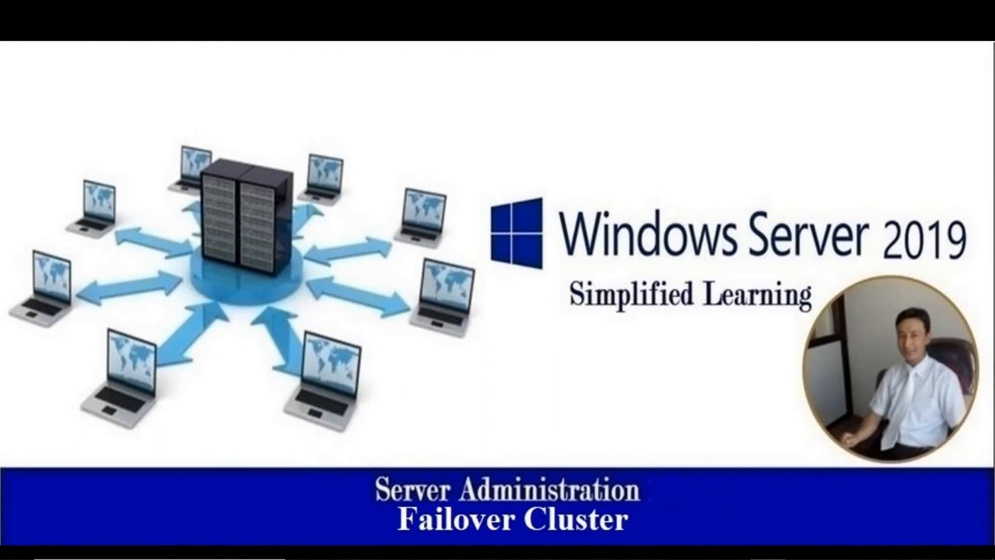
{"action": "left_click", "coordinate": [896, 505]}
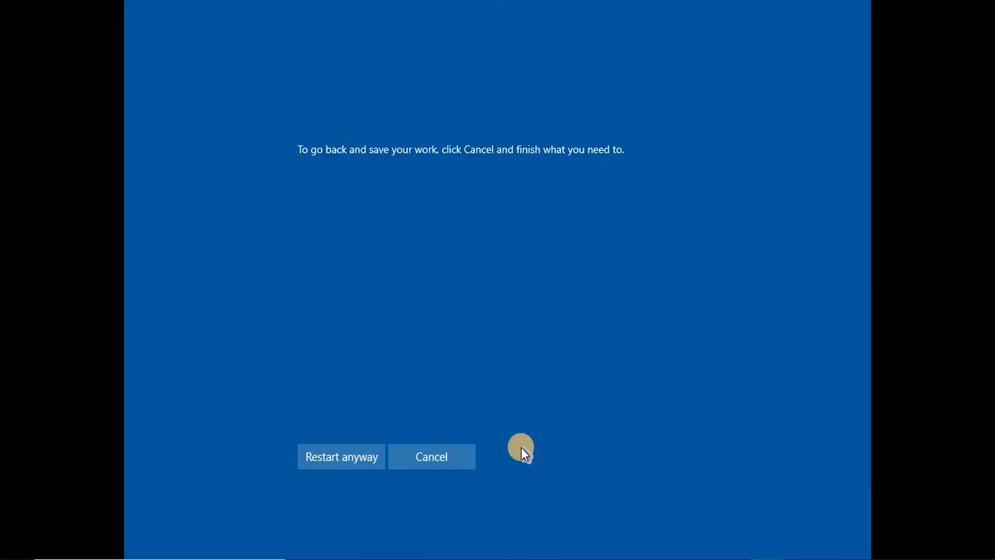
{"action": "left_click", "coordinate": [353, 463]}
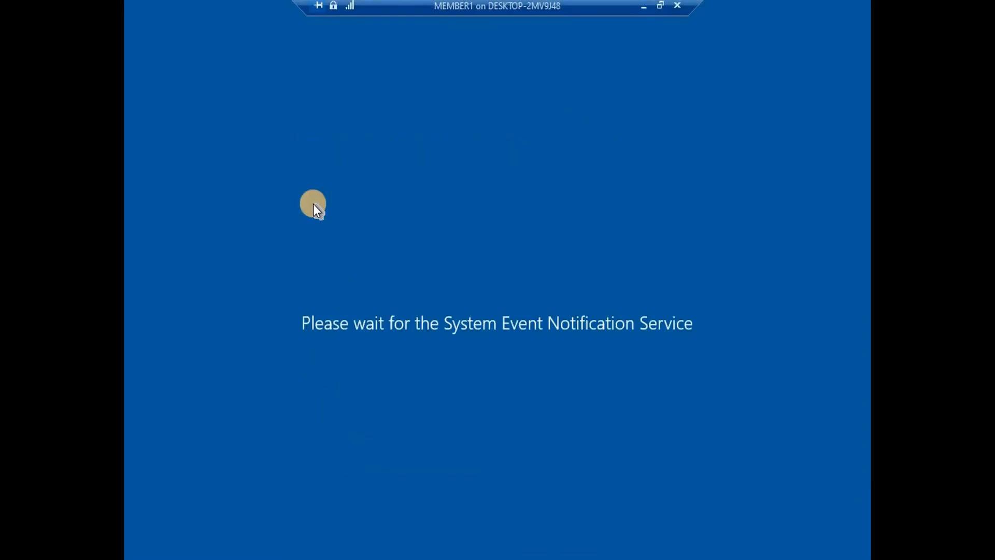
{"action": "left_click", "coordinate": [647, 7]}
Reconnect to the MEMBER2 virtual machine and switch back to the DC machine
{"action": "mouse_move", "coordinate": [782, 550]}
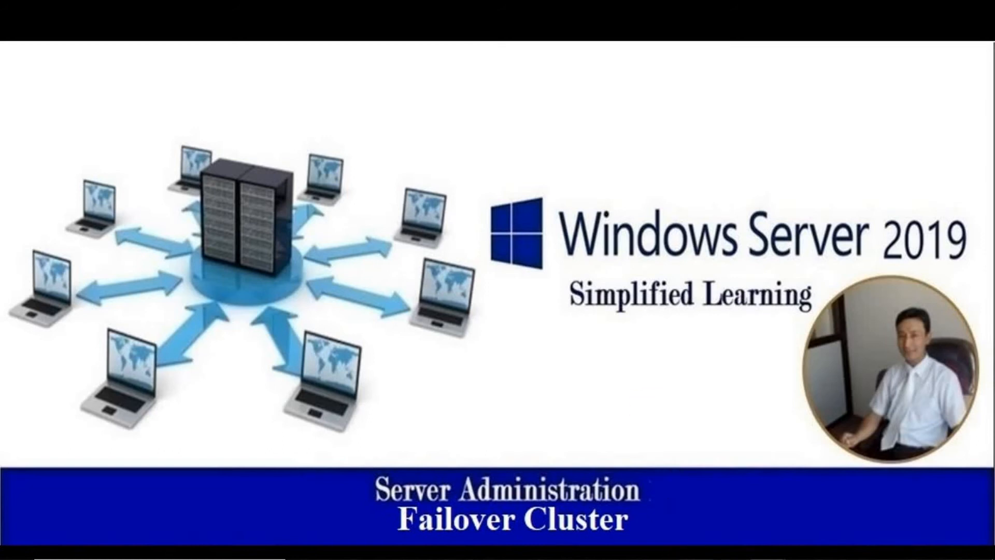
{"action": "left_click", "coordinate": [676, 559]}
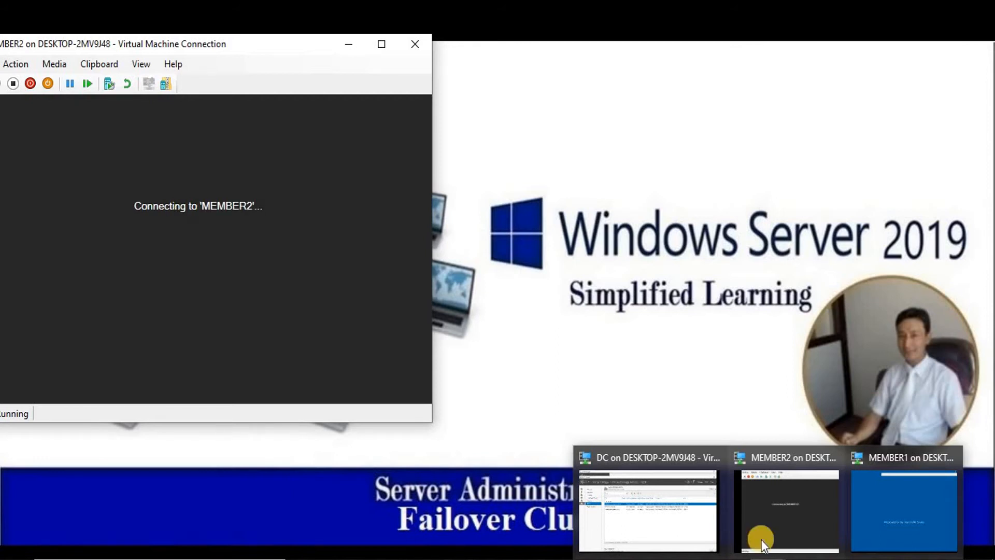
{"action": "left_click", "coordinate": [764, 506]}
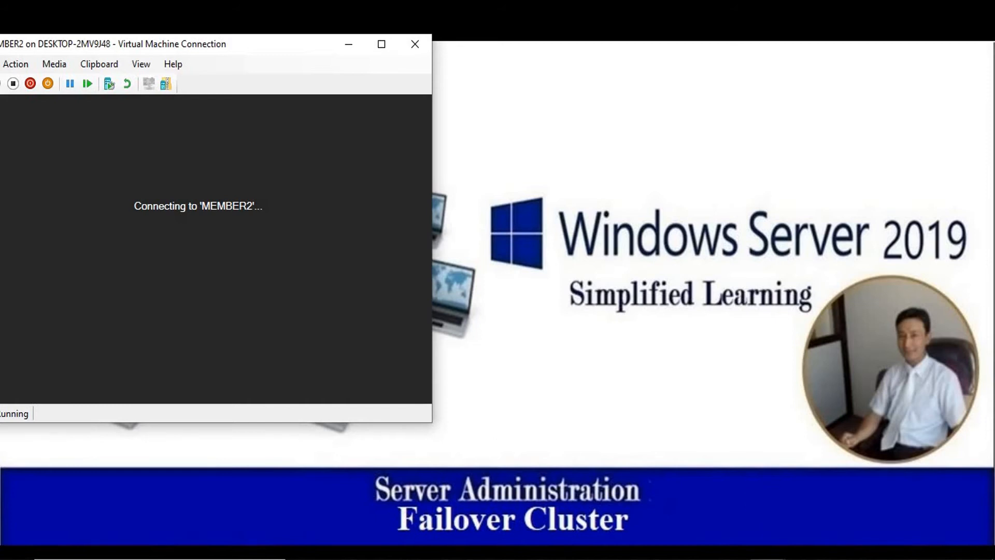
{"action": "left_click", "coordinate": [661, 507]}
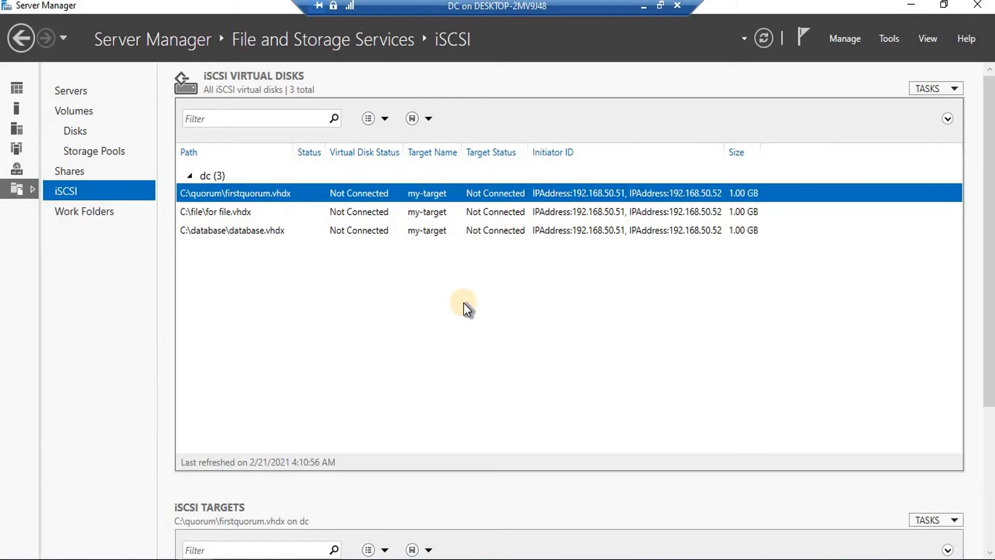
Close Server Manager on the DC, show MEMBER2 full screen, and open MEMBER1's window
{"action": "left_click", "coordinate": [977, 10]}
{"action": "left_click", "coordinate": [821, 44]}
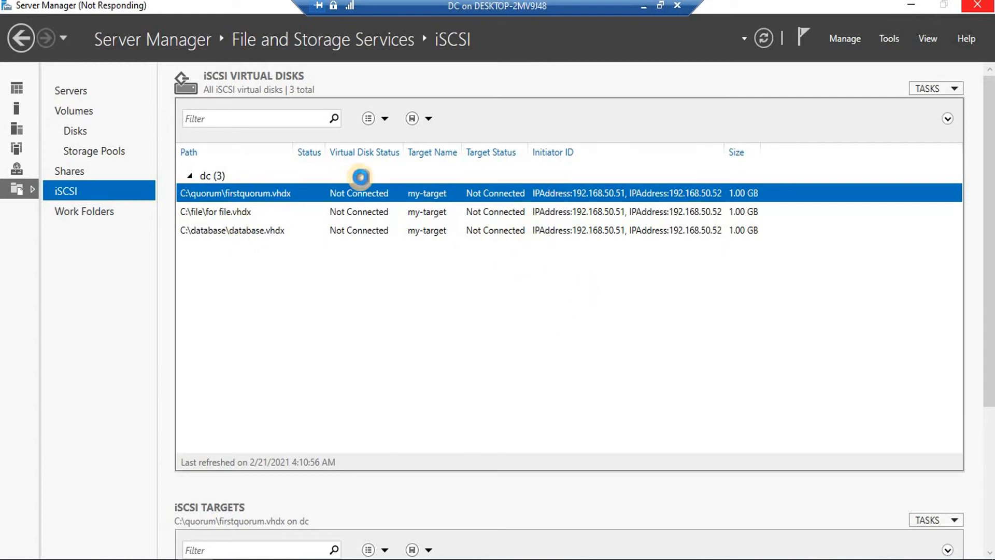
{"action": "left_click", "coordinate": [643, 7]}
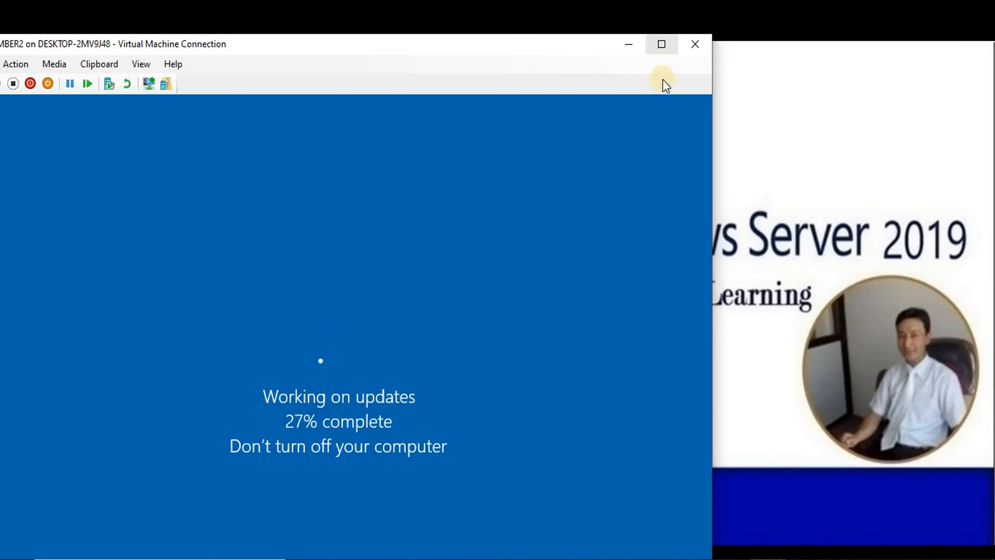
{"action": "left_click", "coordinate": [661, 43]}
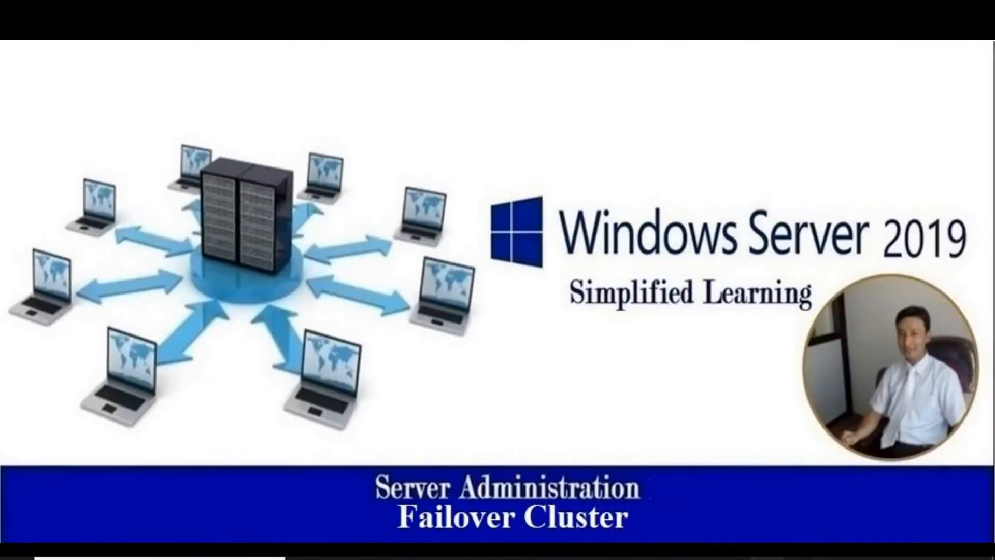
{"action": "left_click", "coordinate": [881, 495]}
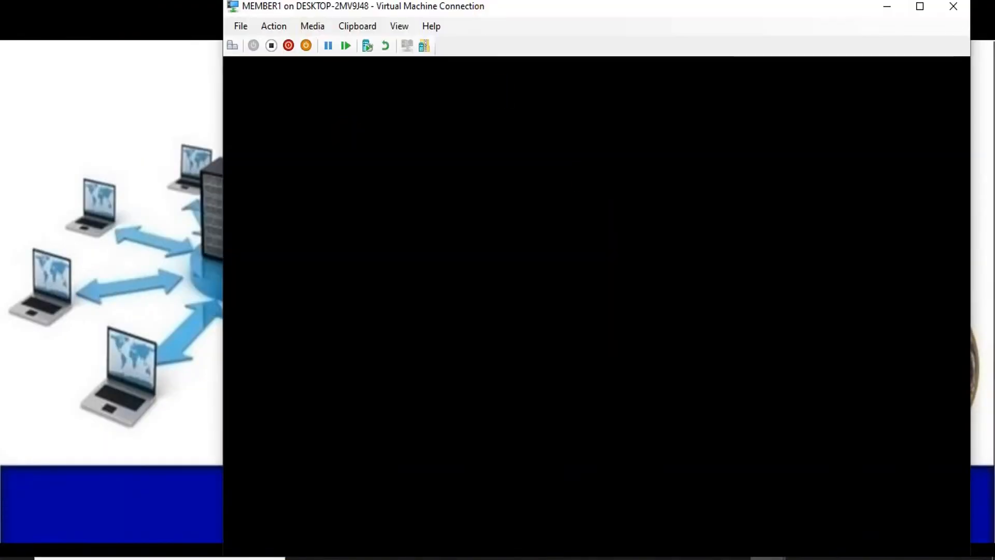
Wake MEMBER1's blank screen, then bring the MEMBER2 virtual machine to the front
{"action": "left_click", "coordinate": [471, 280]}
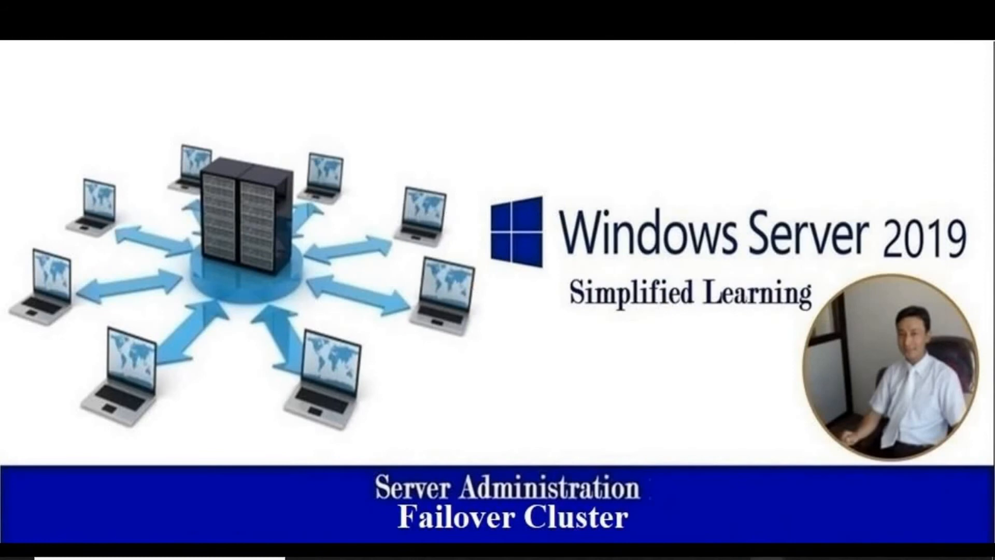
{"action": "mouse_move", "coordinate": [773, 555]}
{"action": "left_click", "coordinate": [760, 512]}
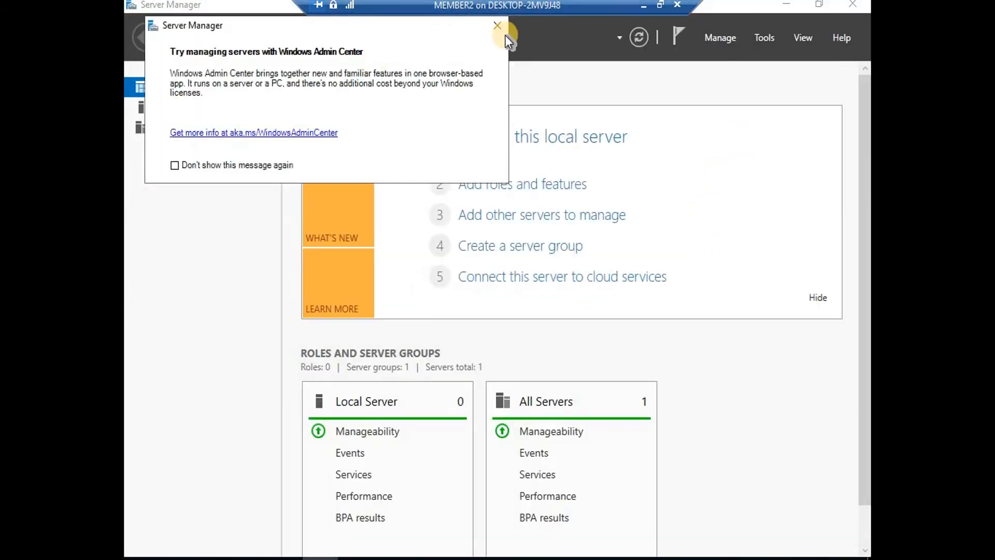
Dismiss the Admin Center suggestions and launch Failover Cluster Manager from Tools
{"action": "left_click", "coordinate": [500, 27]}
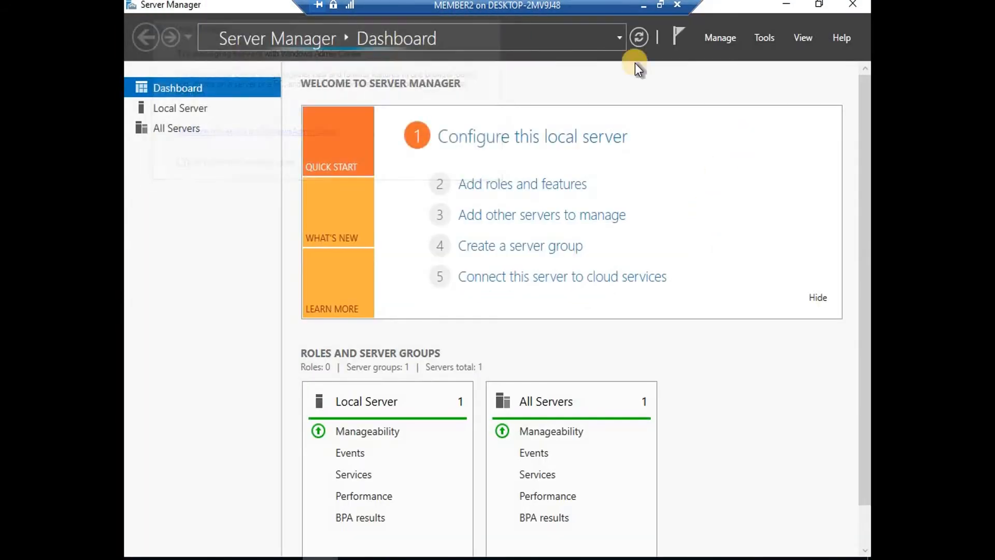
{"action": "left_click", "coordinate": [769, 36]}
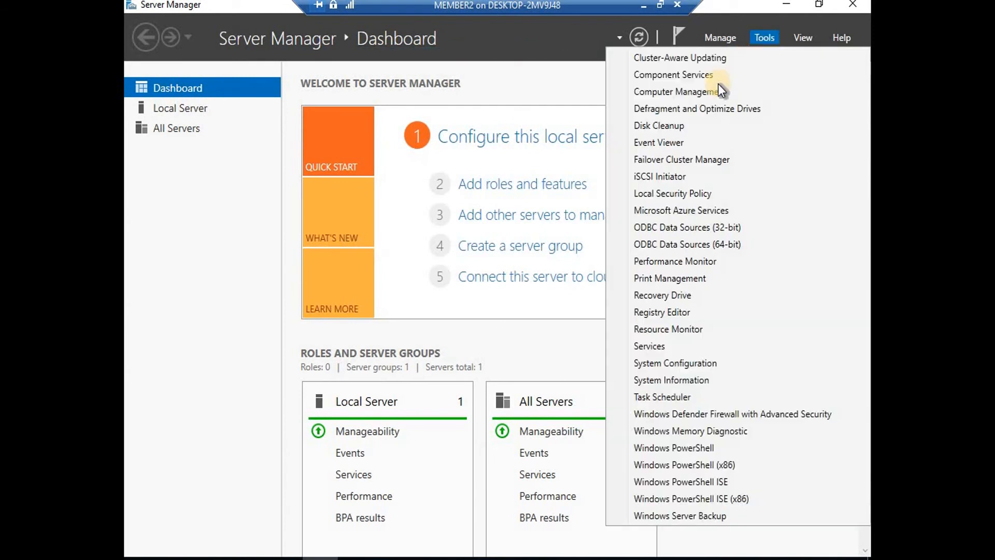
{"action": "left_click", "coordinate": [664, 164]}
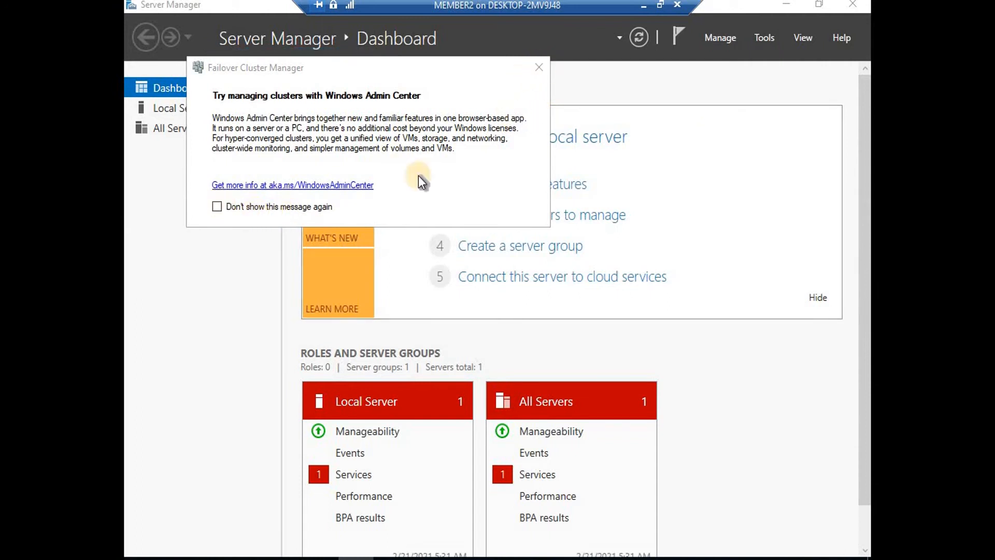
{"action": "left_click", "coordinate": [537, 67]}
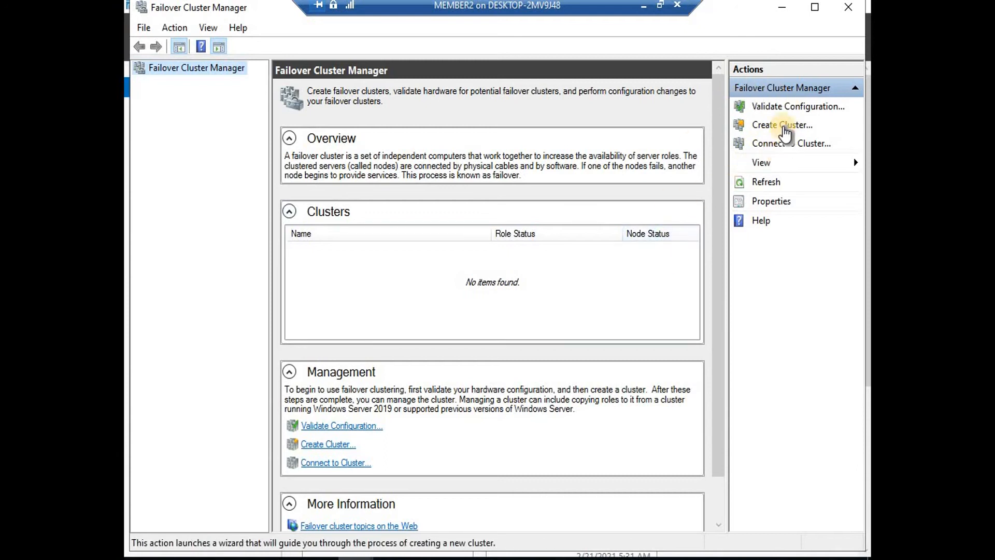
Start the Create Cluster wizard and add servers MEMBER1 and MEMBER2 from the domain
{"action": "left_click", "coordinate": [784, 125]}
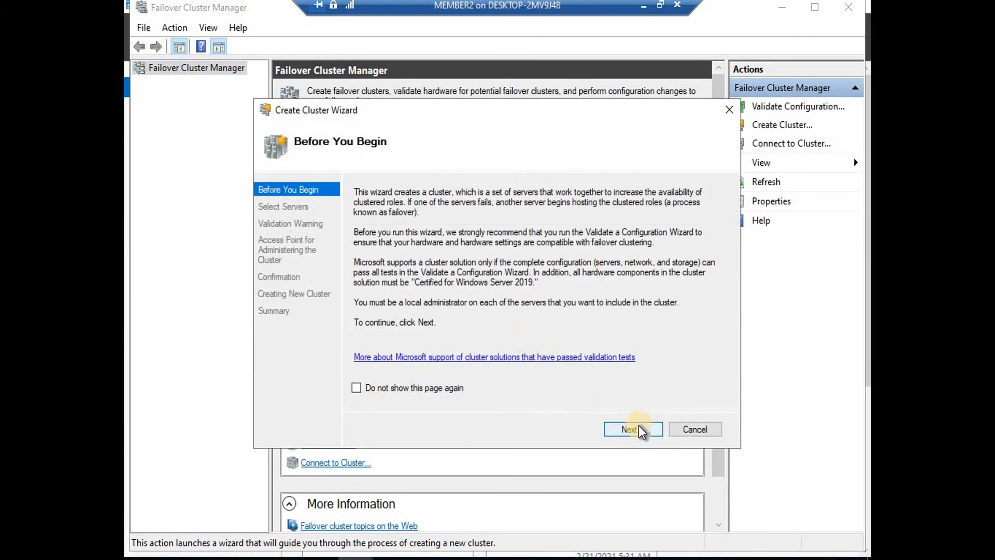
{"action": "left_click", "coordinate": [630, 429]}
{"action": "left_click", "coordinate": [692, 242]}
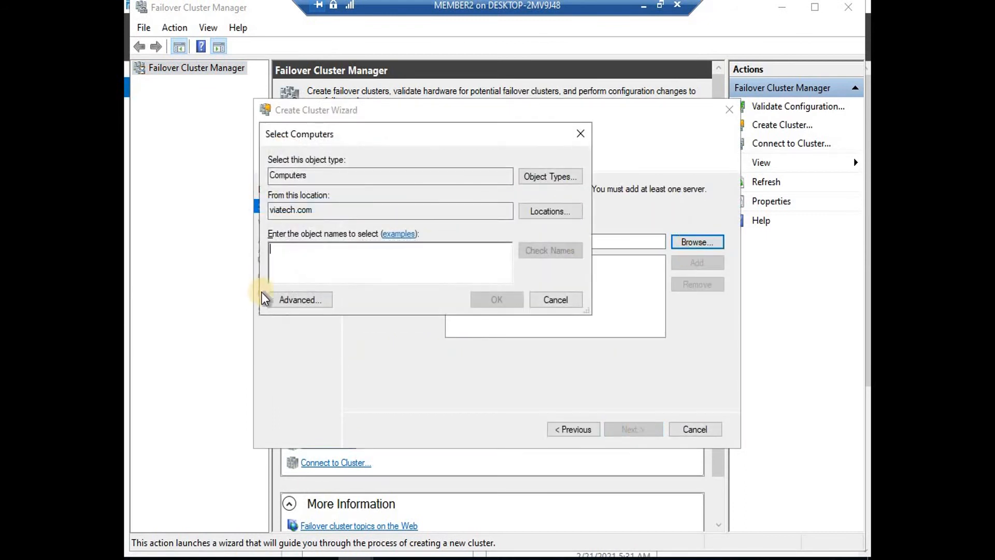
{"action": "left_click", "coordinate": [300, 299]}
{"action": "left_click", "coordinate": [603, 262]}
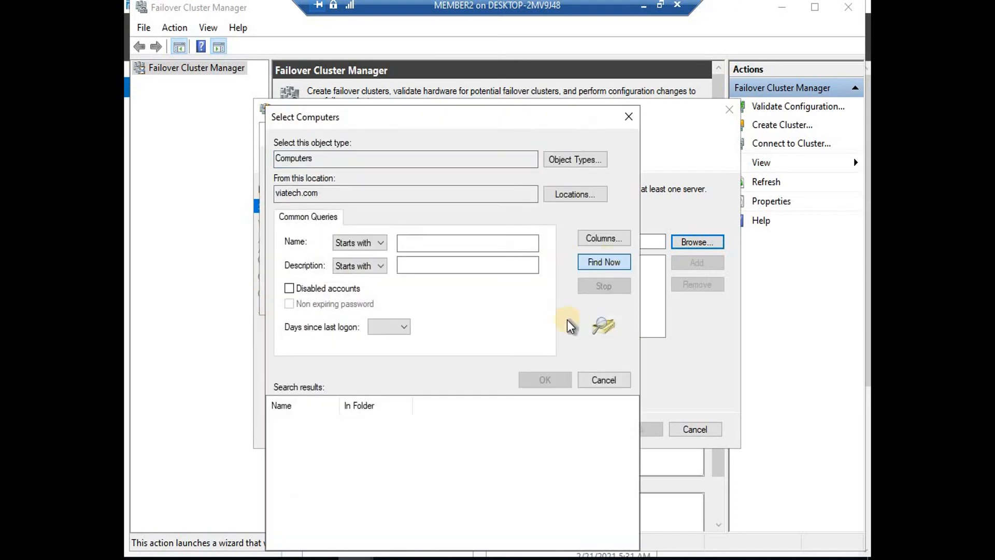
{"action": "left_click", "coordinate": [302, 435]}
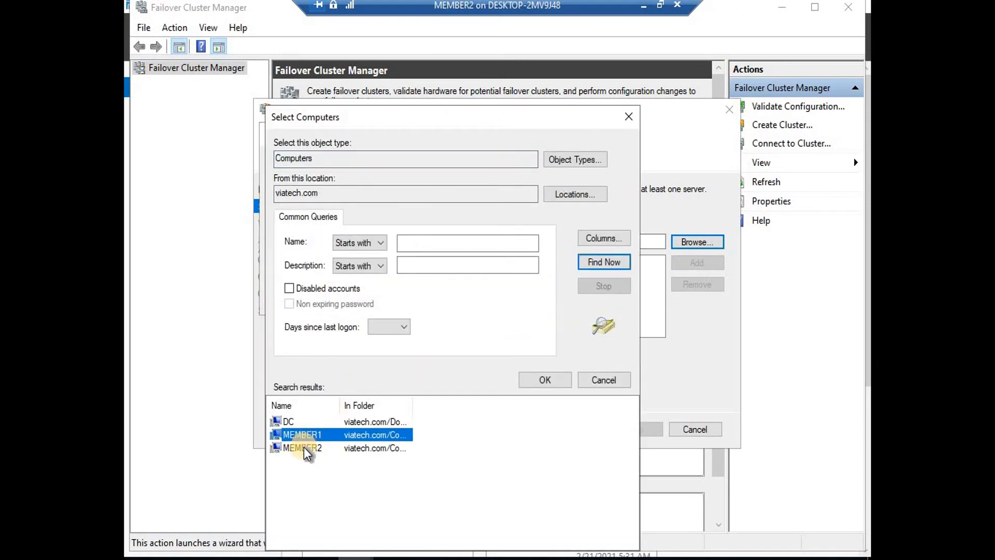
{"action": "left_click", "coordinate": [306, 447], "text": "ctrl"}
{"action": "left_click", "coordinate": [548, 380]}
{"action": "left_click", "coordinate": [500, 295]}
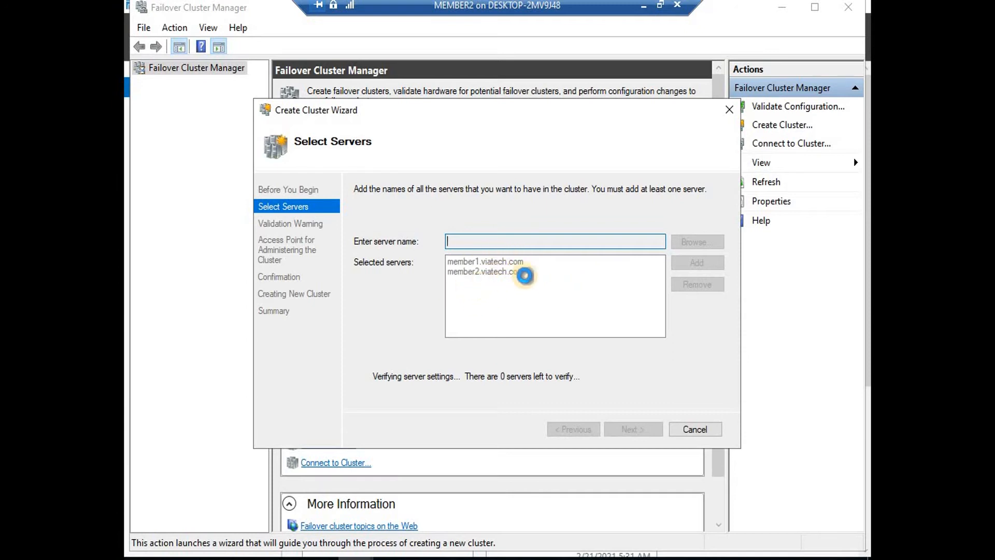
Choose to run configuration validation tests and move past the validation introduction
{"action": "left_click", "coordinate": [642, 431]}
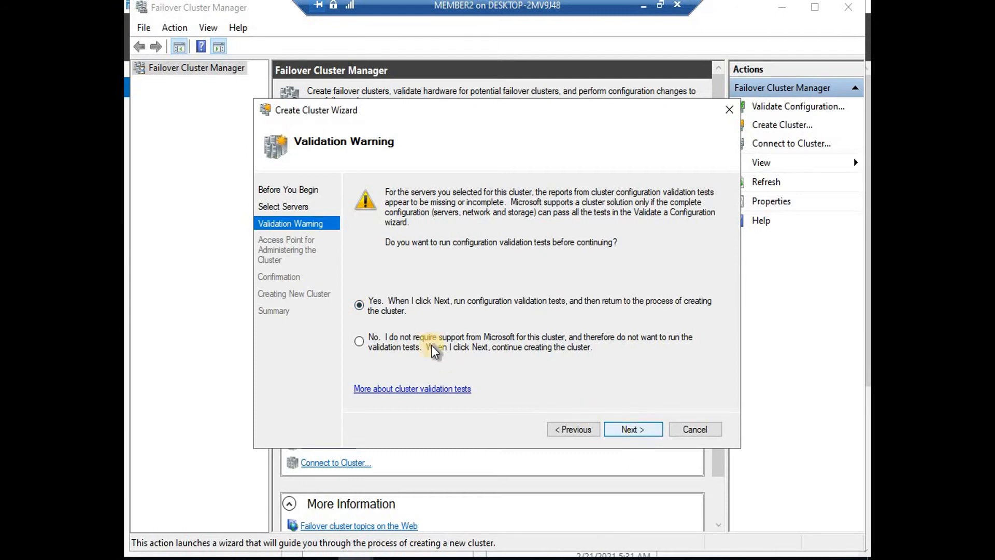
{"action": "left_click", "coordinate": [624, 431]}
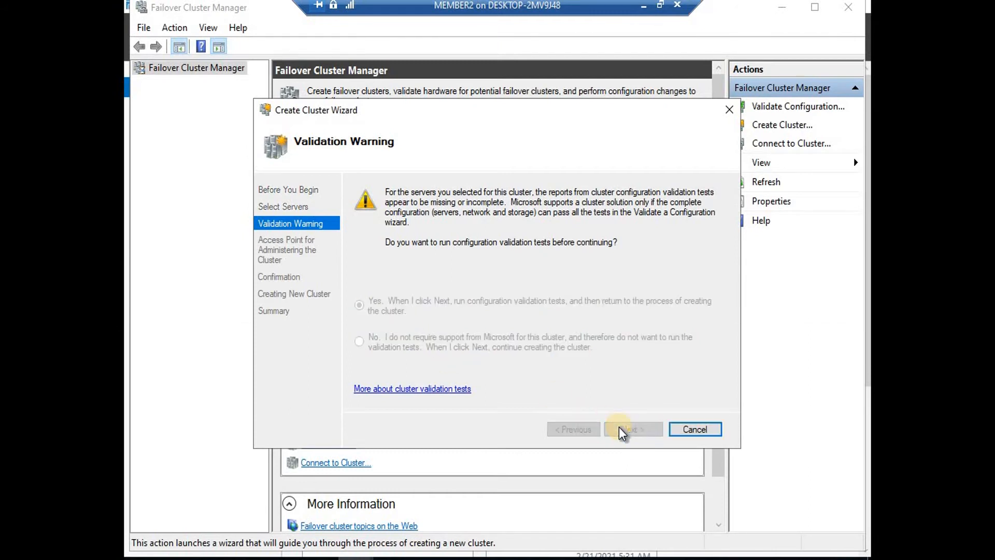
{"action": "left_click", "coordinate": [646, 434]}
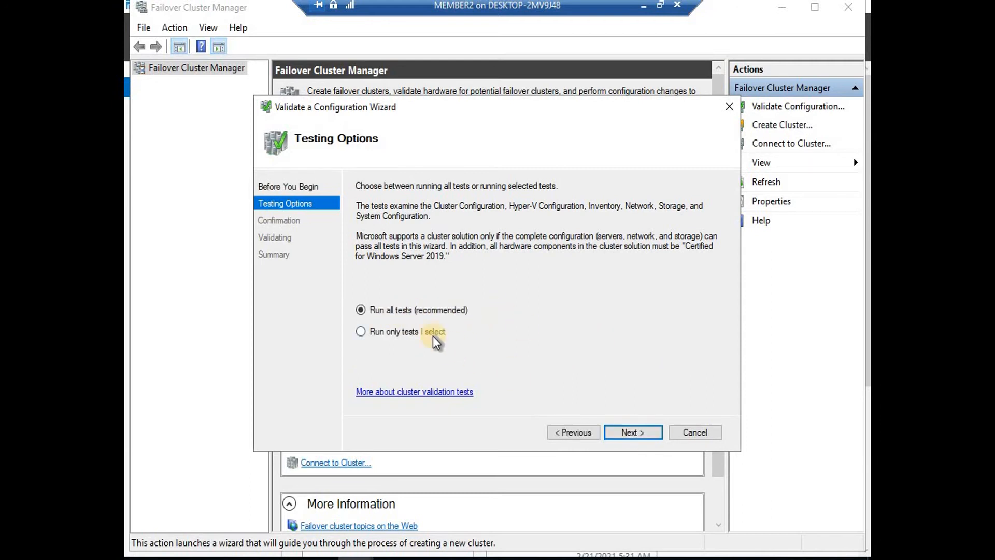
Keep Run all tests and start the validation, moving its window aside
{"action": "left_click", "coordinate": [639, 434]}
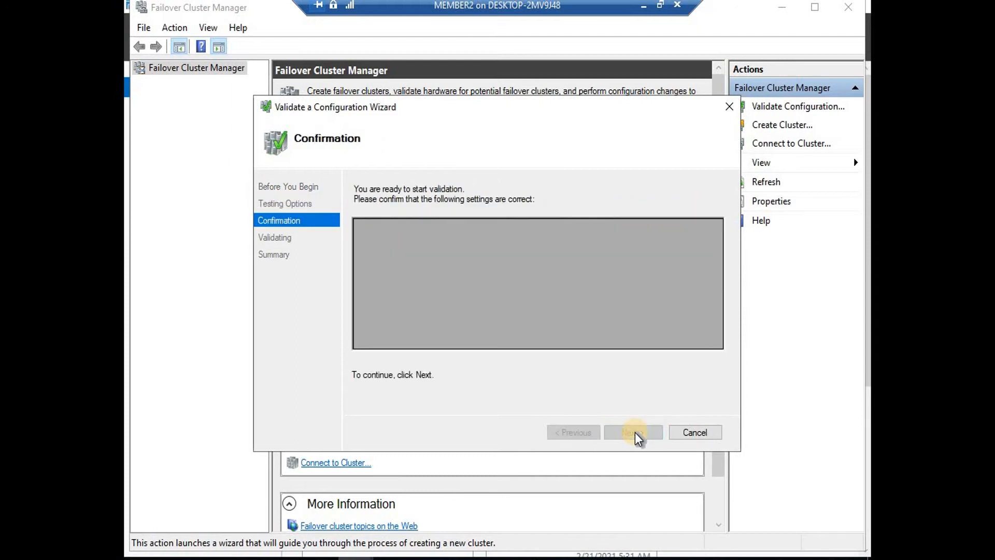
{"action": "left_click", "coordinate": [634, 433]}
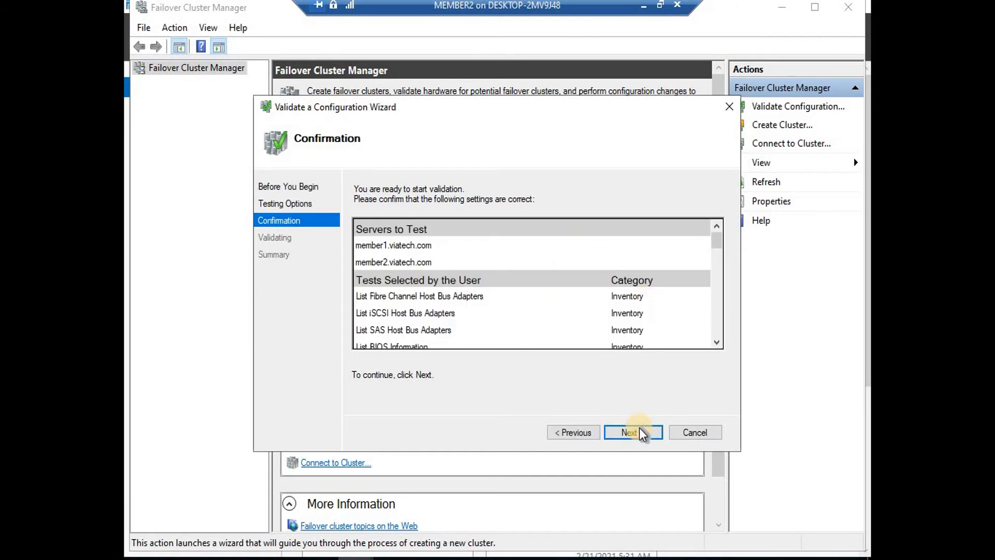
{"action": "left_click", "coordinate": [633, 432]}
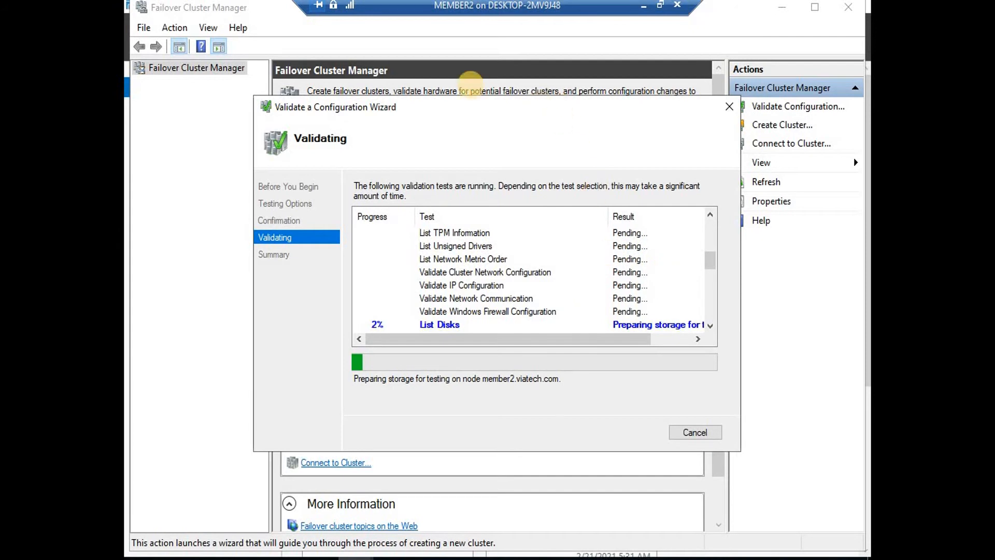
{"action": "left_click_drag", "start_coordinate": [573, 108], "coordinate": [480, 88]}
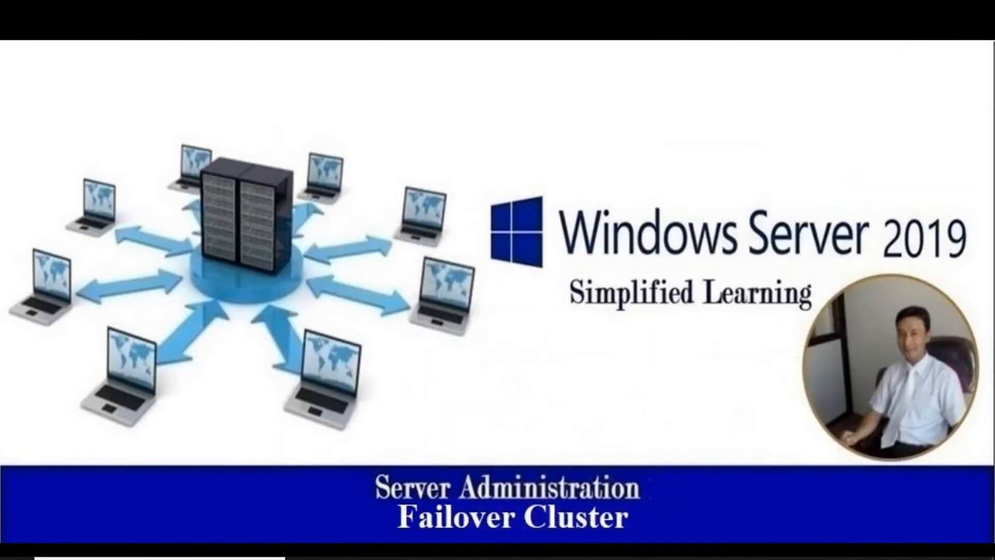
Dismiss MEMBER1's security options screen, then return to MEMBER2's validation progress
{"action": "mouse_move", "coordinate": [767, 559]}
{"action": "left_click", "coordinate": [873, 507]}
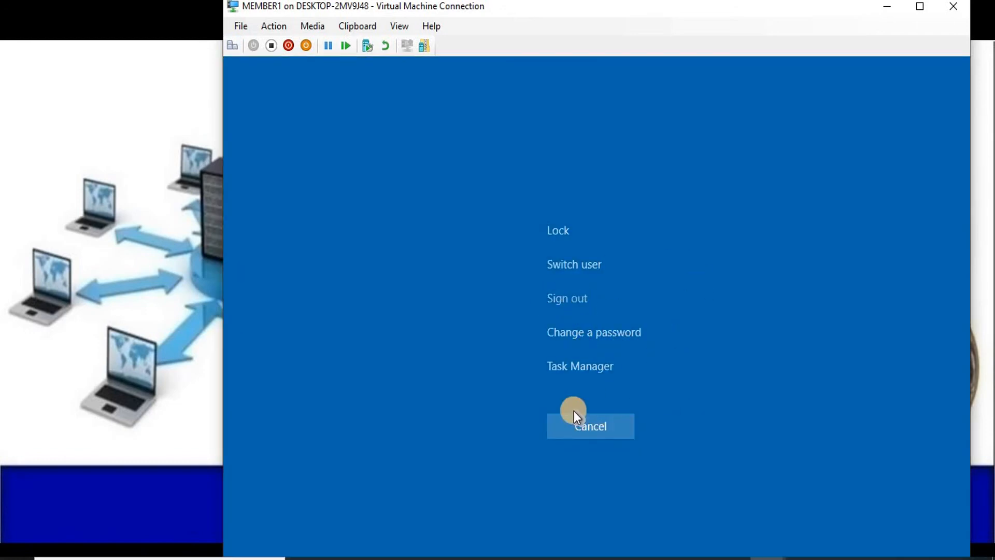
{"action": "left_click", "coordinate": [585, 431]}
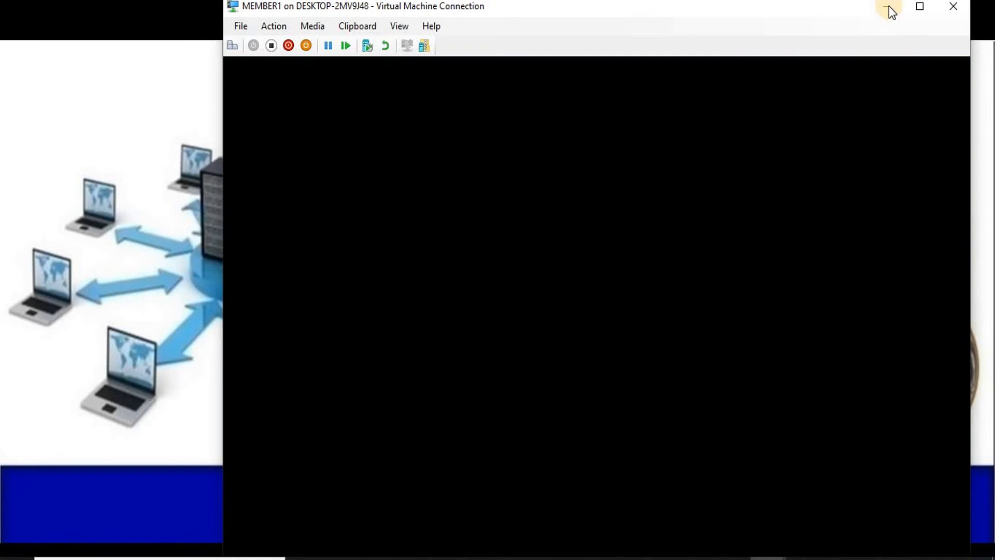
{"action": "left_click", "coordinate": [887, 6]}
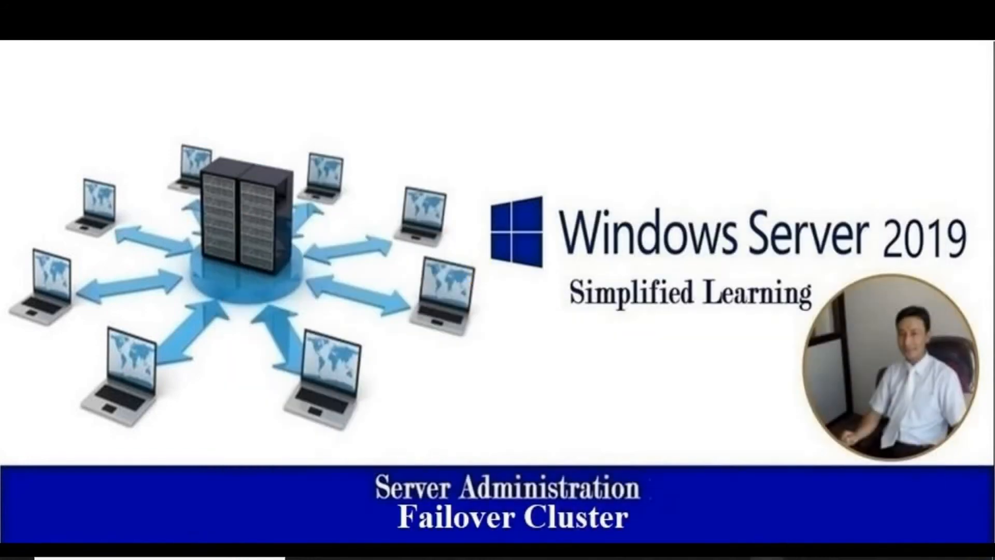
{"action": "mouse_move", "coordinate": [762, 558]}
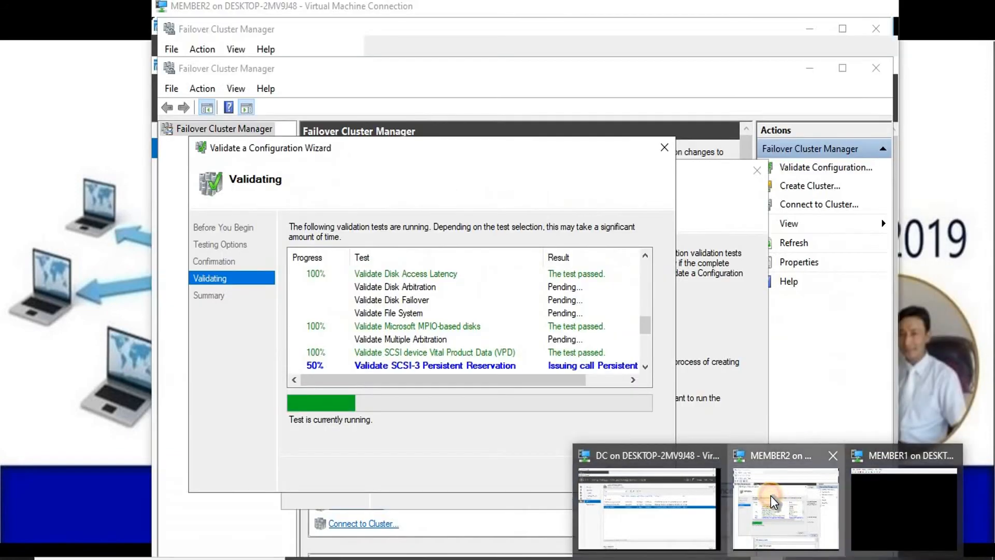
{"action": "left_click", "coordinate": [770, 496]}
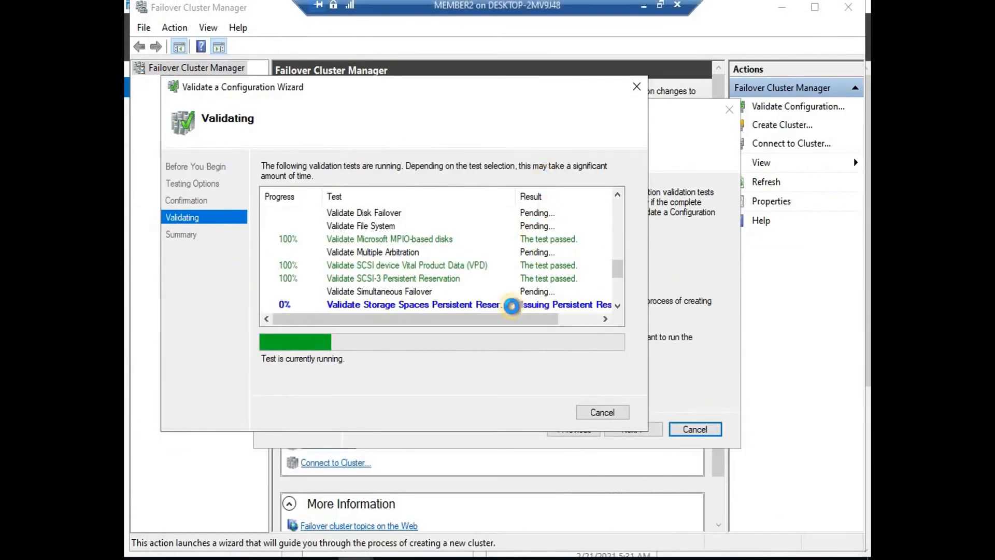
Rearrange the validation window and review the completed test summary
{"action": "mouse_move", "coordinate": [617, 272]}
{"action": "left_mouse_down"}
{"action": "mouse_move", "coordinate": [620, 288]}
{"action": "mouse_move", "coordinate": [617, 211]}
{"action": "mouse_move", "coordinate": [626, 280]}
{"action": "left_mouse_up"}
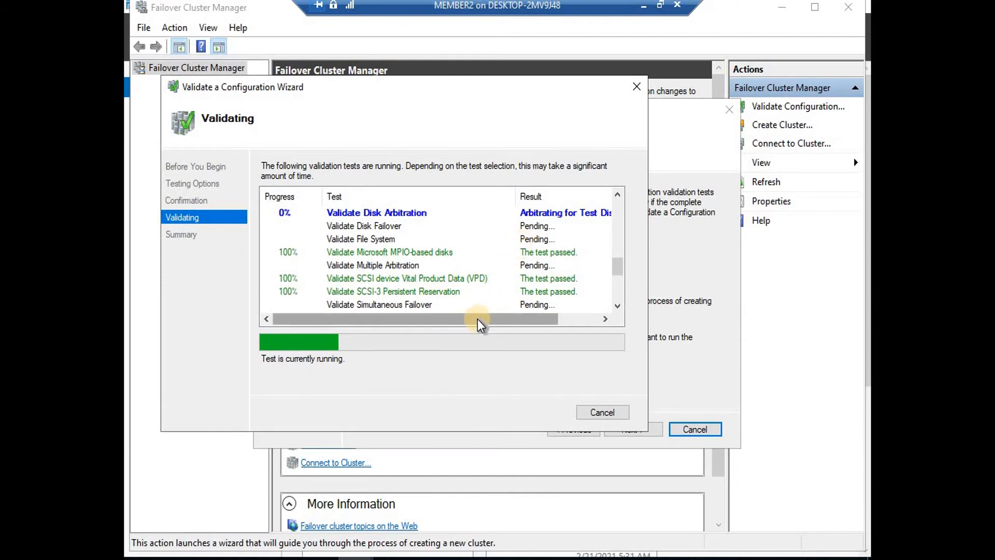
{"action": "left_click_drag", "start_coordinate": [477, 315], "coordinate": [417, 322]}
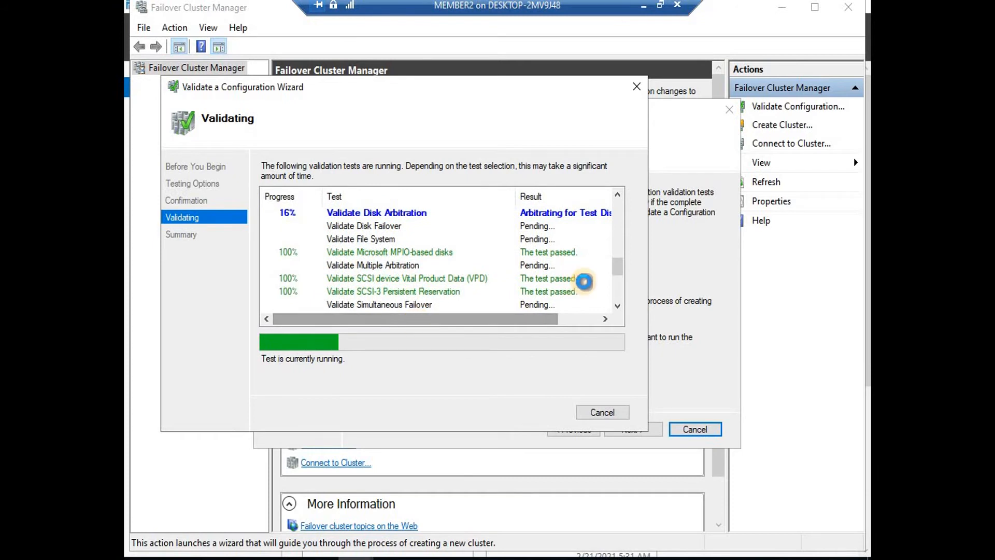
{"action": "mouse_move", "coordinate": [618, 266]}
{"action": "left_mouse_down"}
{"action": "mouse_move", "coordinate": [619, 294]}
{"action": "mouse_move", "coordinate": [618, 270]}
{"action": "left_mouse_up"}
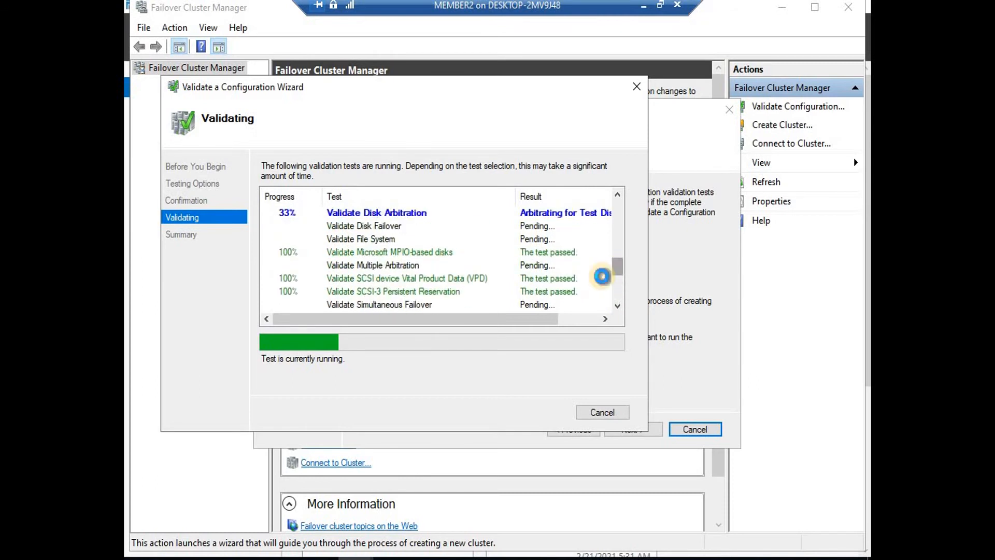
{"action": "left_click", "coordinate": [423, 318]}
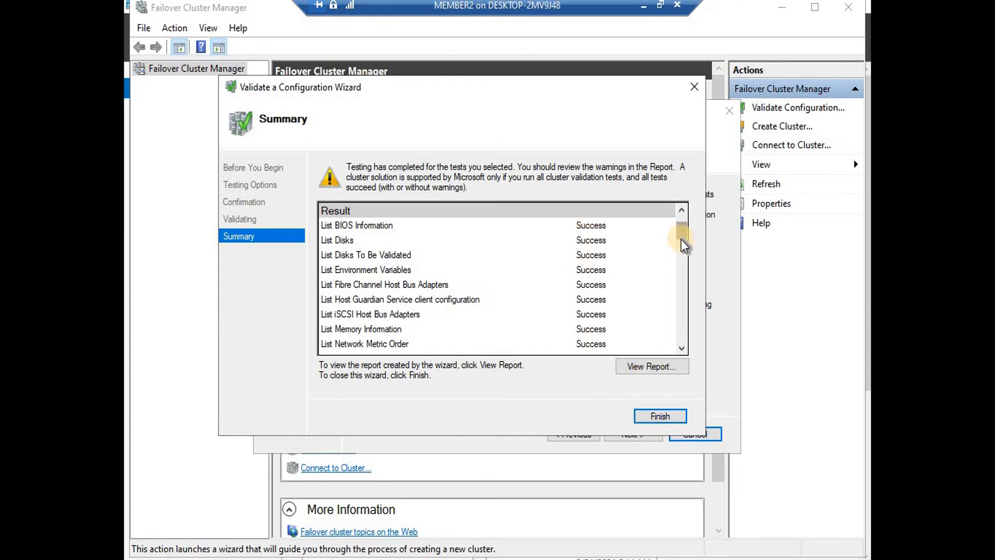
{"action": "left_click_drag", "start_coordinate": [681, 239], "coordinate": [681, 239]}
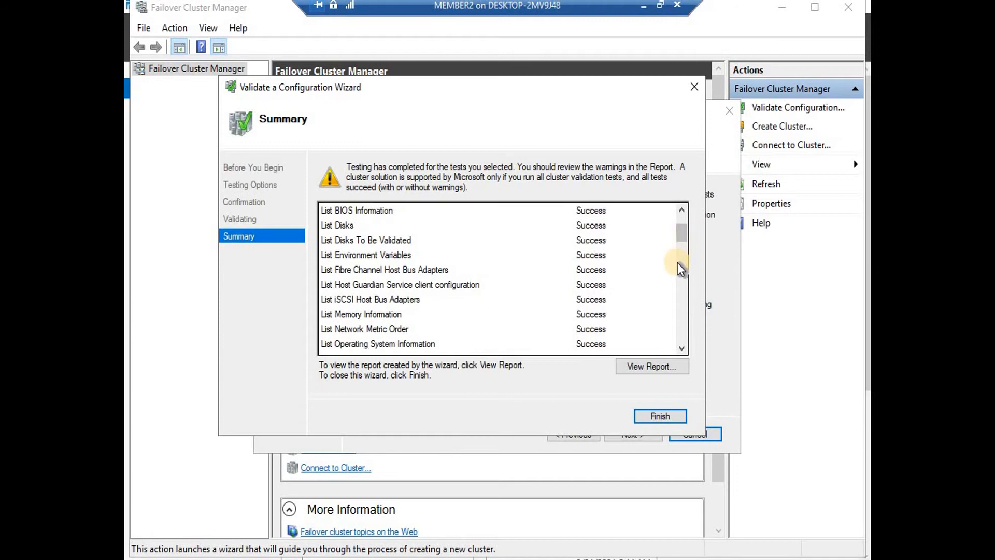
{"action": "left_click_drag", "start_coordinate": [684, 248], "coordinate": [682, 275]}
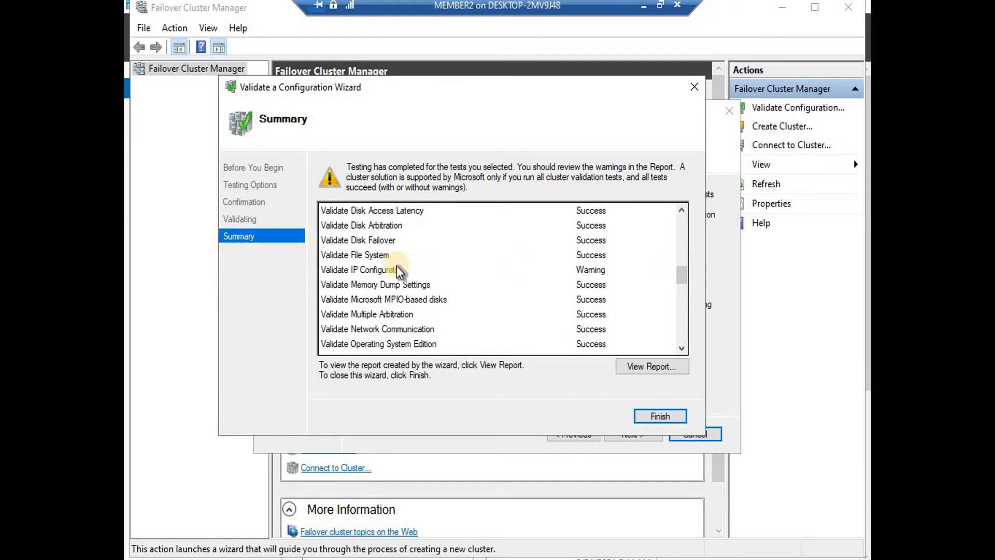
{"action": "left_click", "coordinate": [385, 268]}
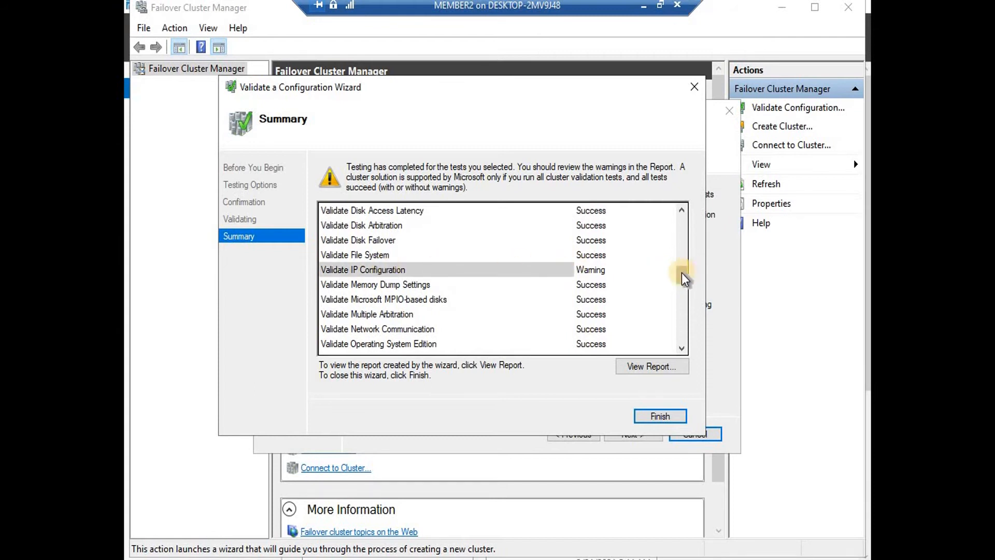
{"action": "left_click_drag", "start_coordinate": [682, 273], "coordinate": [686, 325]}
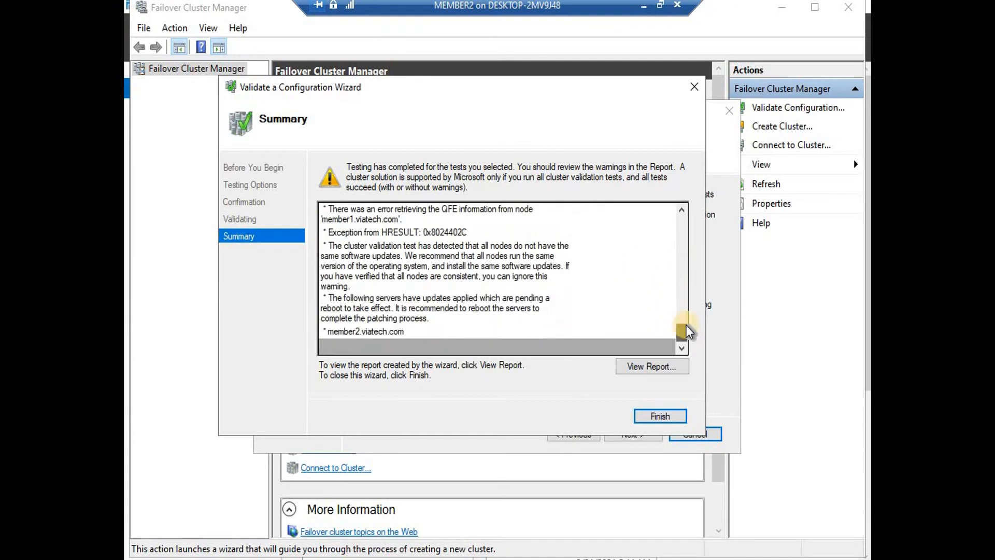
{"action": "left_click", "coordinate": [651, 415]}
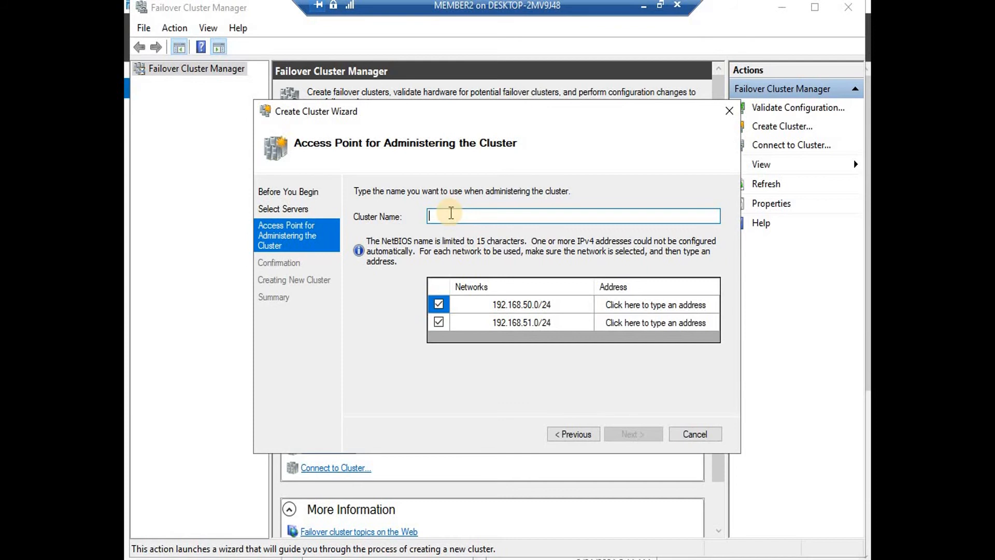
Name the cluster viatechcluster
{"action": "type", "text": "viatech"}
{"action": "type", "text": "clusetr"}
{"action": "key", "text": "BackSpace"}
{"action": "key", "text": "BackSpace"}
{"action": "type", "text": "ter"}
Set cluster address 192.168.50.100 on the first network, exclude the second network, and continue
{"action": "left_click", "coordinate": [613, 307]}
{"action": "left_click", "coordinate": [656, 303]}
{"action": "left_click", "coordinate": [702, 305]}
{"action": "type", "text": "100"}
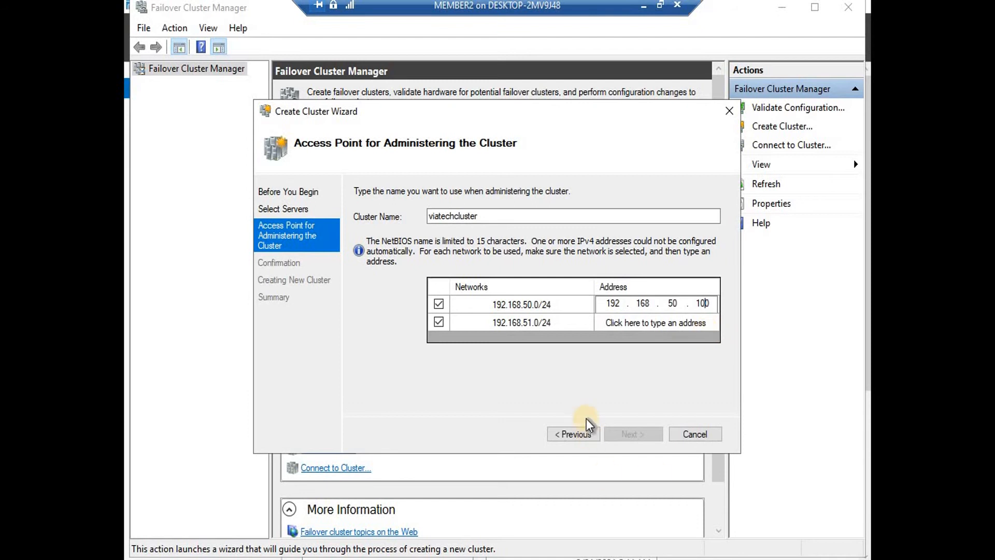
{"action": "left_click", "coordinate": [440, 325]}
{"action": "left_click", "coordinate": [440, 323]}
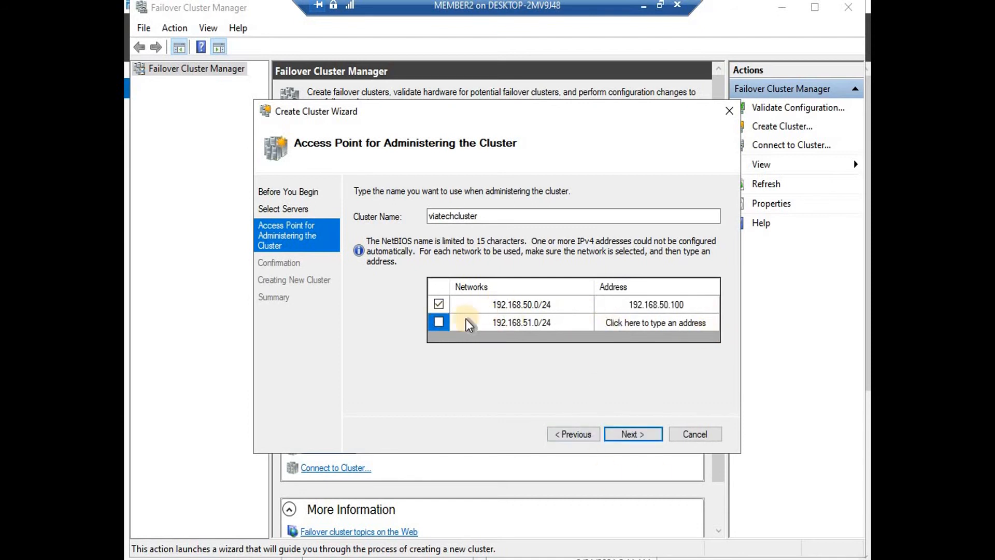
{"action": "left_click", "coordinate": [639, 303]}
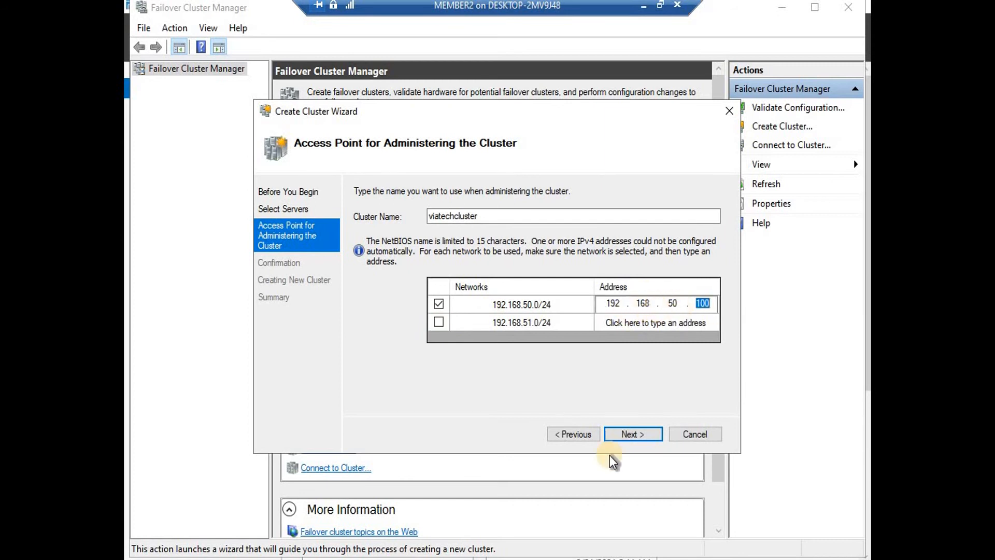
{"action": "left_click", "coordinate": [641, 432]}
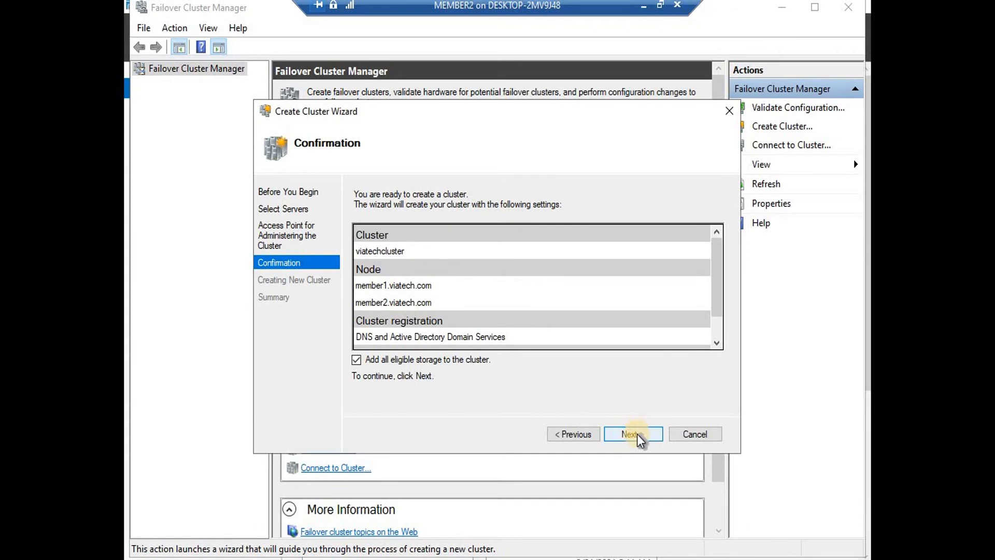
Create the cluster viatechcluster and dismiss the drive problem notification
{"action": "left_click", "coordinate": [637, 434]}
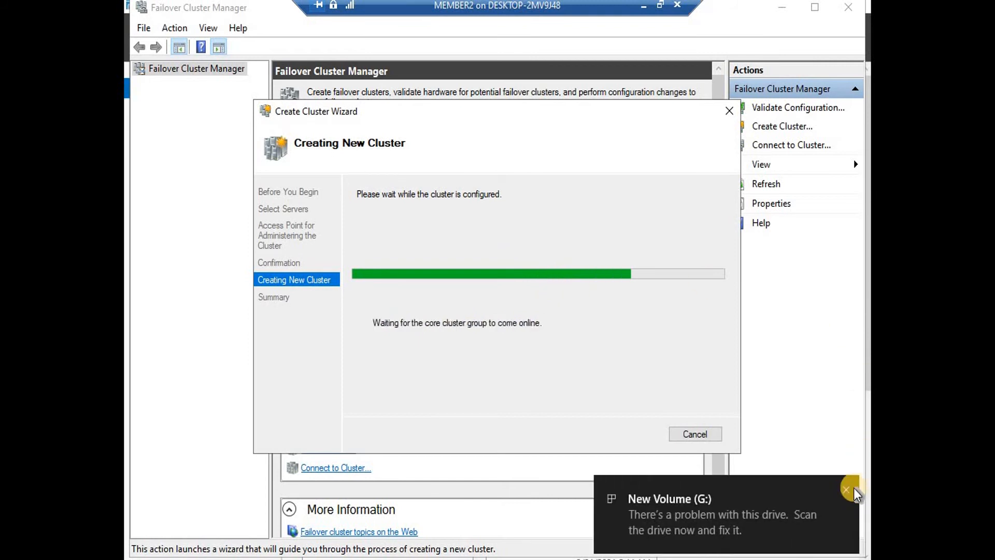
{"action": "left_click", "coordinate": [846, 489]}
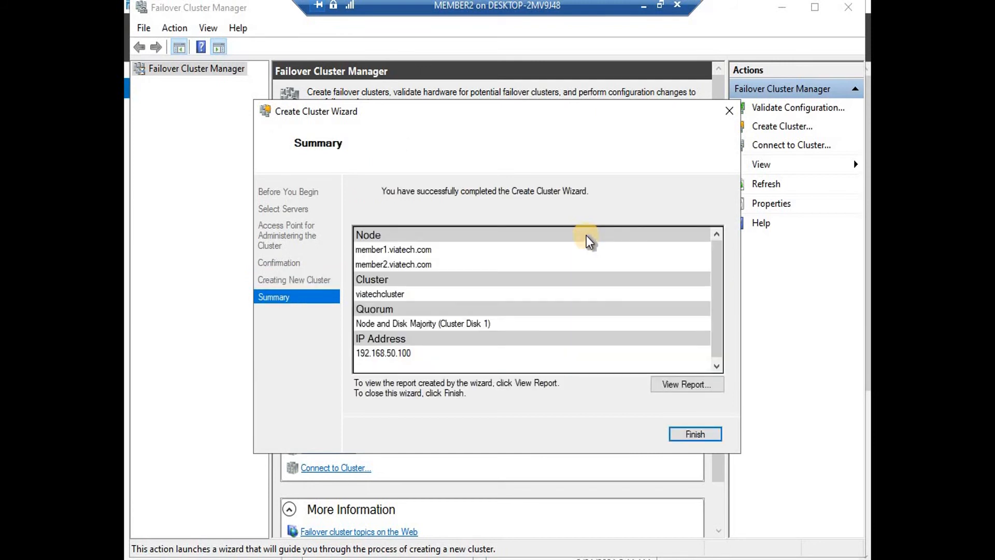
Close the finished Create Cluster Wizard
{"action": "left_click", "coordinate": [693, 434]}
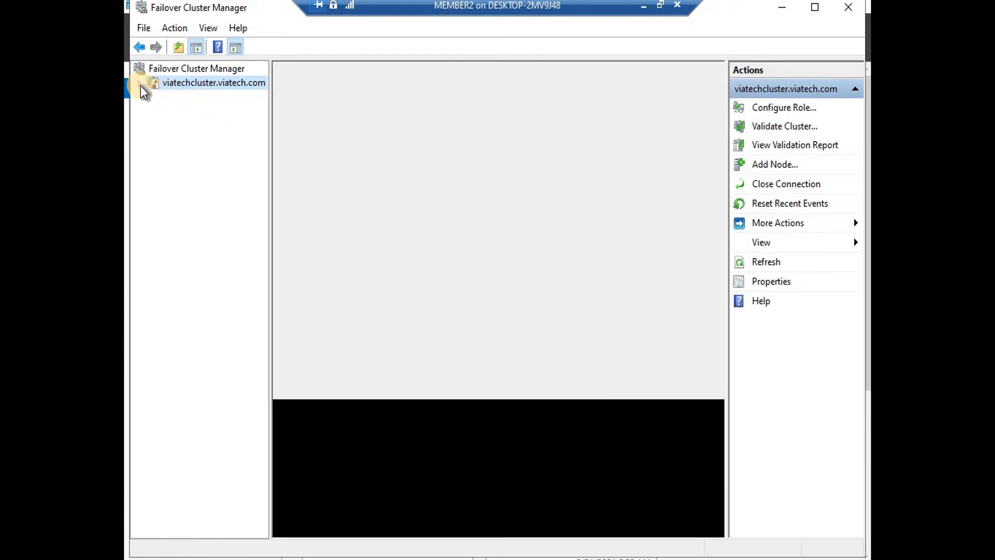
Check nodes member1 and member2 are Up, then start Configure Role from the empty Roles view
{"action": "left_click", "coordinate": [139, 84]}
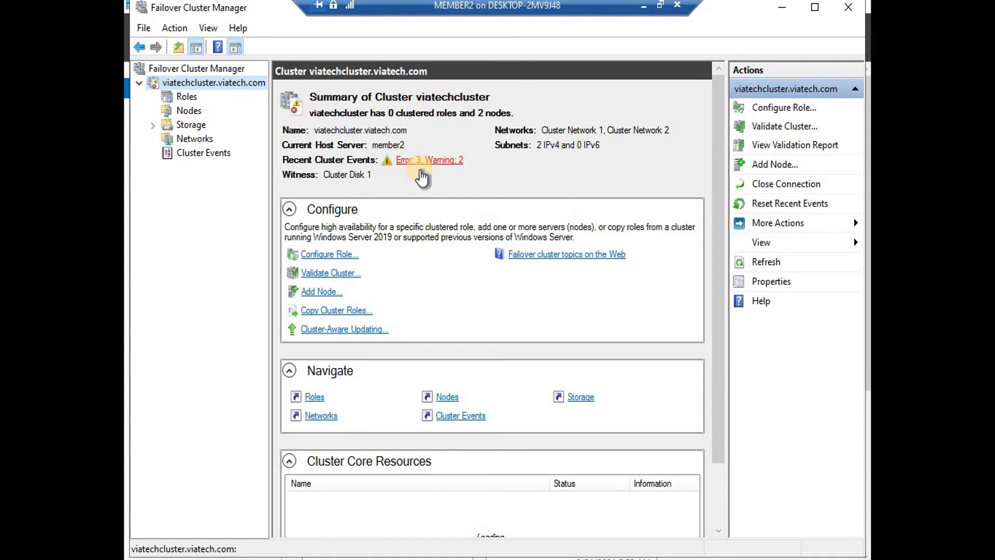
{"action": "left_click", "coordinate": [183, 98]}
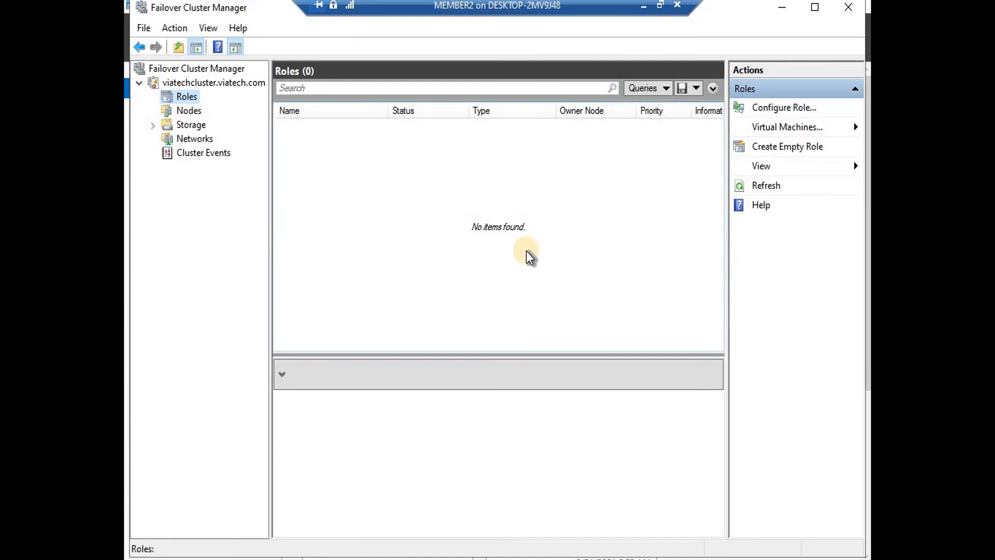
{"action": "left_click", "coordinate": [179, 110]}
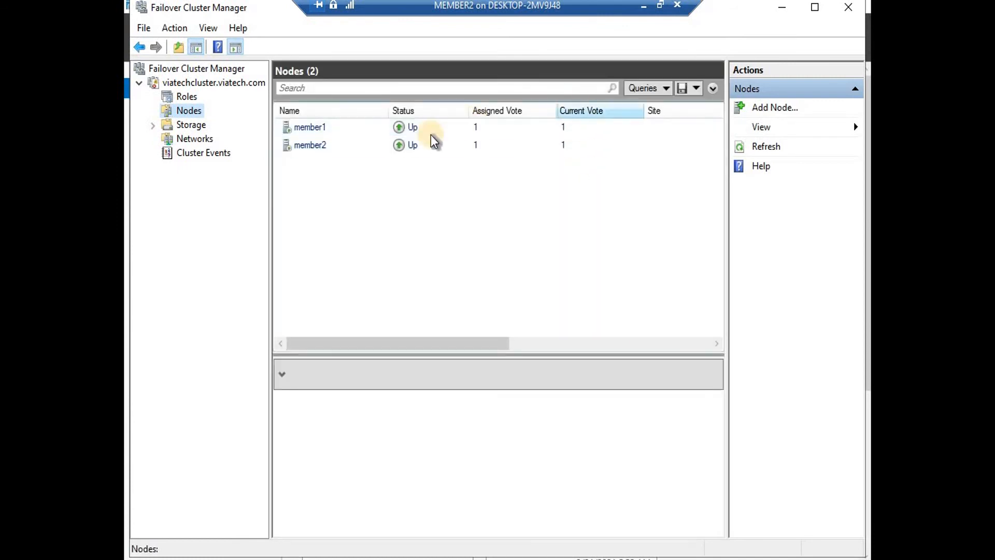
{"action": "left_click", "coordinate": [311, 129]}
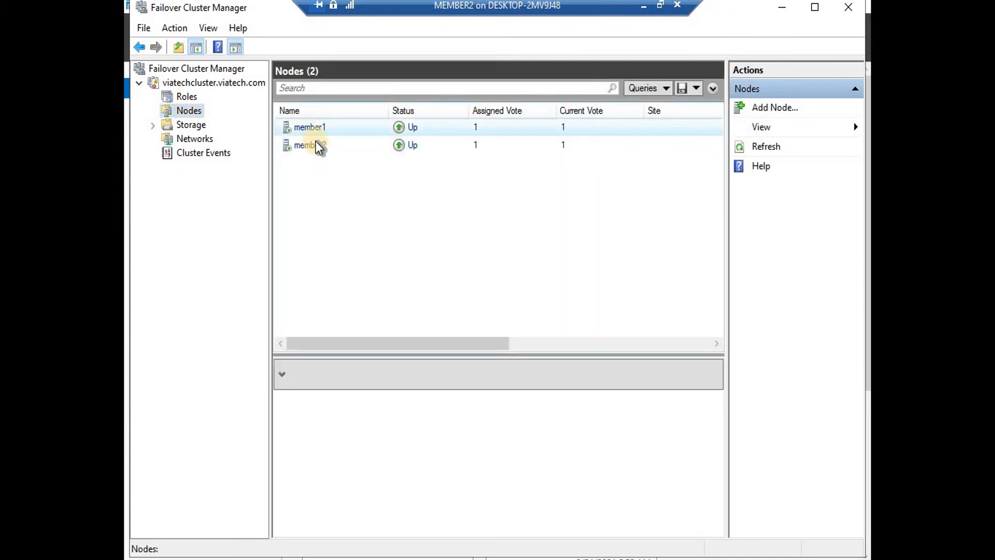
{"action": "left_click", "coordinate": [317, 147], "text": "ctrl"}
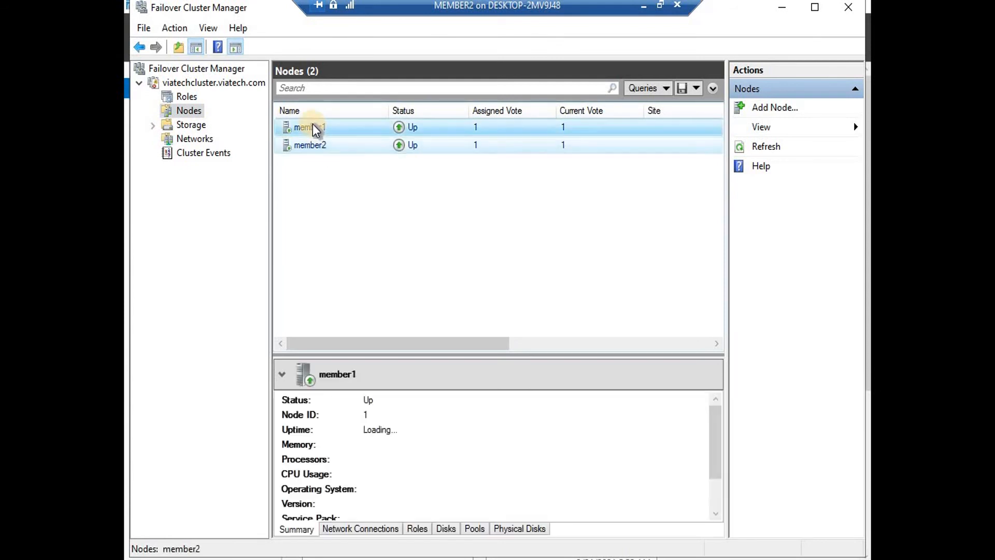
{"action": "left_click", "coordinate": [314, 129]}
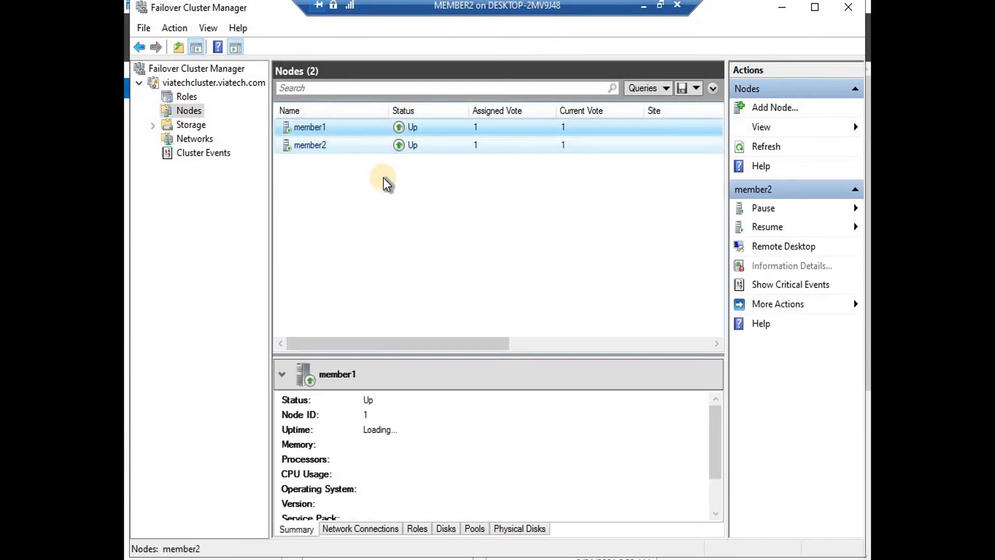
{"action": "left_click", "coordinate": [187, 98]}
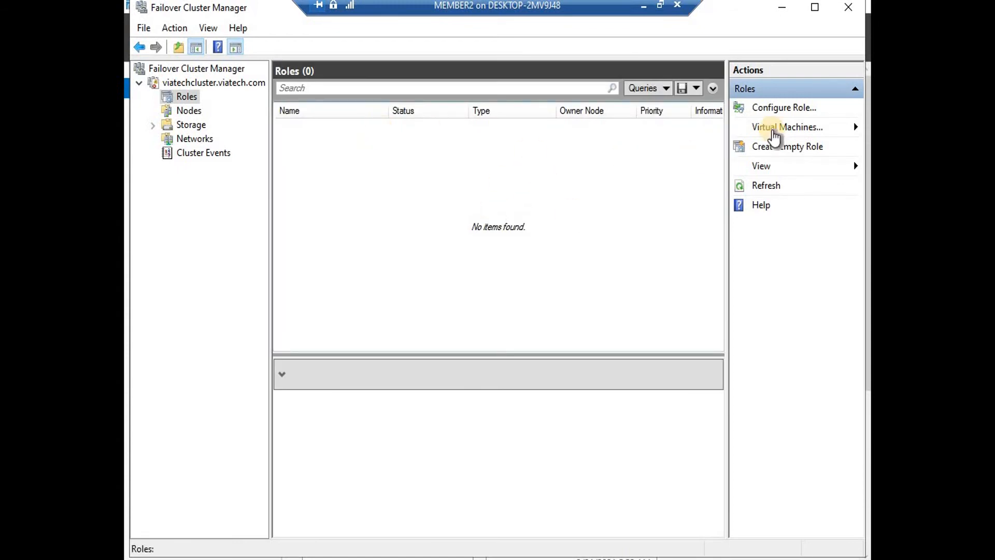
{"action": "left_click", "coordinate": [774, 106]}
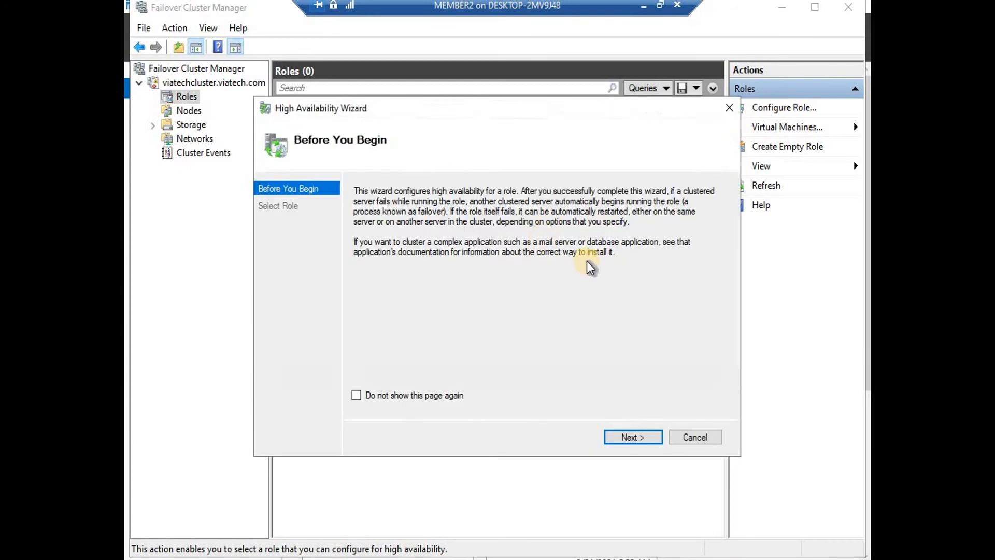
{"action": "left_click", "coordinate": [646, 444]}
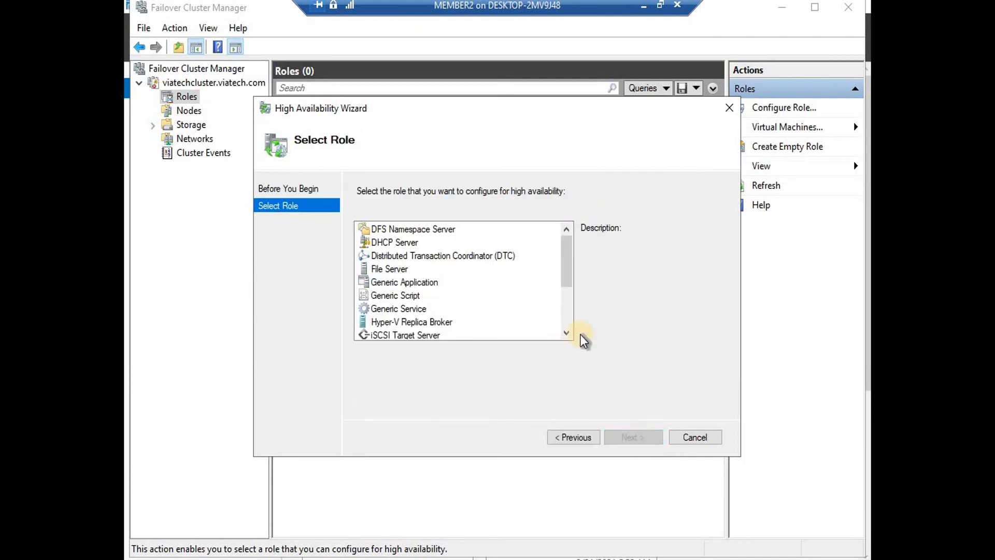
{"action": "left_click", "coordinate": [402, 229]}
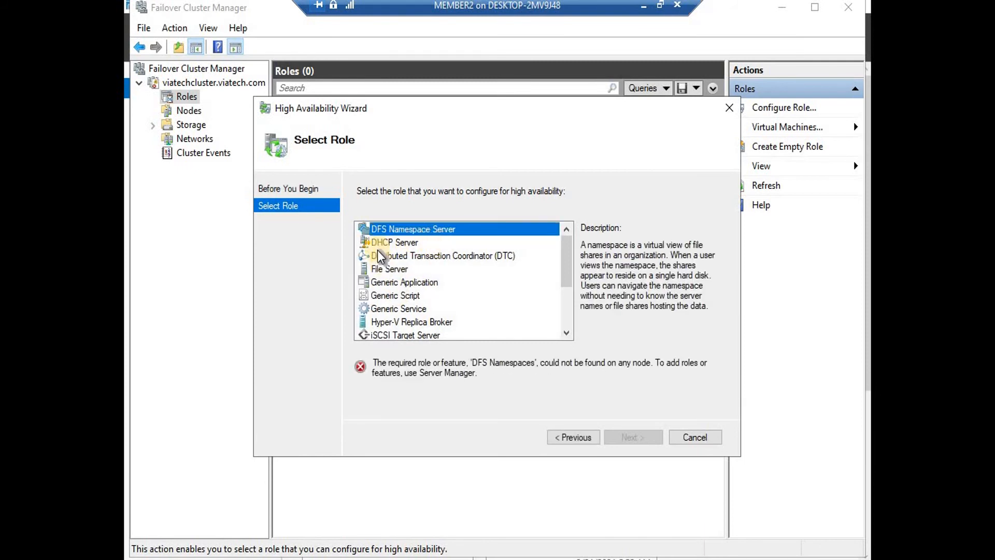
{"action": "left_click", "coordinate": [409, 243]}
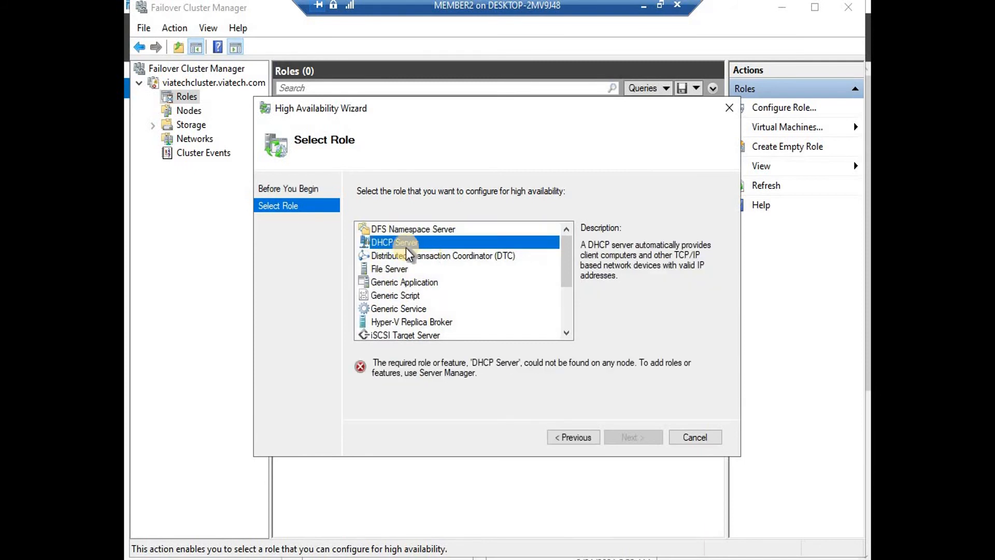
{"action": "left_click", "coordinate": [402, 229]}
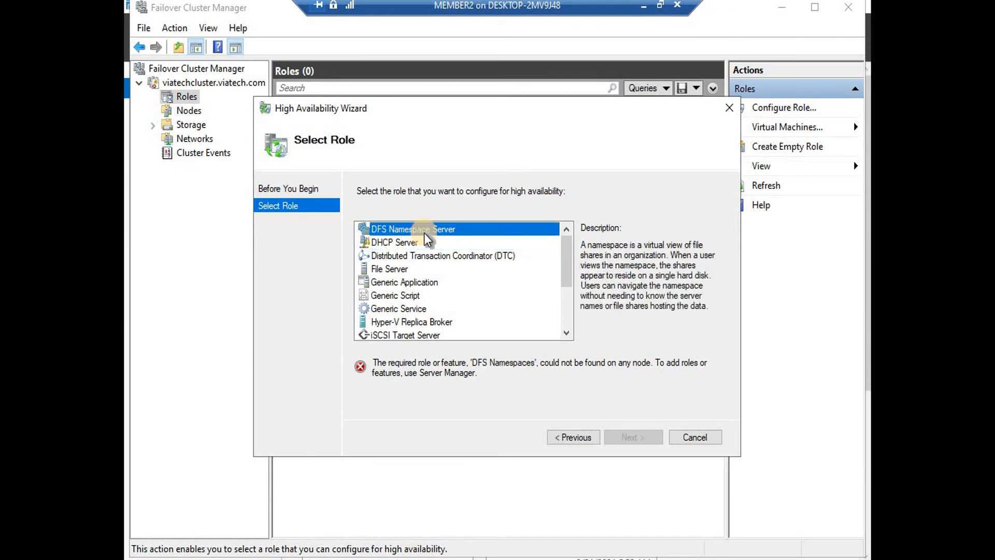
{"action": "left_click", "coordinate": [399, 244]}
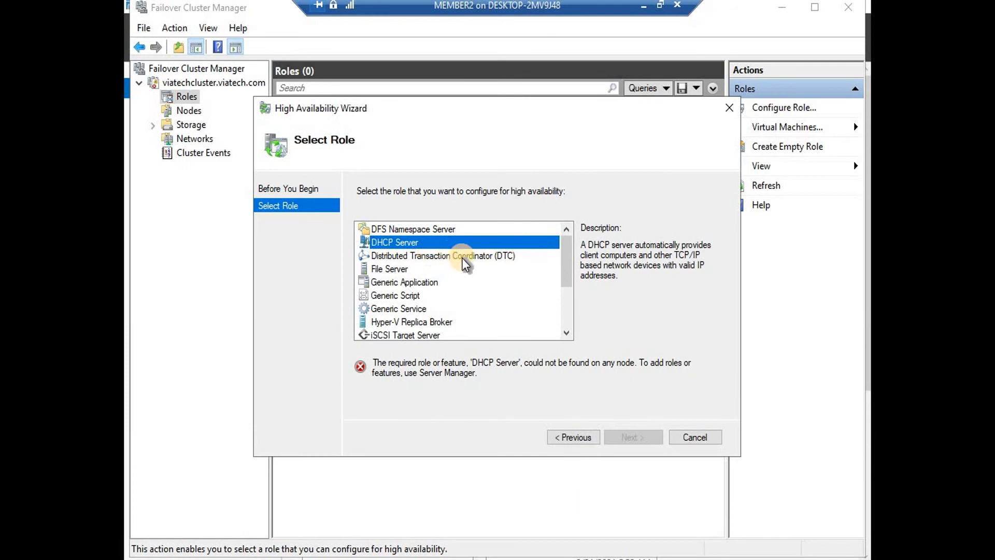
{"action": "left_click", "coordinate": [393, 229]}
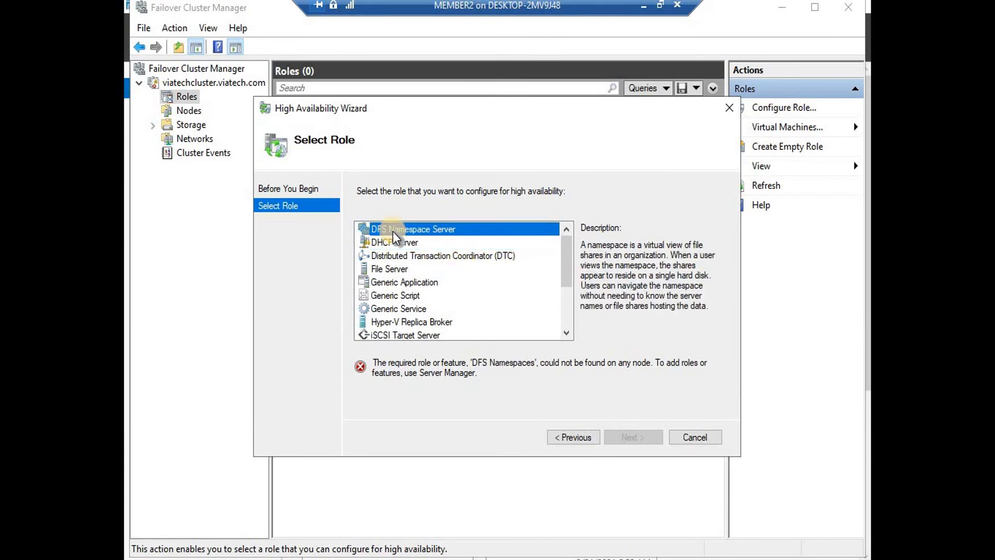
{"action": "left_click", "coordinate": [393, 268]}
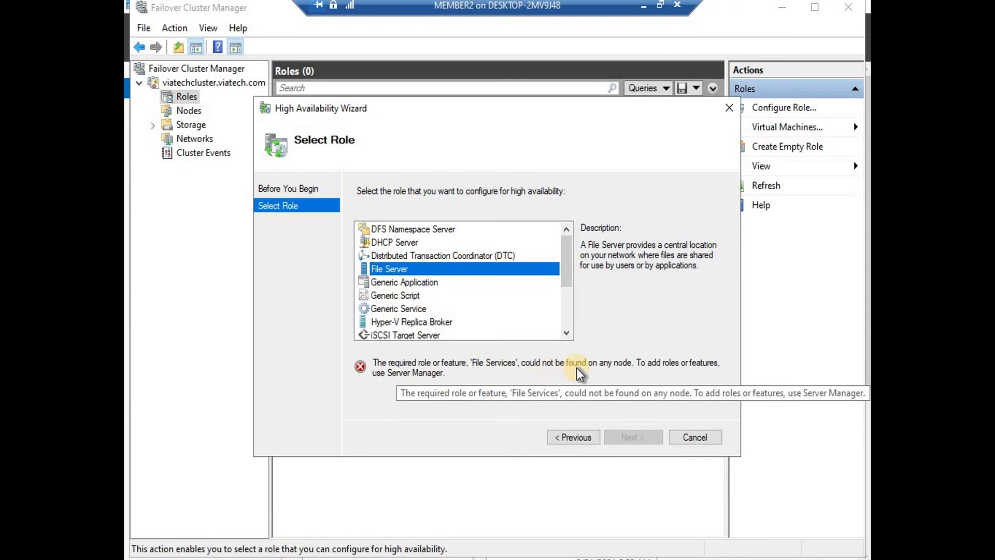
{"action": "left_click", "coordinate": [701, 443]}
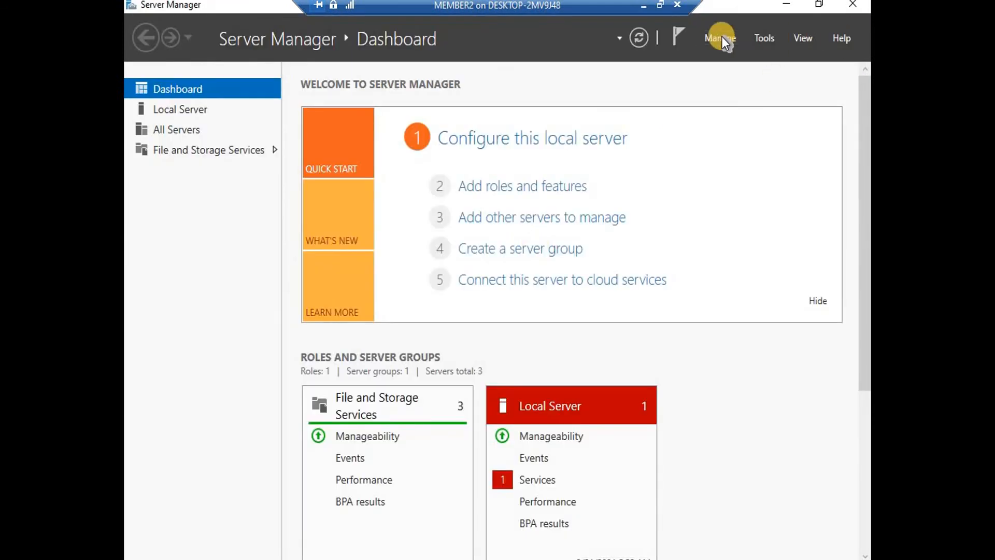
Start a role-based Add Roles and Features installation targeting member2.viatech.com
{"action": "left_click", "coordinate": [722, 36]}
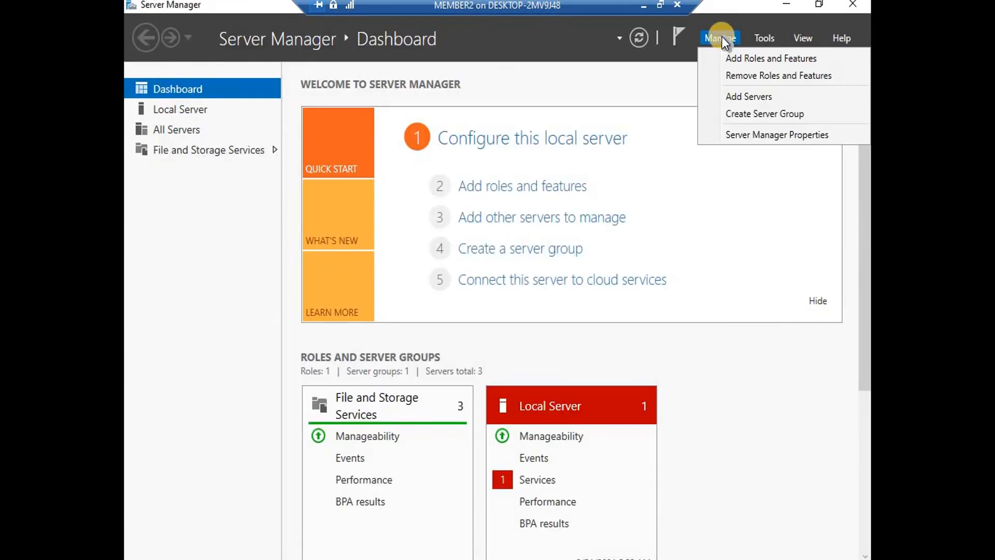
{"action": "left_click", "coordinate": [736, 60]}
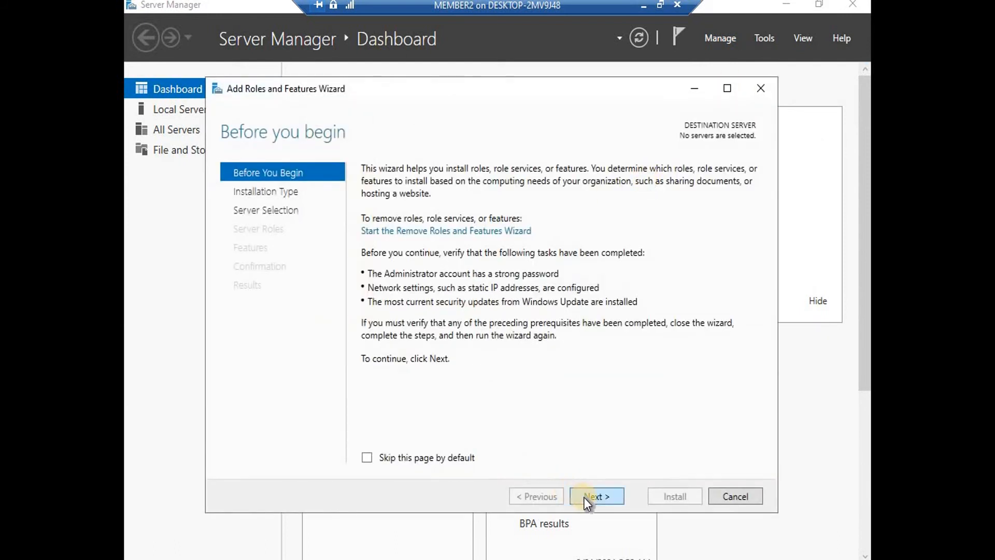
{"action": "left_click", "coordinate": [599, 496]}
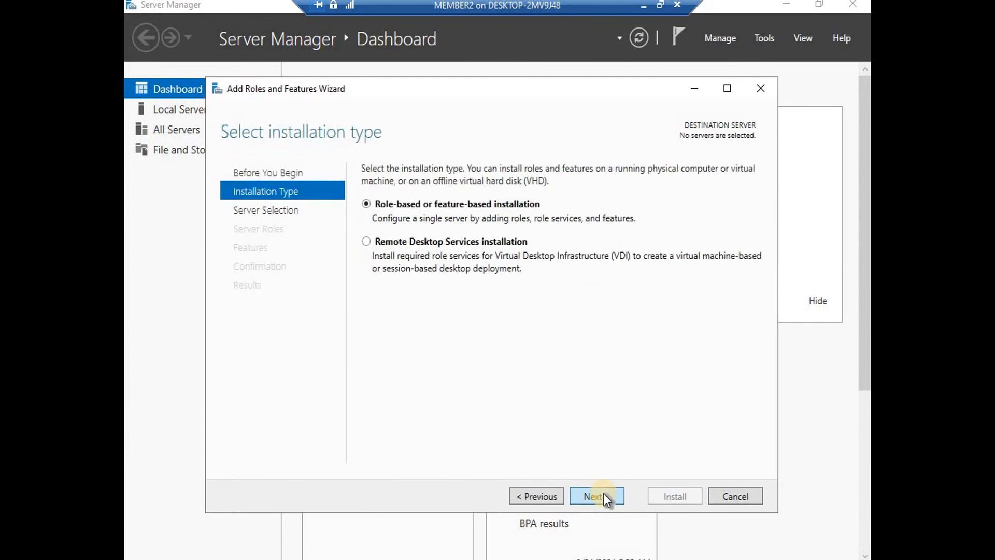
{"action": "left_click", "coordinate": [604, 493]}
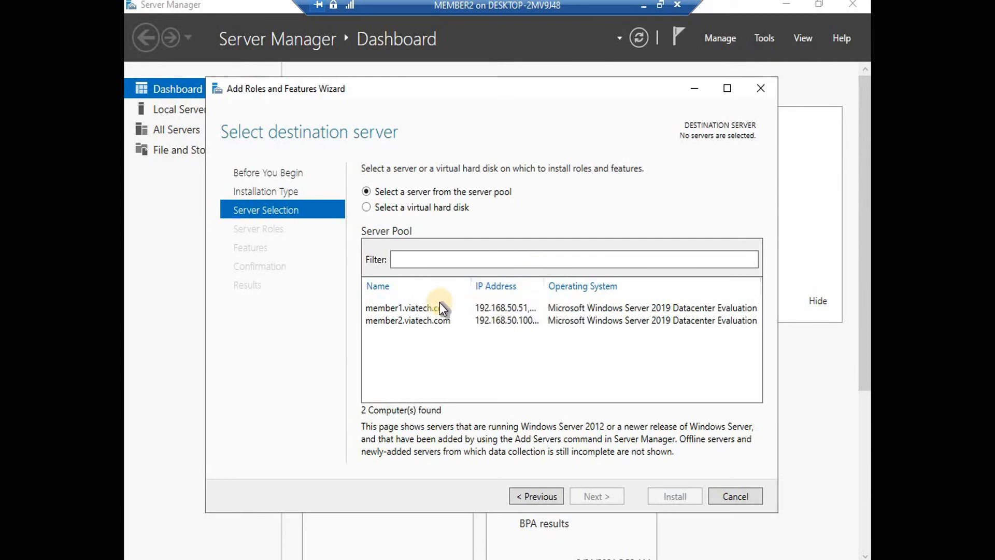
{"action": "left_click", "coordinate": [428, 322]}
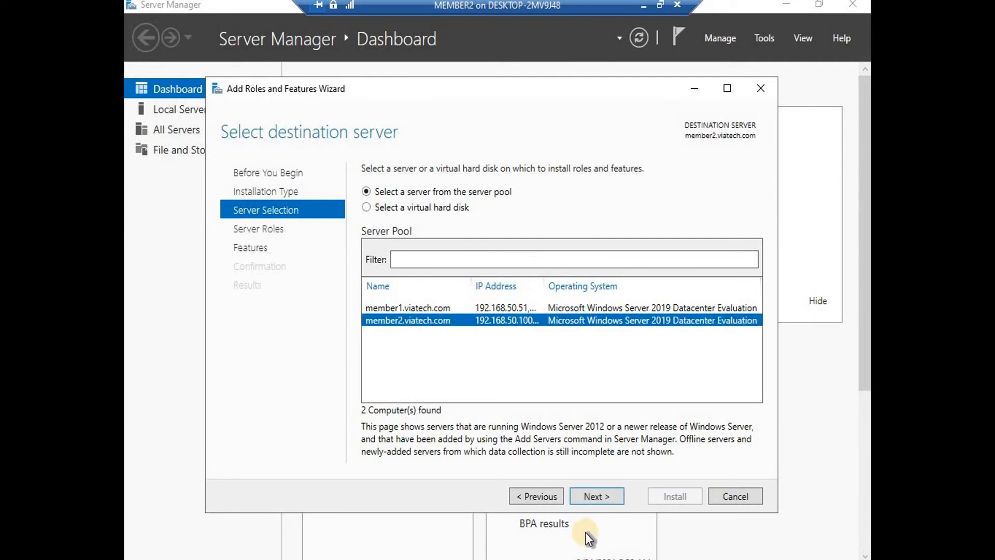
{"action": "left_click", "coordinate": [601, 496]}
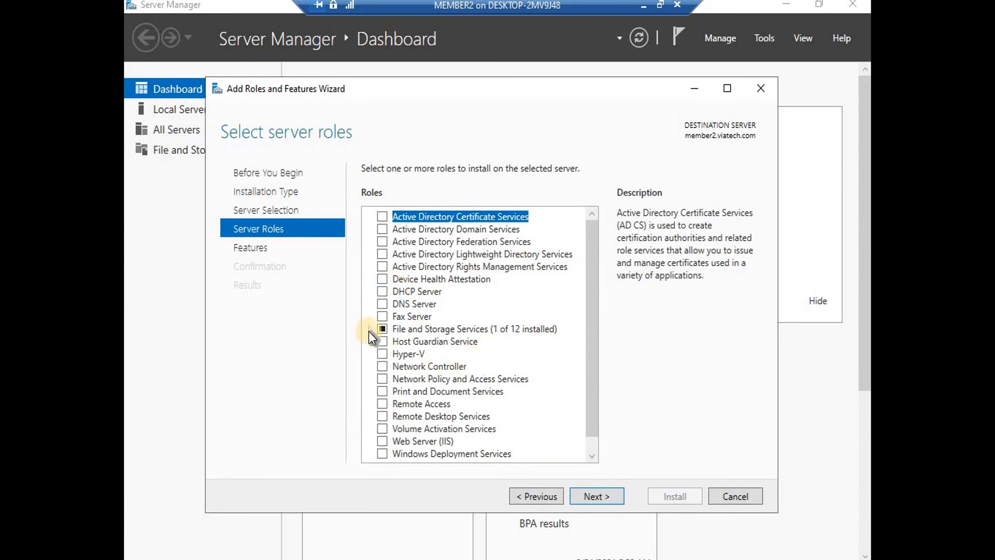
Select File Server under File and iSCSI Services and install it on member2
{"action": "double_click", "coordinate": [439, 329]}
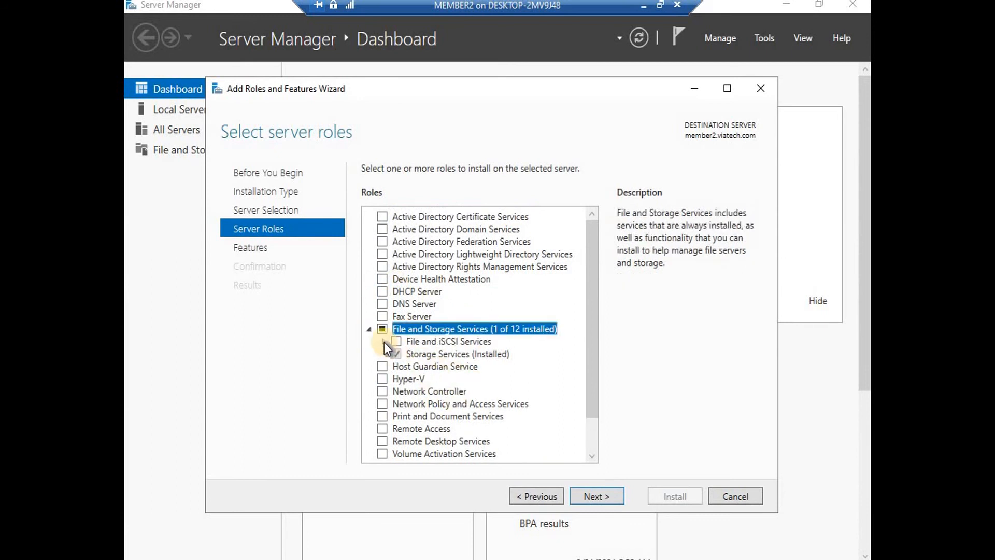
{"action": "double_click", "coordinate": [445, 342]}
{"action": "left_click", "coordinate": [415, 356]}
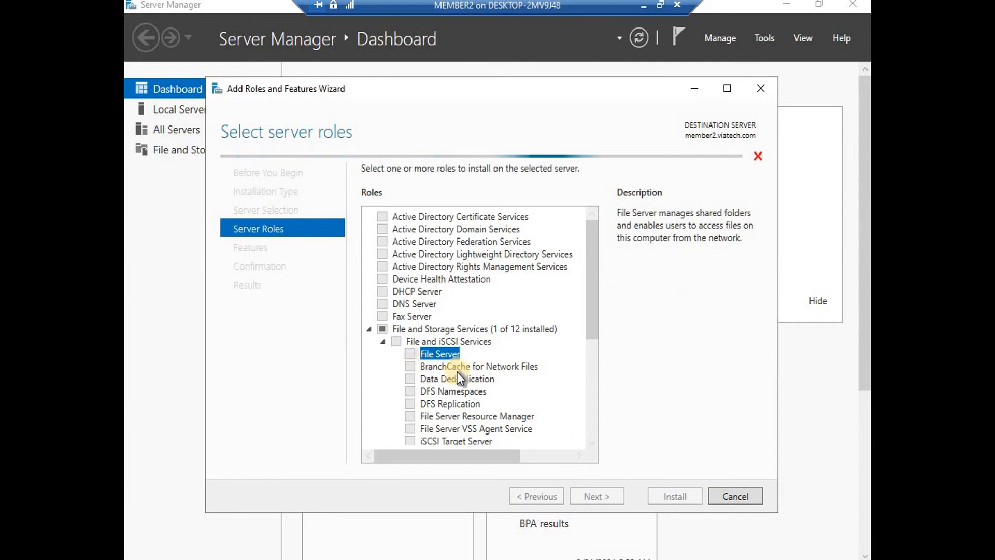
{"action": "left_click", "coordinate": [594, 495]}
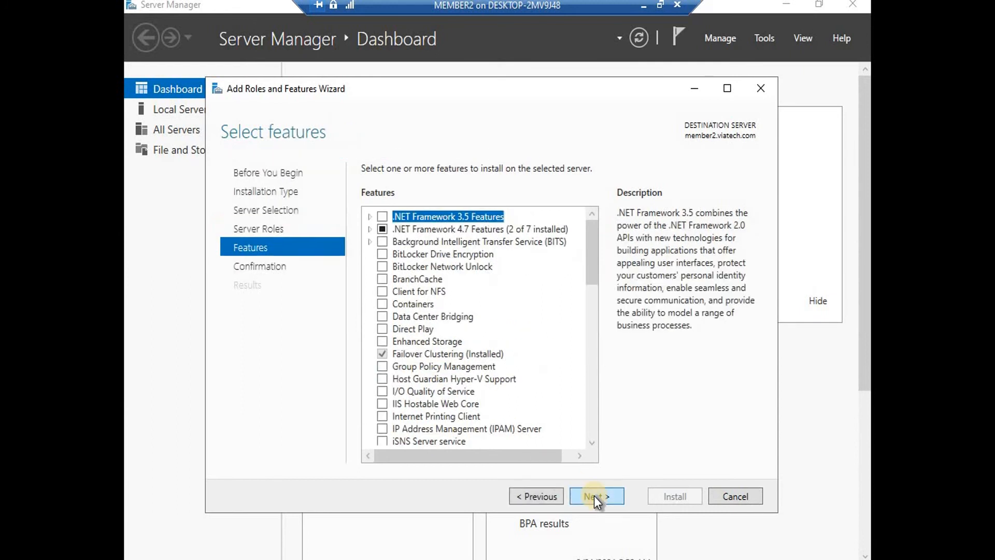
{"action": "left_click", "coordinate": [599, 495]}
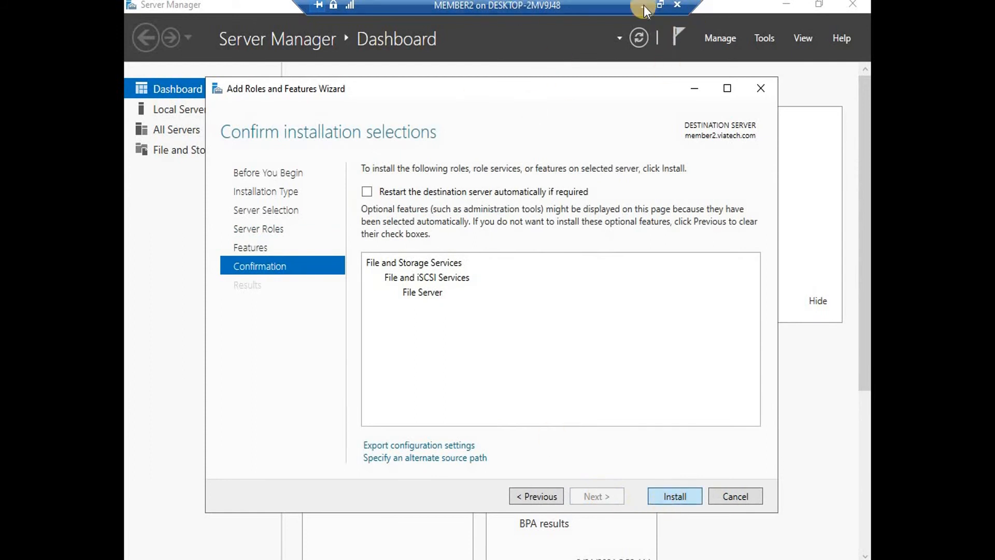
{"action": "key", "text": "Return"}
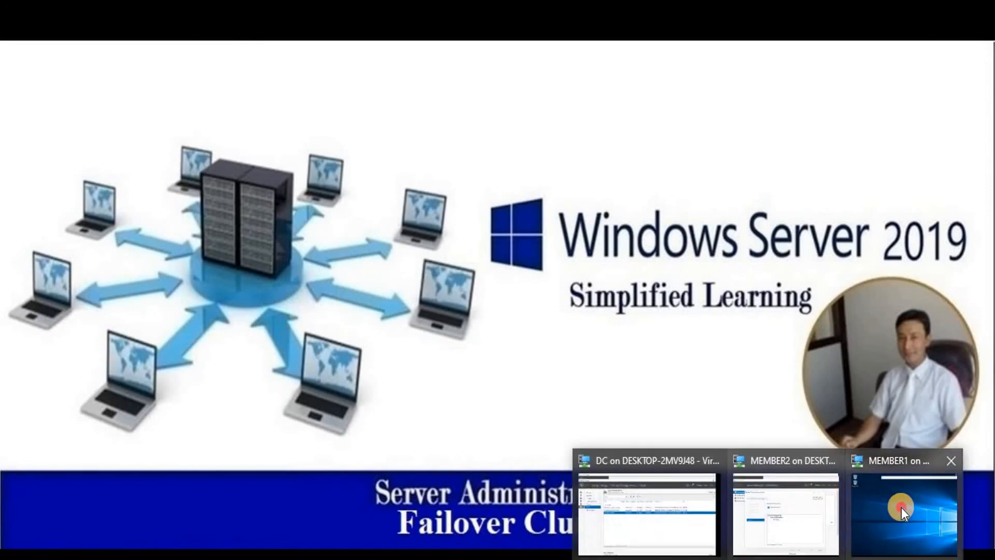
{"action": "left_click", "coordinate": [901, 508]}
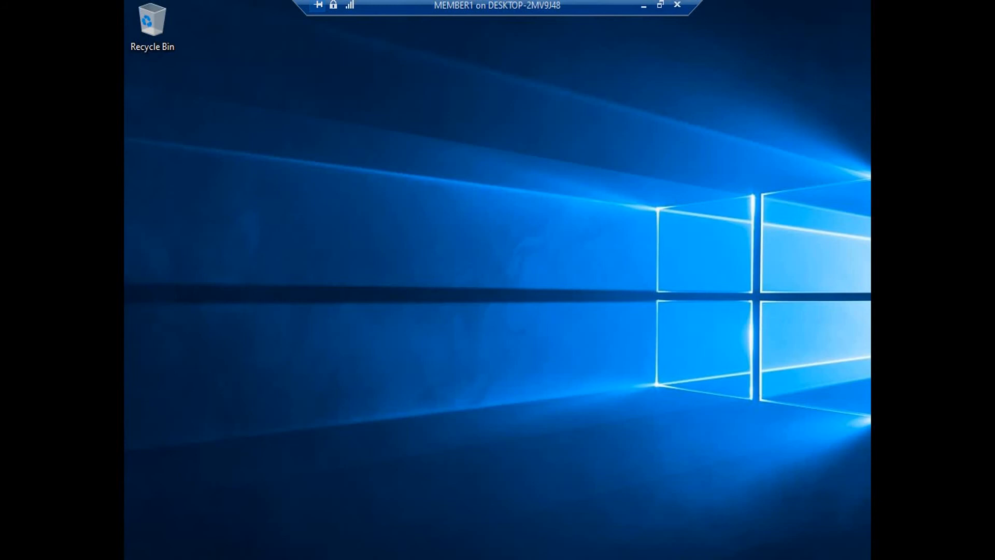
Bring up Server Manager on MEMBER1 after switching between the MEMBER1 and MEMBER2 sessions
{"action": "key", "text": "super"}
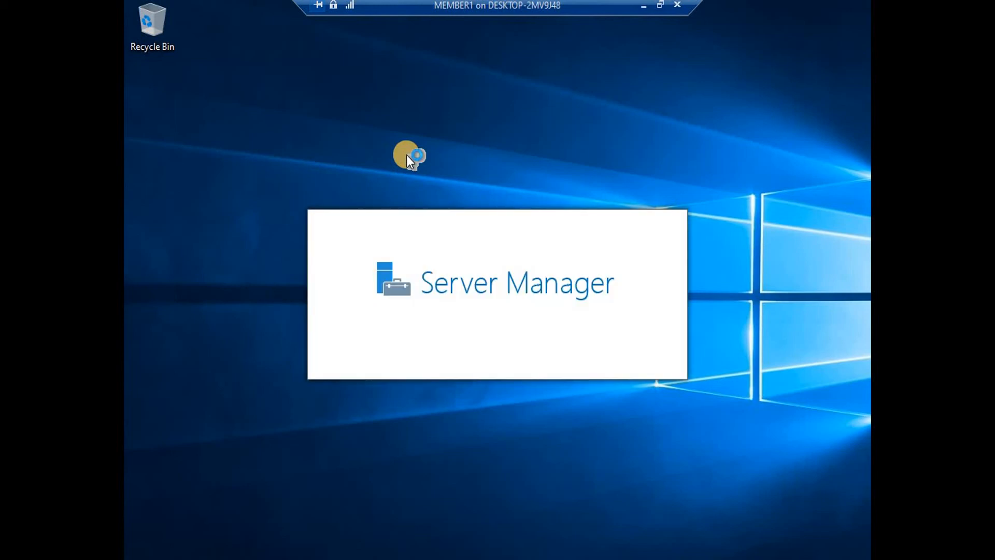
{"action": "left_click", "coordinate": [644, 6]}
{"action": "mouse_move", "coordinate": [769, 559]}
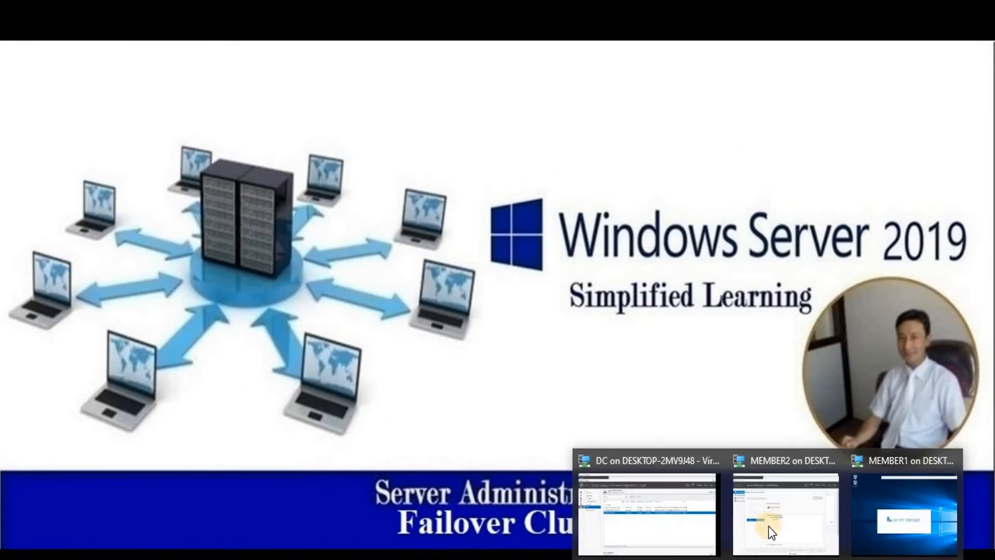
{"action": "left_click", "coordinate": [774, 500]}
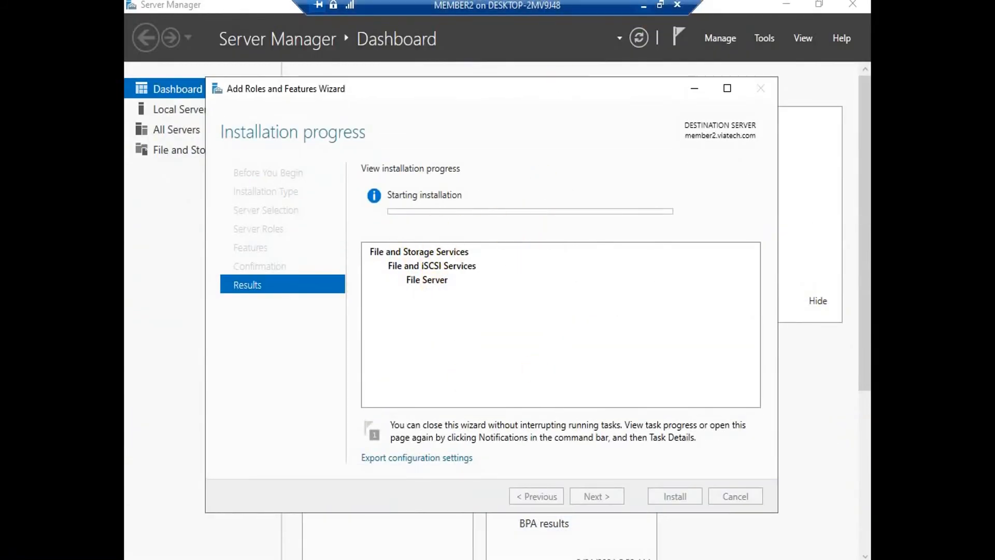
{"action": "left_click", "coordinate": [639, 7]}
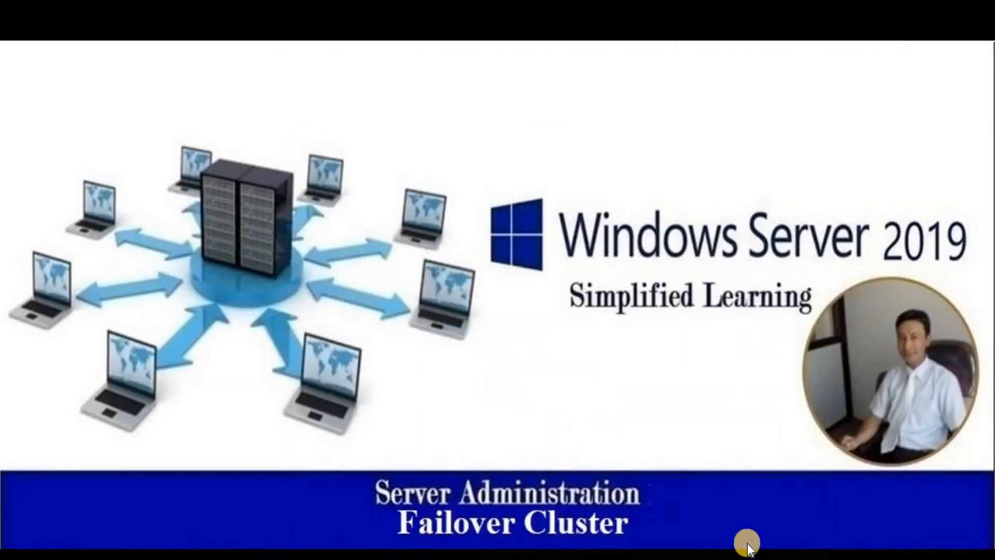
{"action": "left_click", "coordinate": [875, 499]}
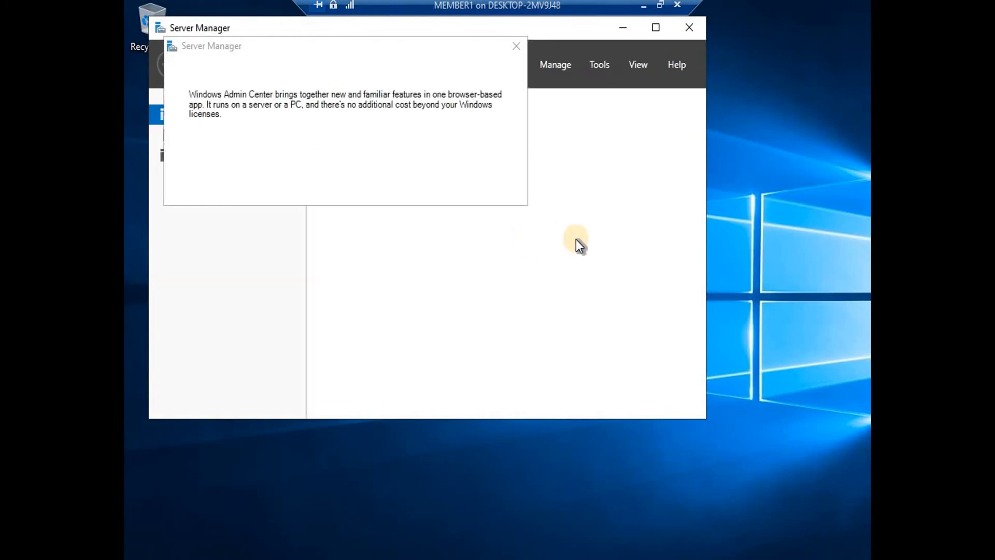
Dismiss the Windows Admin Center notice and start Add Roles and Features with member1 as destination
{"action": "left_click", "coordinate": [516, 48]}
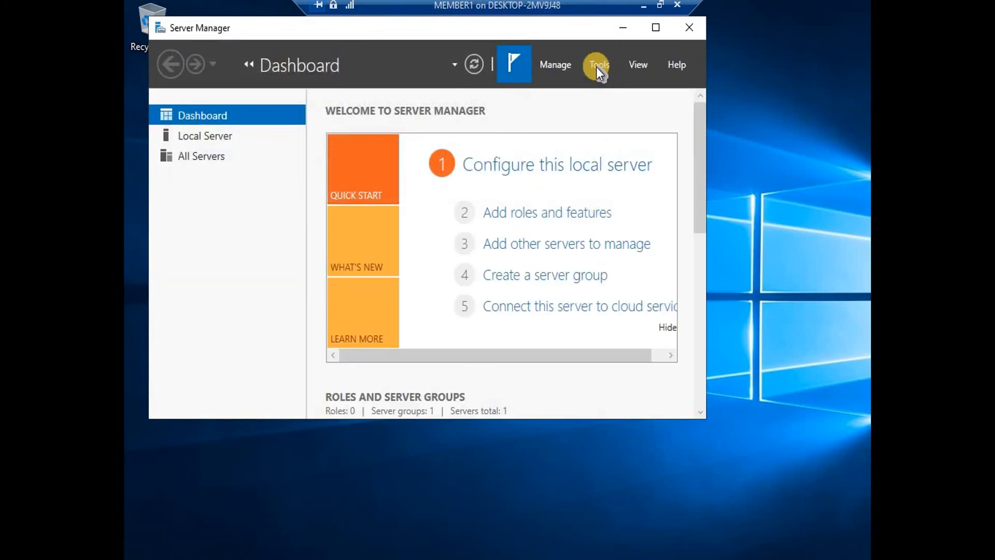
{"action": "left_click", "coordinate": [556, 67]}
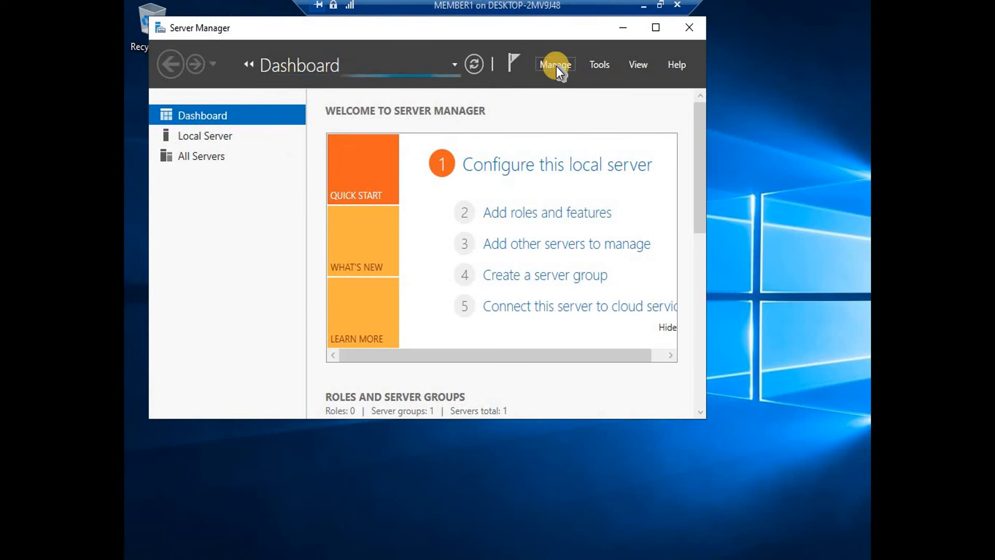
{"action": "left_click", "coordinate": [555, 66]}
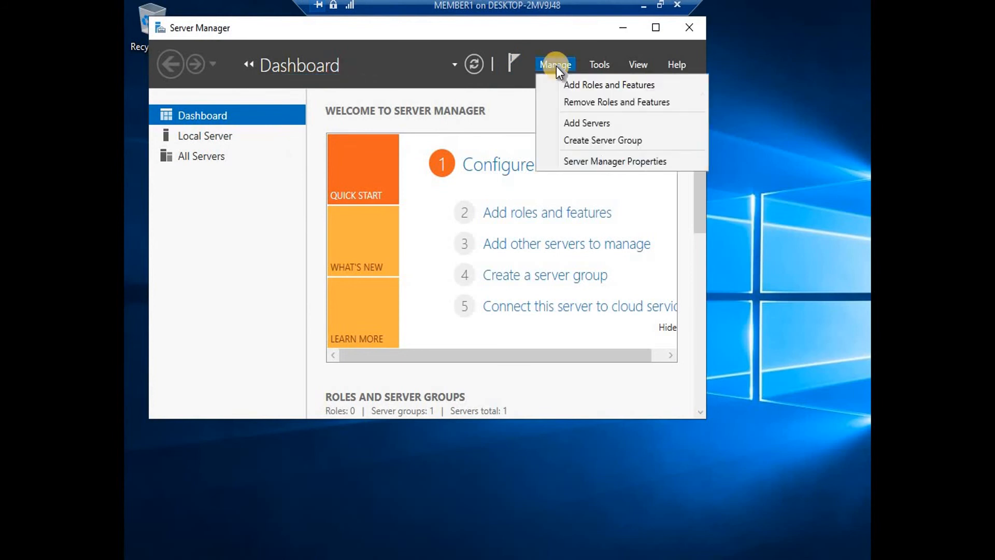
{"action": "left_click", "coordinate": [599, 84]}
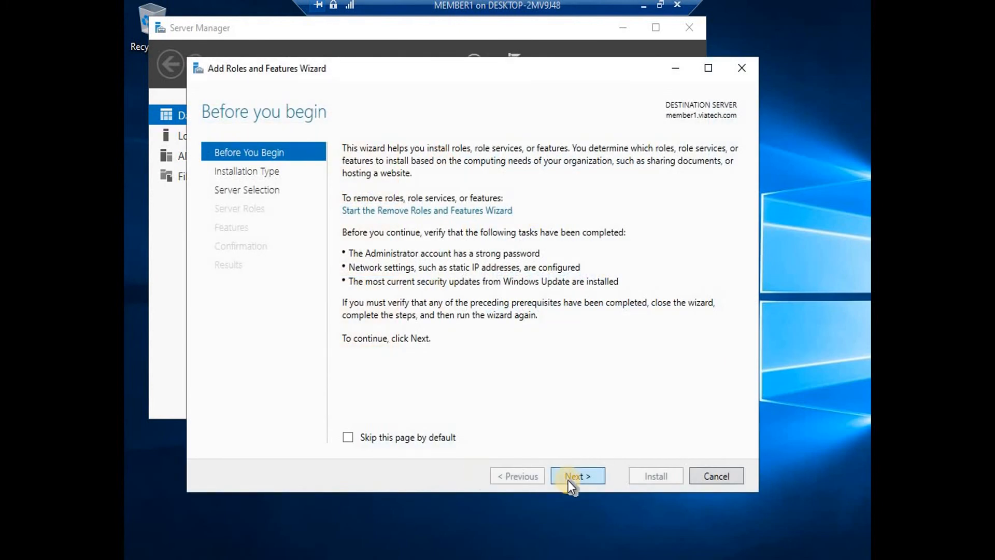
{"action": "left_click", "coordinate": [568, 480]}
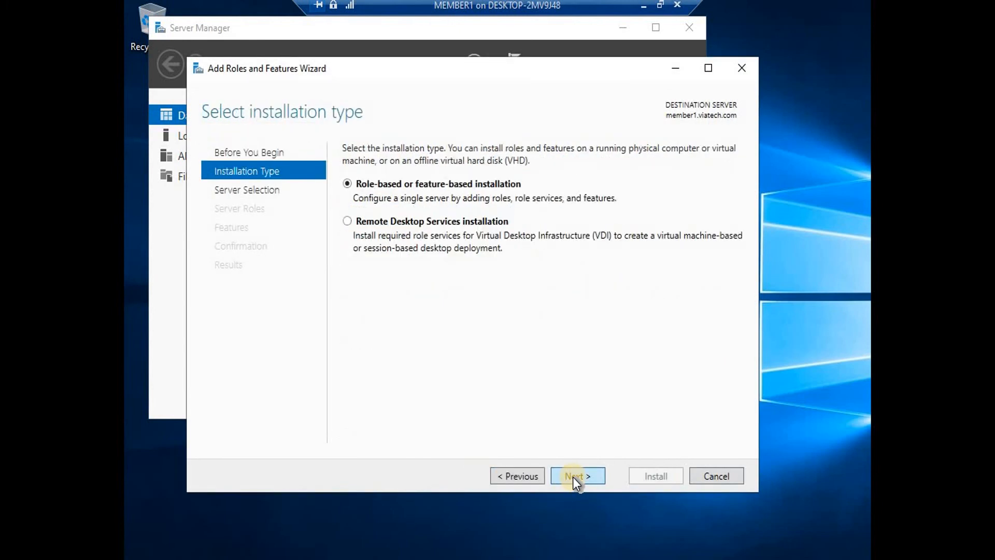
{"action": "left_click", "coordinate": [574, 477]}
{"action": "left_click", "coordinate": [574, 477]}
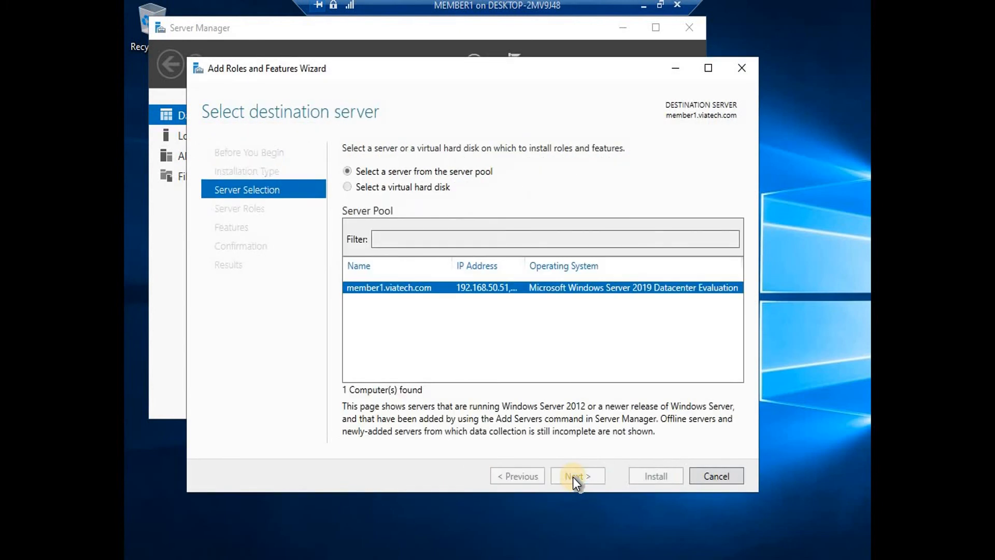
Select the File Server role service under File and iSCSI Services and install it on member1
{"action": "left_click", "coordinate": [350, 310]}
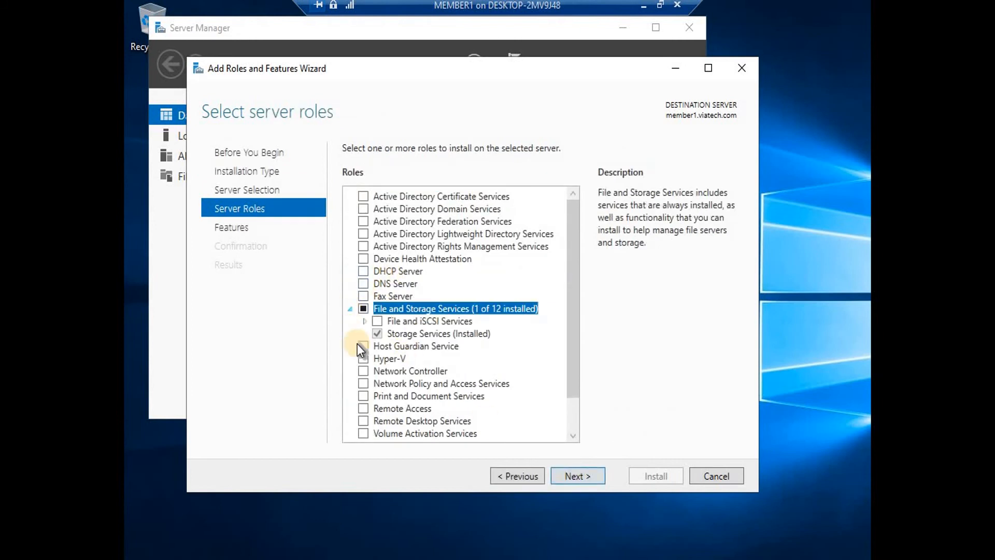
{"action": "left_click", "coordinate": [362, 322]}
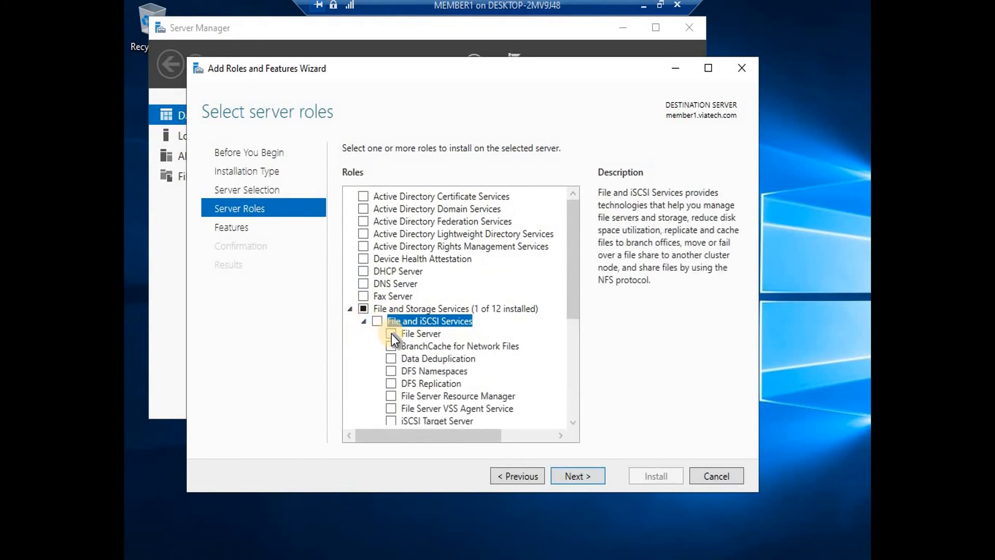
{"action": "left_click", "coordinate": [391, 334]}
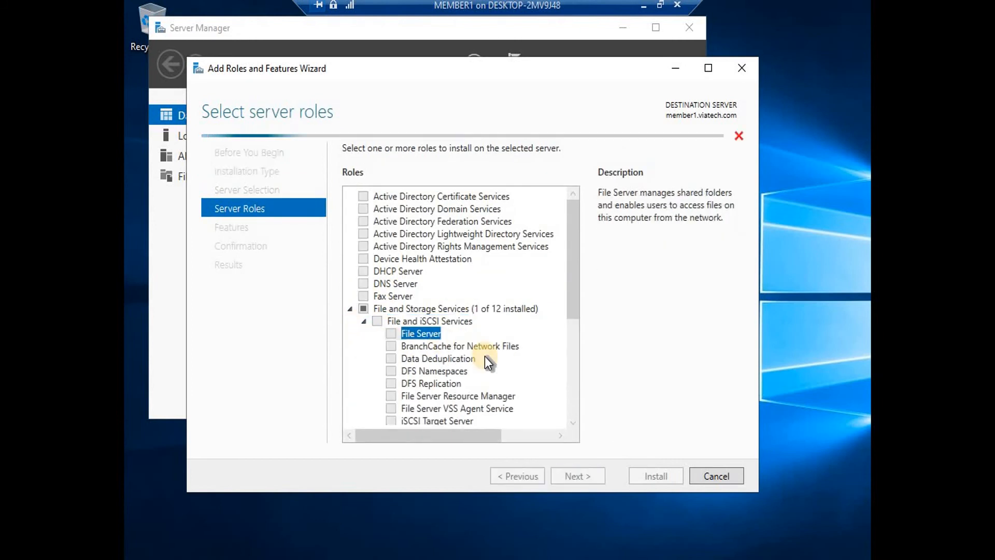
{"action": "left_click", "coordinate": [574, 473]}
{"action": "left_click", "coordinate": [573, 473]}
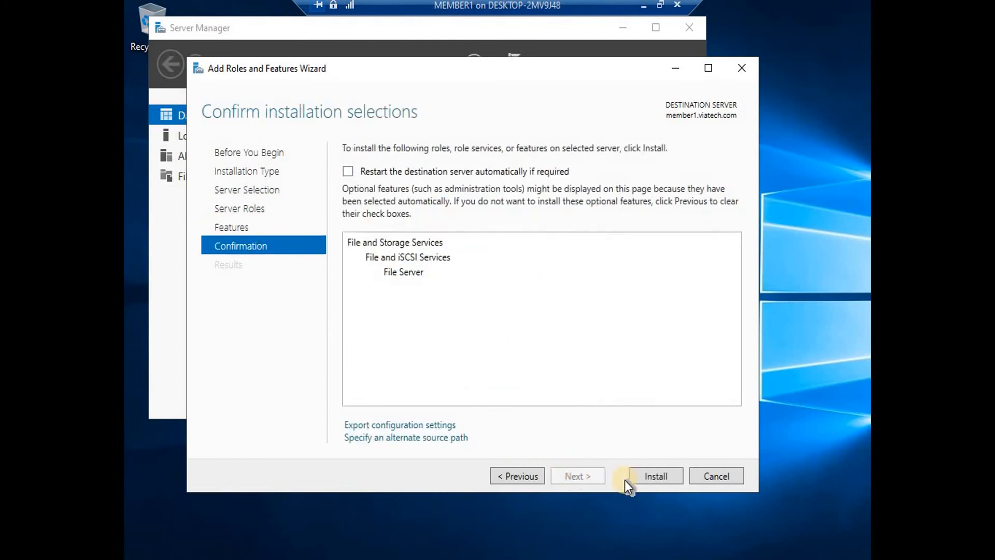
{"action": "left_click", "coordinate": [655, 477]}
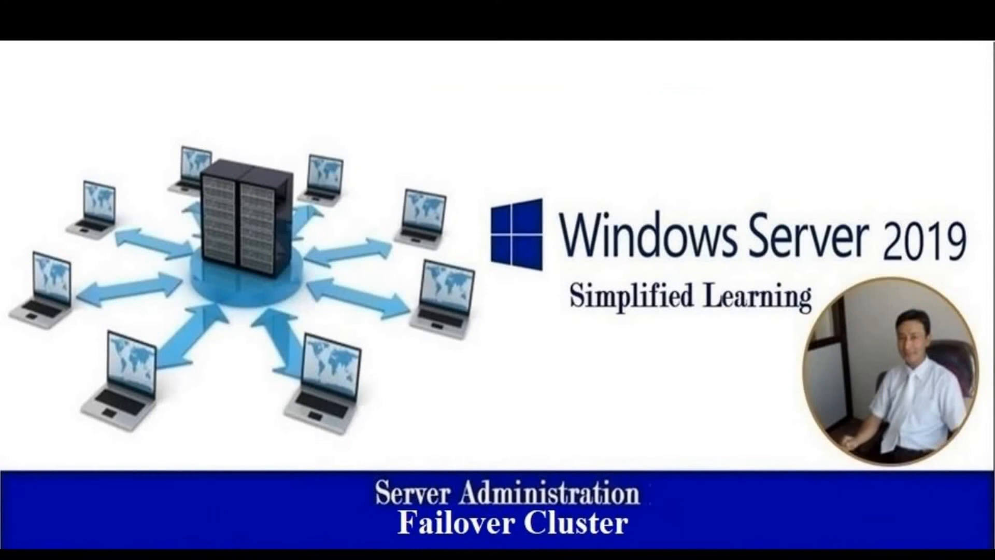
Check installation progress on both sessions and close MEMBER2's wizard once 'Installation succeeded' appears
{"action": "mouse_move", "coordinate": [806, 536]}
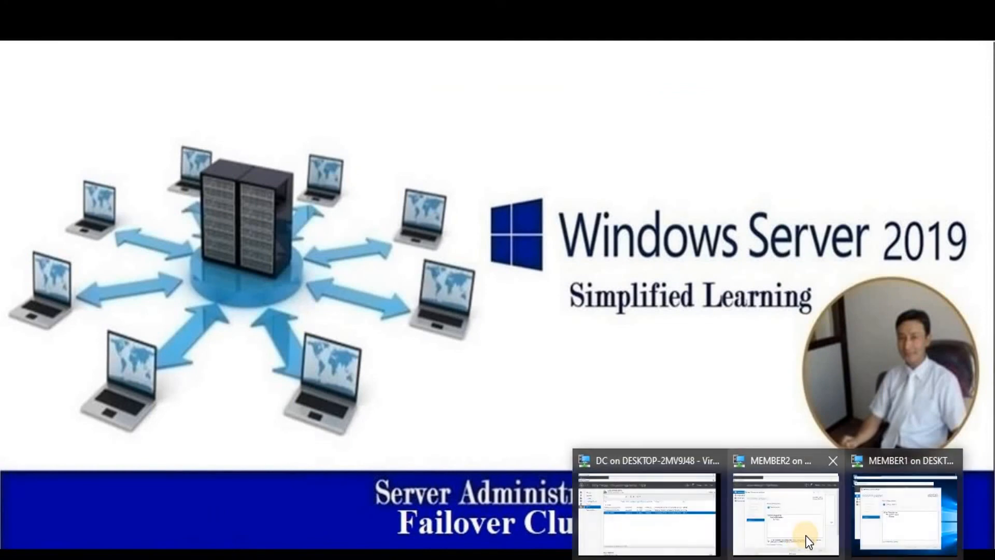
{"action": "left_click", "coordinate": [783, 509]}
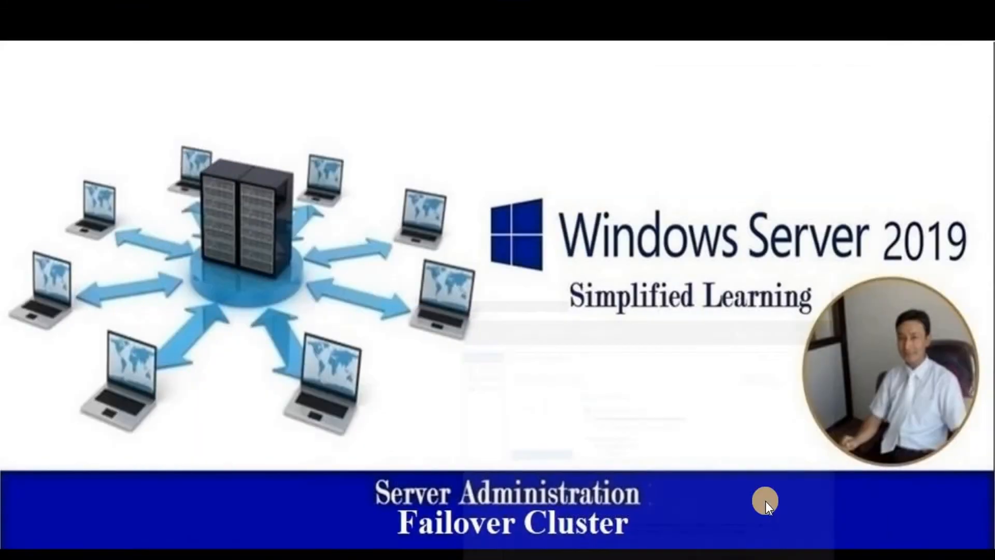
{"action": "mouse_move", "coordinate": [748, 465]}
{"action": "left_click", "coordinate": [902, 523]}
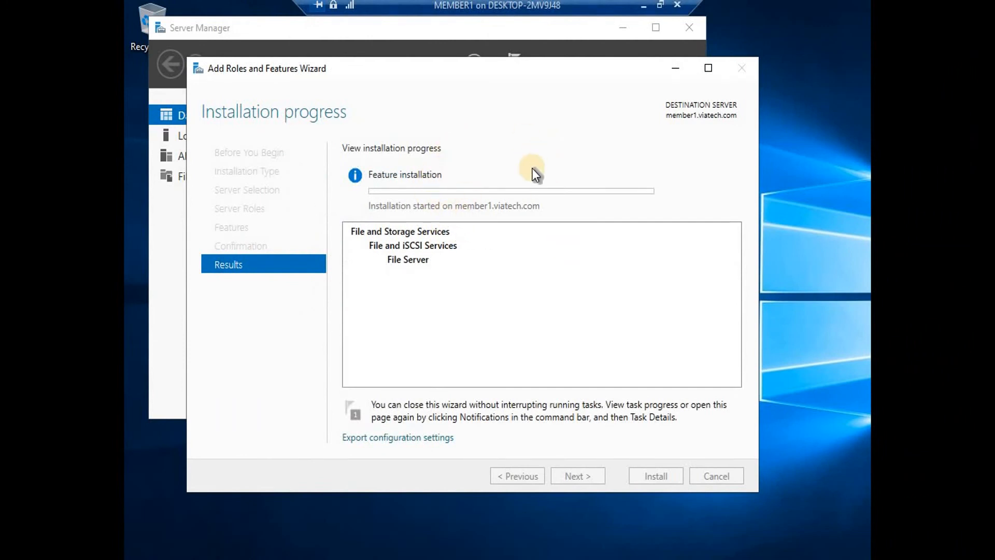
{"action": "left_click", "coordinate": [642, 5]}
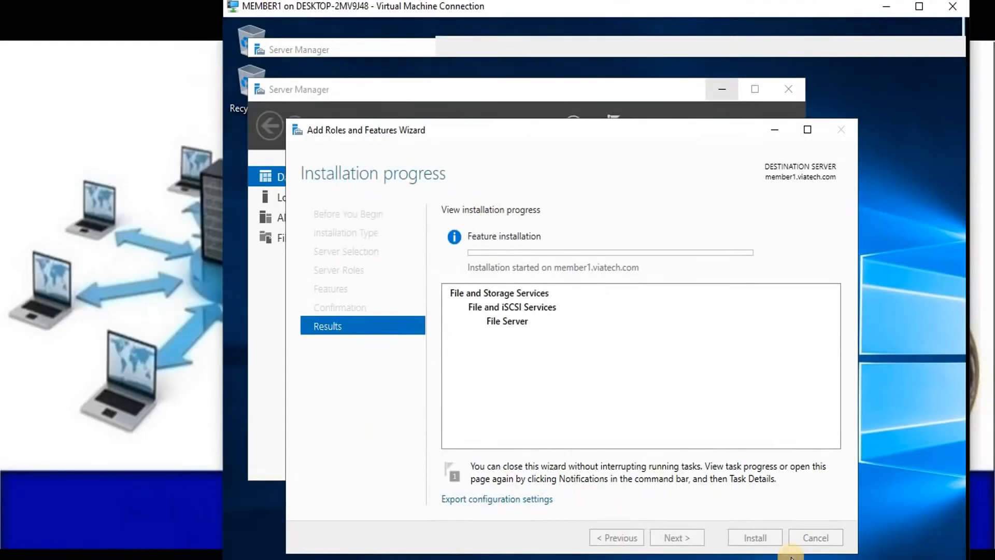
{"action": "mouse_move", "coordinate": [758, 552]}
{"action": "left_click", "coordinate": [788, 511]}
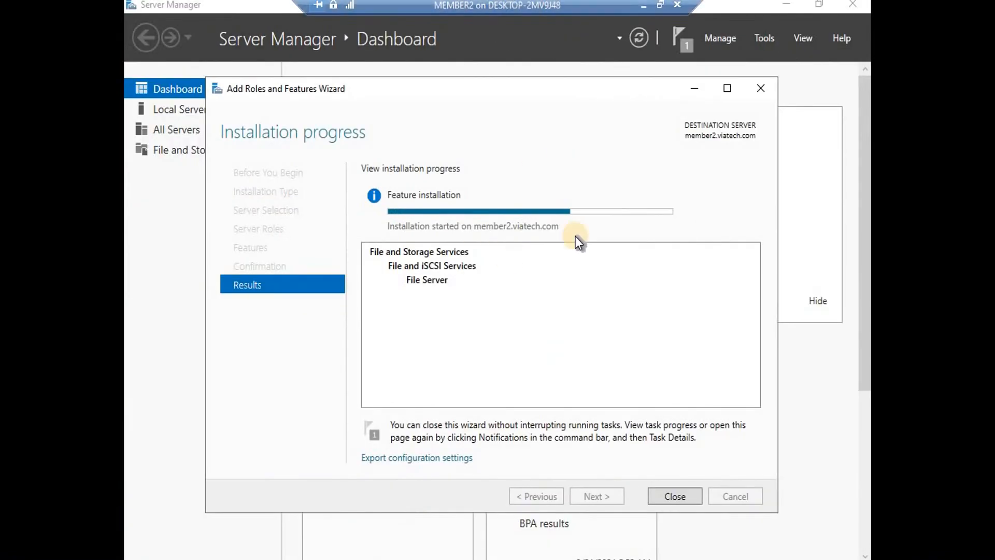
{"action": "mouse_move", "coordinate": [534, 213]}
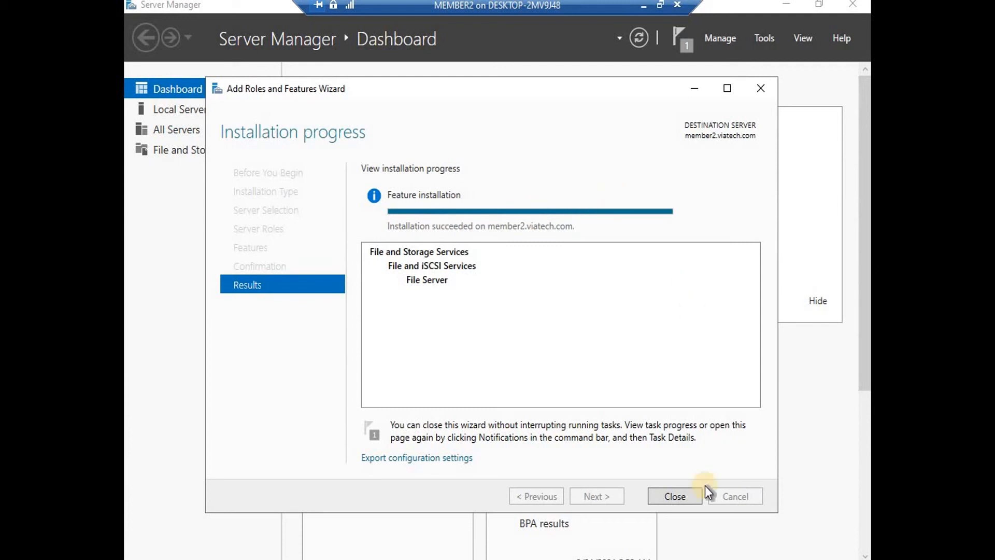
{"action": "left_click", "coordinate": [674, 496]}
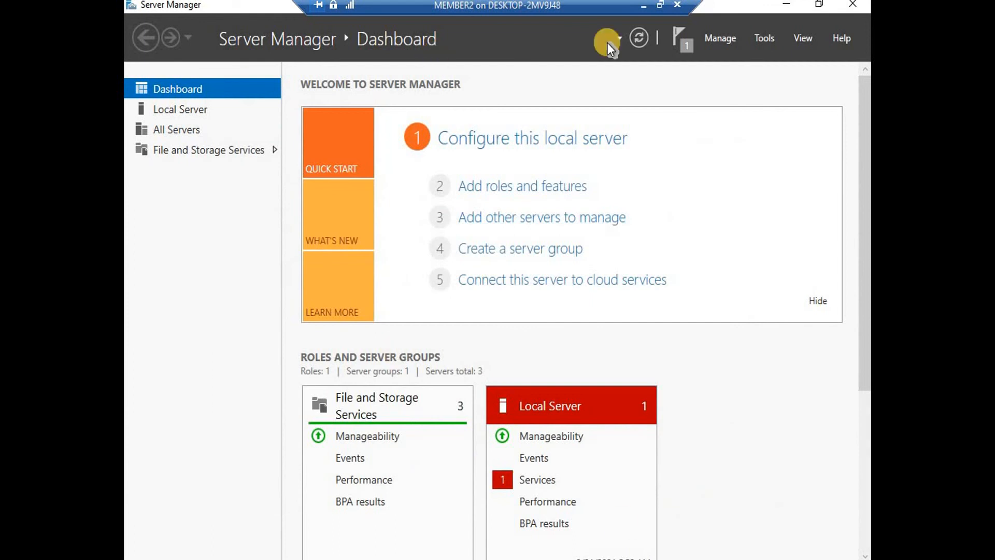
Launch Failover Cluster Manager from Server Manager's Tools on MEMBER2 and view viatechcluster's roles
{"action": "left_click", "coordinate": [646, 7]}
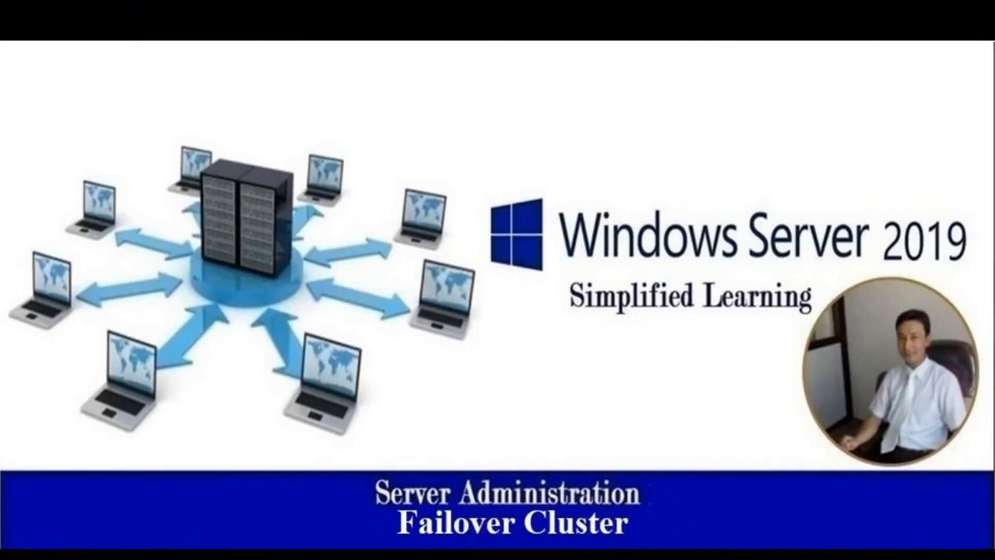
{"action": "left_click", "coordinate": [858, 501]}
{"action": "mouse_move", "coordinate": [768, 550]}
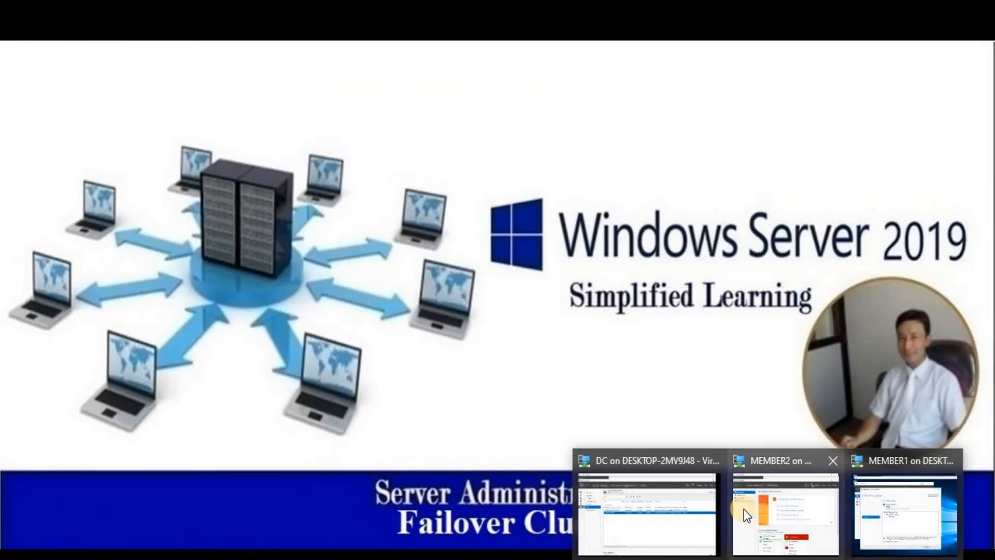
{"action": "left_click", "coordinate": [773, 506]}
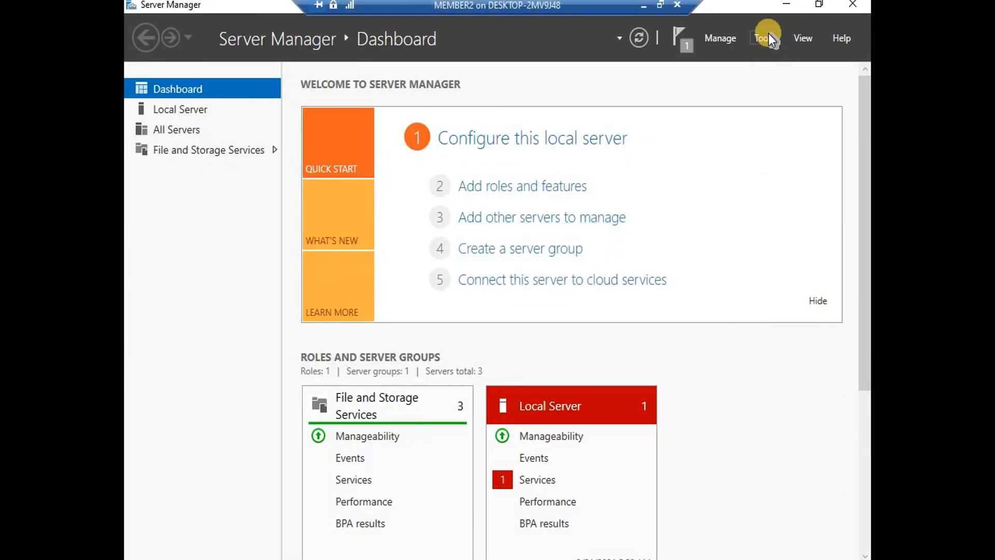
{"action": "left_click", "coordinate": [767, 38]}
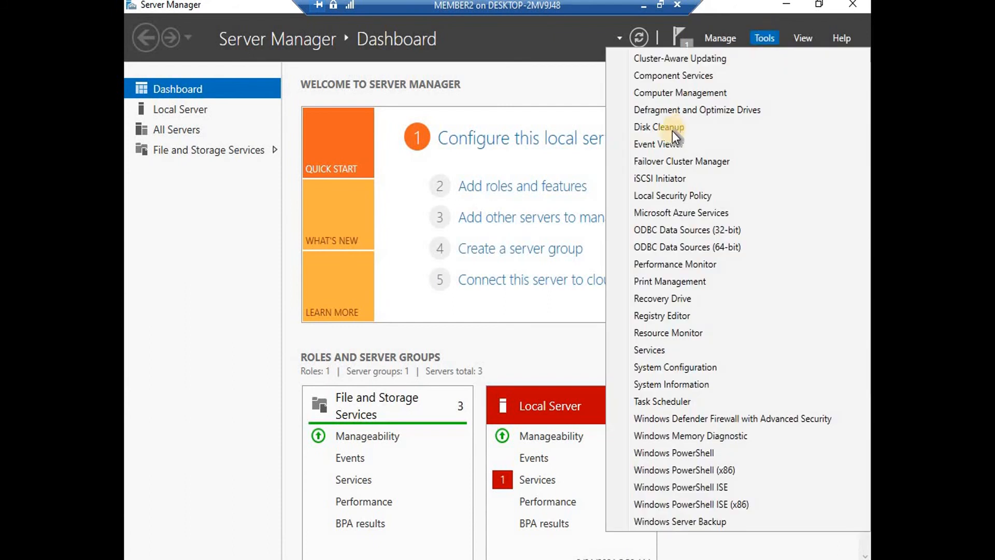
{"action": "left_click", "coordinate": [672, 162]}
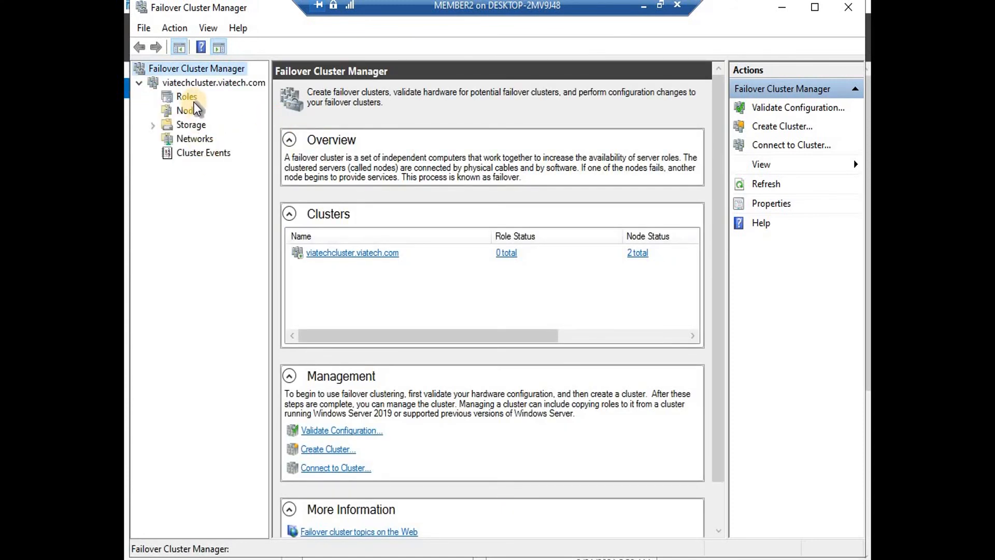
{"action": "left_click", "coordinate": [188, 97]}
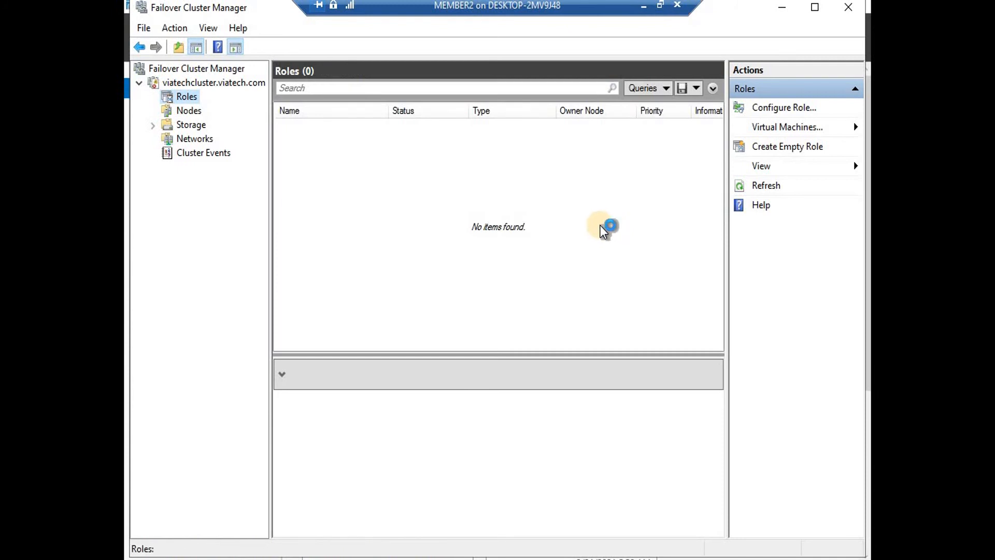
Start configuring a clustered role and close the duplicate Failover Cluster Manager windows
{"action": "left_click", "coordinate": [634, 439]}
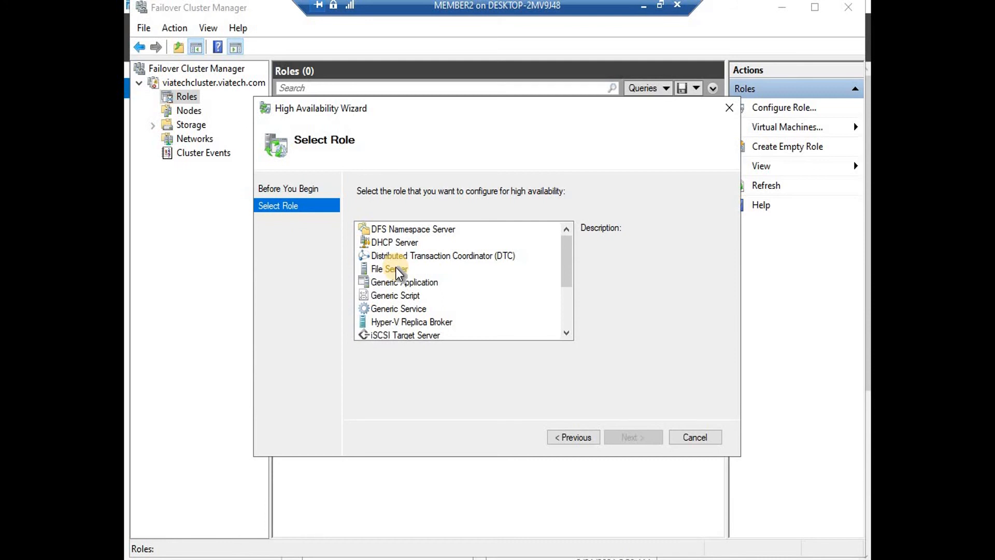
{"action": "left_click", "coordinate": [396, 268]}
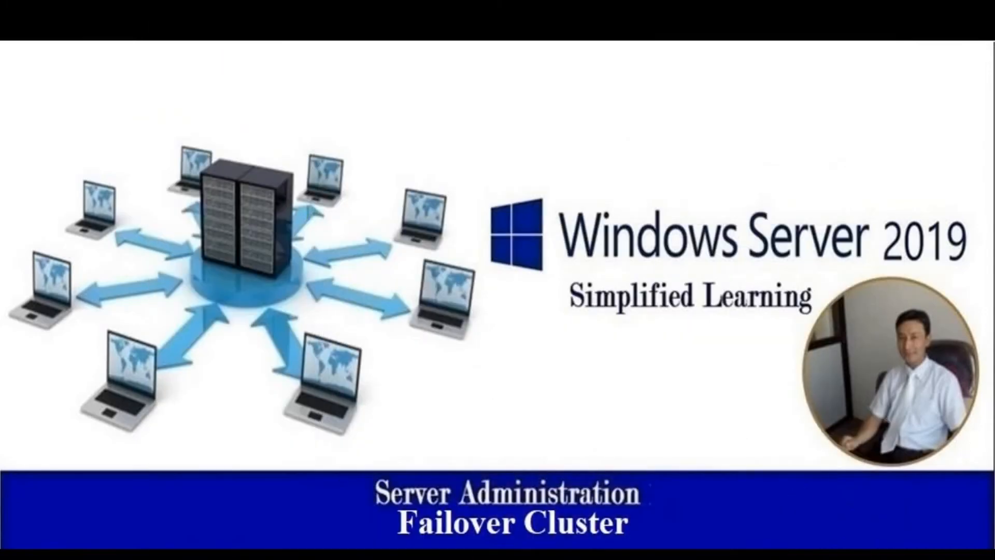
{"action": "left_click", "coordinate": [898, 503]}
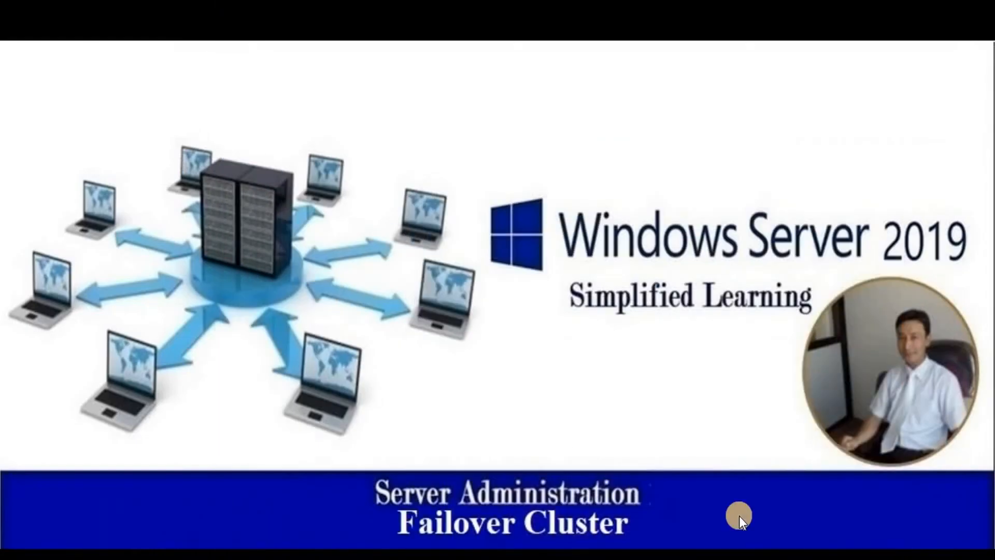
{"action": "left_click", "coordinate": [772, 502]}
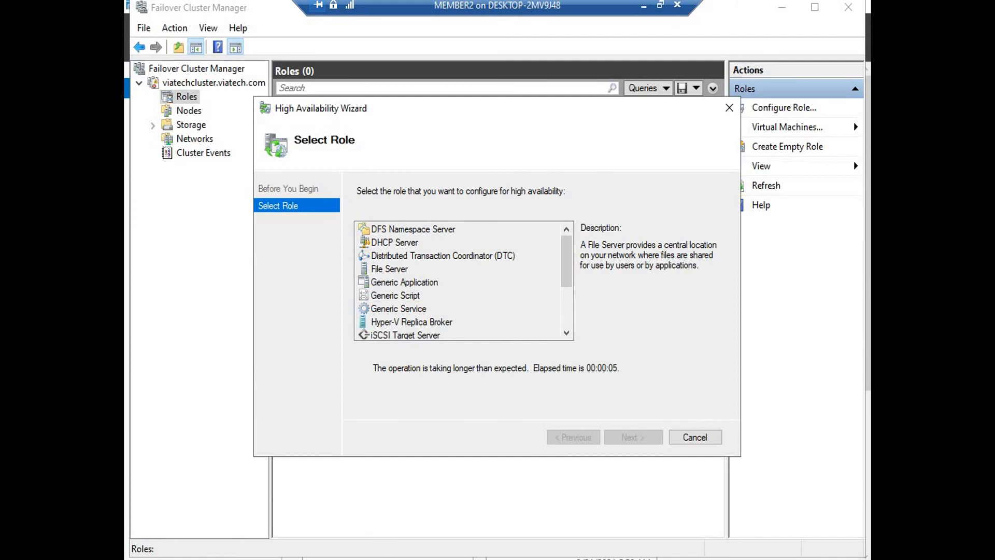
{"action": "left_click", "coordinate": [440, 558]}
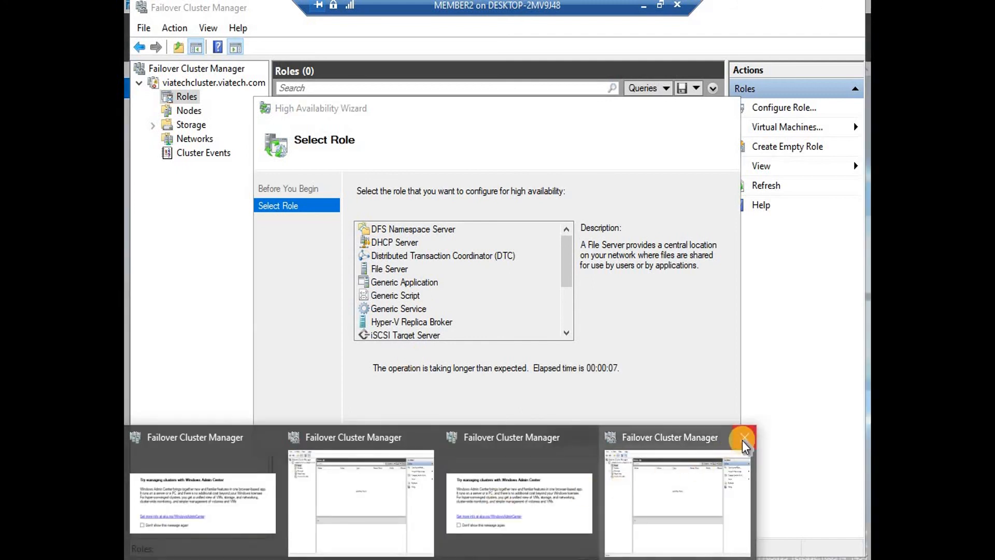
{"action": "left_click", "coordinate": [745, 442]}
{"action": "left_click", "coordinate": [409, 558]}
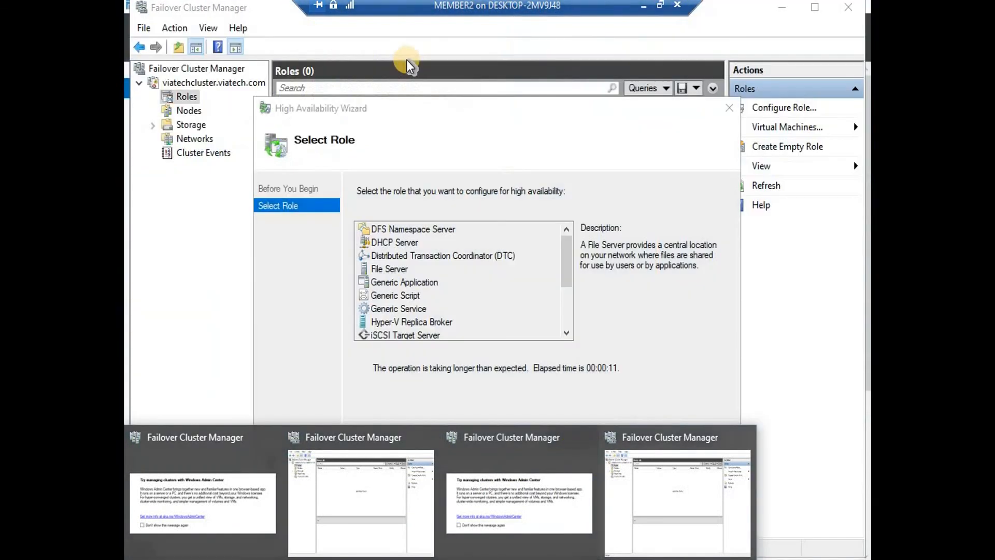
{"action": "left_click", "coordinate": [748, 444]}
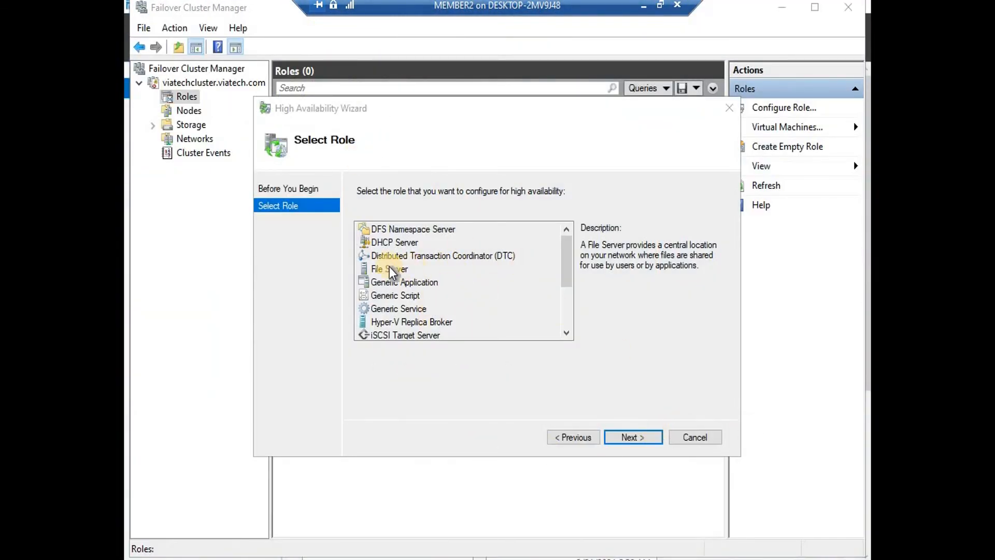
Choose File Server as the role and keep File Server for general use
{"action": "left_click", "coordinate": [404, 269]}
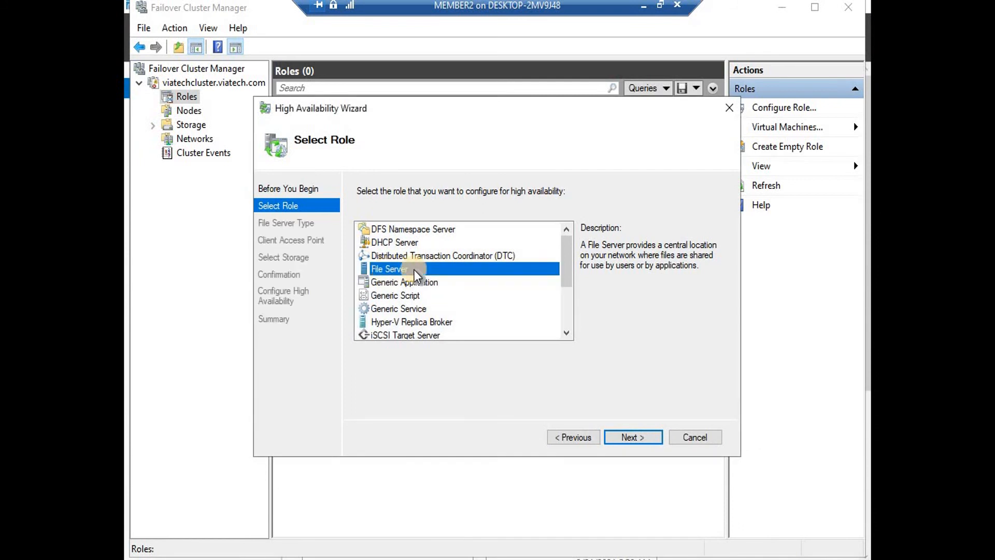
{"action": "left_click", "coordinate": [631, 438]}
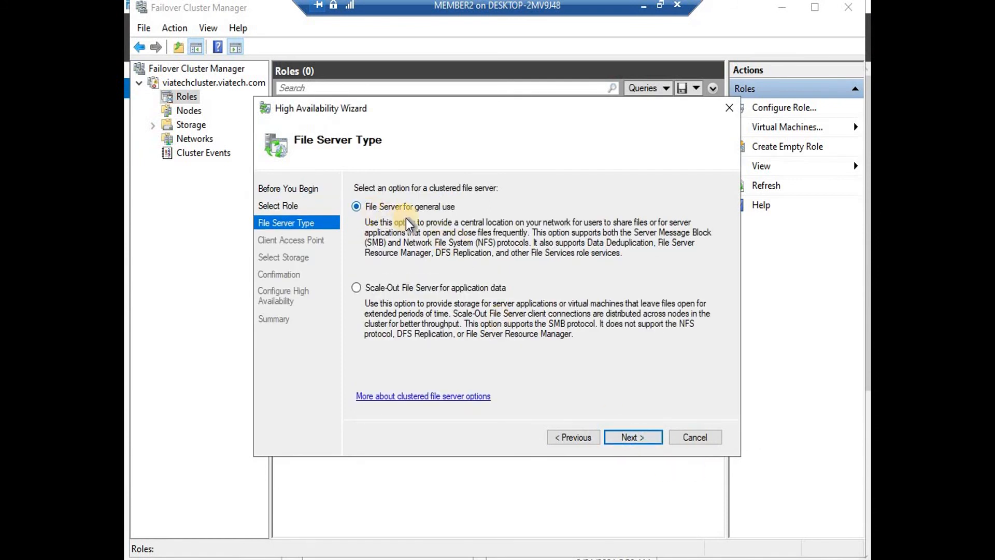
{"action": "left_click", "coordinate": [640, 444]}
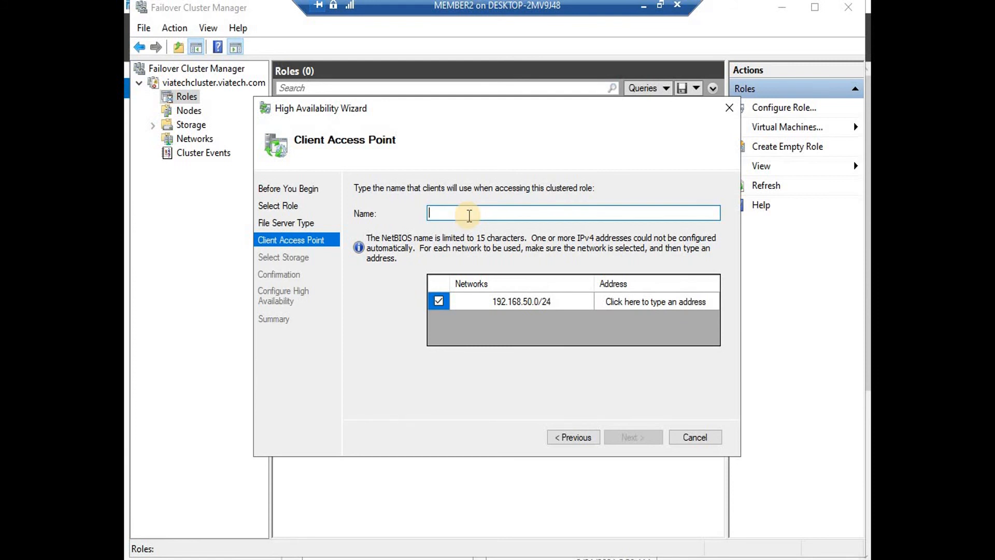
Name the client access point finalfile with IP address 192.168.50.200
{"action": "type", "text": "finalfile"}
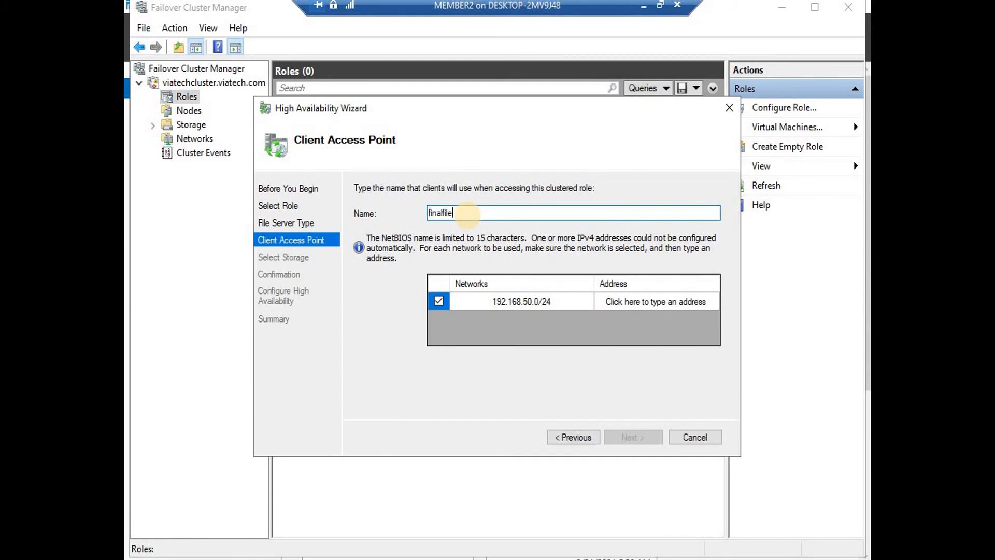
{"action": "left_click", "coordinate": [634, 302]}
{"action": "left_click", "coordinate": [703, 296]}
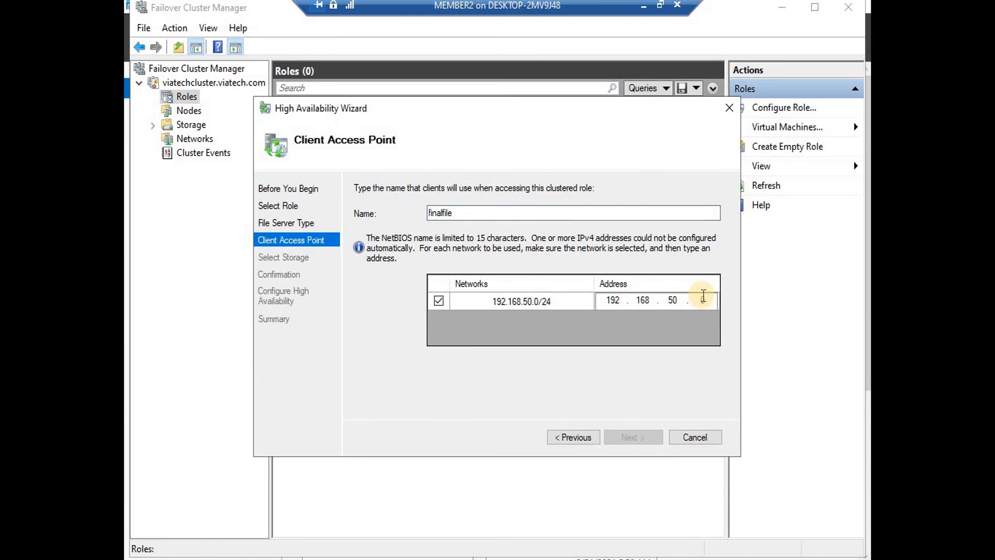
{"action": "type", "text": "200"}
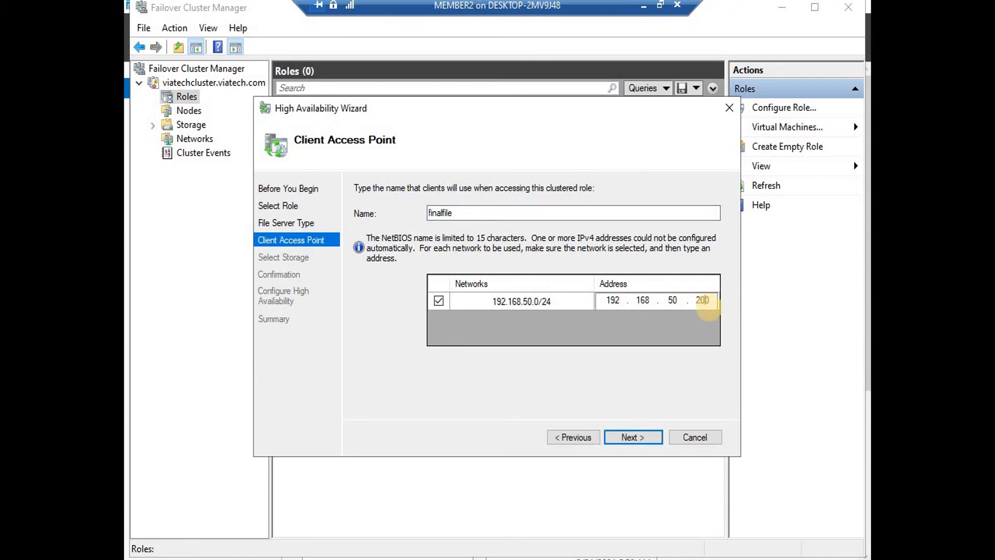
{"action": "left_click", "coordinate": [644, 438]}
{"action": "left_click", "coordinate": [640, 436]}
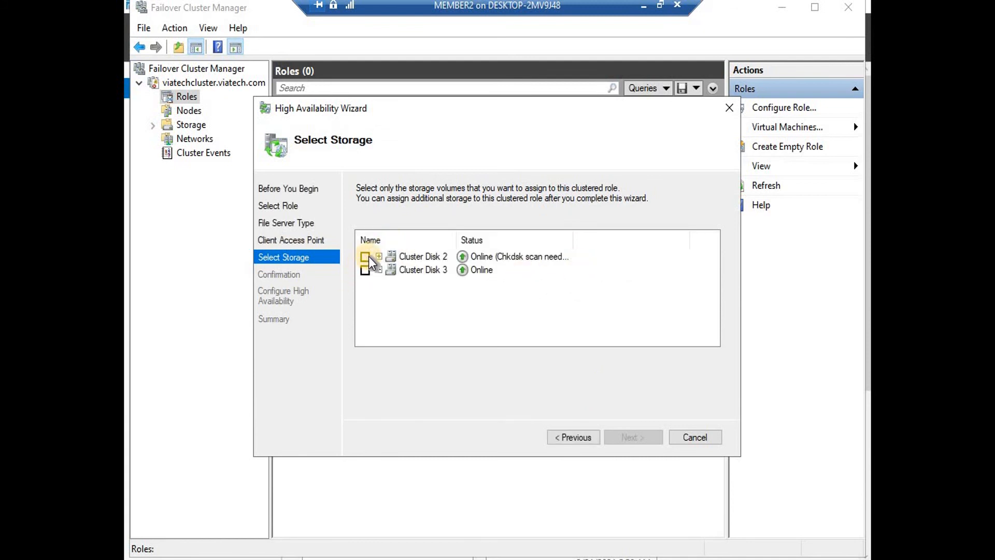
Assign Cluster Disks 2 and 3 to finalfile, confirm, and finish the High Availability Wizard
{"action": "left_click", "coordinate": [368, 257]}
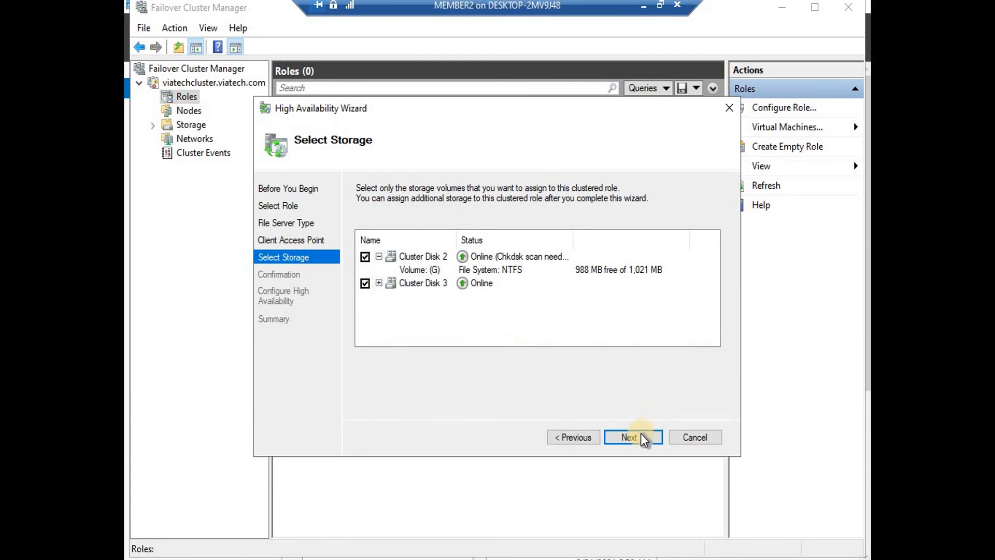
{"action": "left_click", "coordinate": [640, 434]}
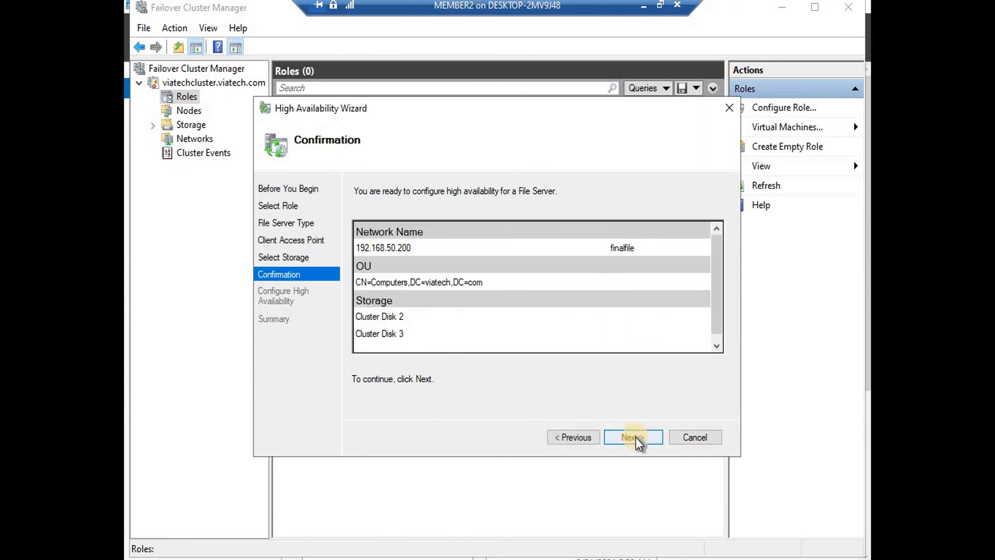
{"action": "left_click", "coordinate": [636, 437]}
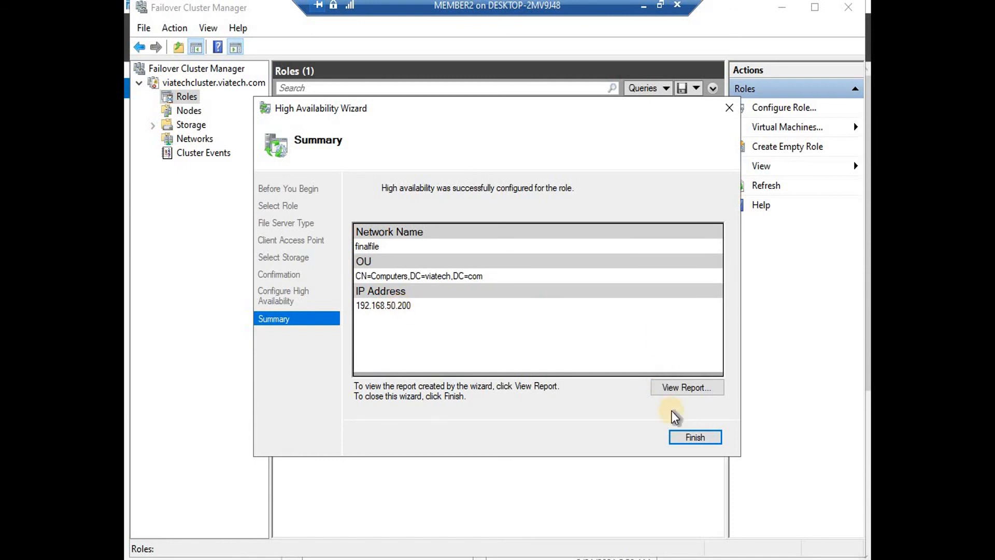
{"action": "left_click", "coordinate": [686, 440]}
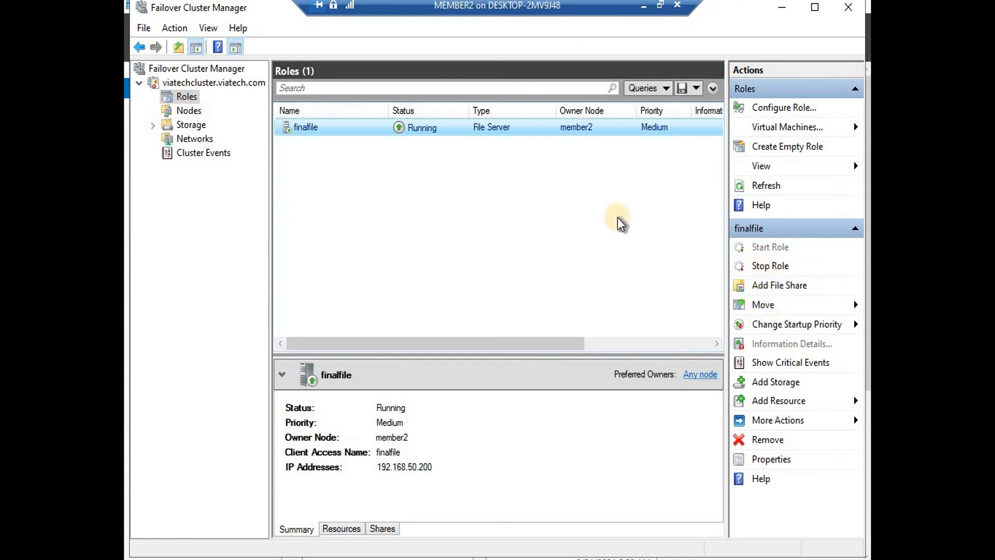
On the DC, try opening \\fileserver from the Run box
{"action": "left_click", "coordinate": [644, 13]}
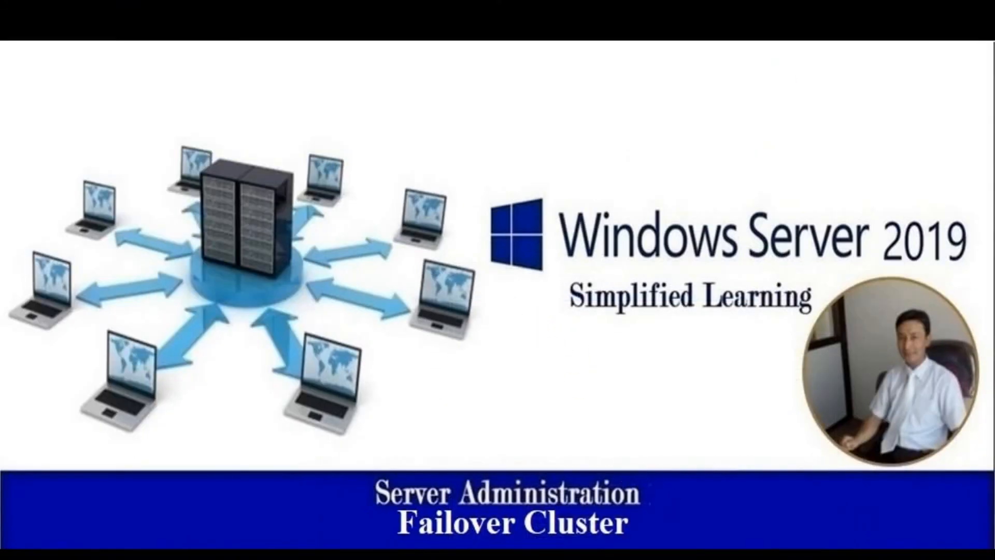
{"action": "mouse_move", "coordinate": [768, 554]}
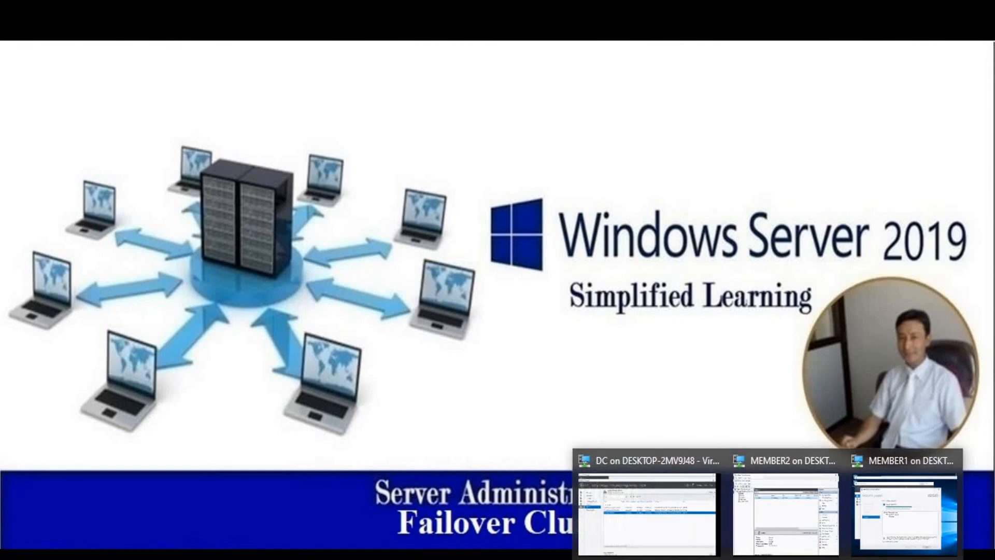
{"action": "left_click", "coordinate": [667, 510]}
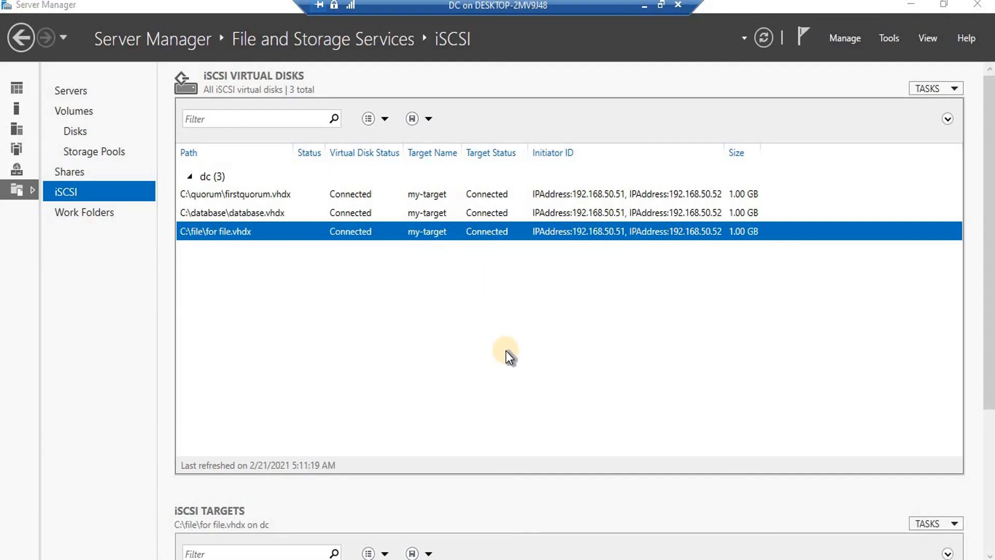
{"action": "key", "text": "super+r"}
{"action": "type", "text": "\\\\"}
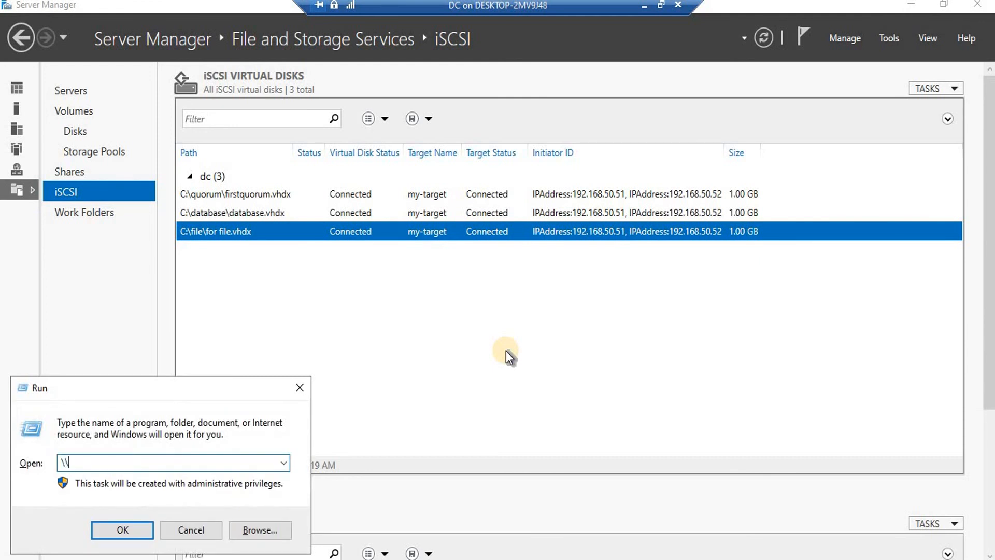
{"action": "type", "text": "fileserver"}
{"action": "key", "text": "Return"}
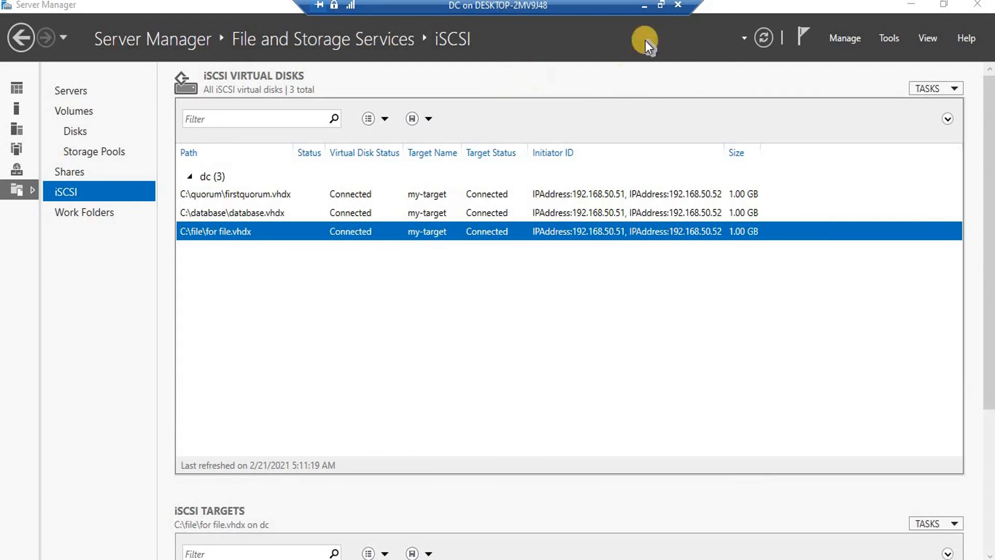
{"action": "left_click", "coordinate": [644, 4]}
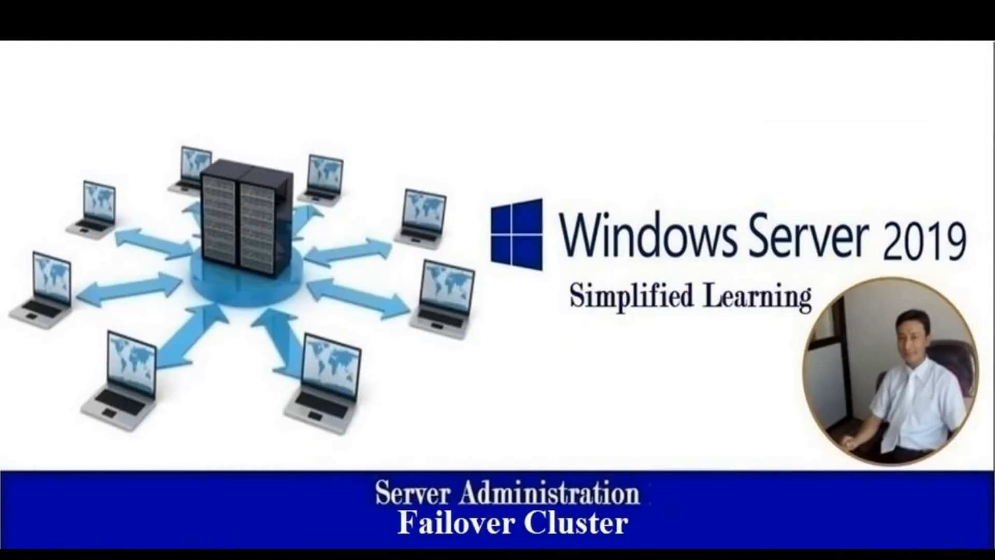
{"action": "mouse_move", "coordinate": [883, 493]}
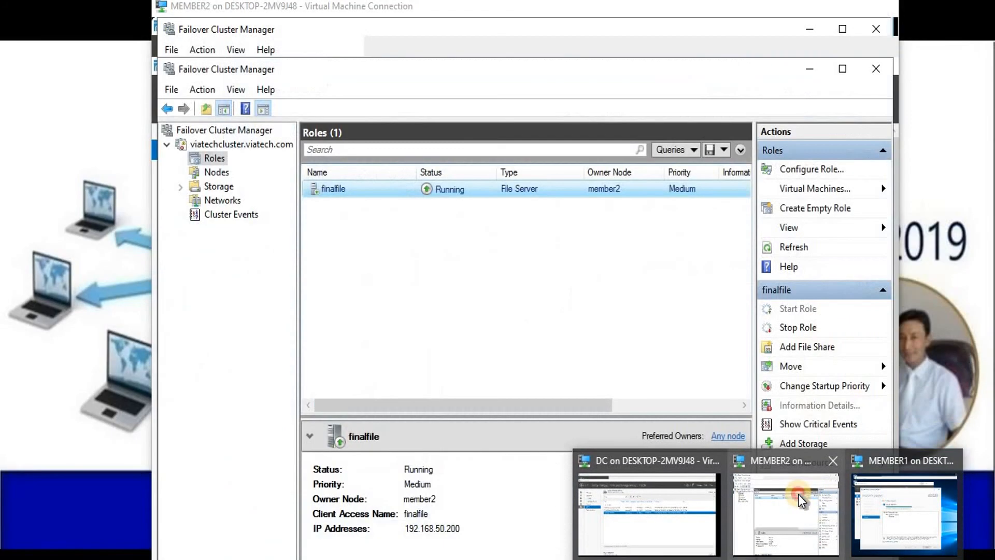
{"action": "left_click", "coordinate": [799, 493]}
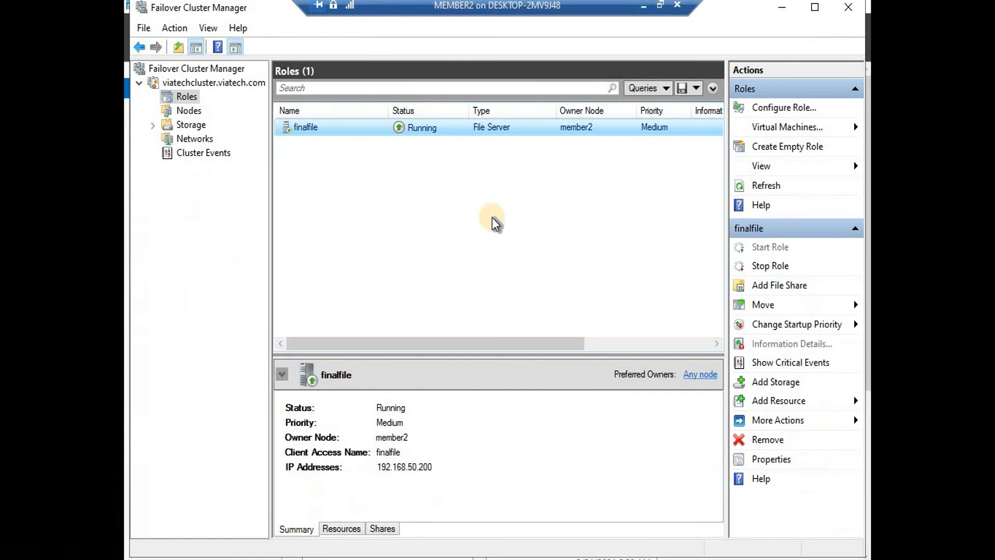
{"action": "left_click", "coordinate": [644, 5]}
{"action": "mouse_move", "coordinate": [783, 538]}
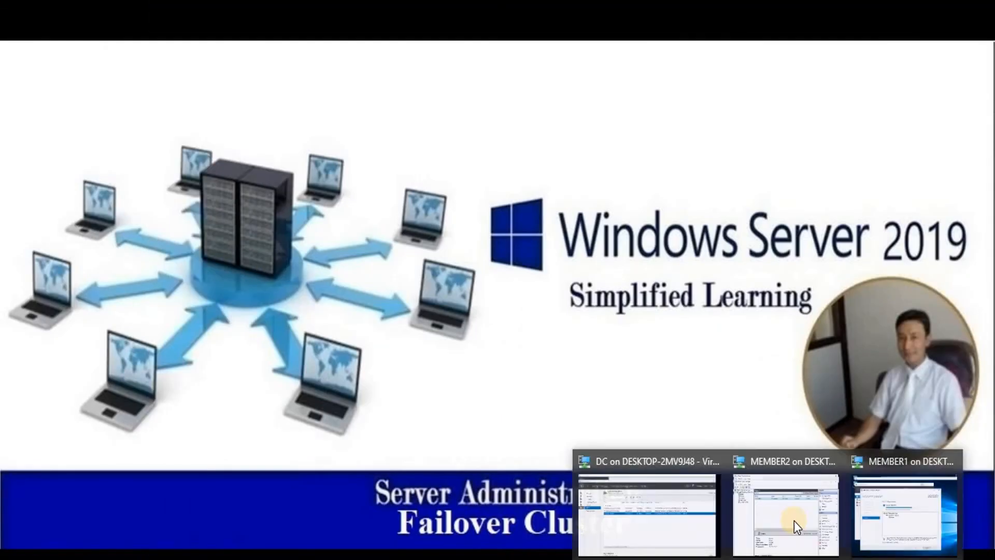
{"action": "left_click", "coordinate": [648, 496]}
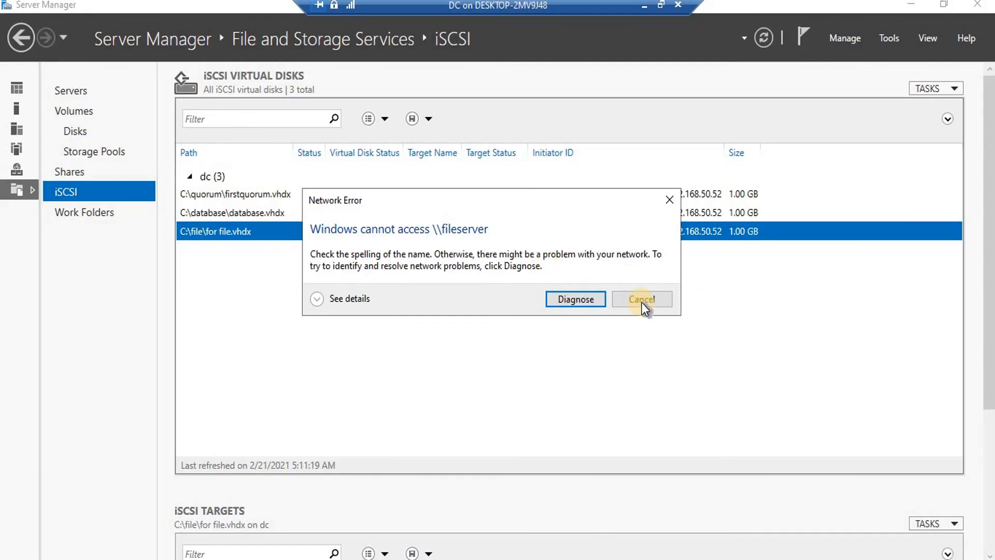
Dismiss the network error and open \\finalfile in Explorer instead, then return to MEMBER2
{"action": "left_click", "coordinate": [642, 301]}
{"action": "key", "text": "End"}
{"action": "key", "text": "BackSpace"}
{"action": "key", "text": "BackSpace"}
{"action": "key", "text": "BackSpace"}
{"action": "key", "text": "BackSpace"}
{"action": "key", "text": "BackSpace"}
{"action": "key", "text": "BackSpace"}
{"action": "key", "text": "BackSpace"}
{"action": "key", "text": "BackSpace"}
{"action": "type", "text": "nalfile"}
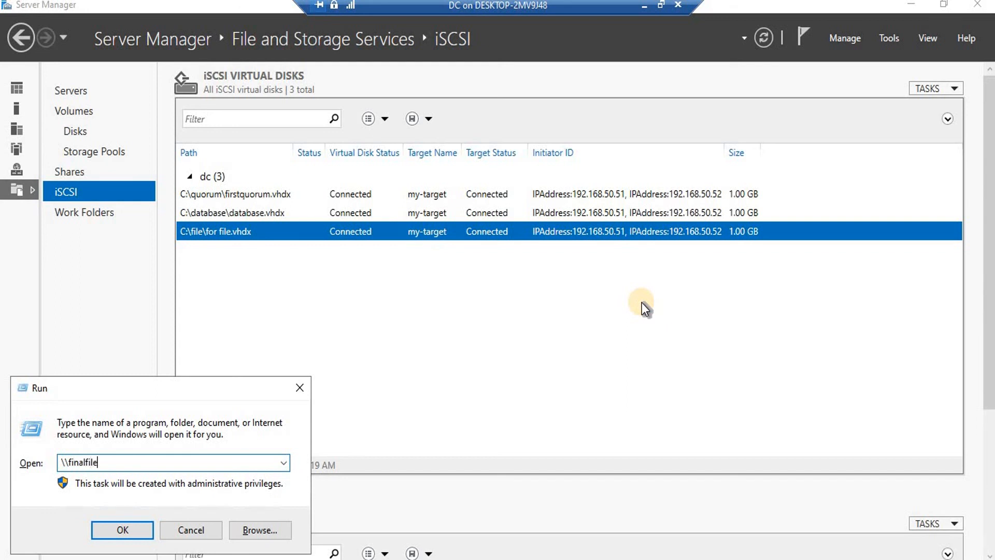
{"action": "key", "text": "Return"}
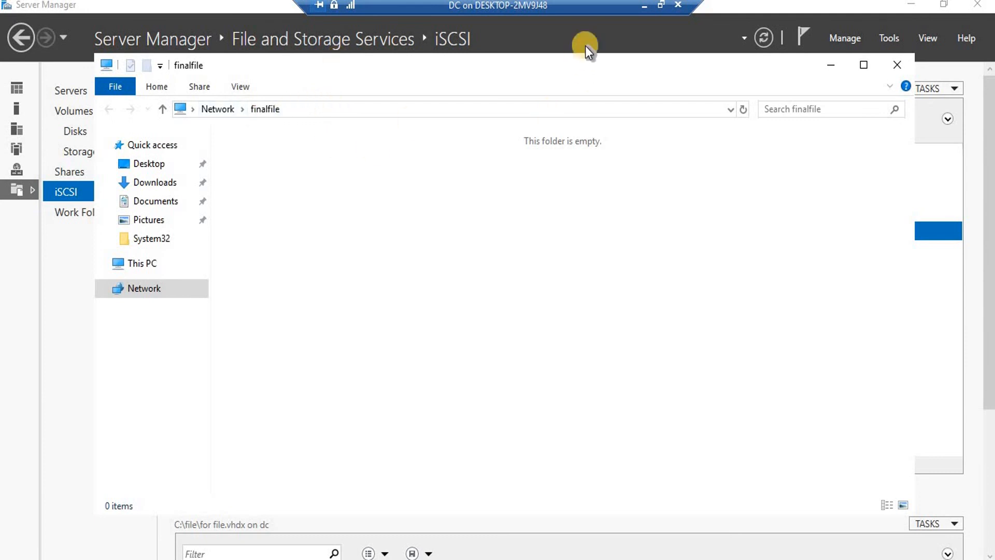
{"action": "left_click", "coordinate": [658, 13]}
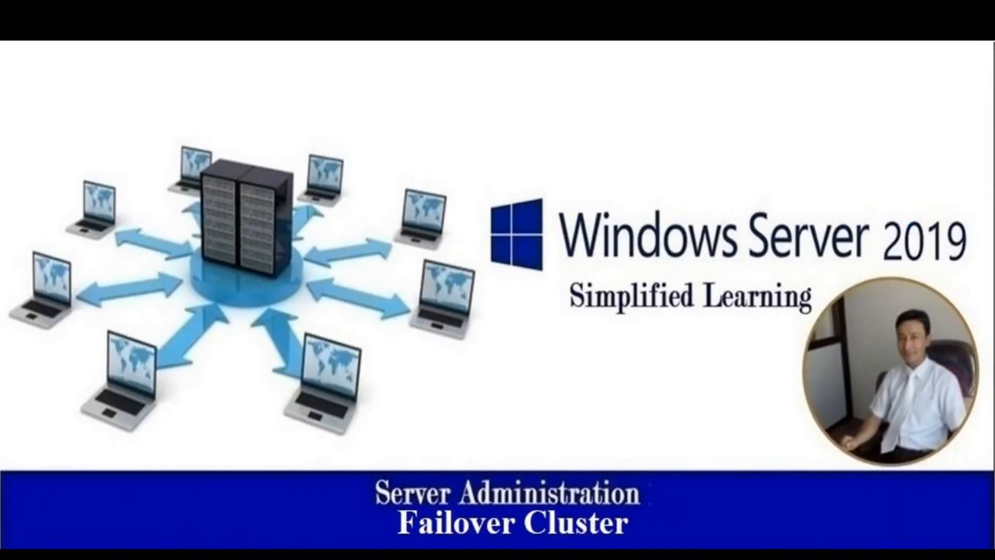
{"action": "left_click", "coordinate": [771, 505]}
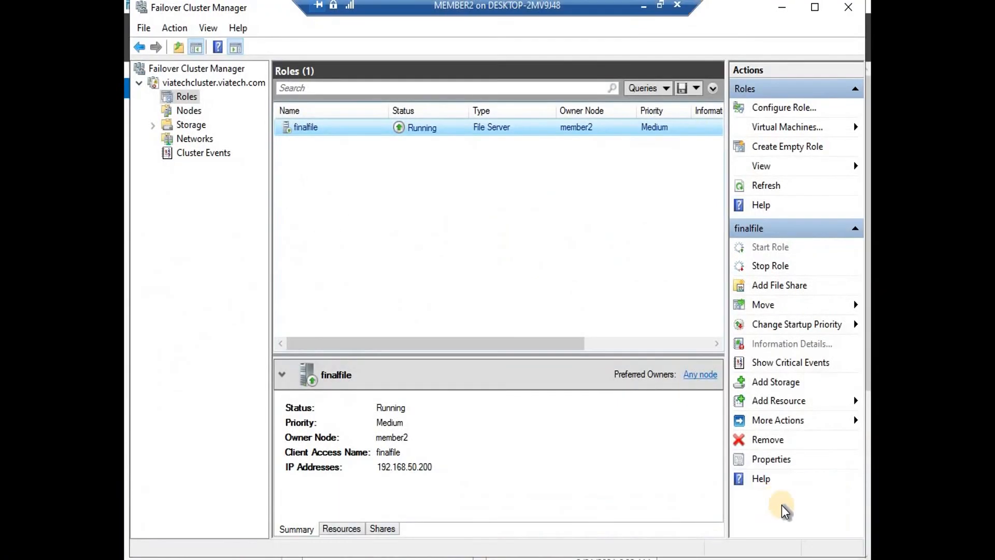
Select the finalfile role and check the status of the cluster nodes
{"action": "left_click", "coordinate": [328, 127]}
{"action": "left_click", "coordinate": [187, 97]}
{"action": "left_click", "coordinate": [306, 131]}
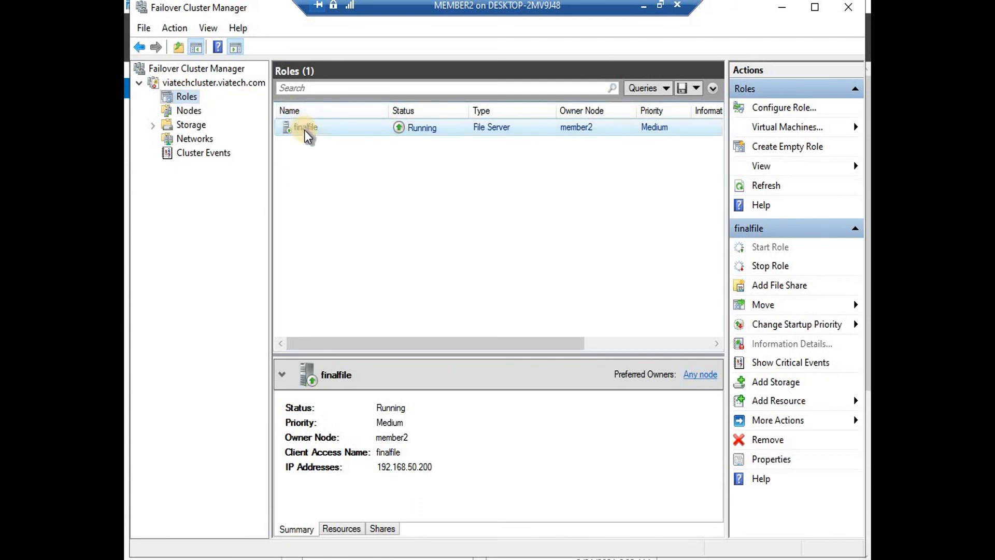
{"action": "left_click", "coordinate": [187, 110]}
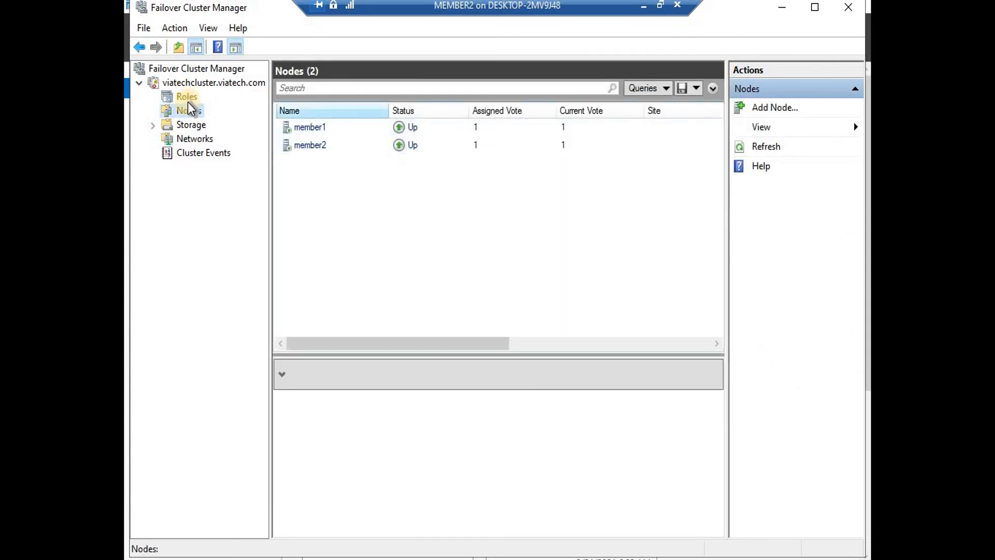
{"action": "left_click", "coordinate": [185, 95]}
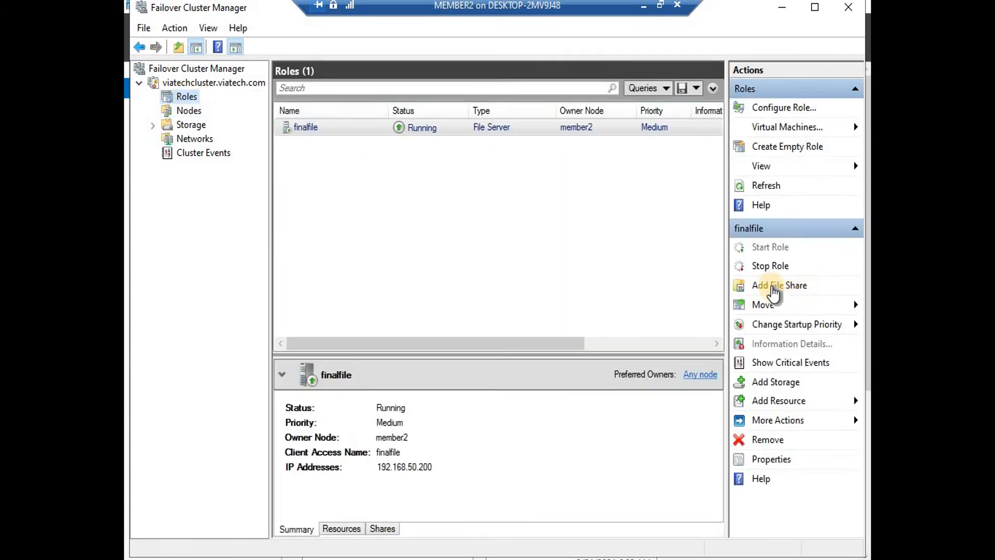
Start Add File Share for finalfile and wait for its server configuration to load
{"action": "left_click", "coordinate": [774, 287]}
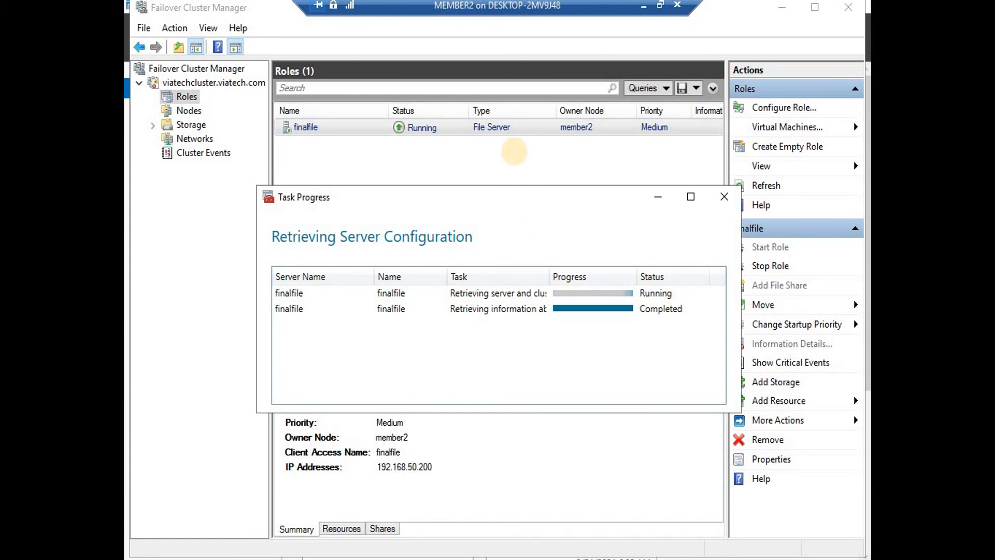
{"action": "left_click_drag", "start_coordinate": [529, 198], "coordinate": [514, 151]}
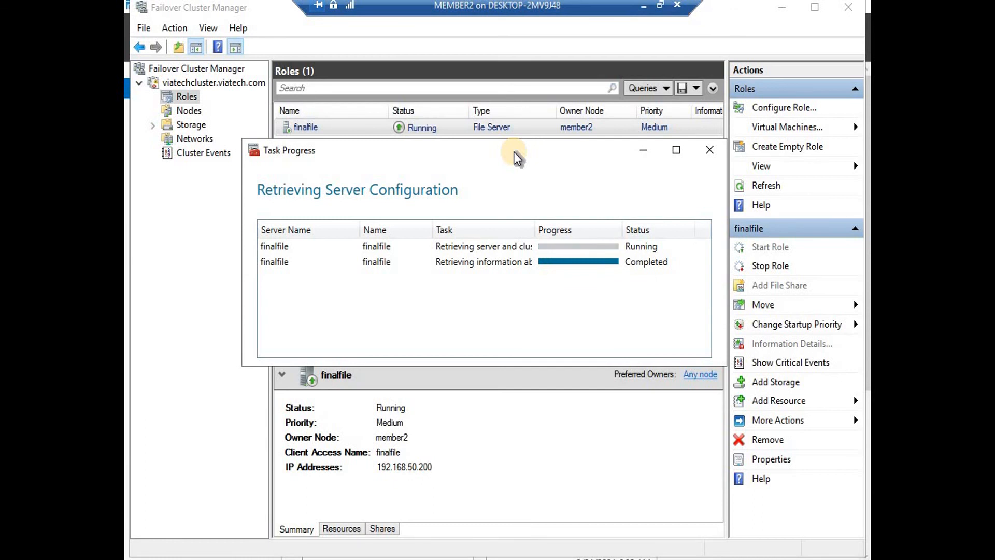
{"action": "left_click_drag", "start_coordinate": [514, 151], "coordinate": [507, 117]}
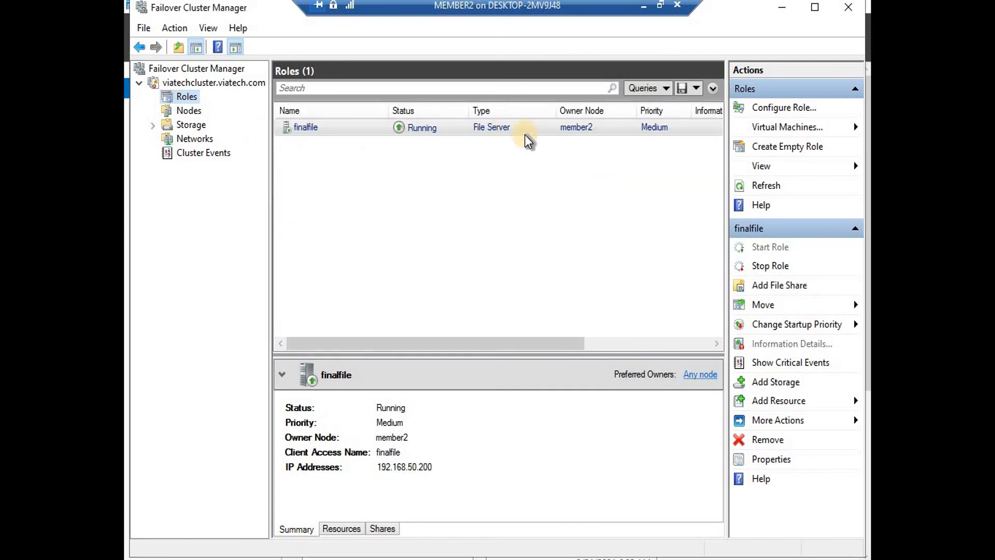
{"action": "left_click", "coordinate": [392, 559]}
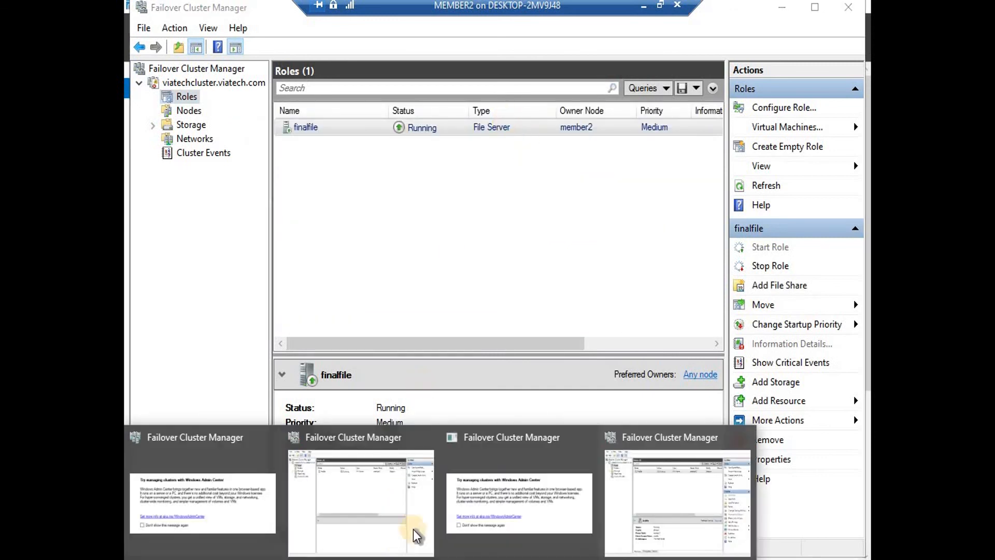
Choose the SMB Share - Quick profile and set the share path to a new folder F:\tst folder
{"action": "left_click", "coordinate": [757, 285]}
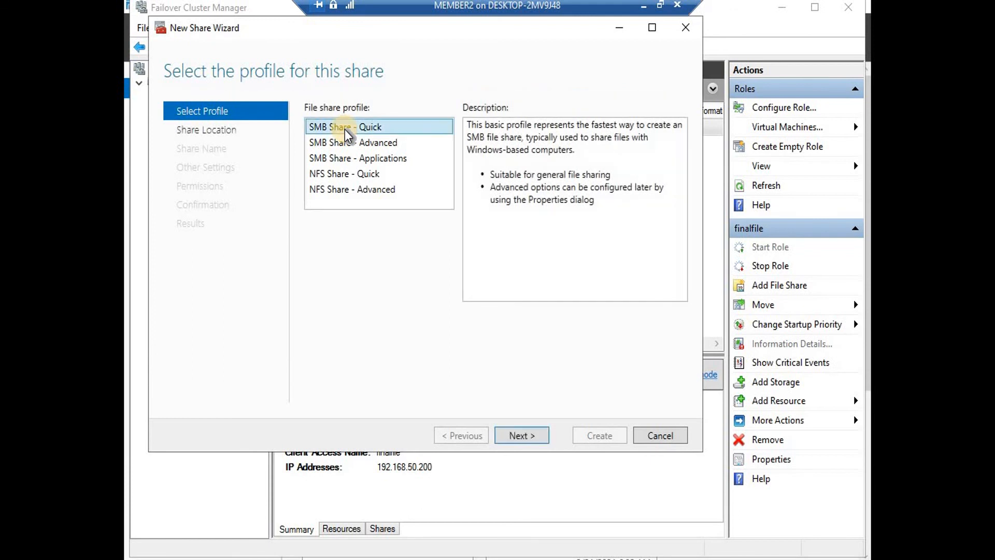
{"action": "left_click", "coordinate": [535, 433]}
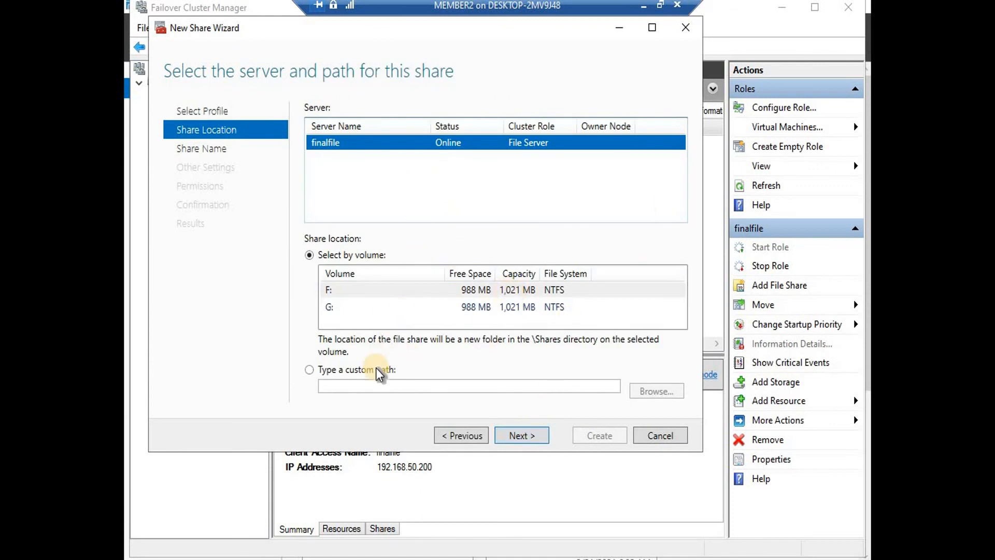
{"action": "left_click", "coordinate": [310, 370]}
{"action": "left_click", "coordinate": [640, 393]}
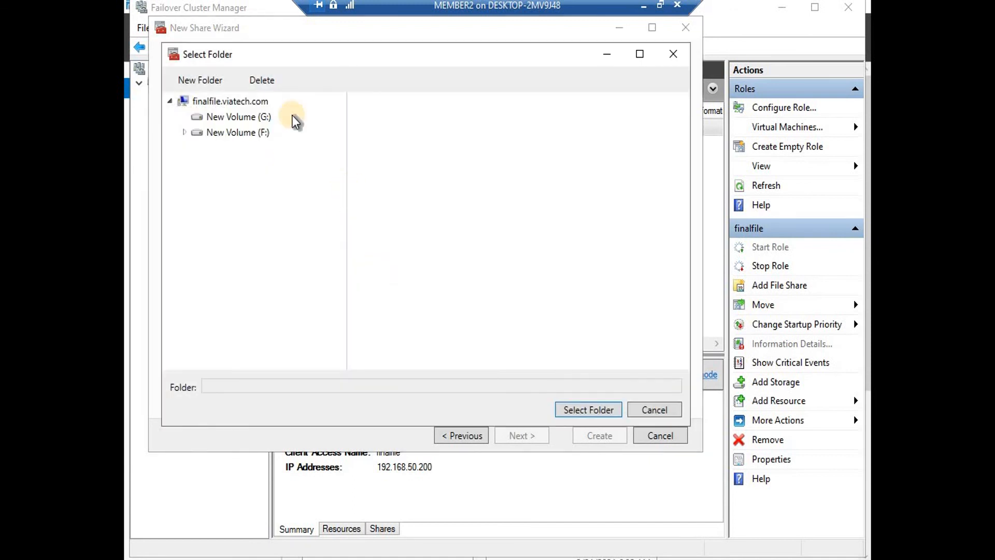
{"action": "left_click", "coordinate": [239, 134]}
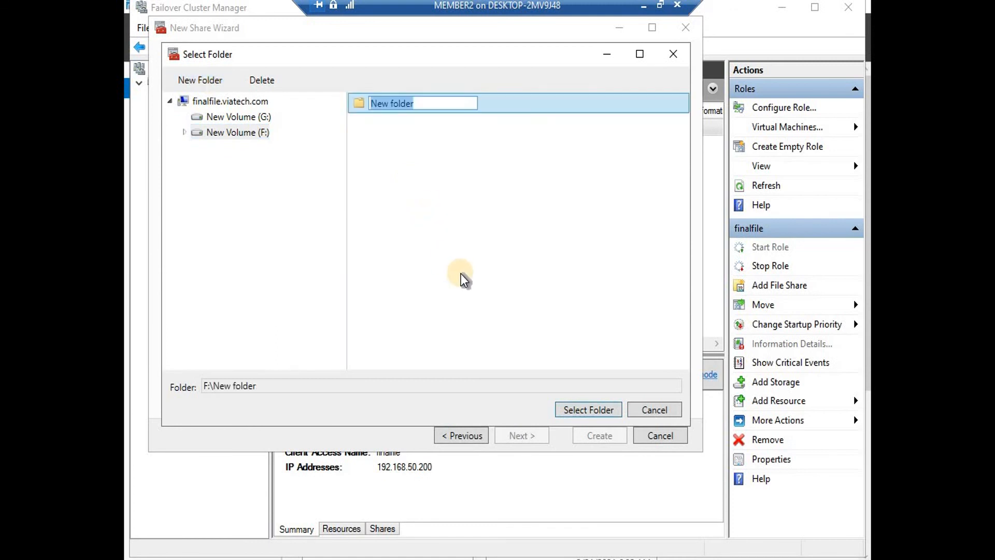
{"action": "type", "text": "tst folder"}
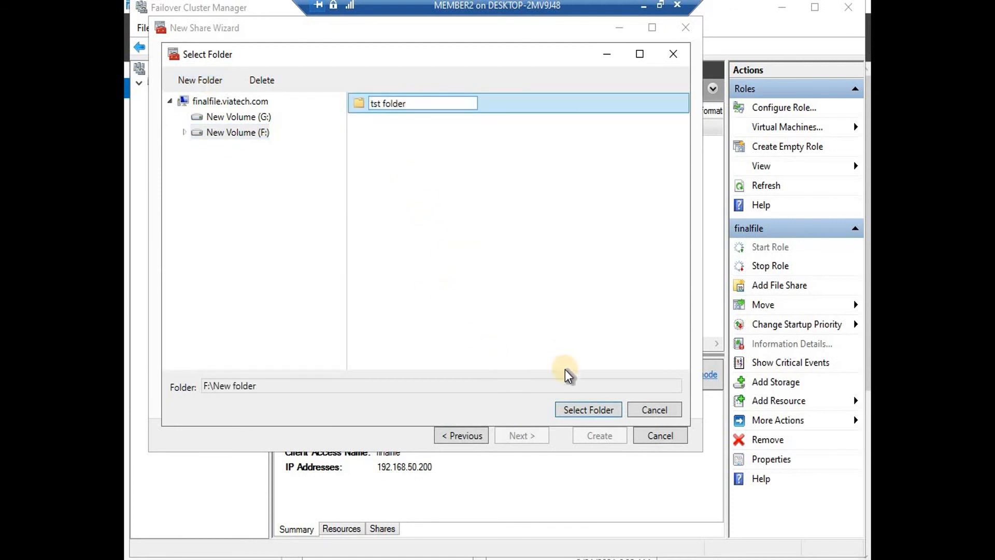
{"action": "left_click", "coordinate": [579, 415]}
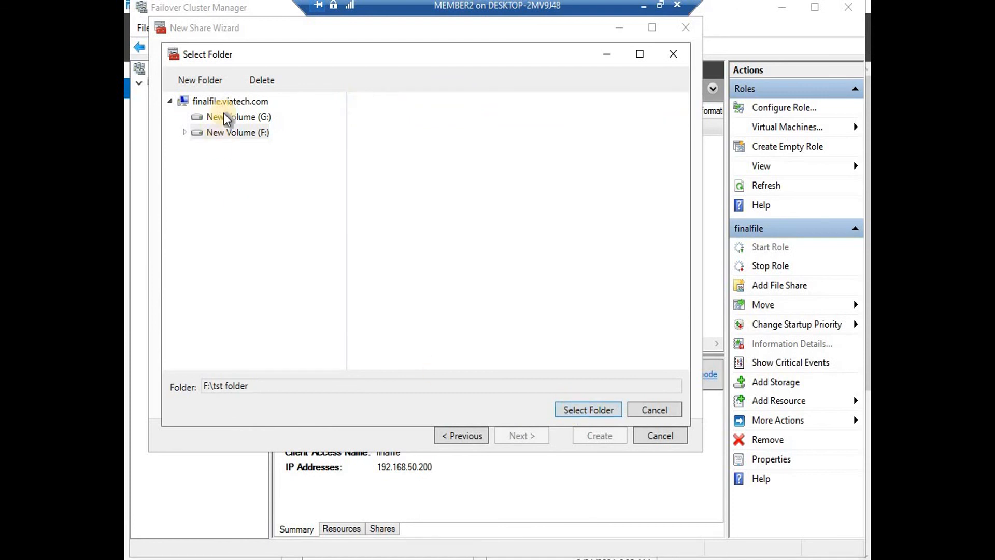
{"action": "left_click", "coordinate": [224, 134]}
{"action": "left_click", "coordinate": [383, 102]}
{"action": "left_click", "coordinate": [599, 409]}
Keep the share name tst folder with default settings and permissions, and create the share
{"action": "left_click", "coordinate": [521, 435]}
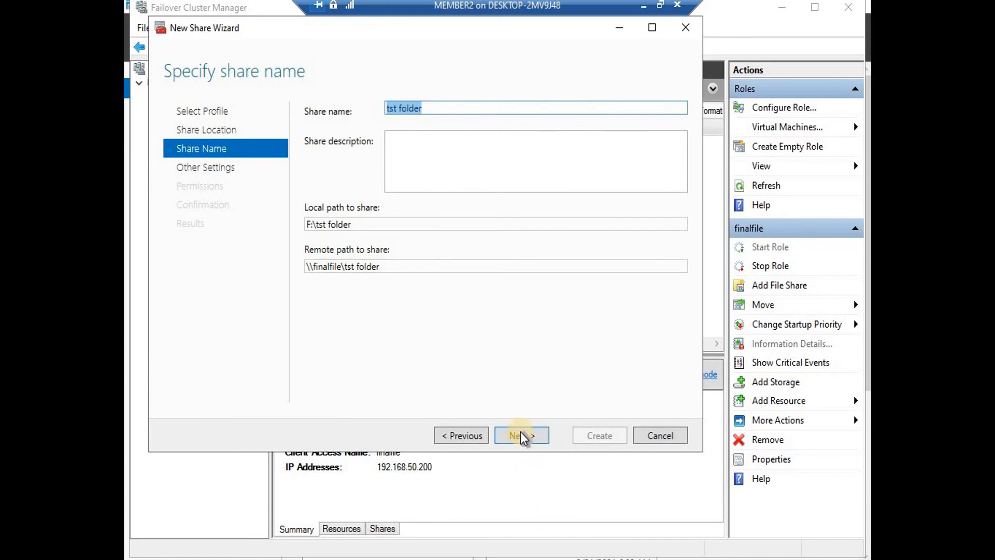
{"action": "left_click", "coordinate": [523, 436]}
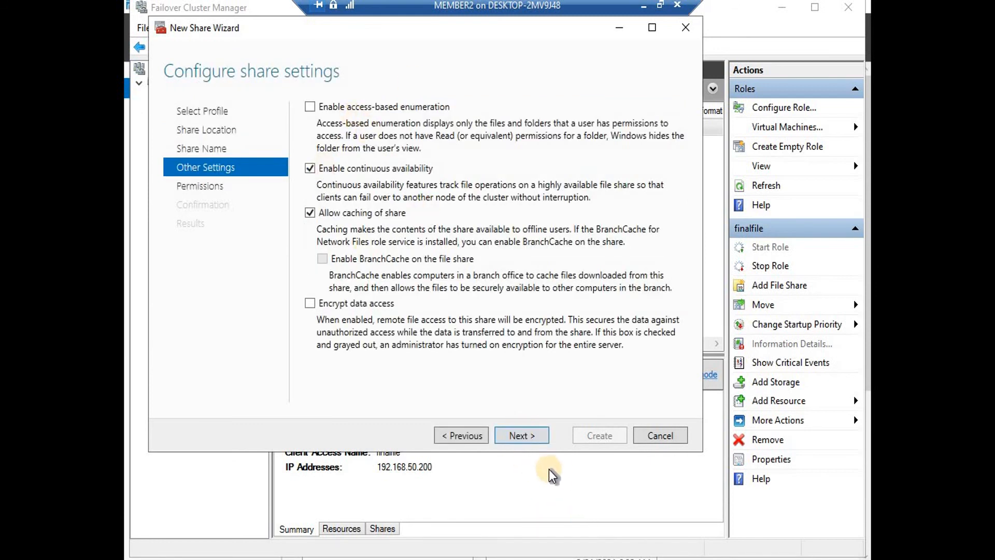
{"action": "left_click", "coordinate": [531, 441]}
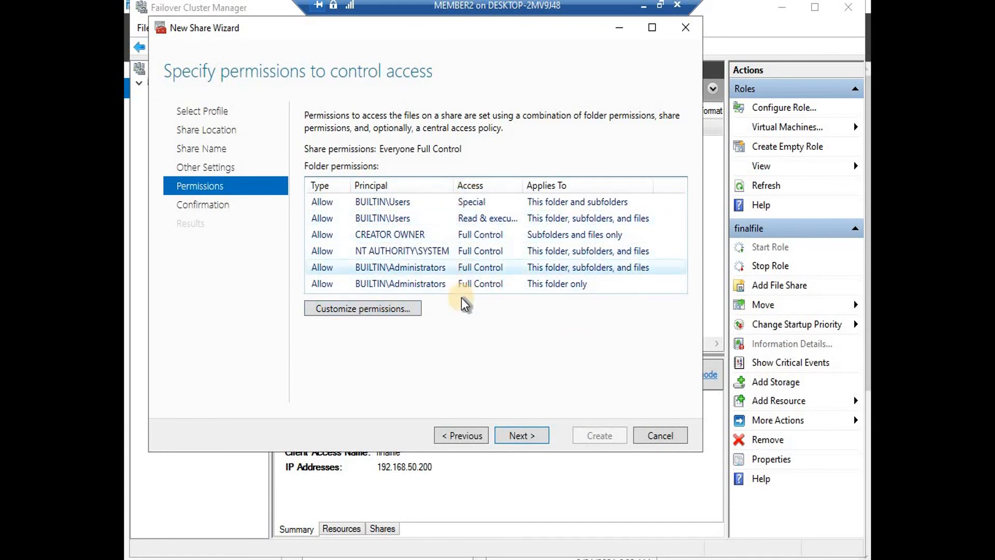
{"action": "left_click", "coordinate": [521, 436]}
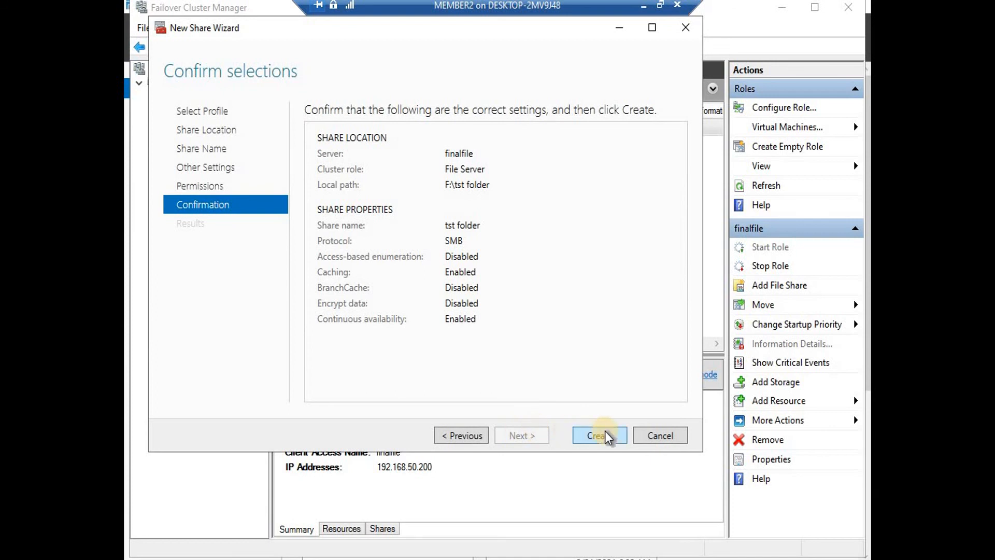
{"action": "left_click", "coordinate": [608, 437]}
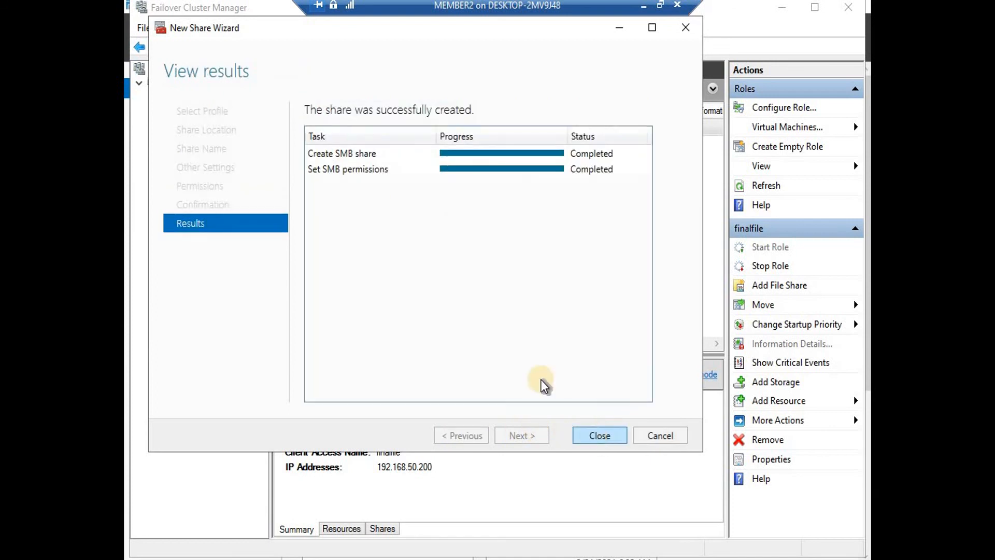
{"action": "left_click", "coordinate": [600, 436]}
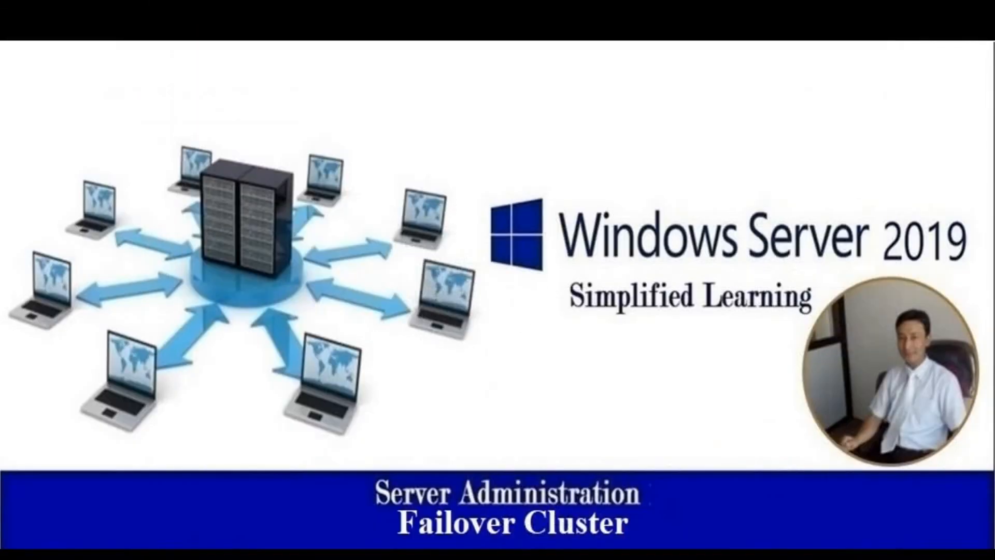
On the DC VM, refresh the finalfile network location so the tst folder share appears
{"action": "mouse_move", "coordinate": [733, 550]}
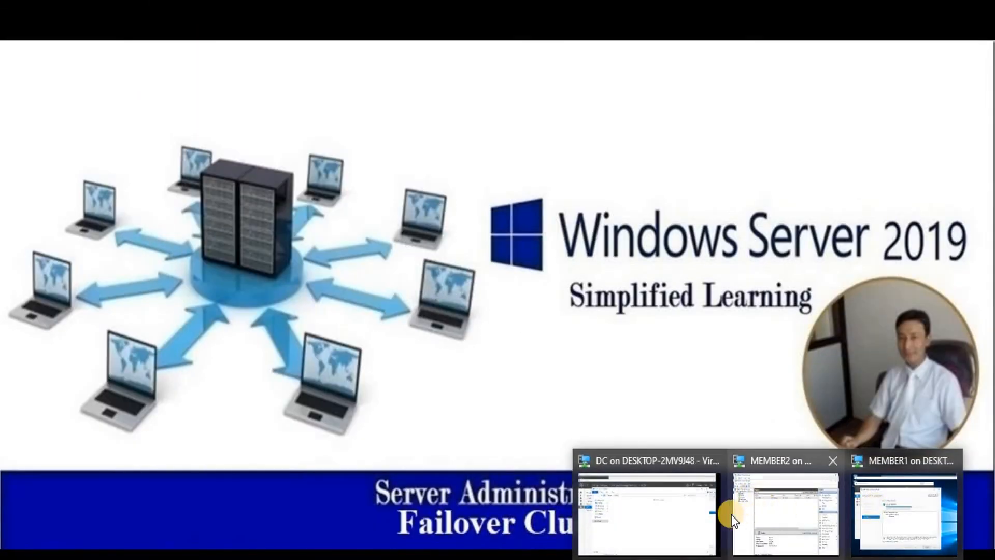
{"action": "left_click", "coordinate": [682, 515]}
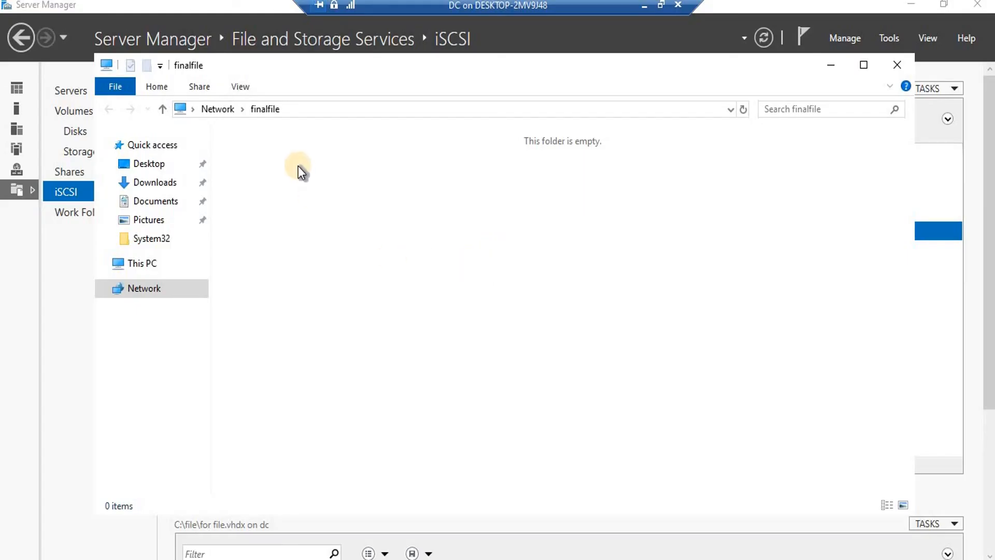
{"action": "right_click", "coordinate": [385, 191]}
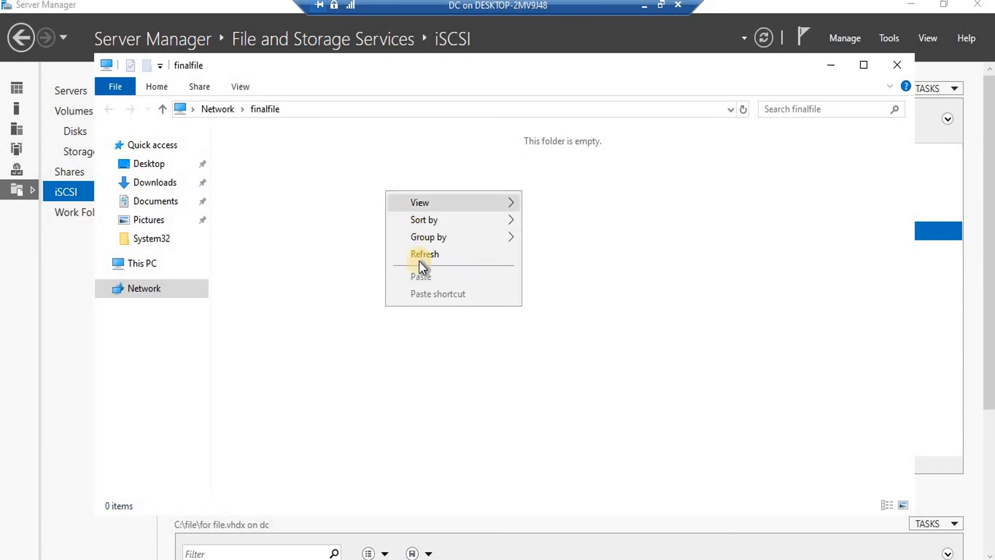
{"action": "left_click", "coordinate": [419, 260]}
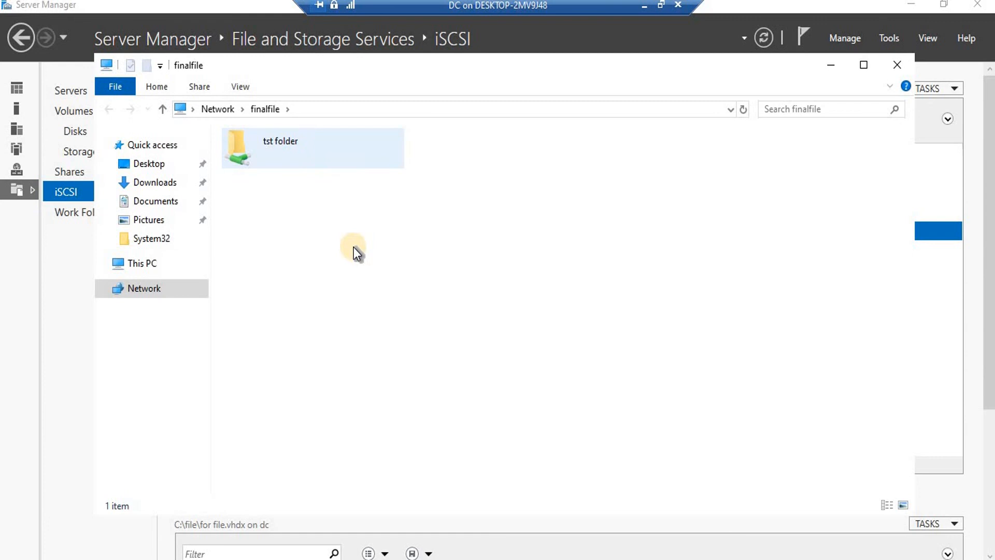
Create a New Text Document with the default name inside tst folder
{"action": "right_click", "coordinate": [412, 241]}
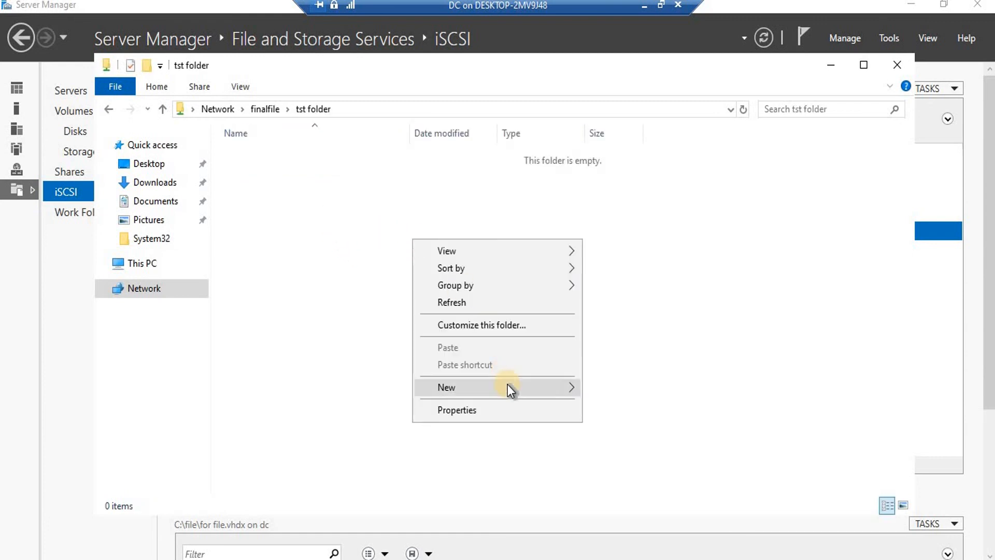
{"action": "mouse_move", "coordinate": [547, 386]}
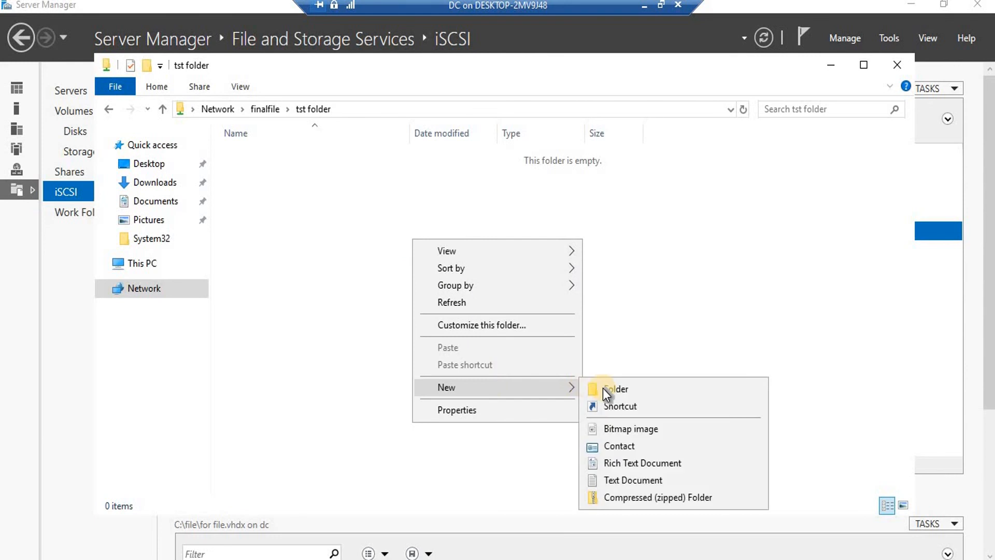
{"action": "left_click", "coordinate": [610, 478]}
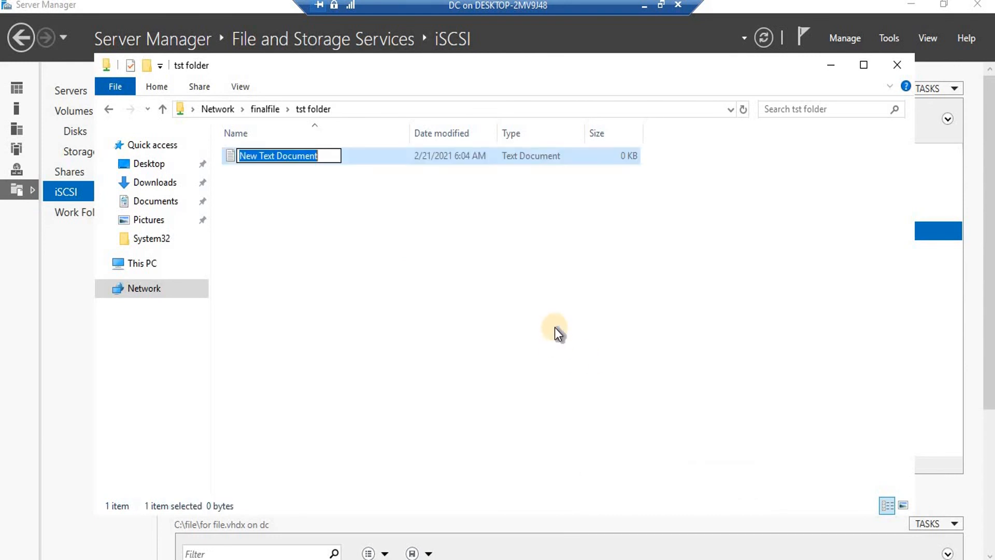
{"action": "left_click", "coordinate": [416, 465]}
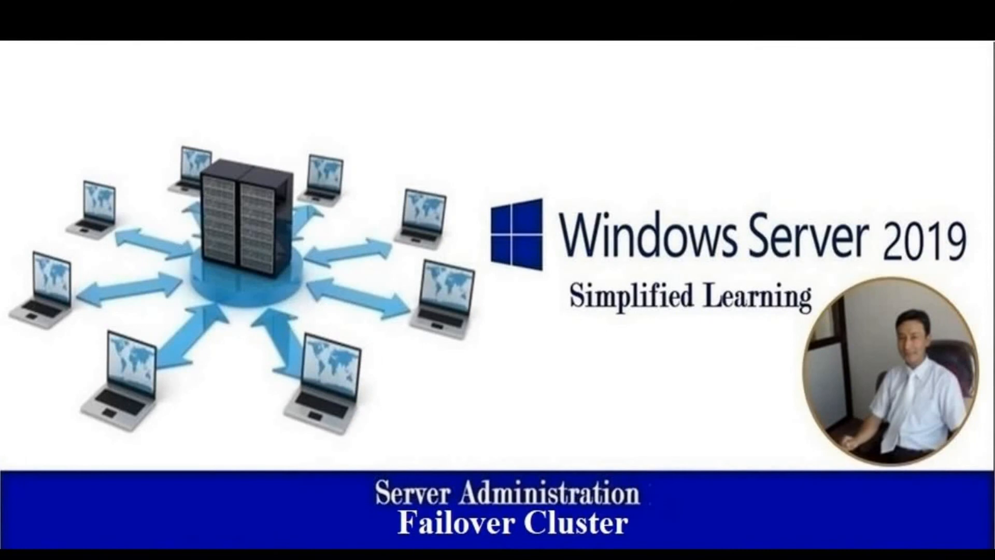
On MEMBER2, review the cluster Nodes and Roles to check the status of member1 and member2
{"action": "left_click", "coordinate": [789, 528]}
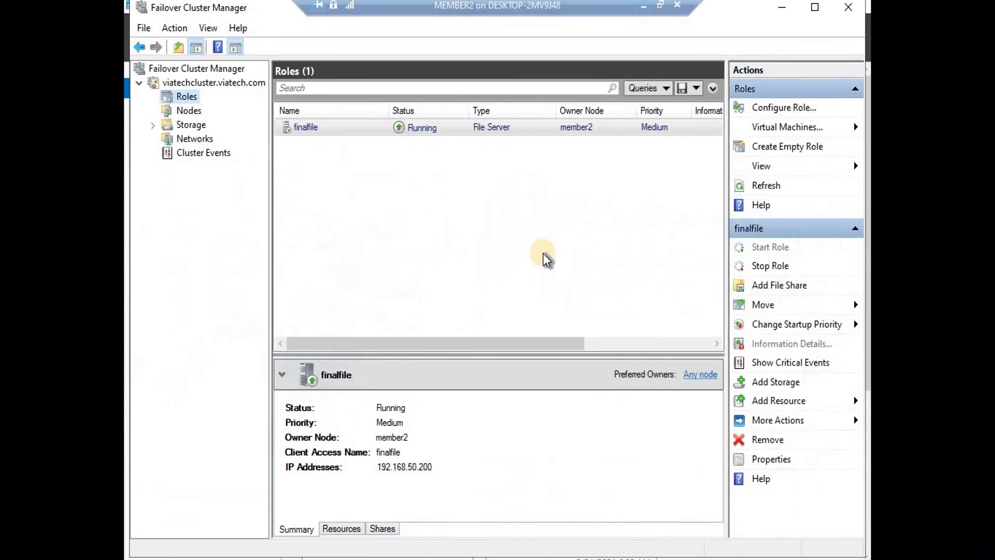
{"action": "left_click", "coordinate": [192, 115]}
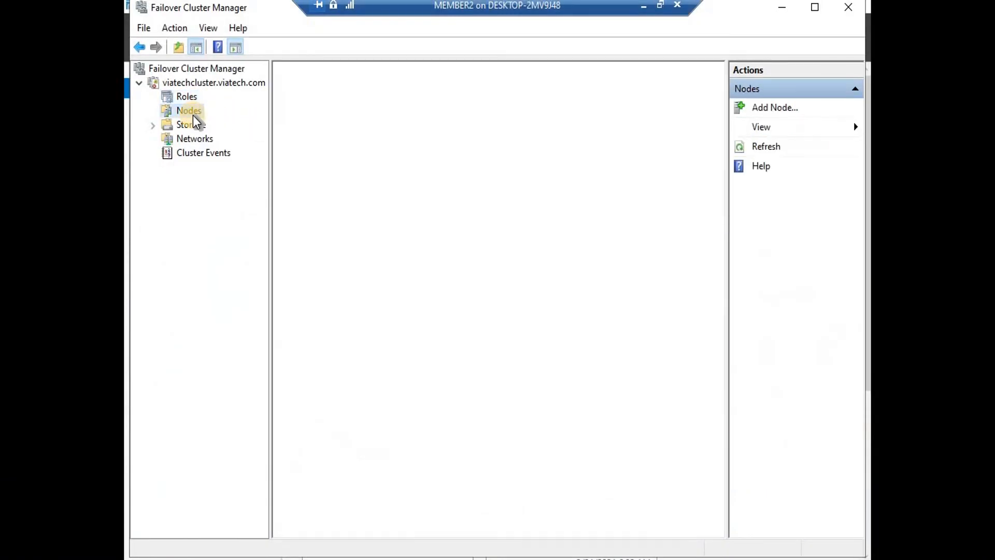
{"action": "left_click", "coordinate": [192, 95]}
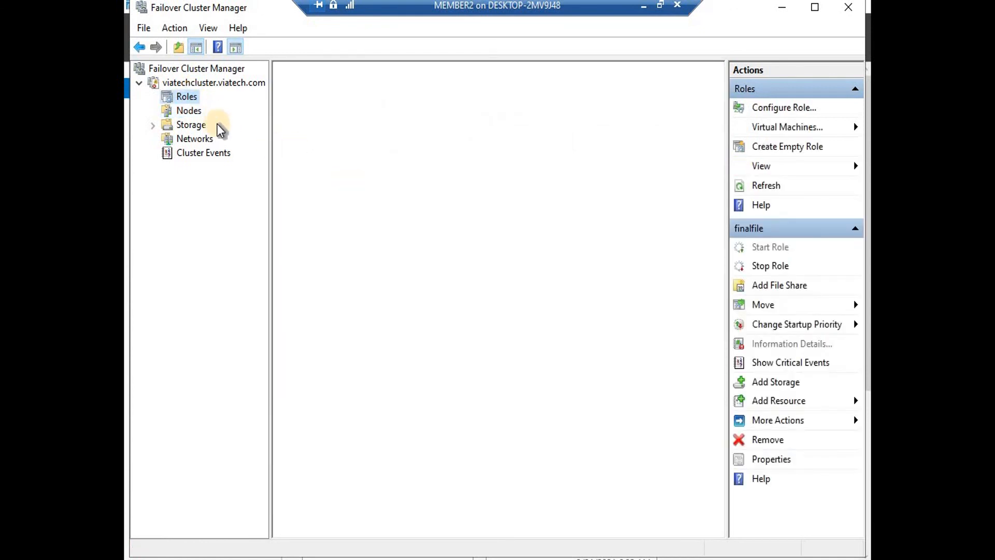
{"action": "left_click", "coordinate": [215, 107]}
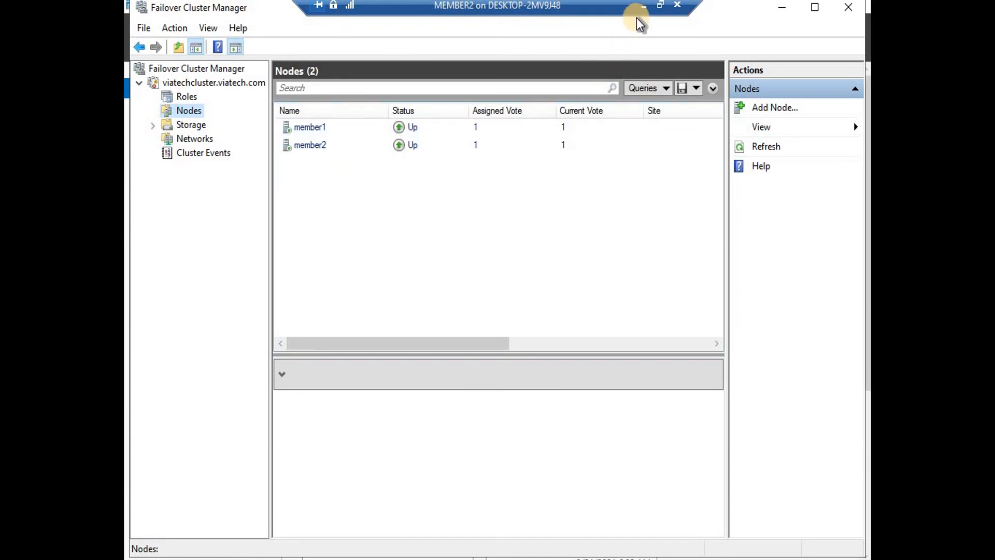
Restore the MEMBER2 VM window in full screen and minimize Failover Cluster Manager
{"action": "left_click", "coordinate": [643, 6]}
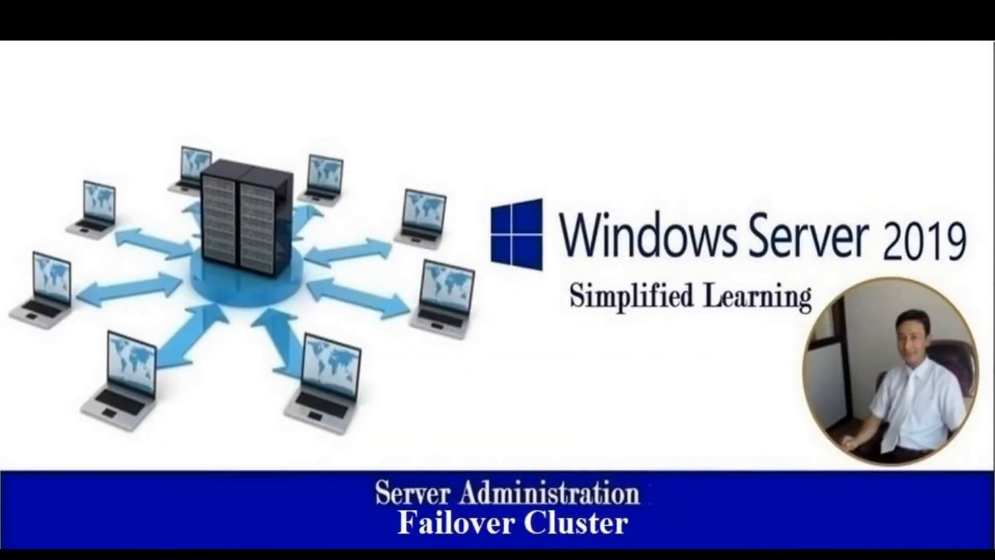
{"action": "mouse_move", "coordinate": [767, 551]}
{"action": "left_click", "coordinate": [782, 508]}
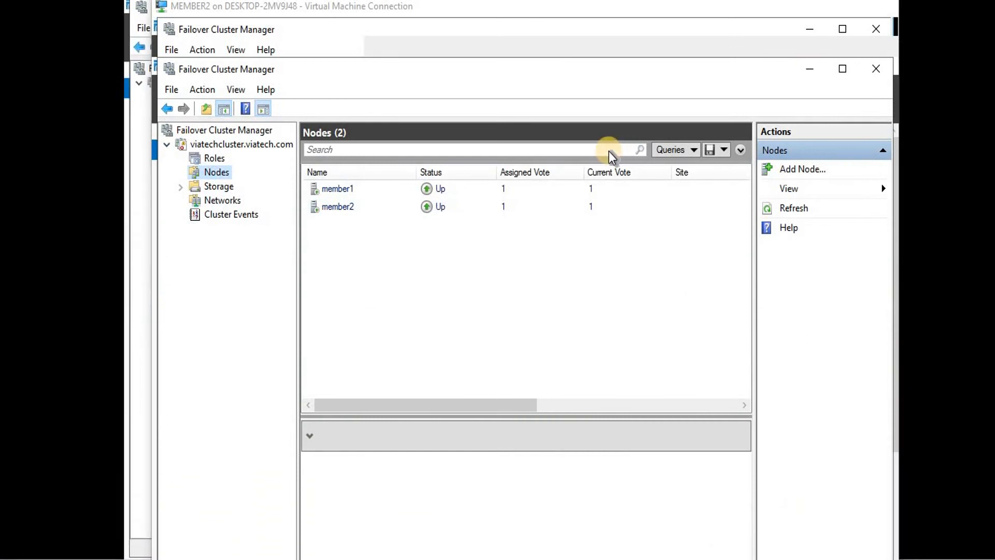
{"action": "key", "text": "ctrl+alt+Break"}
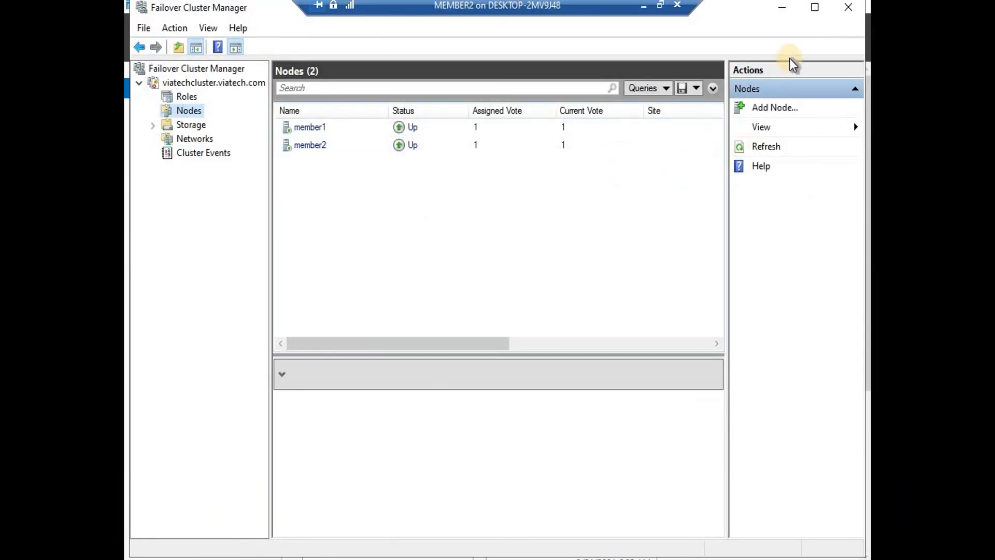
{"action": "left_click", "coordinate": [783, 8]}
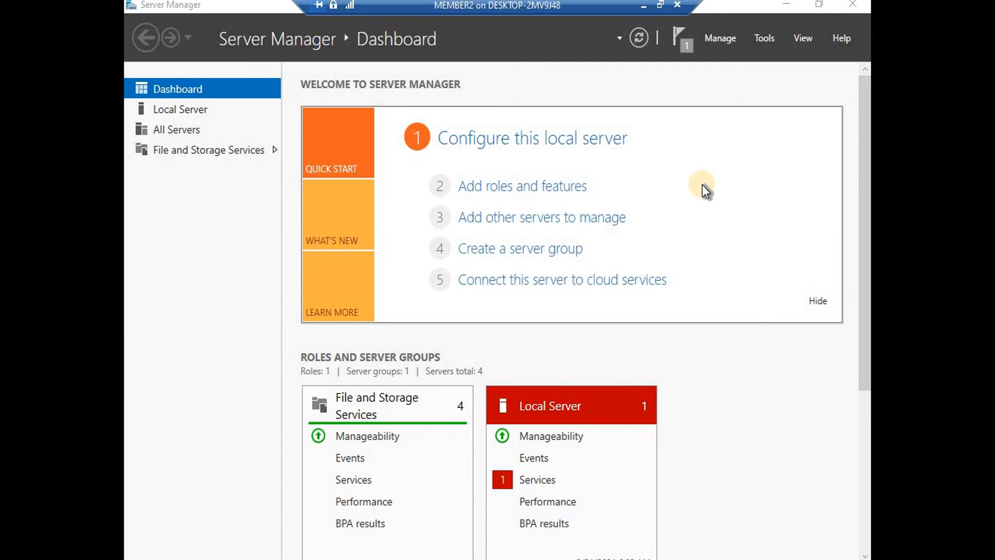
Compare This PC drives: six on MEMBER2, only A:, C: and D: on MEMBER1
{"action": "key", "text": "super+e"}
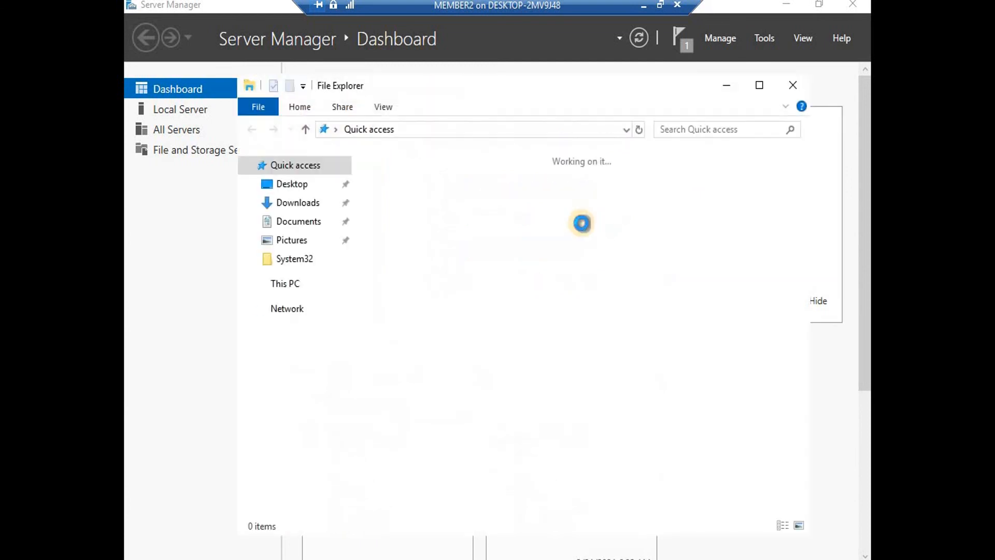
{"action": "left_click", "coordinate": [285, 287]}
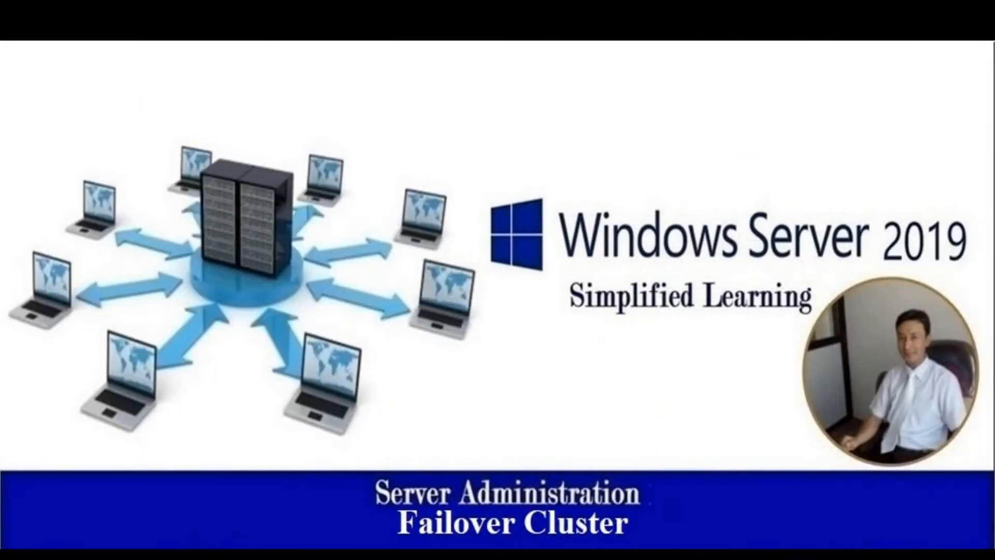
{"action": "mouse_move", "coordinate": [769, 559]}
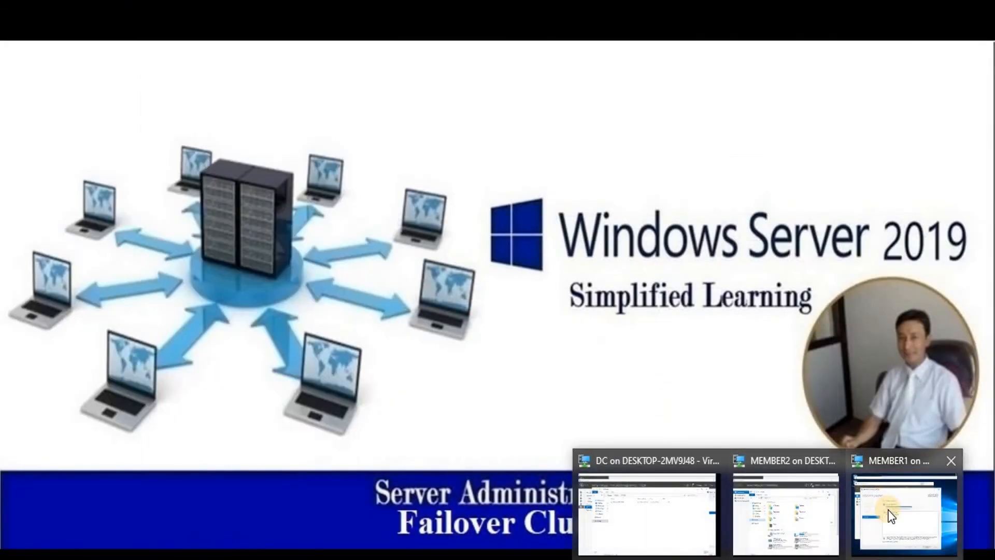
{"action": "mouse_move", "coordinate": [889, 511]}
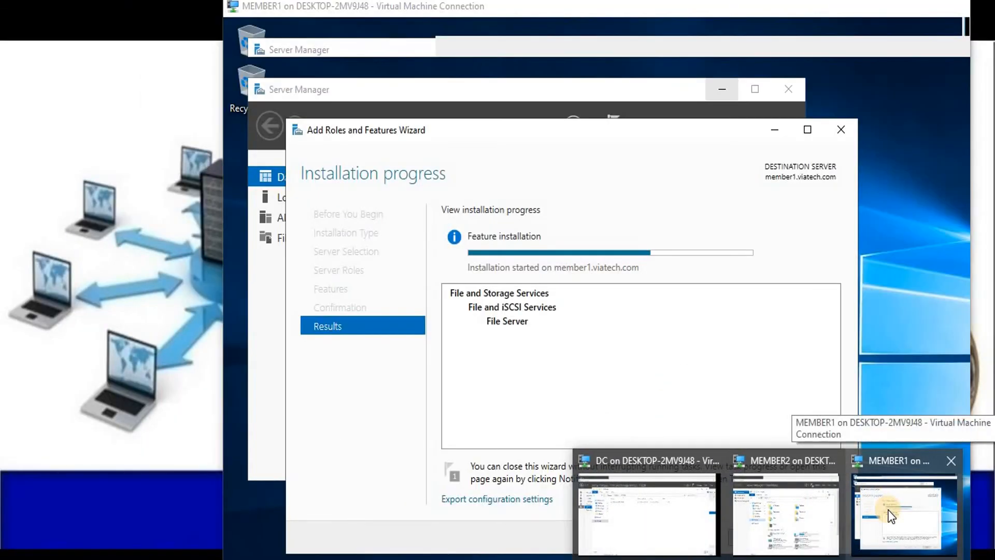
{"action": "left_click", "coordinate": [873, 499]}
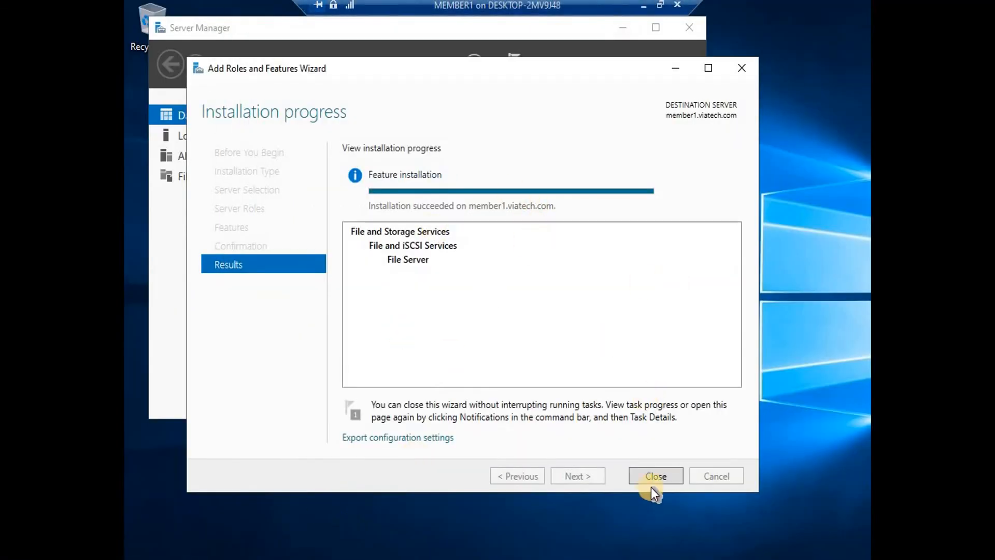
{"action": "left_click", "coordinate": [653, 477]}
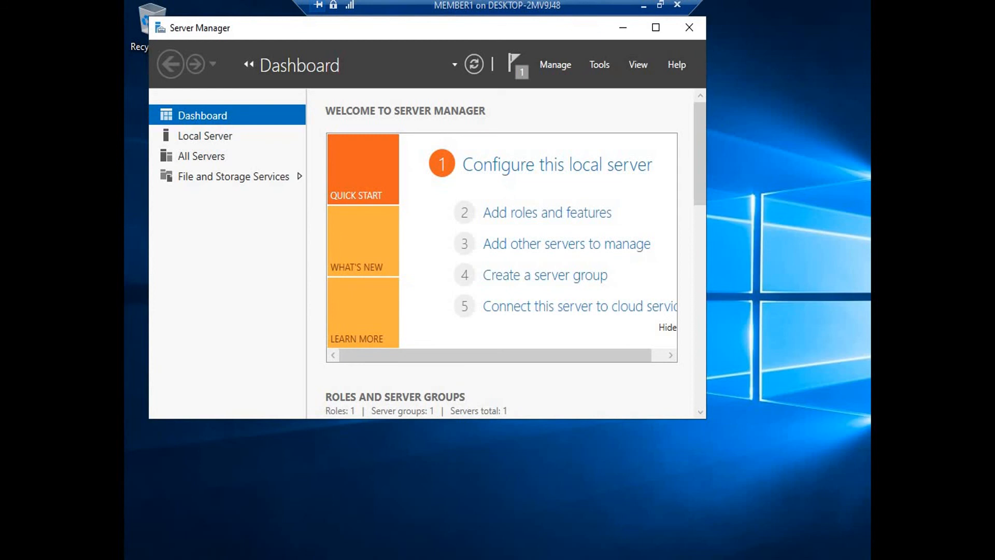
{"action": "left_click", "coordinate": [836, 226]}
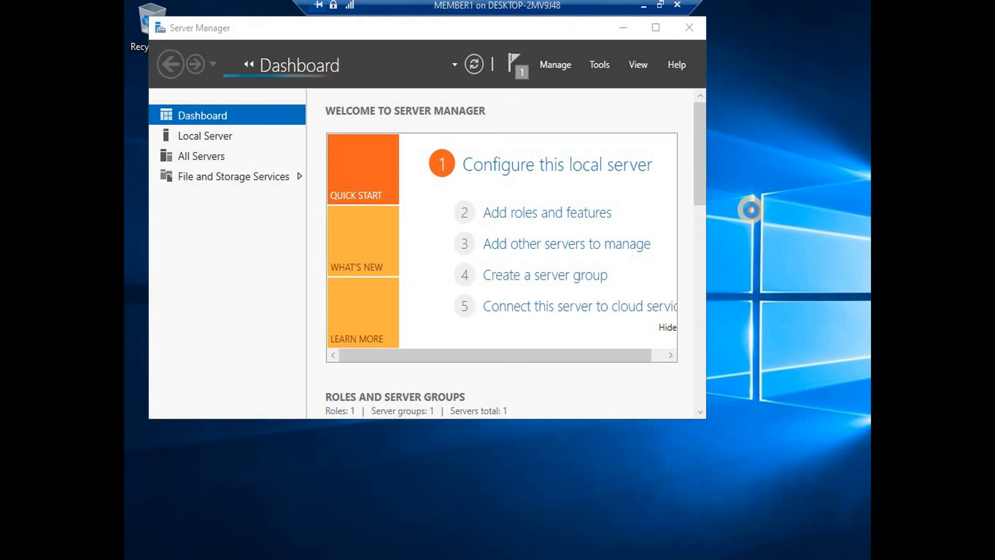
{"action": "key", "text": "super+e"}
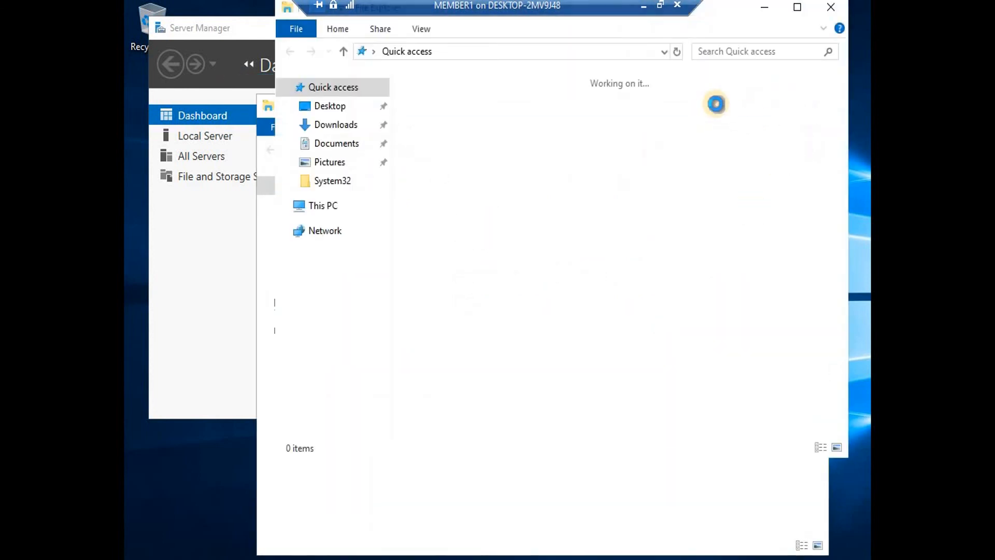
{"action": "left_click", "coordinate": [326, 209]}
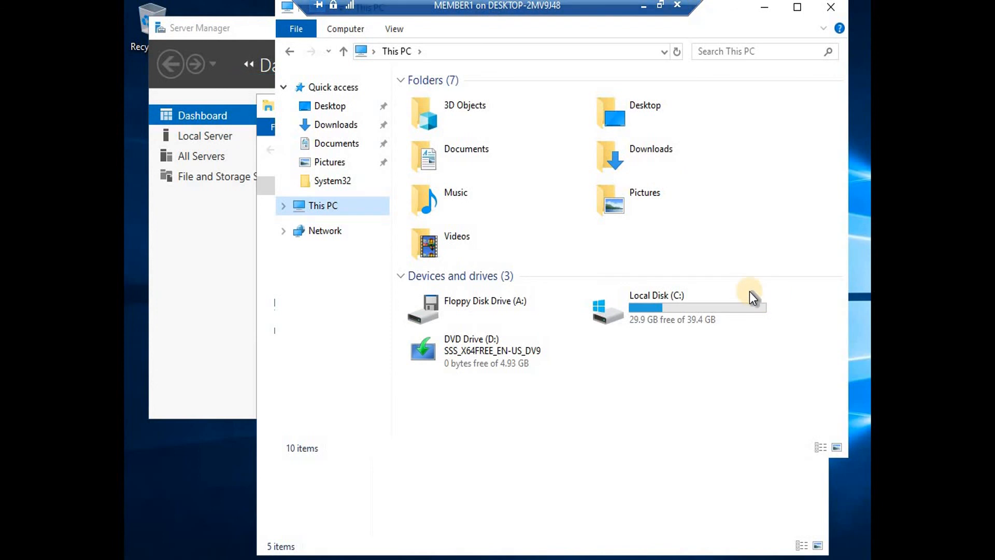
{"action": "left_click", "coordinate": [642, 6]}
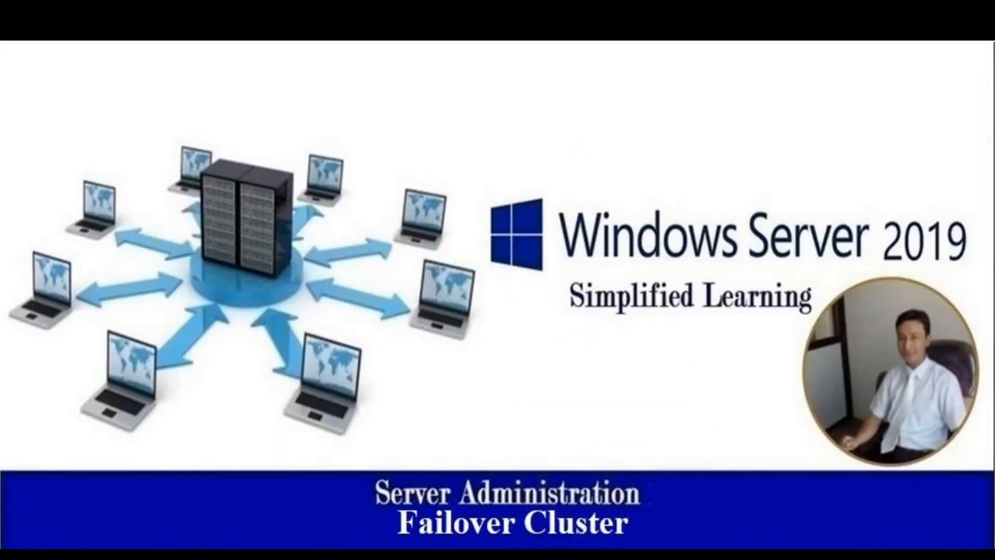
Restore the MEMBER2 VM and enter the shutdown -s command in the Run dialog
{"action": "mouse_move", "coordinate": [775, 552]}
{"action": "left_click", "coordinate": [777, 500]}
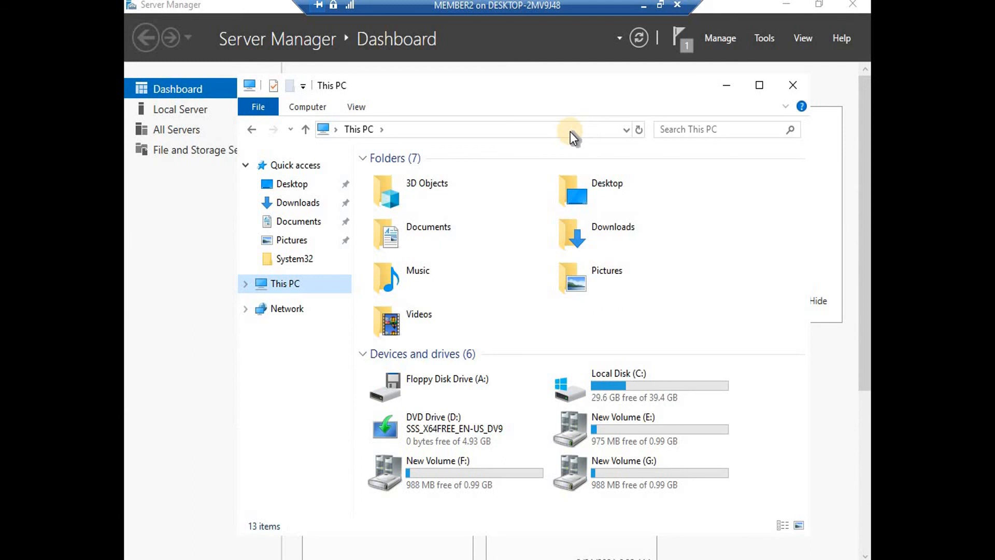
{"action": "key", "text": "super+r"}
{"action": "type", "text": "l"}
{"action": "key", "text": "BackSpace"}
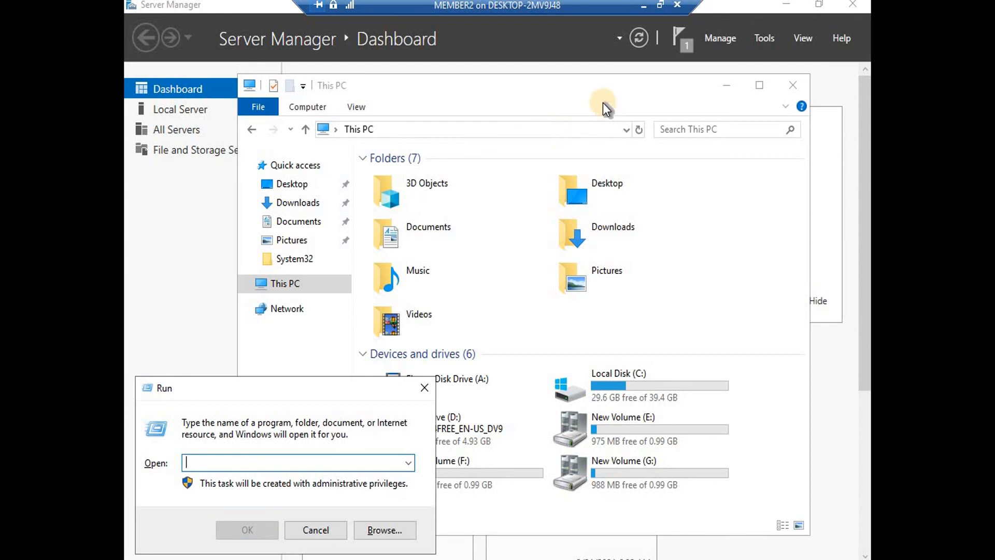
{"action": "type", "text": "shutdown"}
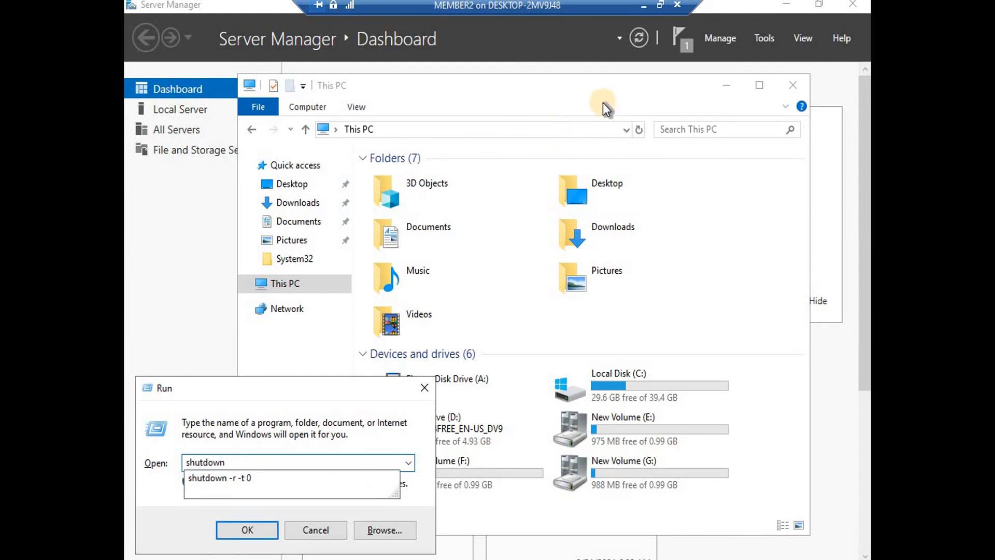
{"action": "type", "text": " -s -t 0"}
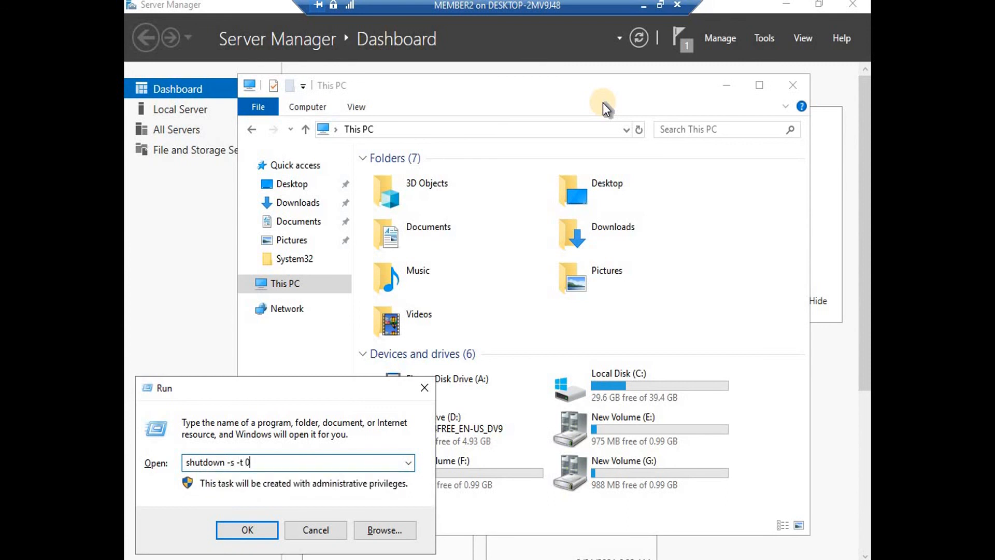
{"action": "key", "text": "ctrl+a"}
{"action": "key", "text": "Return"}
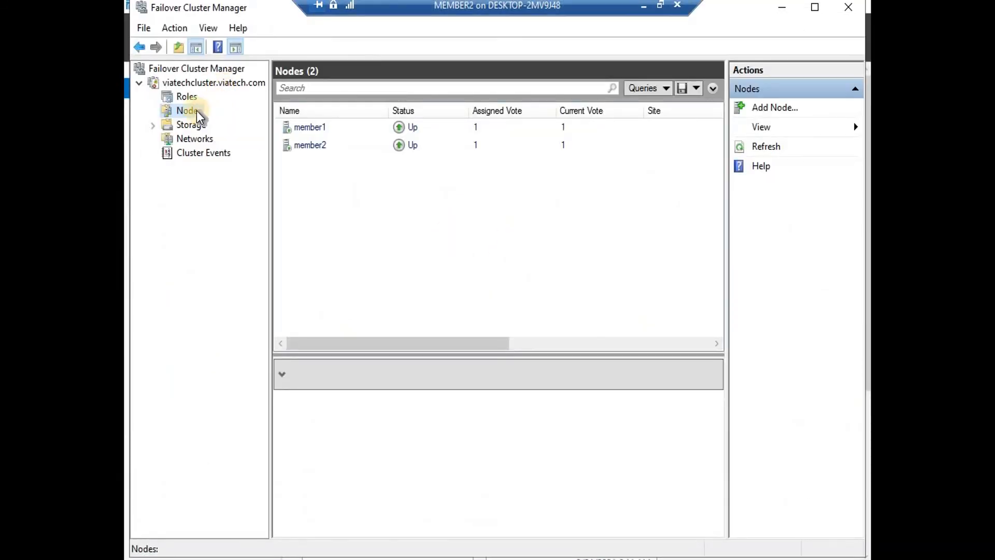
Confirm member1 and member2 are Up and finalfile runs on member2 at 192.168.50.200
{"action": "left_click", "coordinate": [312, 128]}
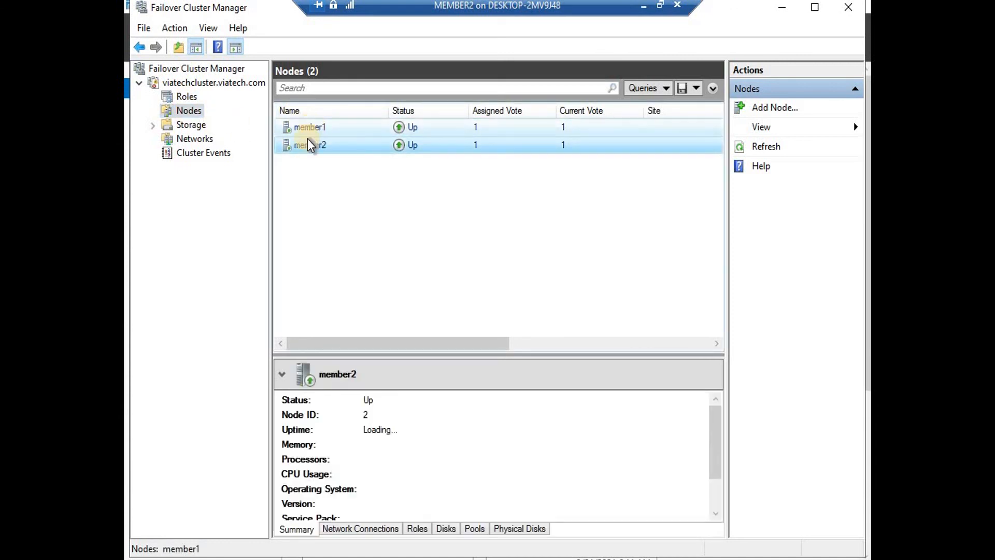
{"action": "left_click", "coordinate": [307, 150]}
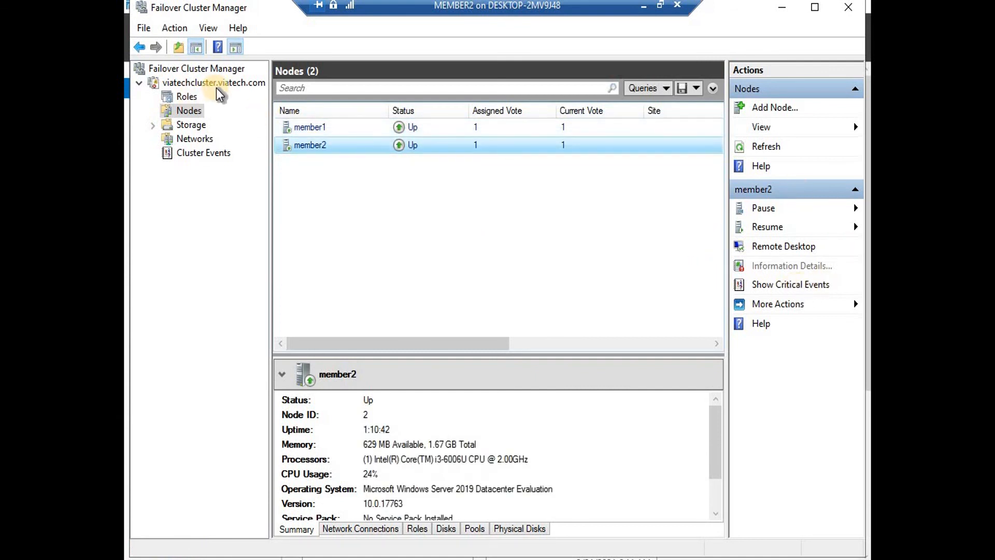
{"action": "left_click", "coordinate": [191, 96]}
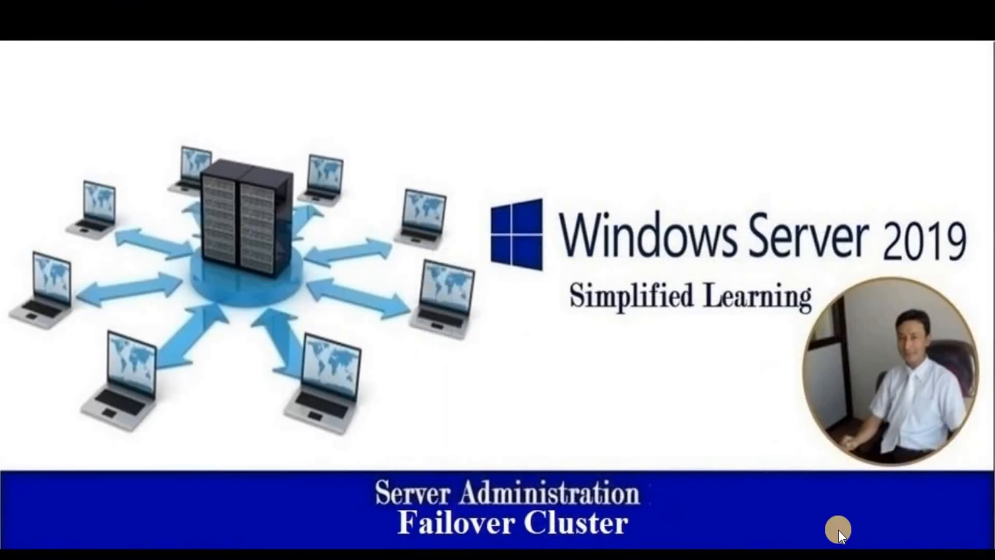
{"action": "mouse_move", "coordinate": [839, 554]}
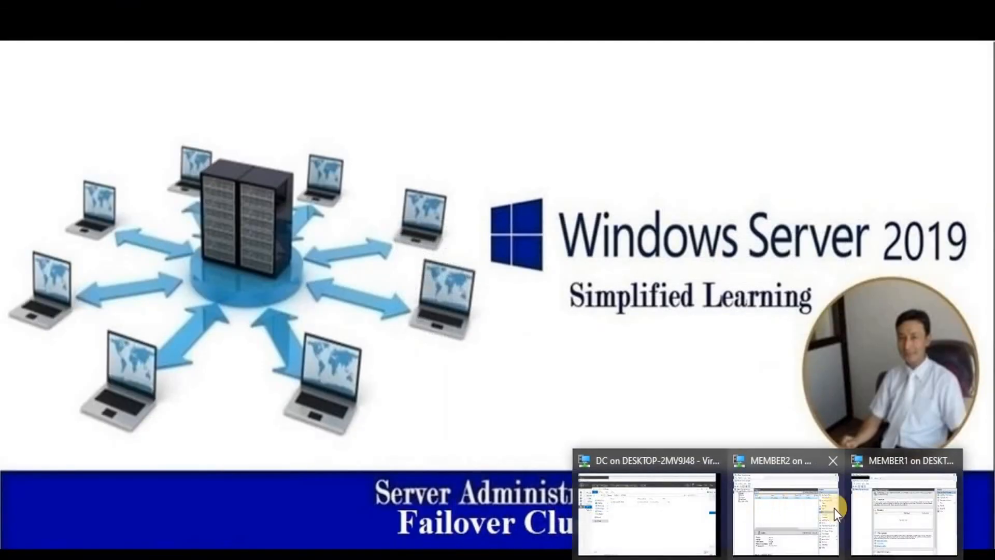